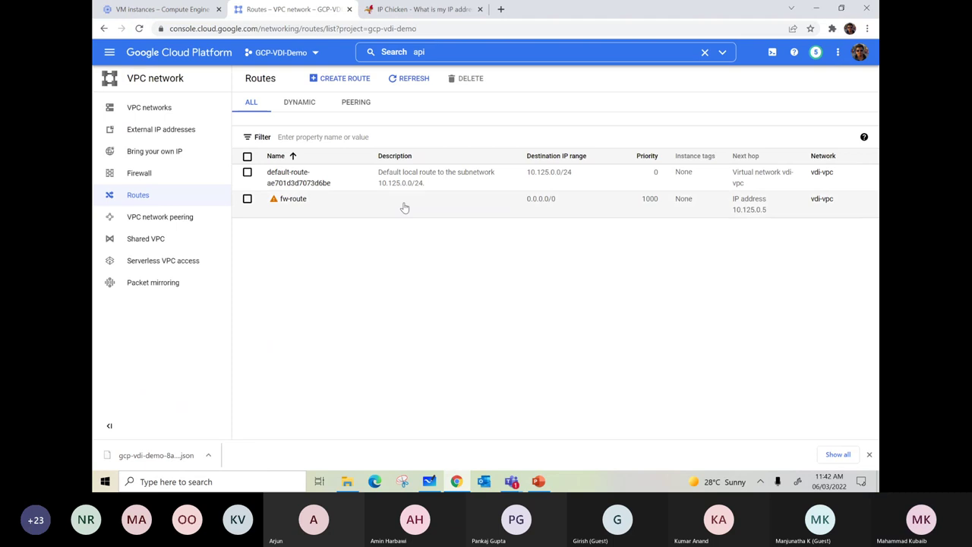
- Select fw-route on the vdi-vpc Routes page and confirm its deletion
left_click(247, 199)
left_click(460, 79)
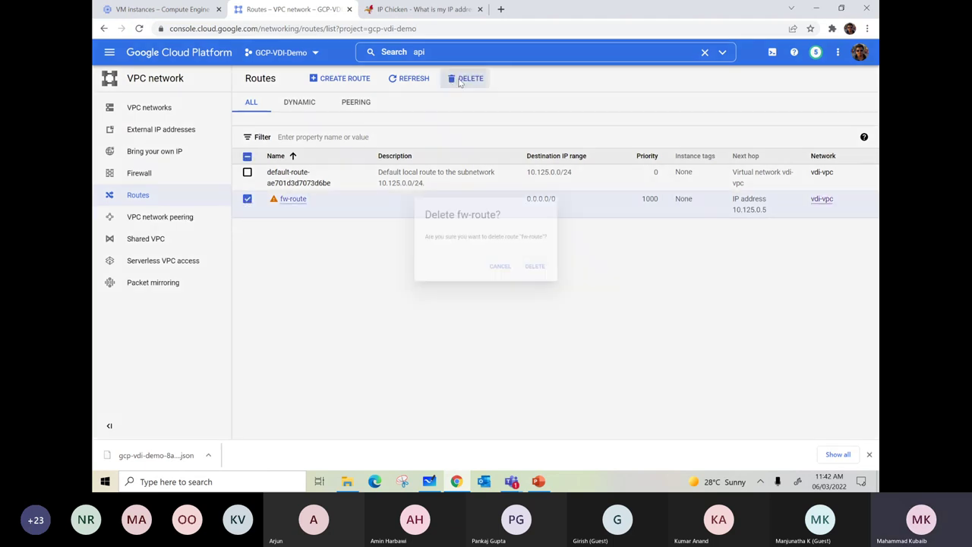
left_click(542, 274)
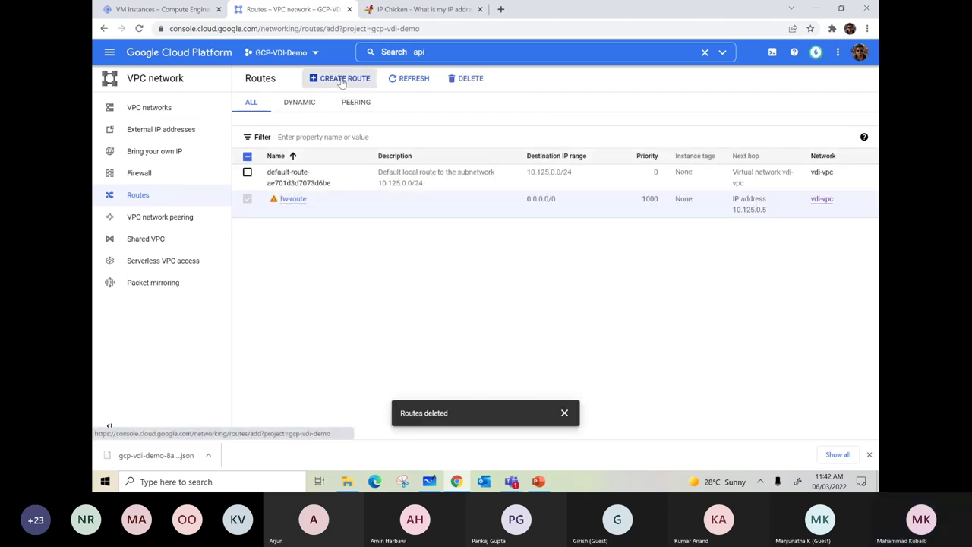
- Create route 'default' for 0.0.0.0/0 via the default internet gateway
left_click(336, 78)
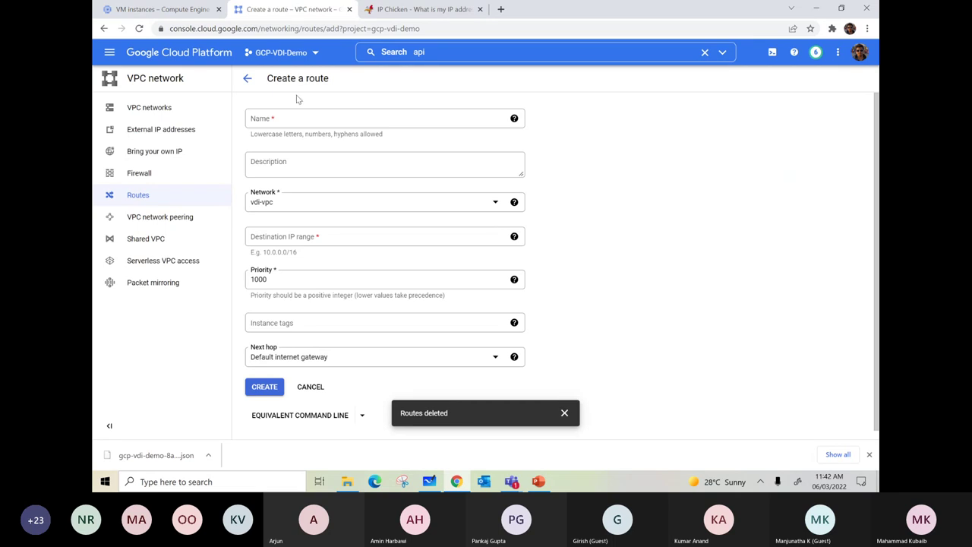
left_click(297, 118)
type("default")
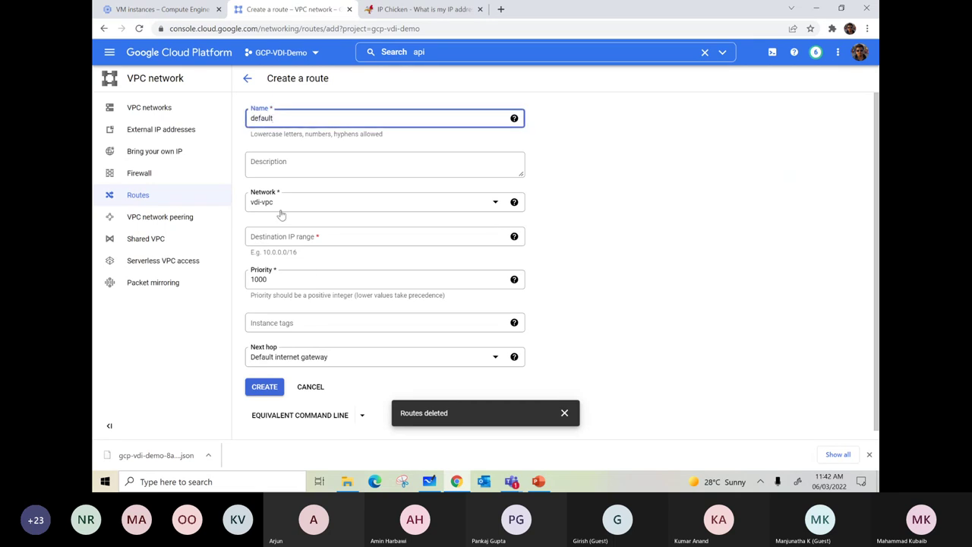
left_click(277, 236)
type("0.0")
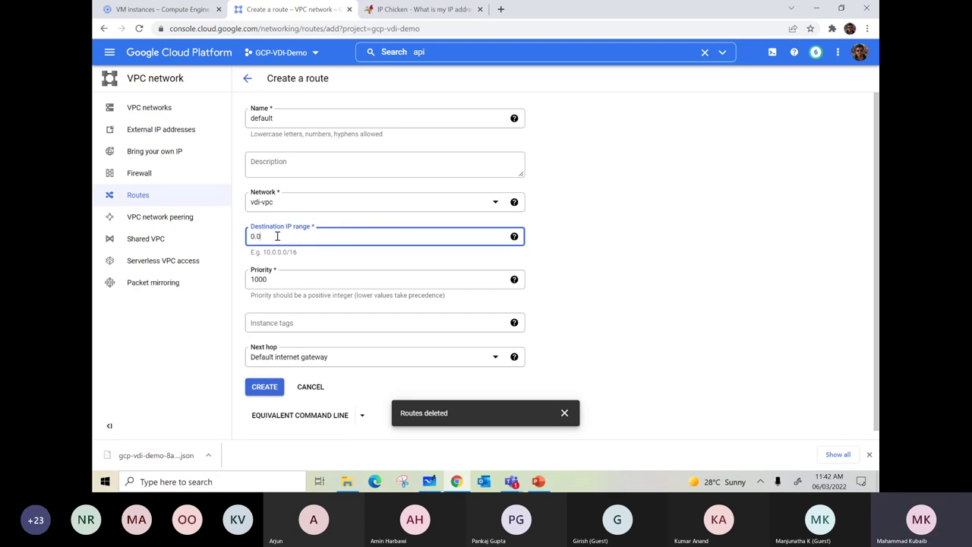
type(".0.0/0")
left_click(264, 387)
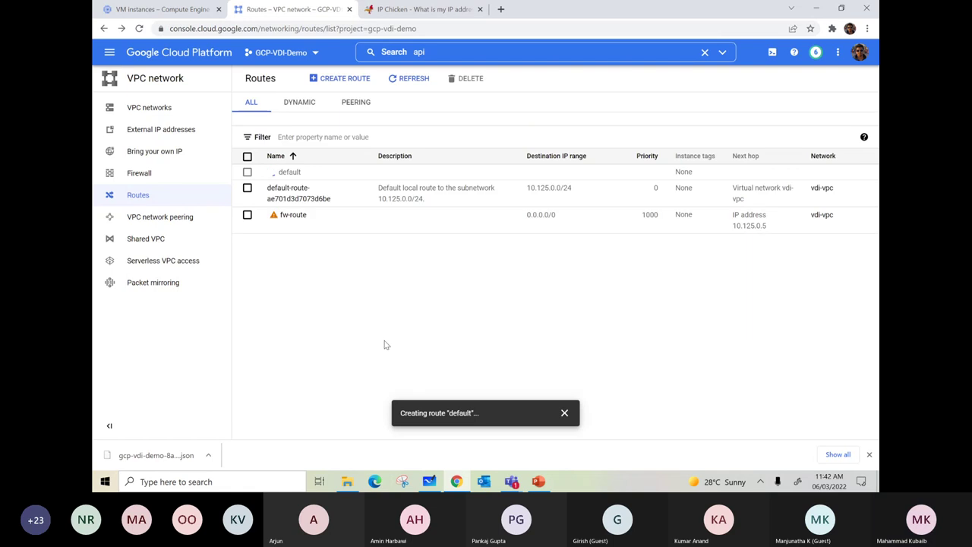
- Begin a new VPC network named vpc-europe and remove its placeholder subnet
left_click(167, 105)
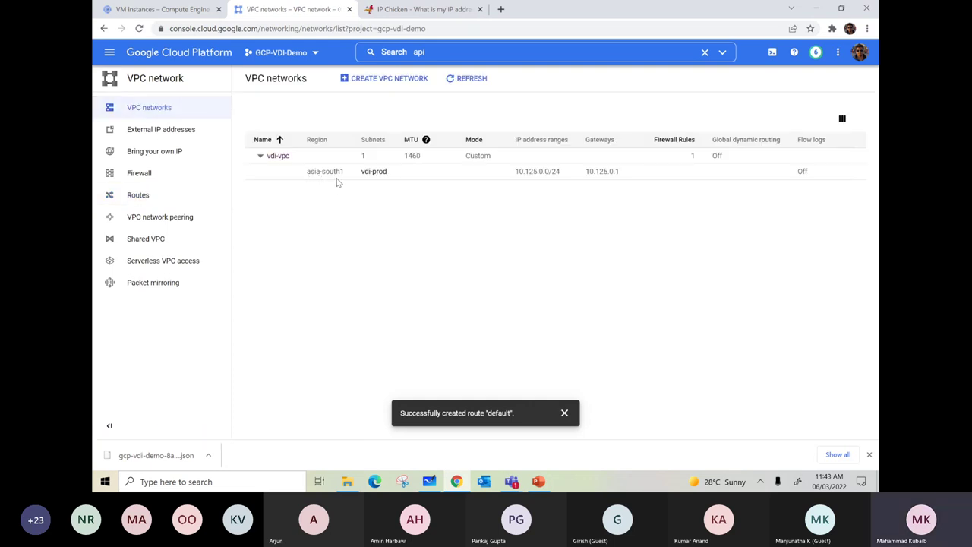
left_click(357, 78)
left_click(293, 121)
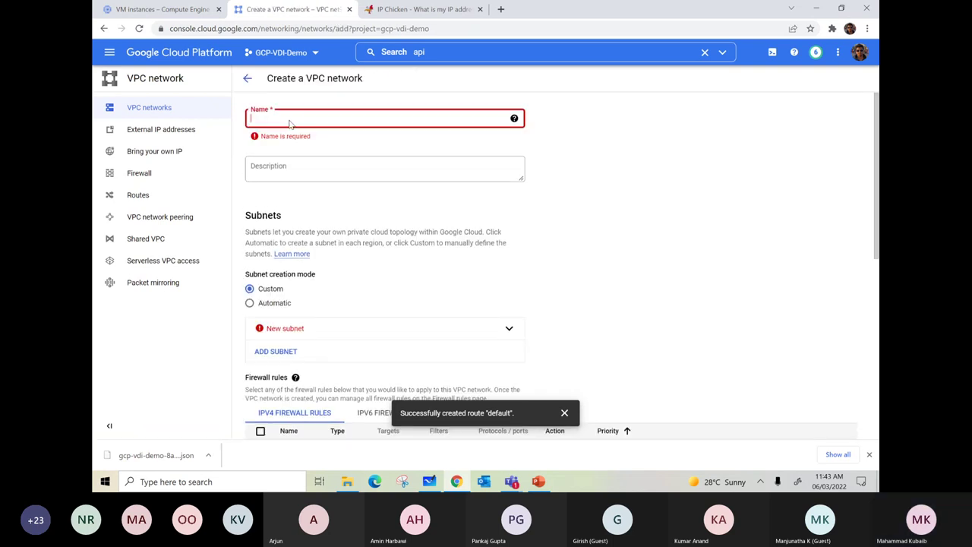
type("vpc")
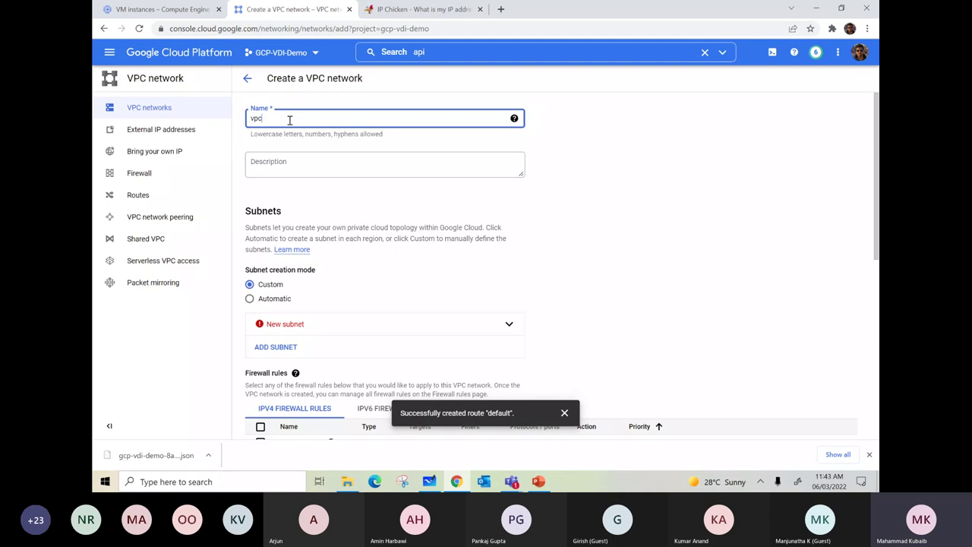
type("-europe")
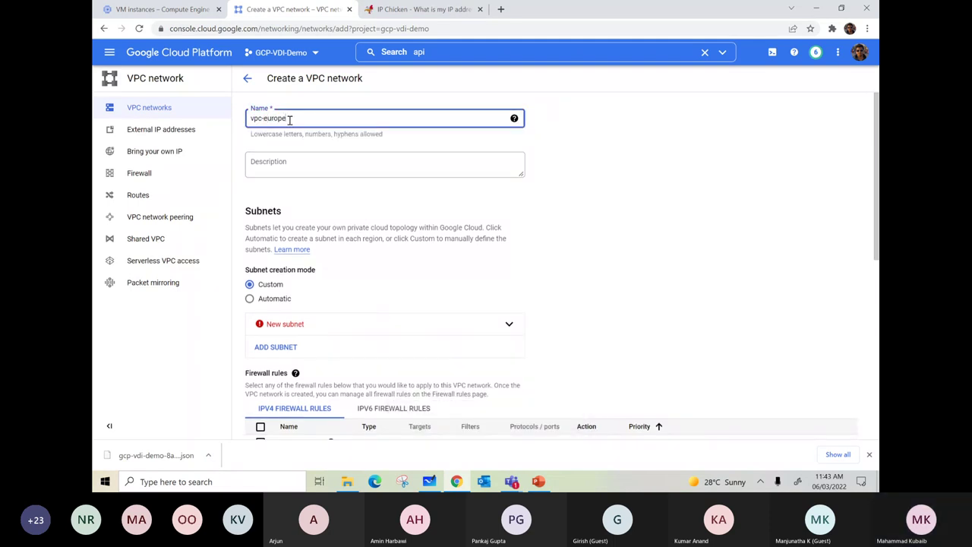
scroll(326, 228, "down", 3)
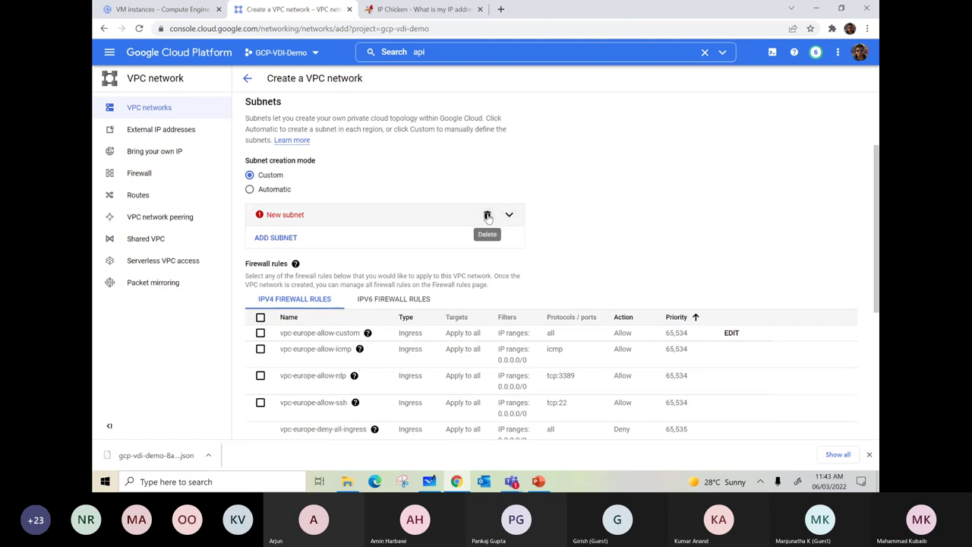
left_click(487, 217)
- Add subnet eur-subnet in europe-west4 with IP range 10.196.0.0/24
left_click(276, 217)
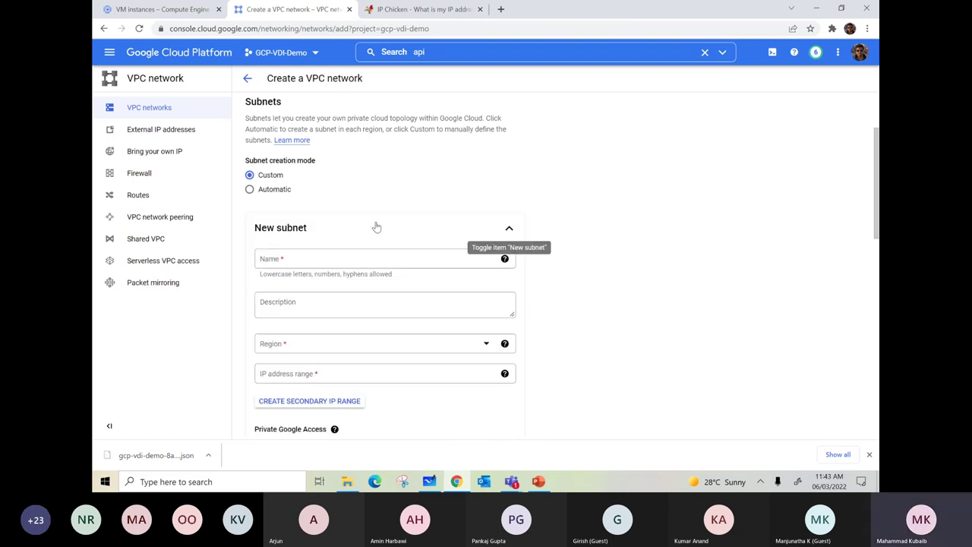
left_click(290, 262)
type("eur")
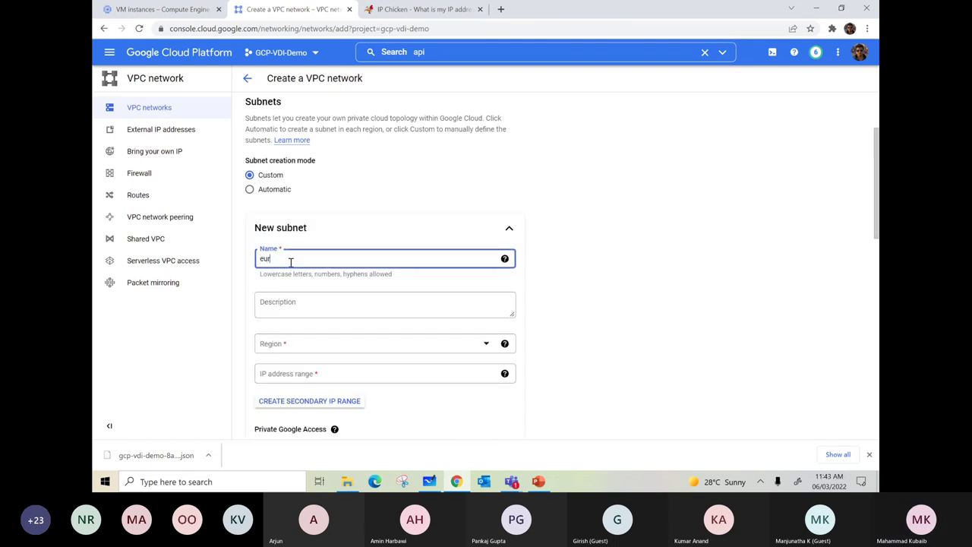
type("-subnet")
left_click(301, 342)
scroll(300, 296, "down", 10)
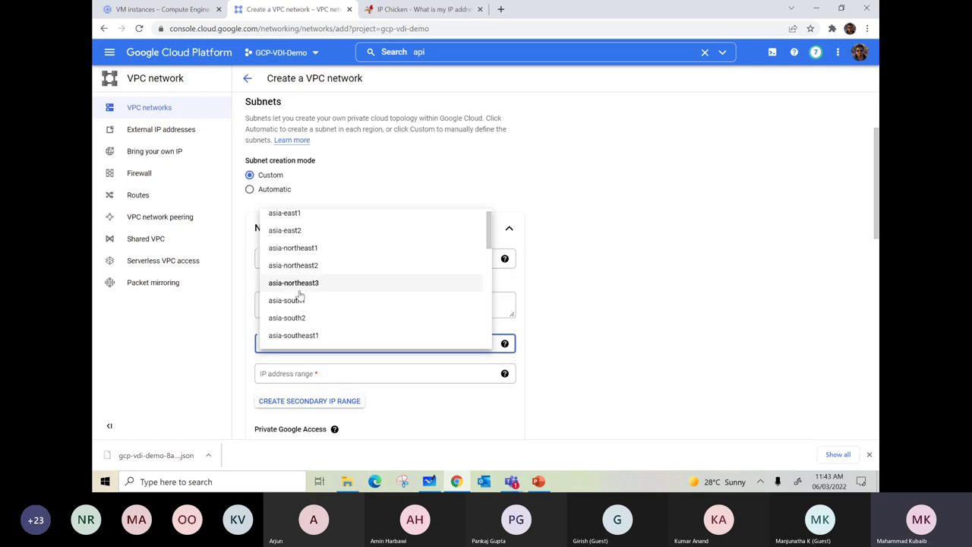
scroll(300, 319, "up", 5)
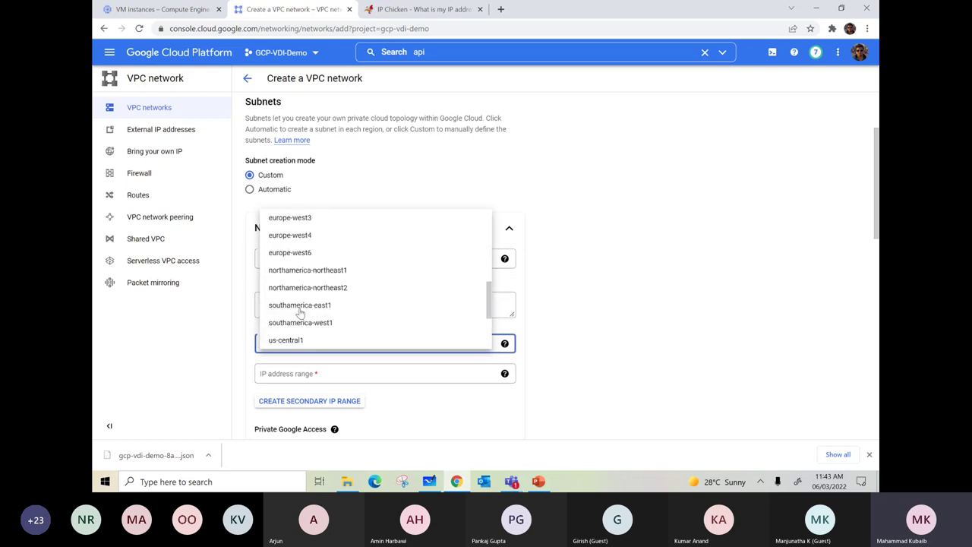
scroll(301, 312, "down", 1)
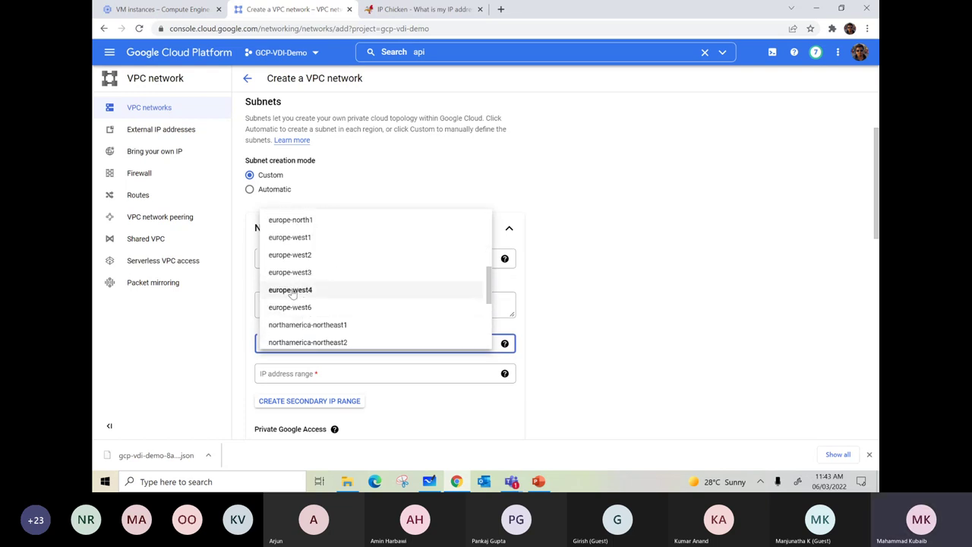
left_click(303, 290)
scroll(592, 292, "down", 2)
left_click(330, 268)
type("1")
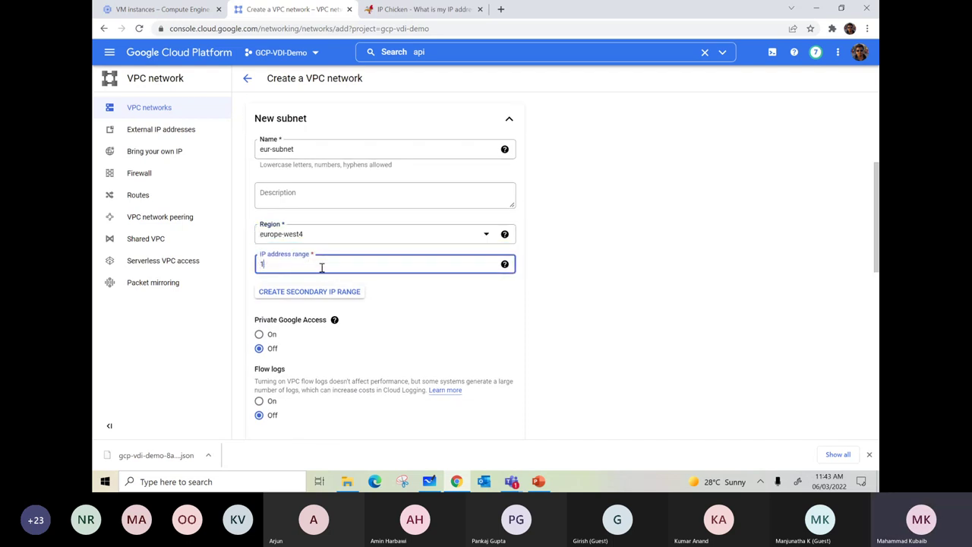
type("0.196.0.0/24")
- Submit the vpc-europe network for creation
scroll(546, 276, "down", 2)
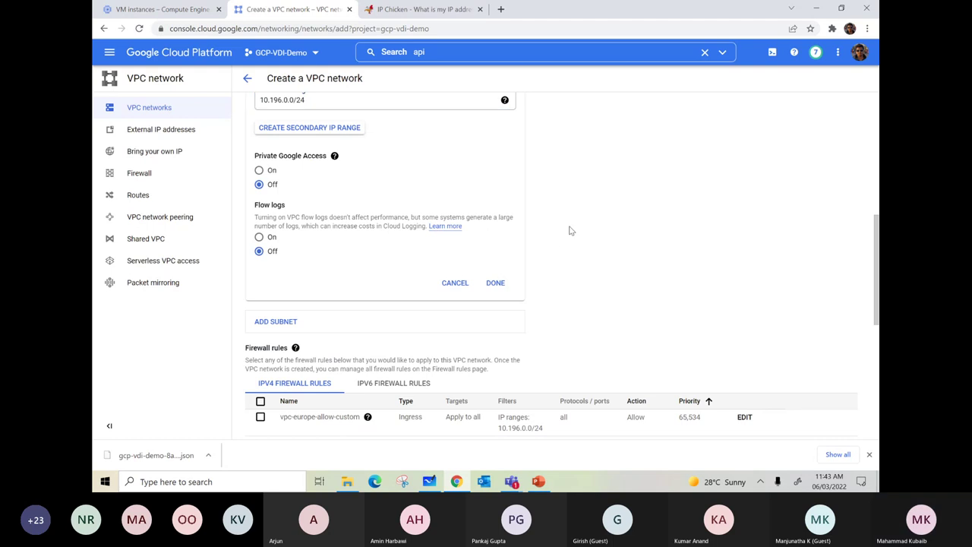
scroll(559, 231, "down", 3)
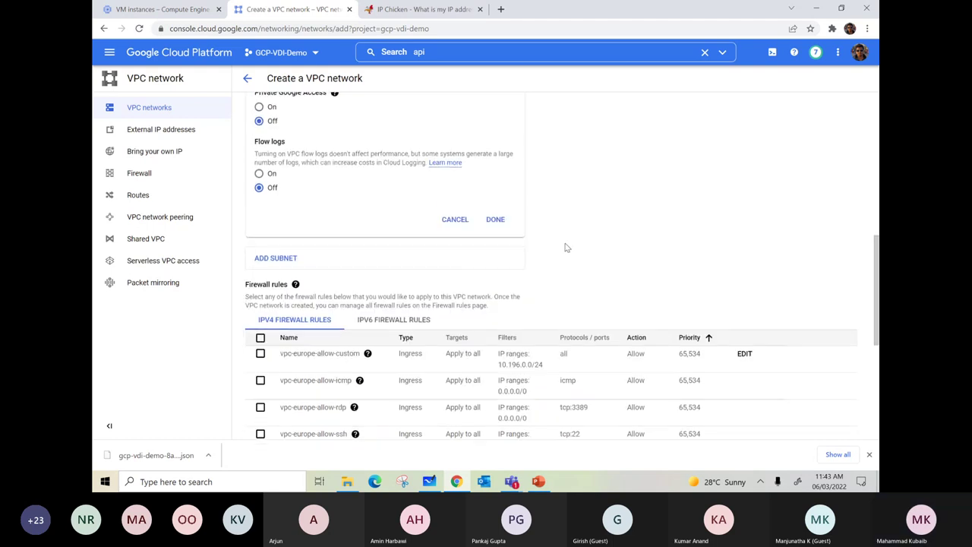
scroll(565, 249, "up", 3)
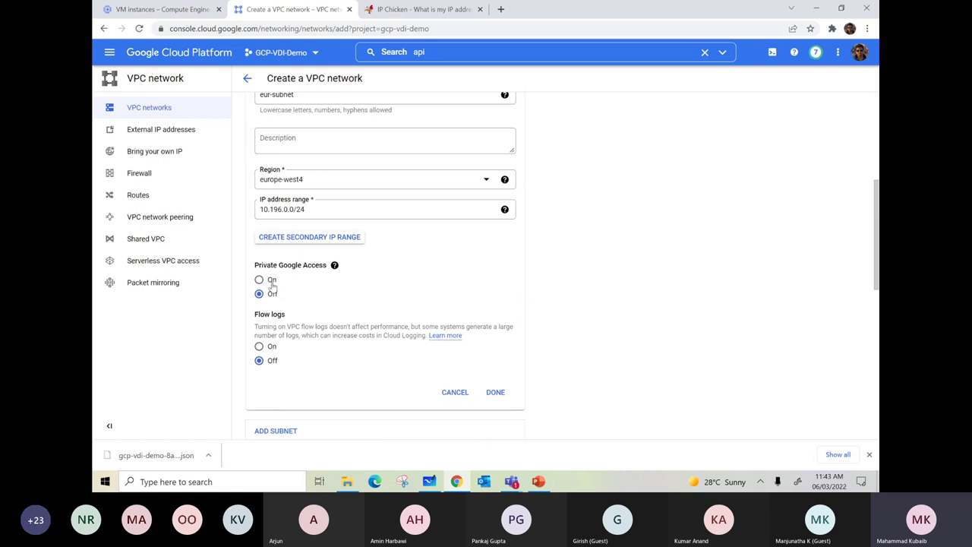
scroll(319, 289, "down", 1)
scroll(319, 288, "down", 5)
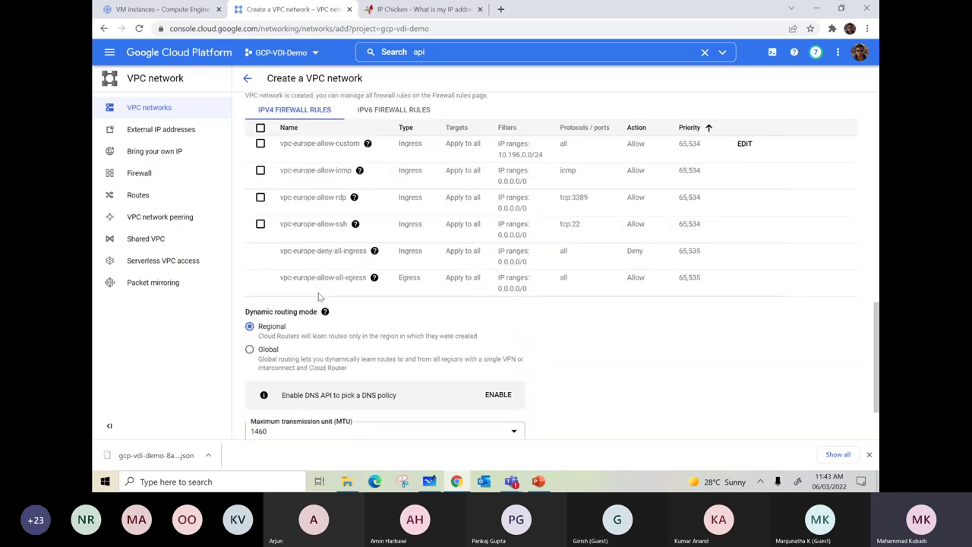
mouse_move(354, 197)
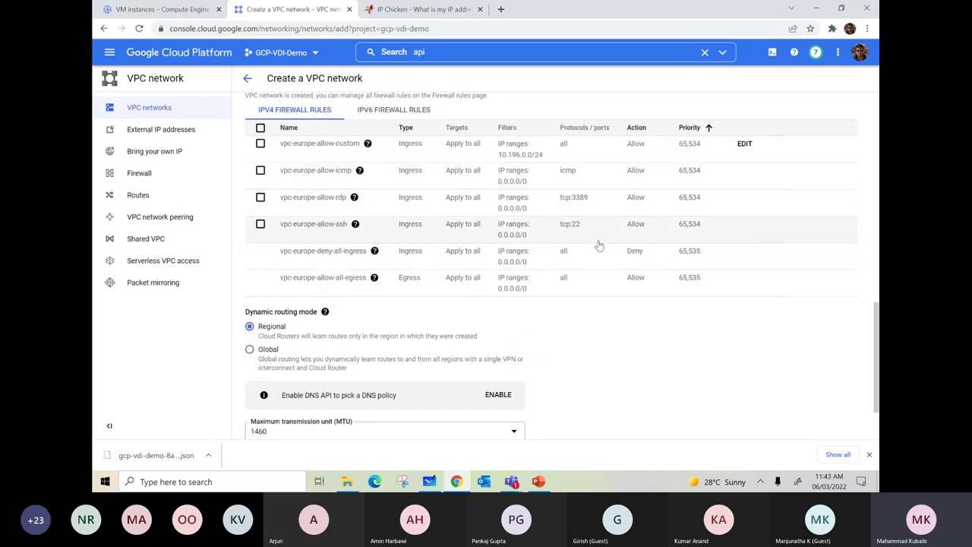
scroll(585, 288, "down", 2)
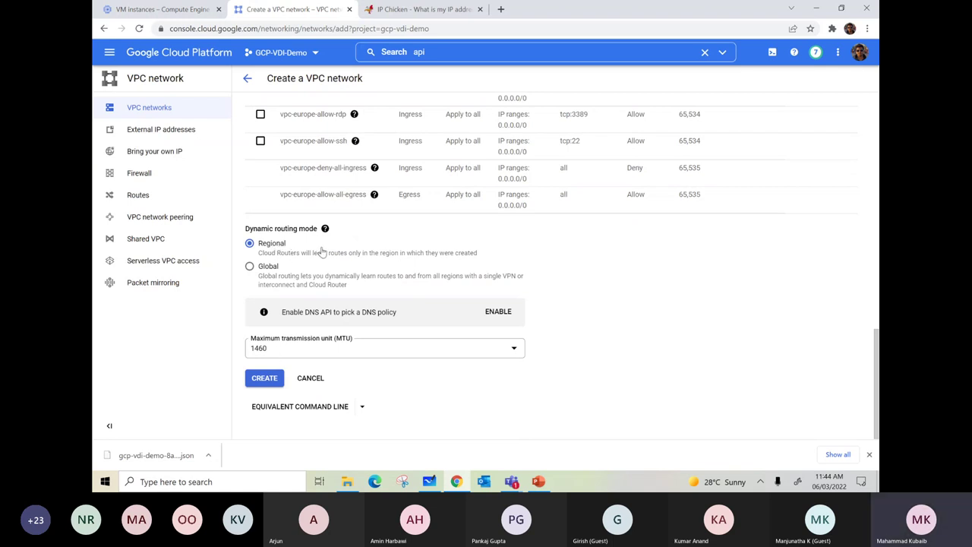
left_click(264, 378)
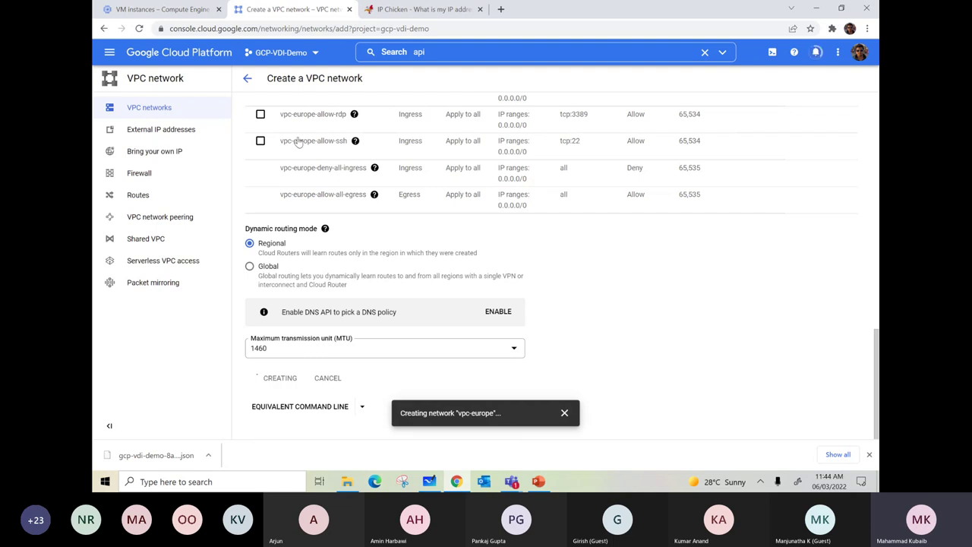
- Duplicate the VPC network tab and view the VPC networks list showing vpc-europe
left_click(180, 14)
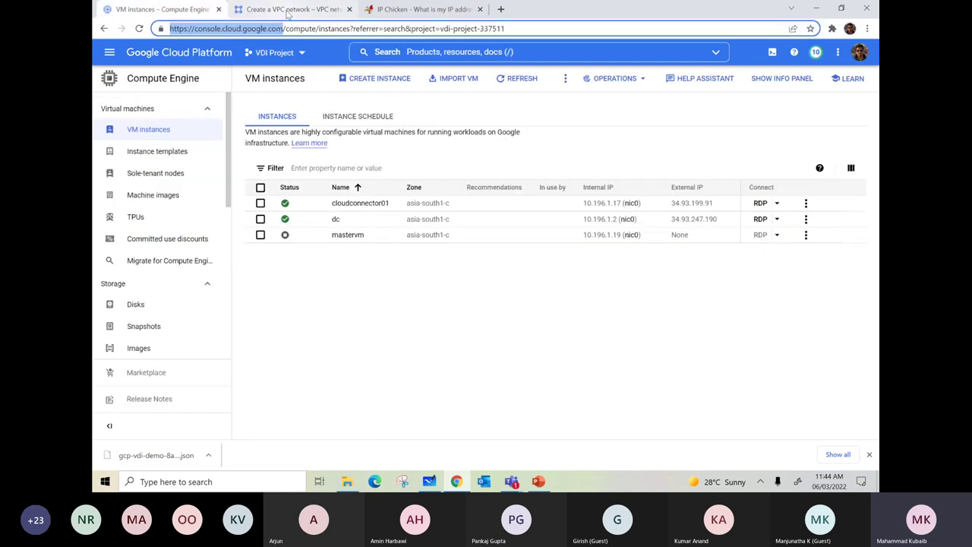
left_click(287, 11)
right_click(288, 11)
left_click(350, 82)
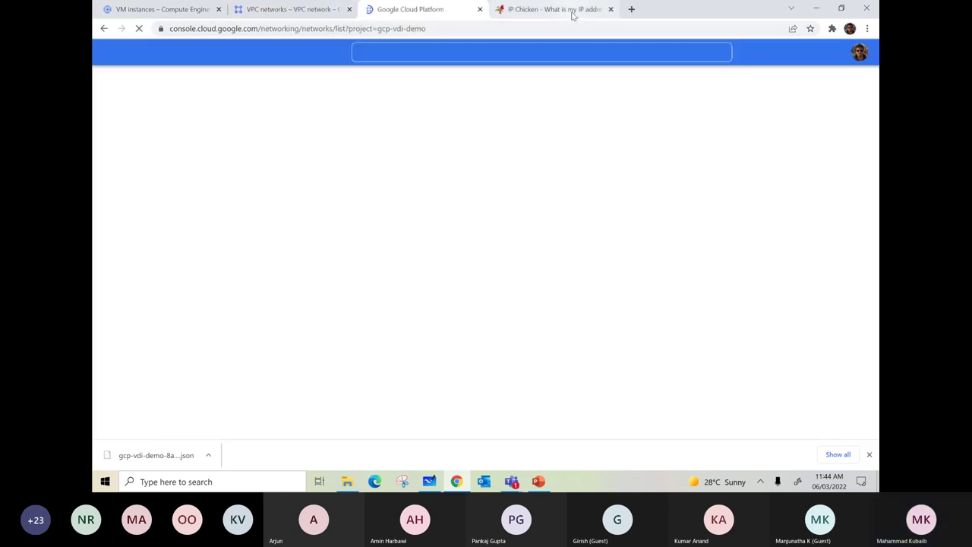
left_click(573, 11)
left_click(410, 9)
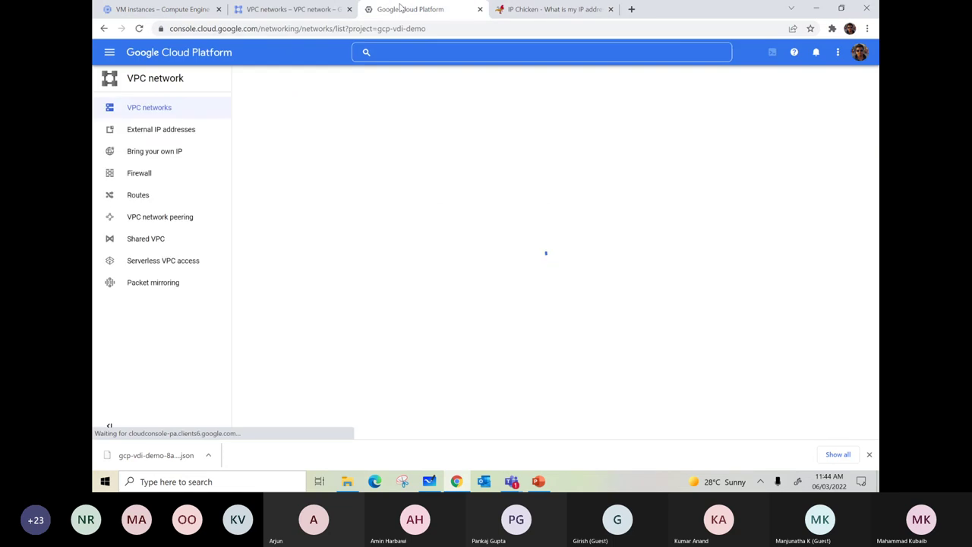
left_click(275, 10)
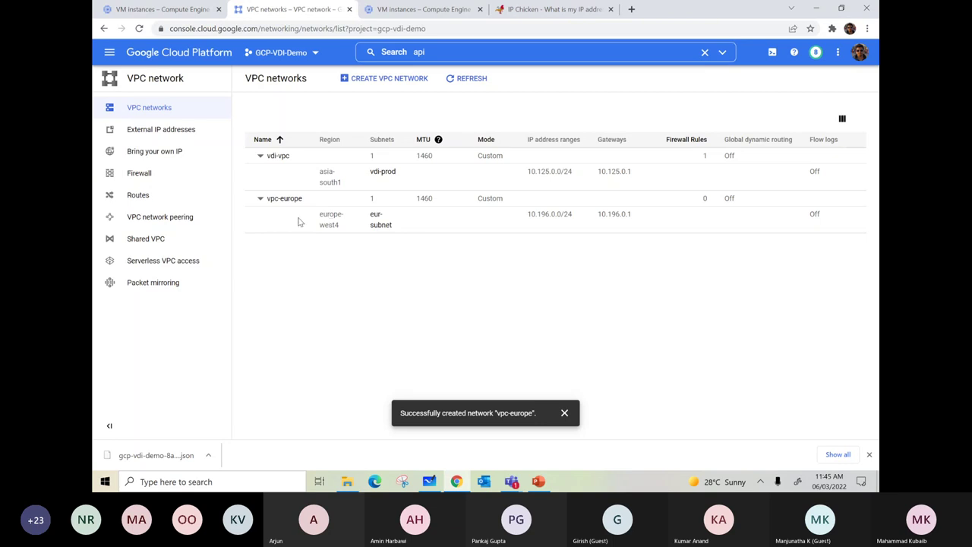
- Start a new VM instance and name it vm-mumbai
left_click(400, 11)
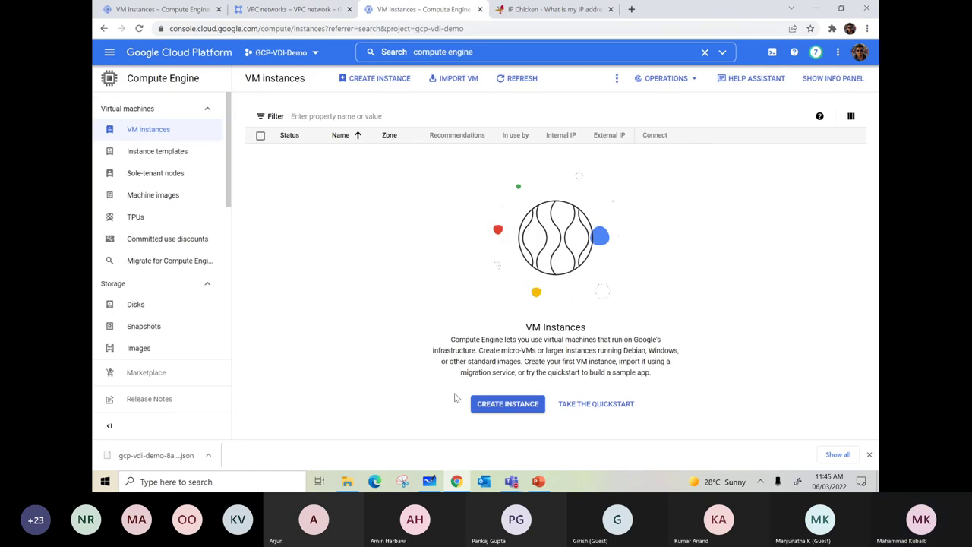
left_click(512, 404)
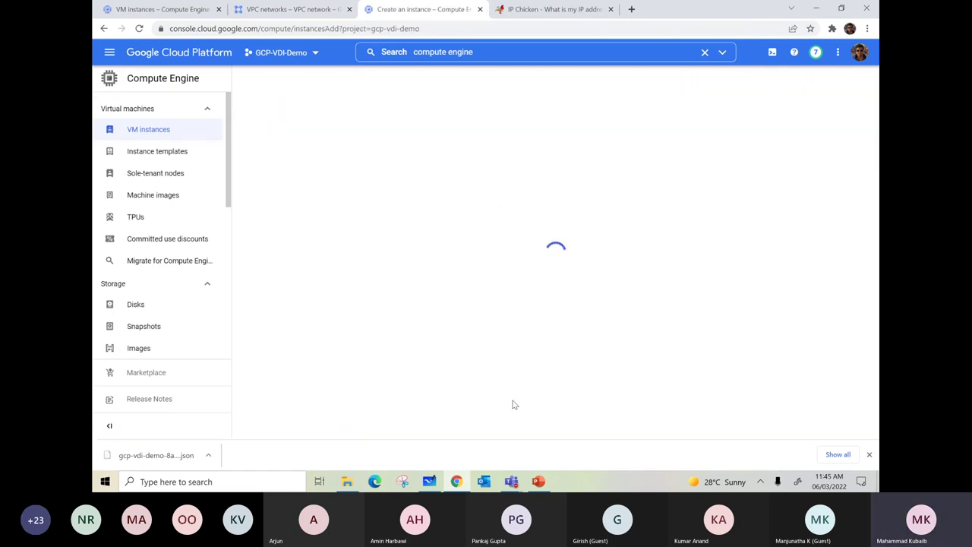
left_click_drag(366, 120, 311, 120)
type("vm-mumbai")
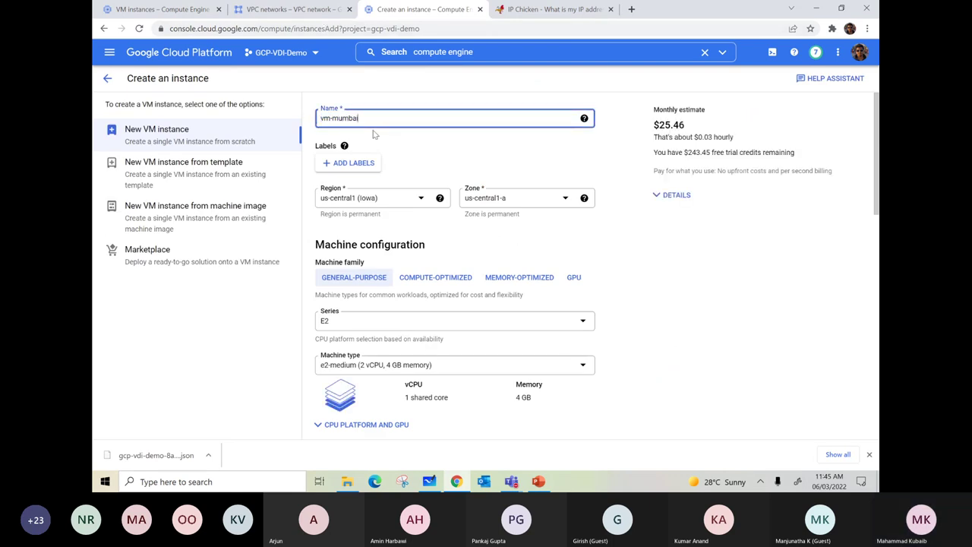
- Set the instance region to asia-south1 (Mumbai) and check its available zones
left_click(357, 197)
scroll(402, 263, "down", 2)
scroll(380, 266, "down", 3)
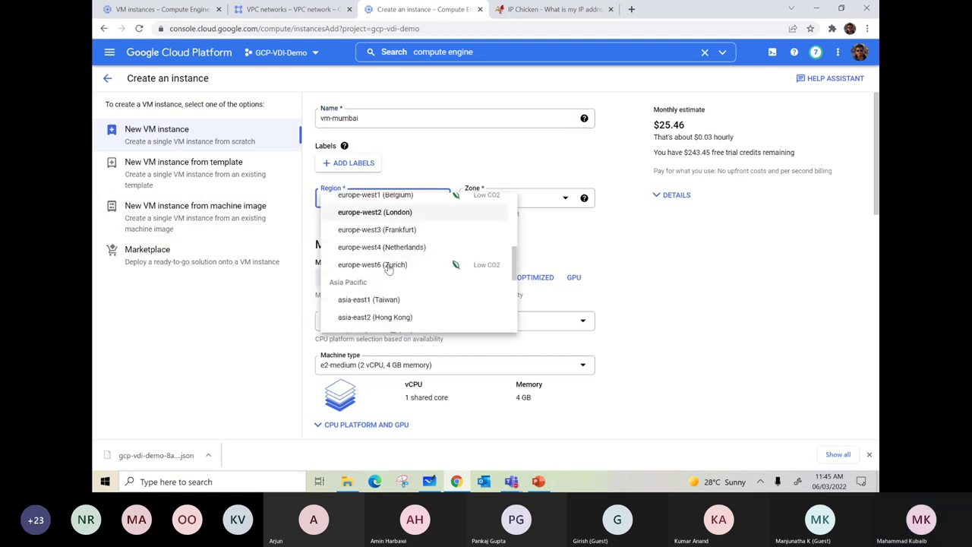
scroll(401, 280, "down", 1)
left_click(382, 279)
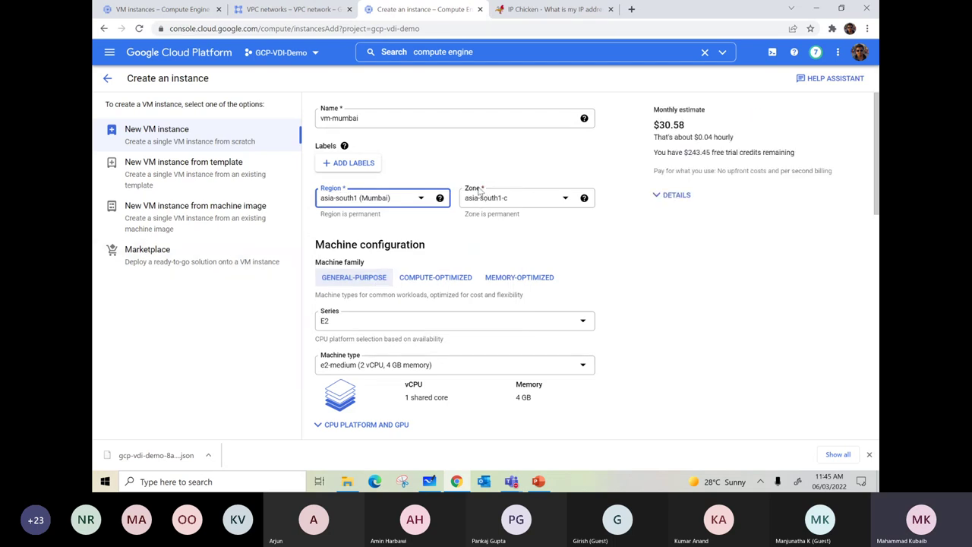
left_click(506, 200)
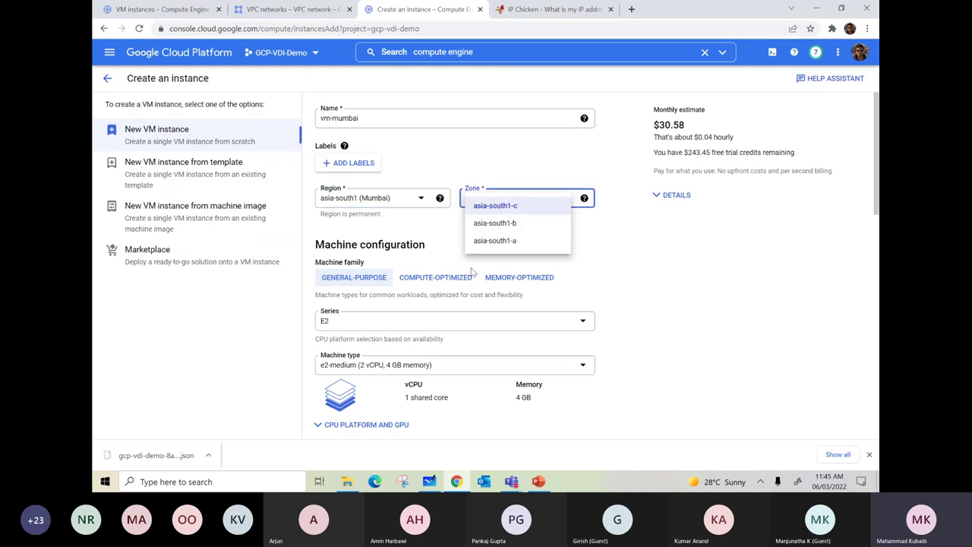
left_click(430, 483)
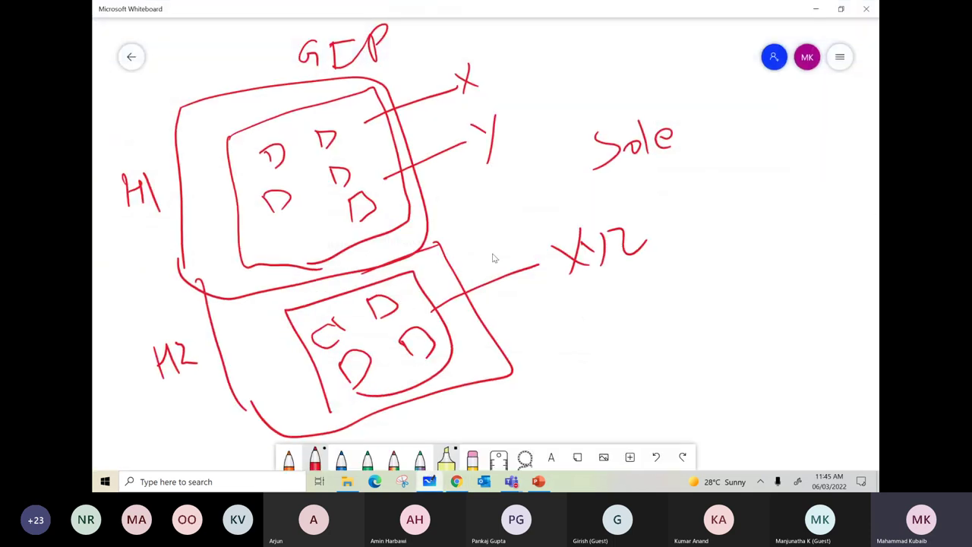
- Clear the whiteboard, write Region and Zone headings, and draw a bracket under Region
left_click(838, 61)
left_click(657, 312)
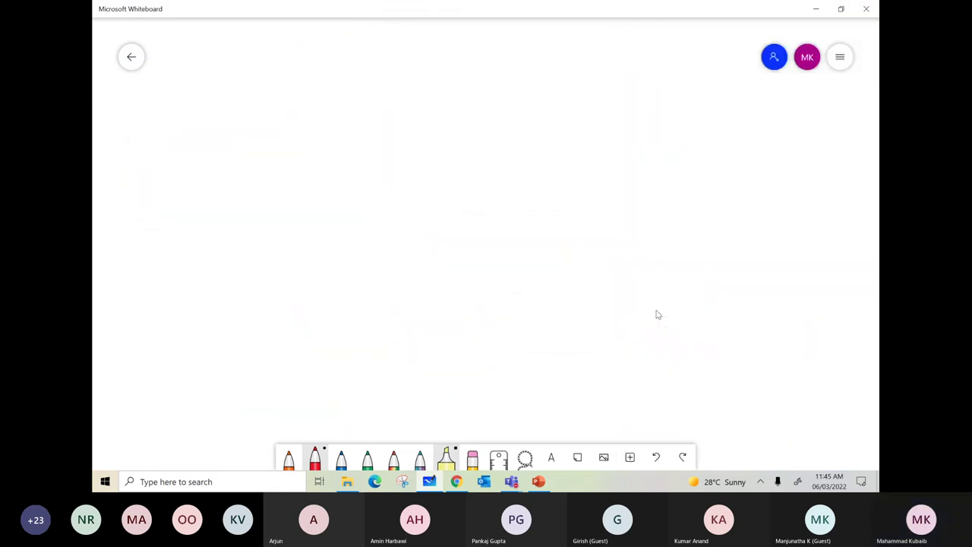
left_click_drag(315, 74, 323, 119)
mouse_move(312, 76)
left_mouse_down()
mouse_move(349, 105)
mouse_move(460, 66)
left_mouse_up()
mouse_move(577, 74)
left_mouse_down()
mouse_move(599, 73)
mouse_move(620, 107)
mouse_move(647, 85)
left_mouse_up()
mouse_move(658, 97)
left_mouse_down()
mouse_move(672, 86)
mouse_move(713, 90)
left_mouse_up()
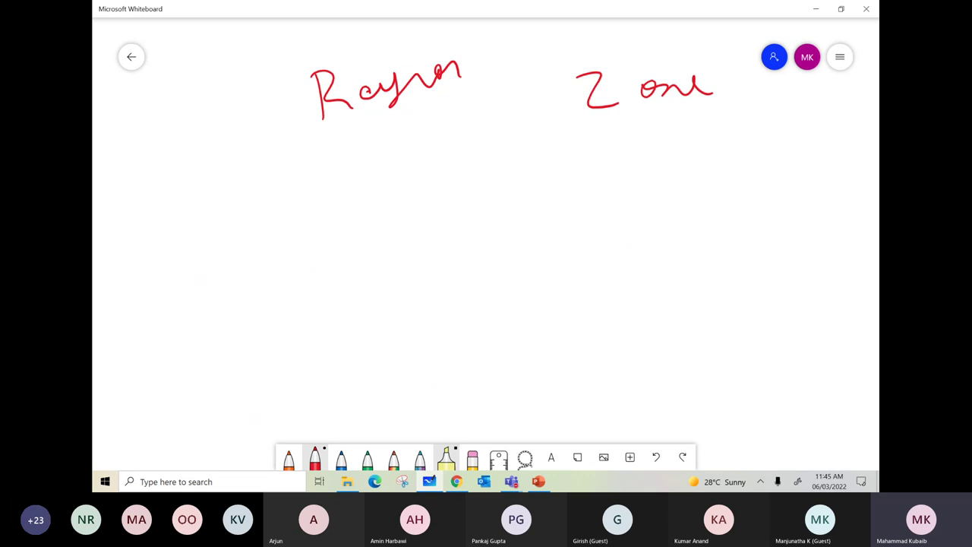
mouse_move(357, 119)
left_mouse_down()
mouse_move(240, 191)
mouse_move(255, 251)
left_mouse_up()
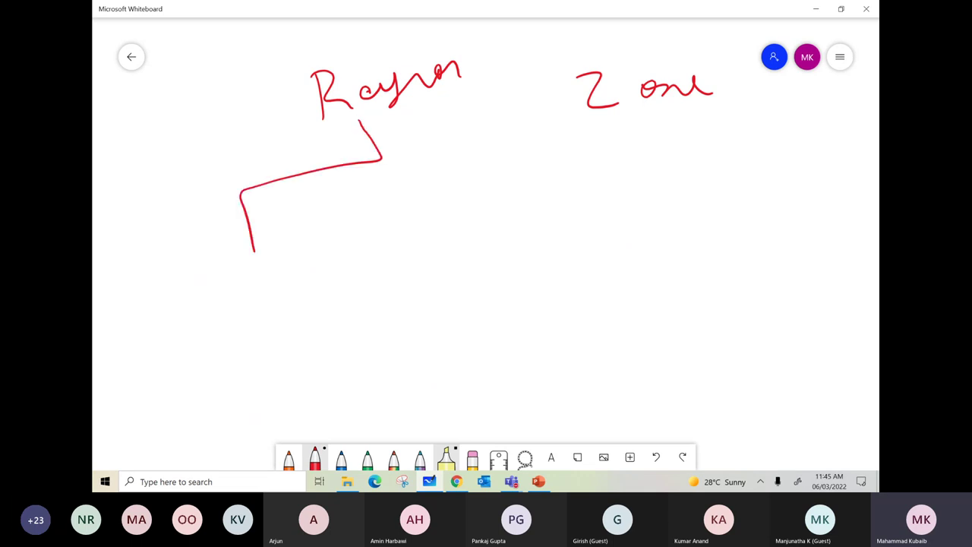
left_click(460, 483)
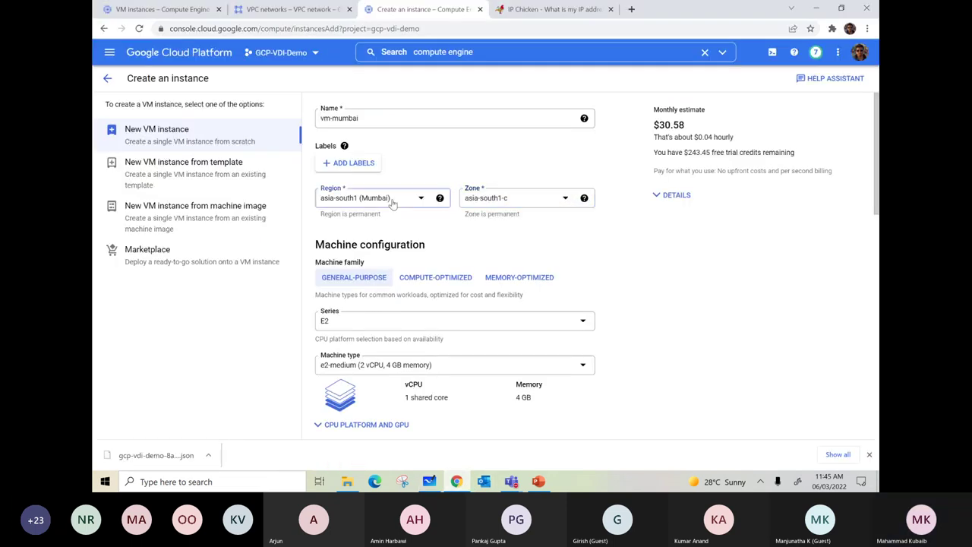
- Show the regions around Mumbai, then extend the whiteboard region bracket and label it M
left_click(418, 198)
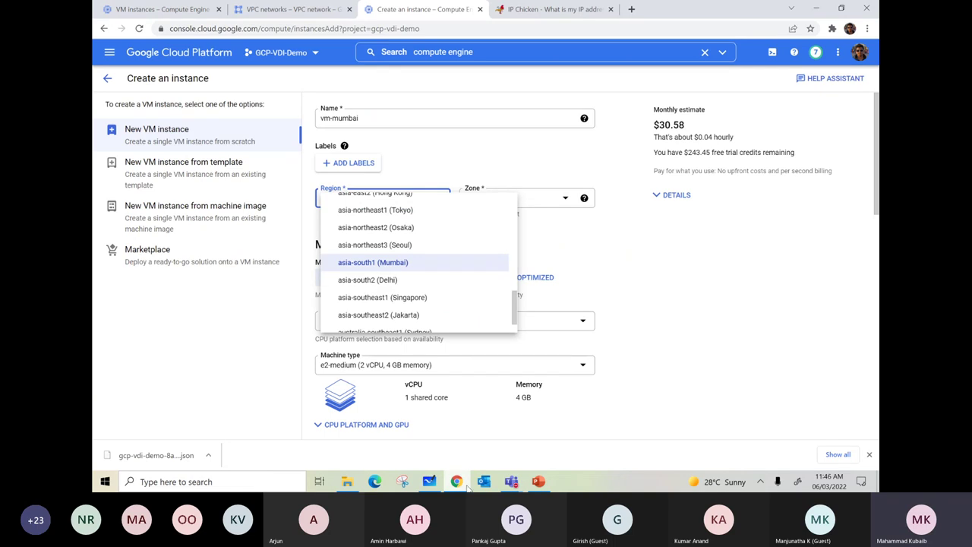
key("alt+Tab")
mouse_move(379, 161)
left_mouse_down()
mouse_move(419, 150)
mouse_move(501, 203)
left_mouse_up()
mouse_move(210, 295)
left_mouse_down()
mouse_move(226, 266)
mouse_move(254, 291)
left_mouse_up()
- Label the right region D and draw three zone branches numbered 1, 2, 3 under M
left_click_drag(485, 220, 501, 256)
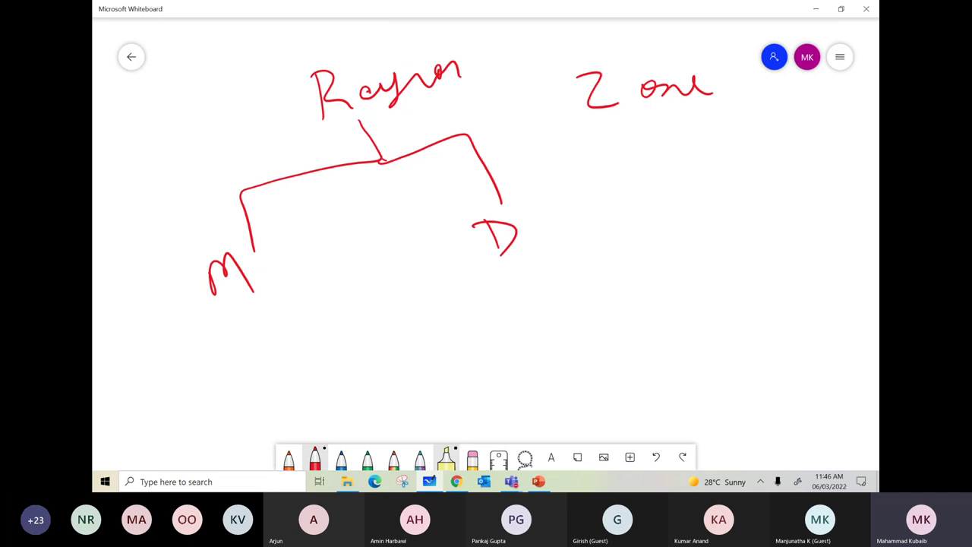
left_click_drag(258, 298, 279, 323)
left_click_drag(210, 352, 320, 311)
left_click_drag(275, 320, 286, 343)
left_click_drag(210, 351, 228, 372)
left_click_drag(323, 303, 348, 333)
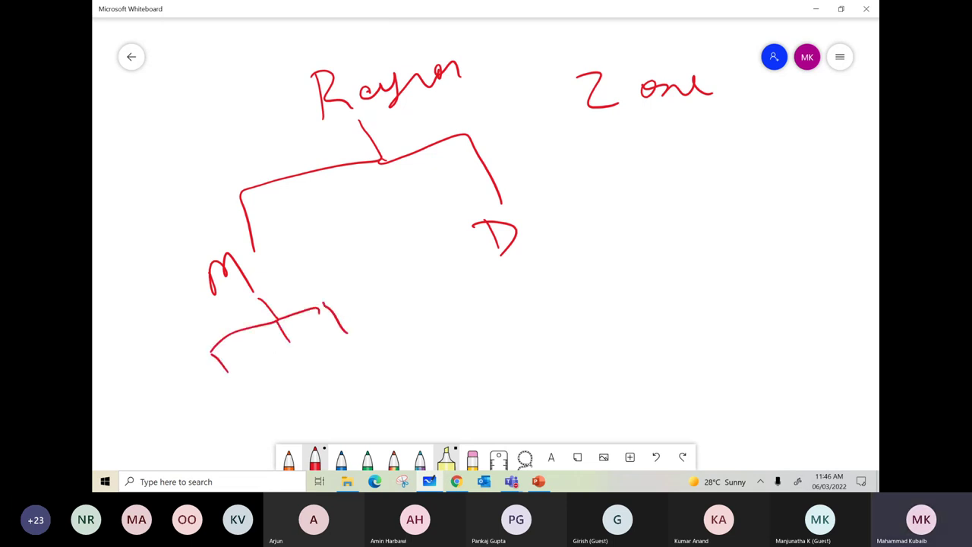
left_click_drag(209, 378, 226, 394)
left_click_drag(289, 357, 315, 374)
left_click_drag(351, 343, 369, 371)
- Write 3 under the Zone heading with arrows to its right and below
mouse_move(700, 129)
left_mouse_down()
mouse_move(712, 147)
mouse_move(692, 167)
left_mouse_up()
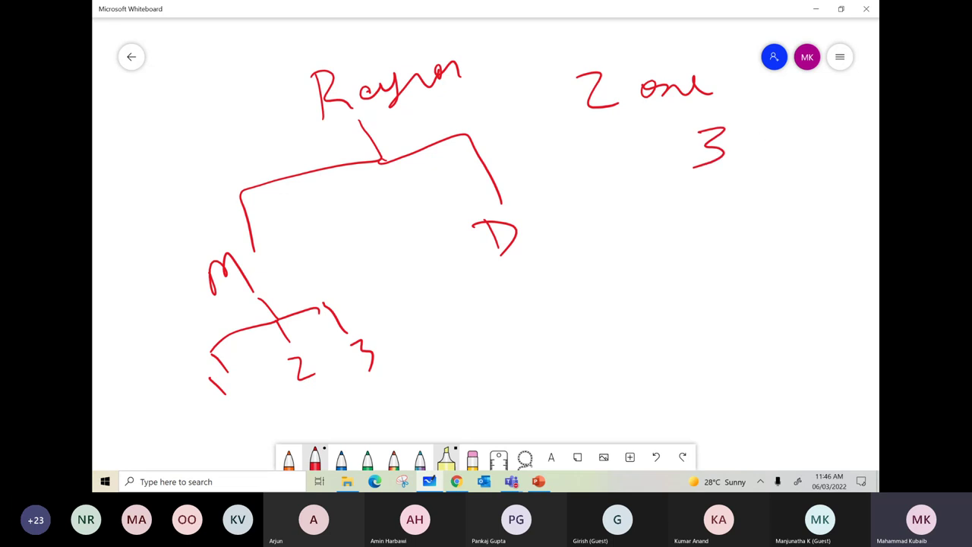
mouse_move(744, 144)
left_mouse_down()
mouse_move(778, 140)
mouse_move(774, 147)
left_mouse_up()
mouse_move(714, 171)
left_mouse_down()
mouse_move(698, 212)
mouse_move(714, 218)
left_mouse_up()
left_click_drag(717, 211, 723, 195)
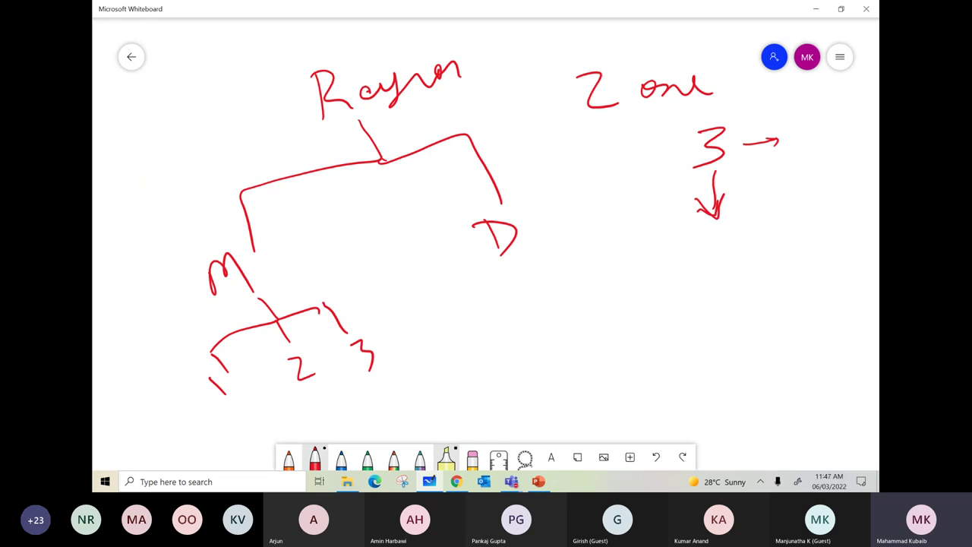
- Add circled numbers 0, 1, 2, 3 and a cross mark under the zone branches
mouse_move(235, 398)
left_mouse_down()
mouse_move(226, 427)
mouse_move(232, 414)
left_mouse_up()
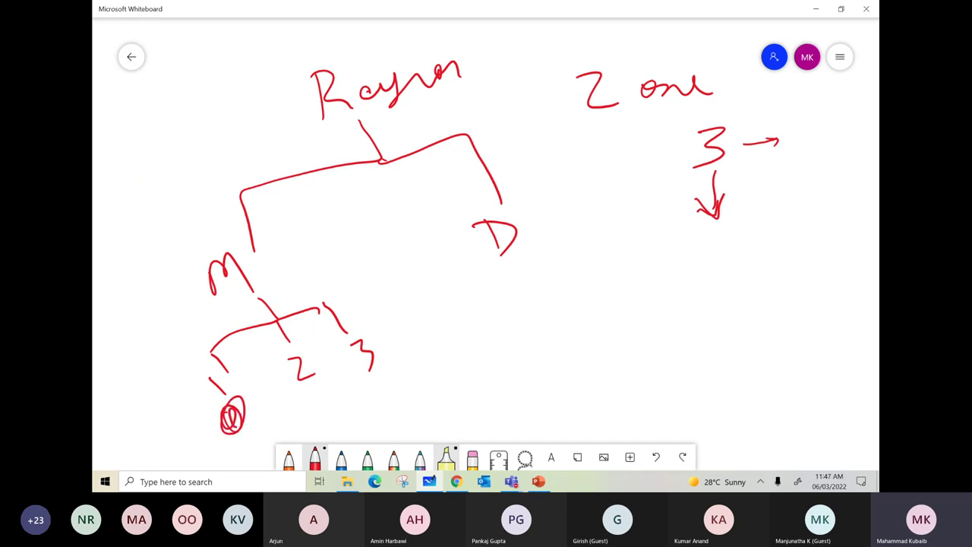
left_click_drag(223, 368, 215, 398)
mouse_move(197, 382)
left_mouse_down()
mouse_move(242, 378)
mouse_move(207, 380)
left_mouse_up()
left_click_drag(258, 419, 263, 447)
left_click_drag(173, 418, 177, 435)
left_click_drag(173, 415, 170, 418)
mouse_move(318, 393)
left_mouse_down()
mouse_move(329, 407)
mouse_move(310, 403)
left_mouse_up()
mouse_move(395, 369)
left_mouse_down()
mouse_move(406, 374)
mouse_move(403, 389)
left_mouse_up()
mouse_move(410, 363)
left_mouse_down()
mouse_move(394, 394)
mouse_move(414, 362)
left_mouse_up()
- Draw an asterisk over circled 1, link circled 2 to 3, and cross the zone 3 label
left_click_drag(148, 371, 151, 423)
mouse_move(121, 390)
left_mouse_down()
mouse_move(161, 407)
mouse_move(134, 404)
left_mouse_up()
left_click_drag(134, 377, 164, 423)
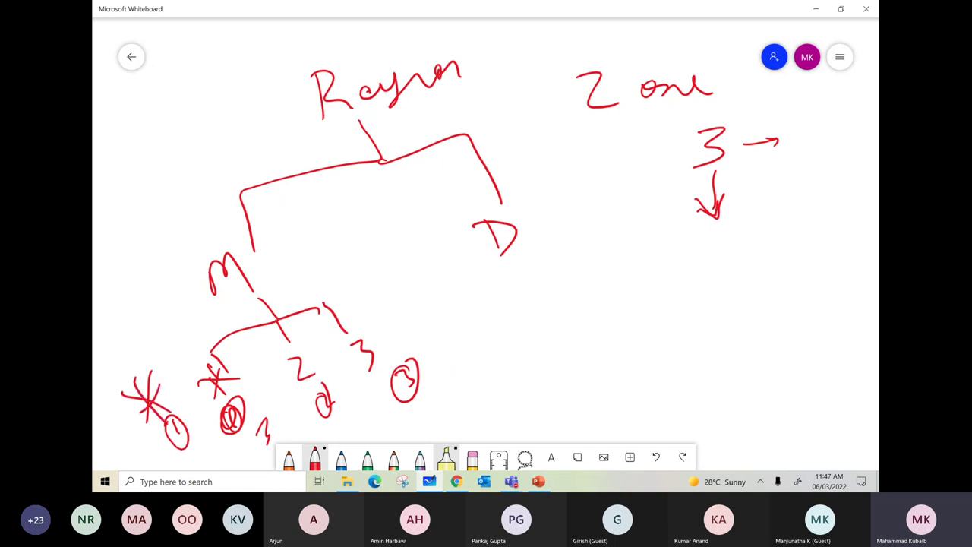
mouse_move(339, 419)
left_mouse_down()
mouse_move(401, 413)
mouse_move(410, 396)
left_mouse_up()
left_click_drag(360, 320, 362, 387)
left_click_drag(338, 344, 413, 345)
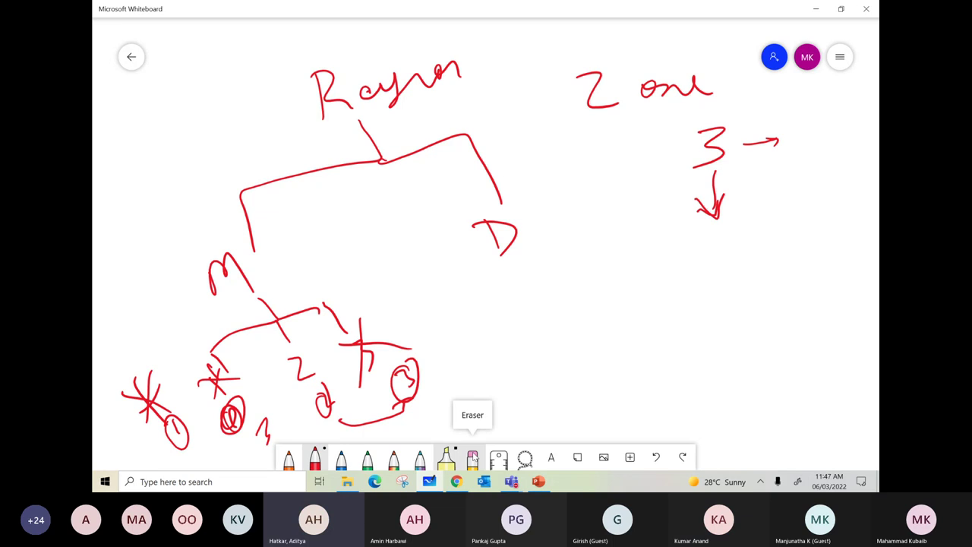
left_click(448, 456)
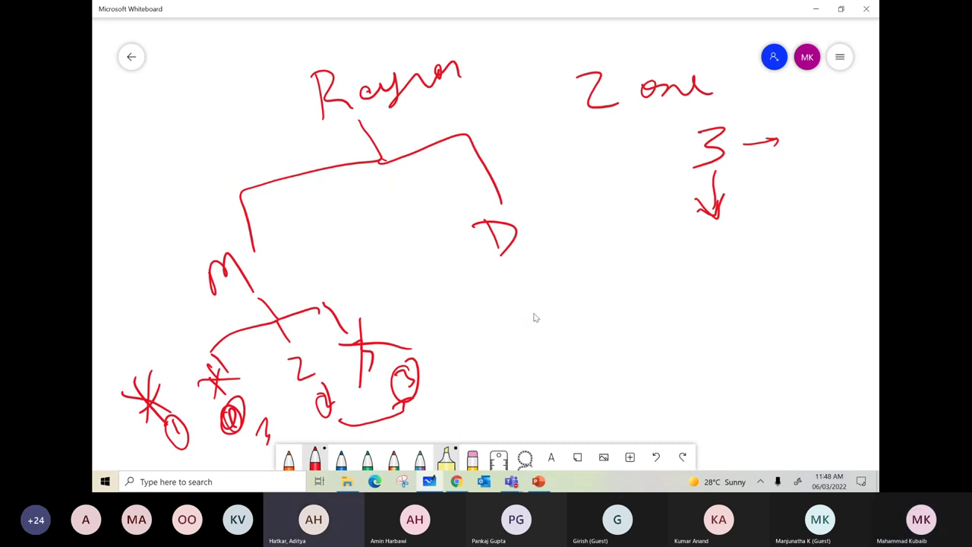
- Minimize Whiteboard and PowerPoint, check vdi-vpc's region, and keep the vm-mumbai form on asia-south1 (Mumbai)
left_click(817, 9)
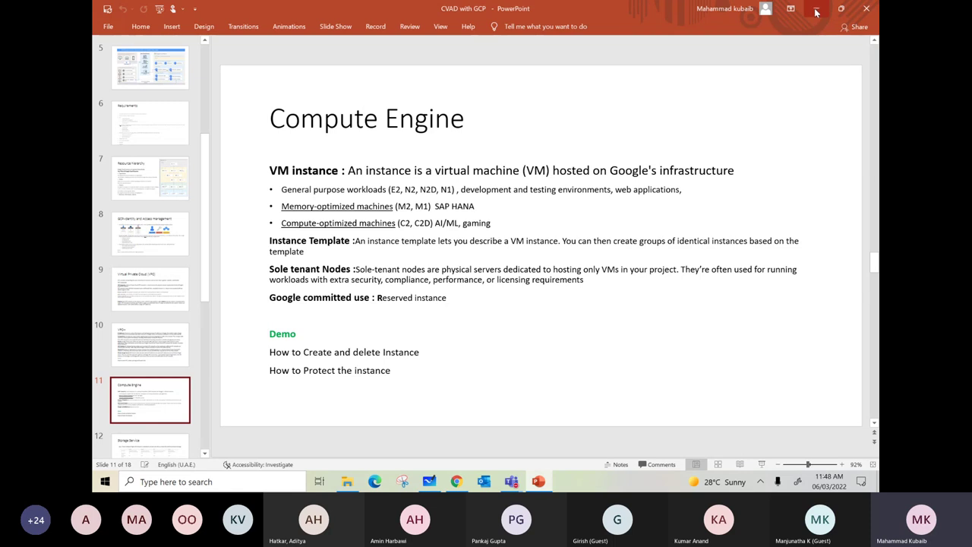
left_click(816, 11)
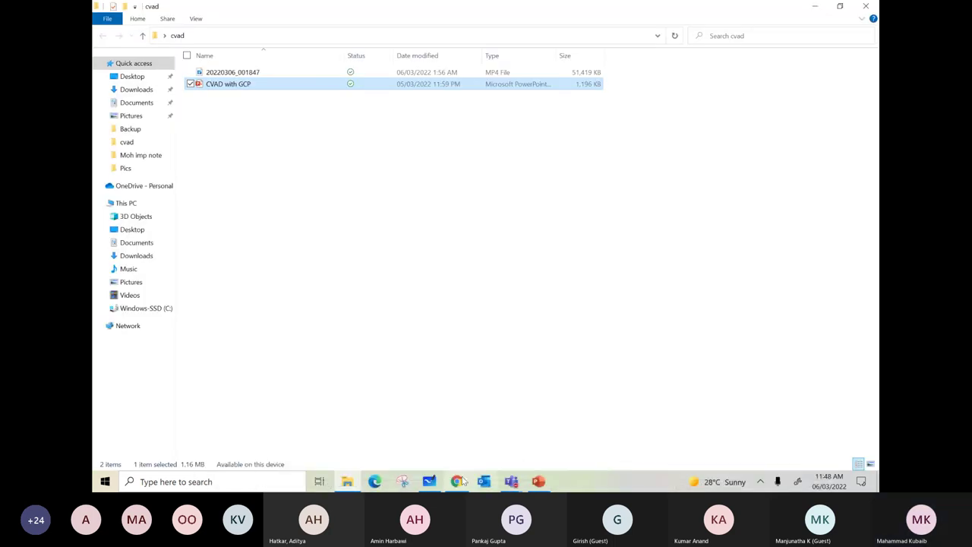
left_click(458, 481)
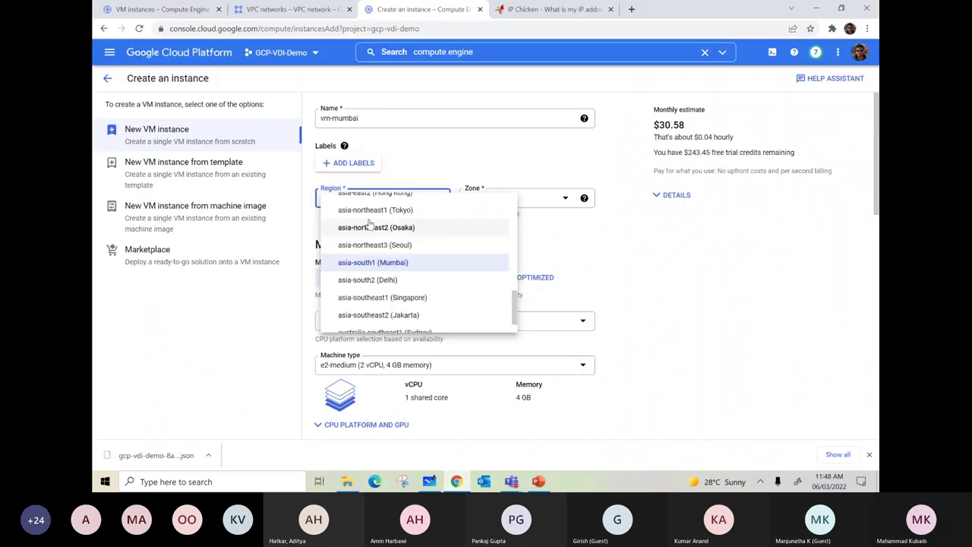
key("ctrl+shift+Tab")
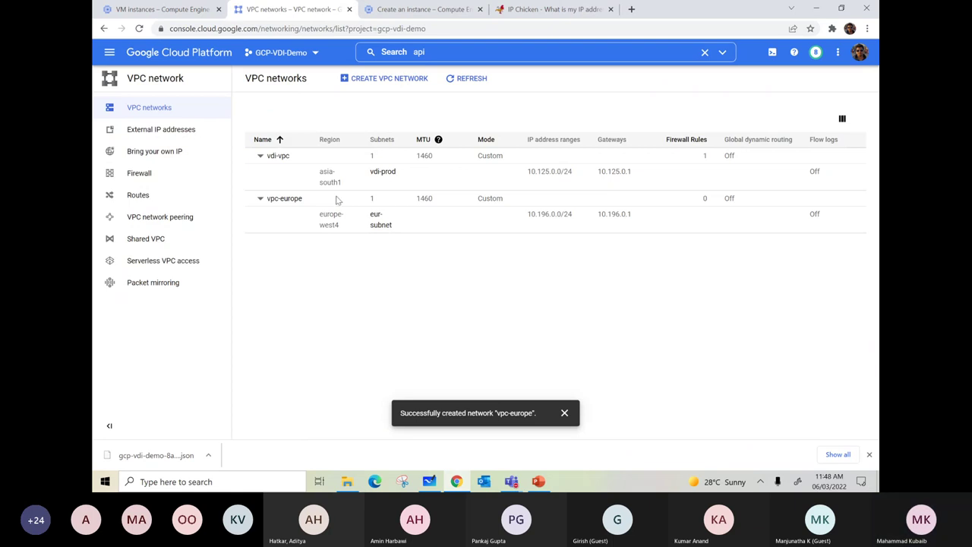
left_click(412, 8)
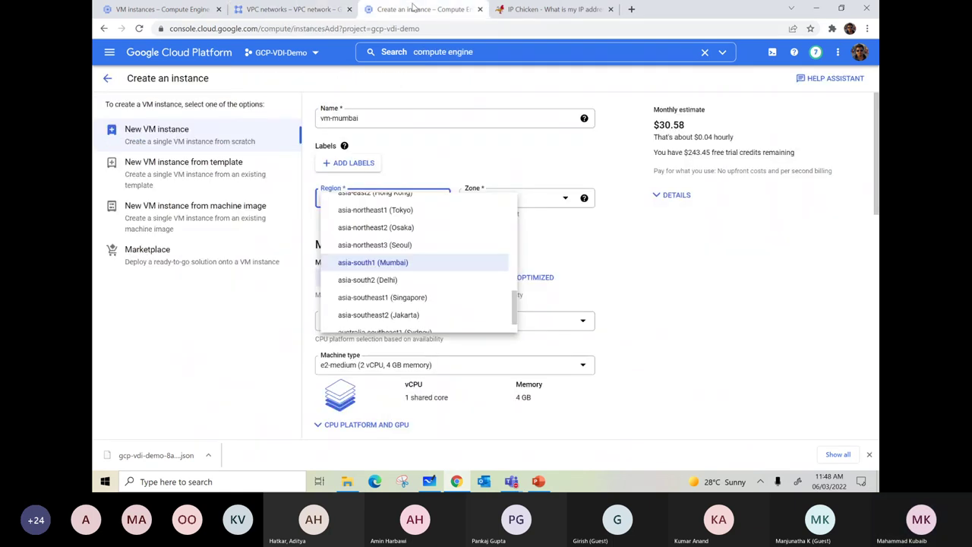
left_click(379, 263)
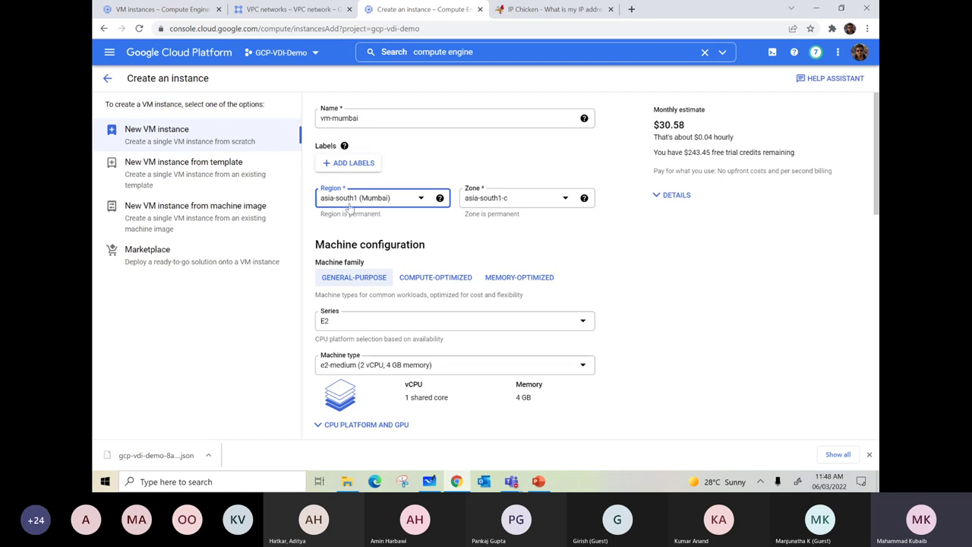
- Leave the zone at asia-south1-c and pick e2-standard-2 (2 vCPU, 8 GB), about $59.95 monthly
left_click(503, 198)
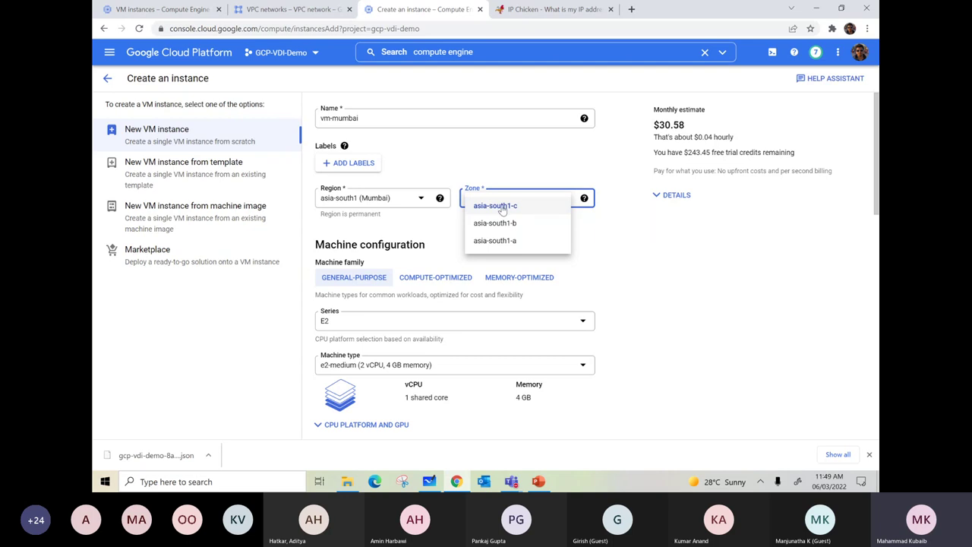
left_click(503, 207)
scroll(479, 294, "down", 1)
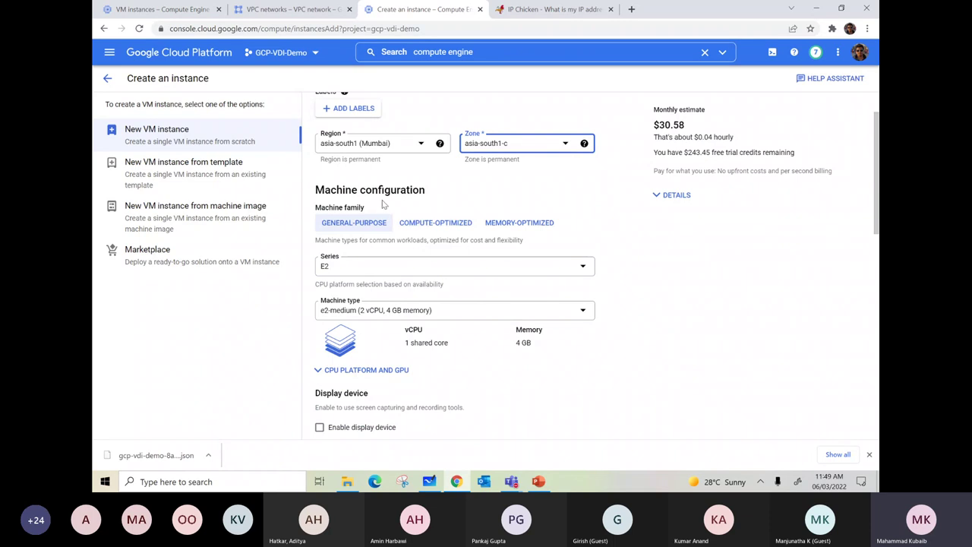
left_click(362, 311)
scroll(395, 266, "down", 3)
left_click(387, 288)
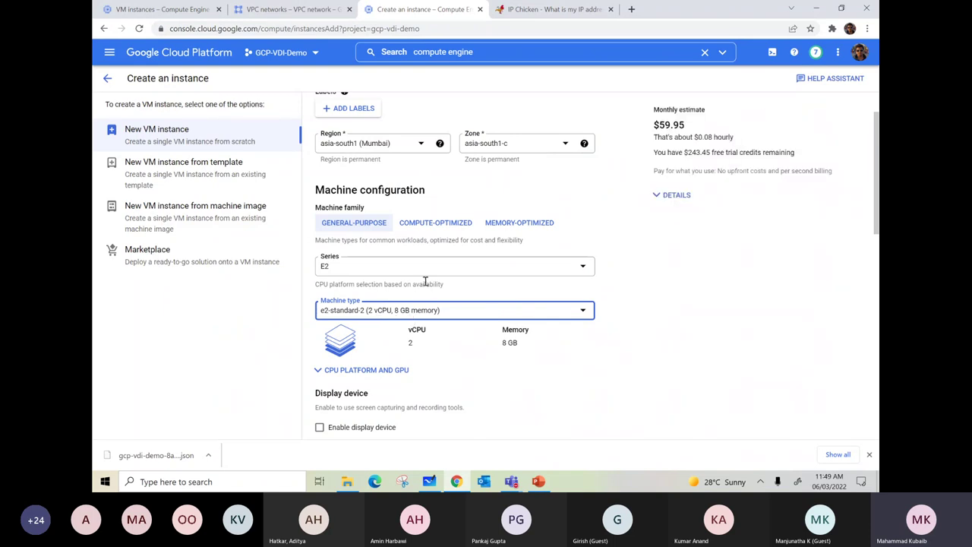
scroll(457, 284, "down", 2)
scroll(455, 282, "down", 3)
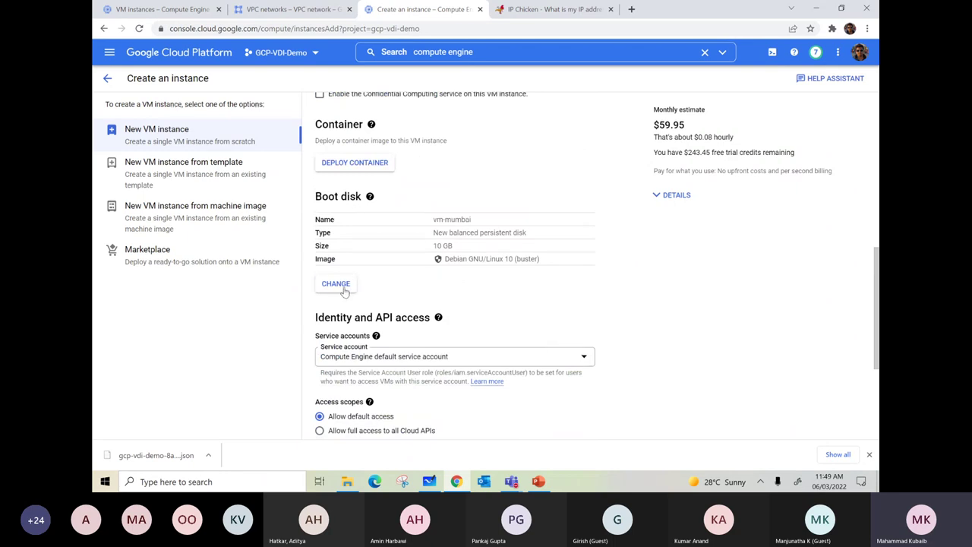
- Pick Windows Server as the boot disk OS and review the snapshot, existing-disk and custom-image tabs
left_click(343, 288)
left_click(392, 158)
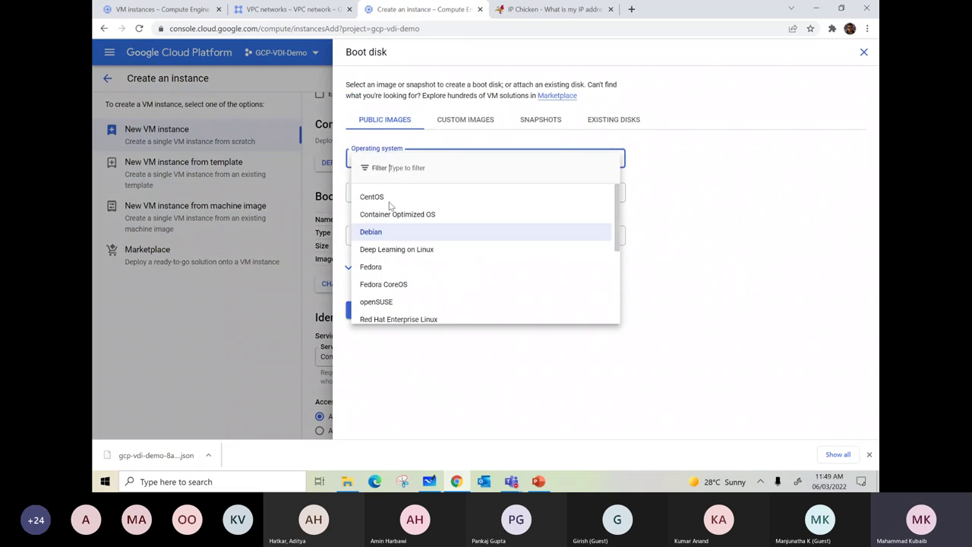
scroll(382, 286, "down", 5)
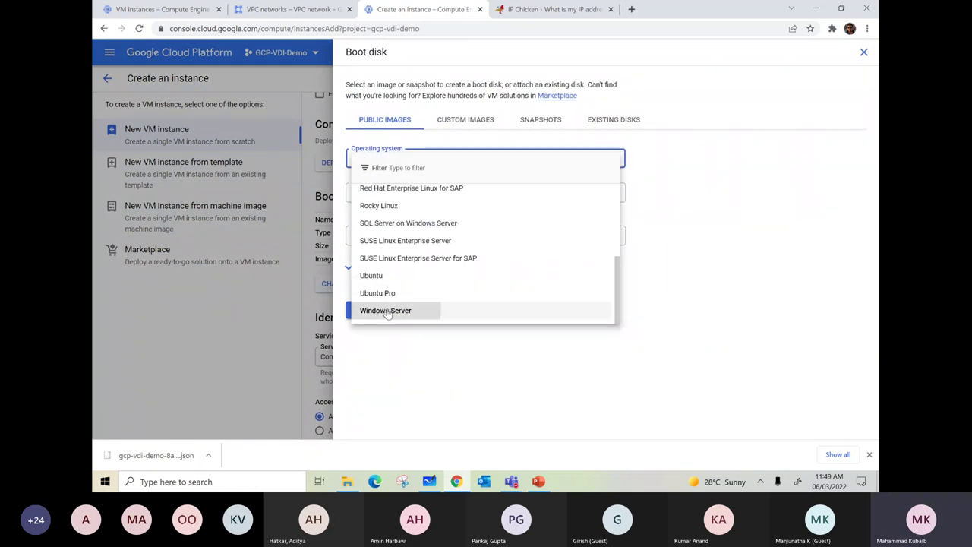
left_click(383, 310)
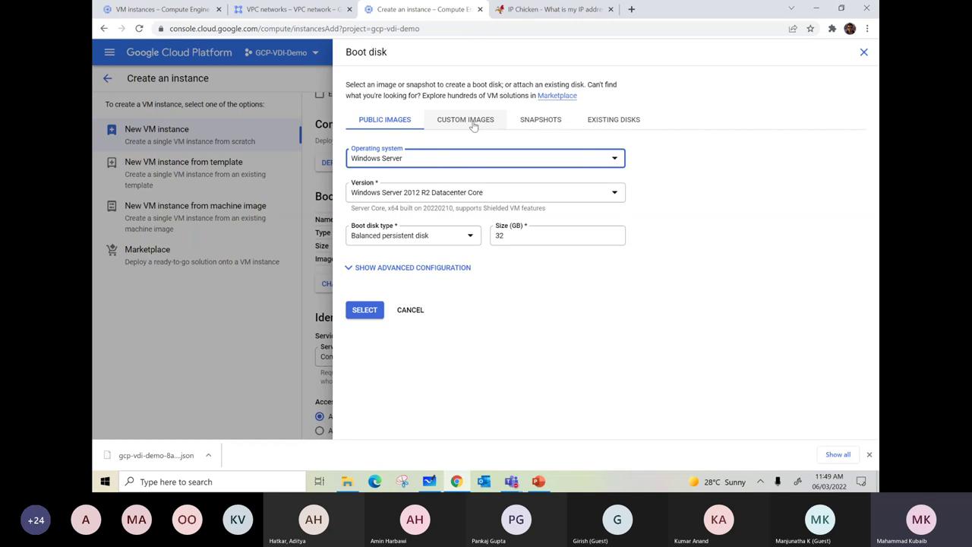
left_click(543, 120)
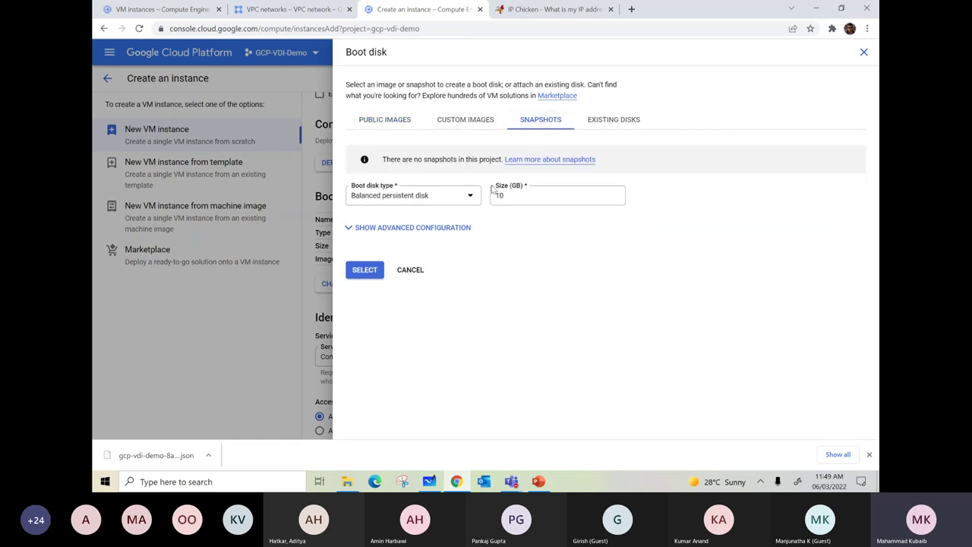
left_click(600, 123)
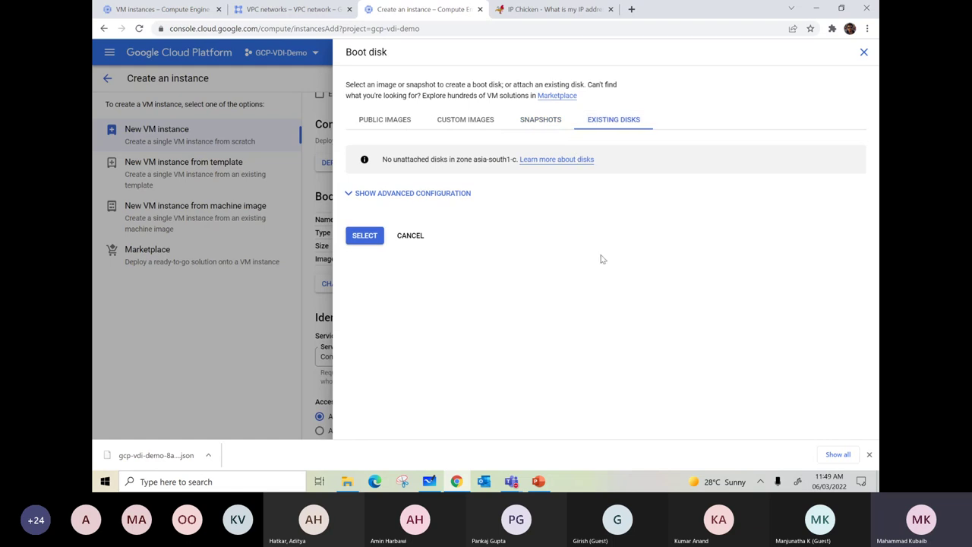
left_click(479, 124)
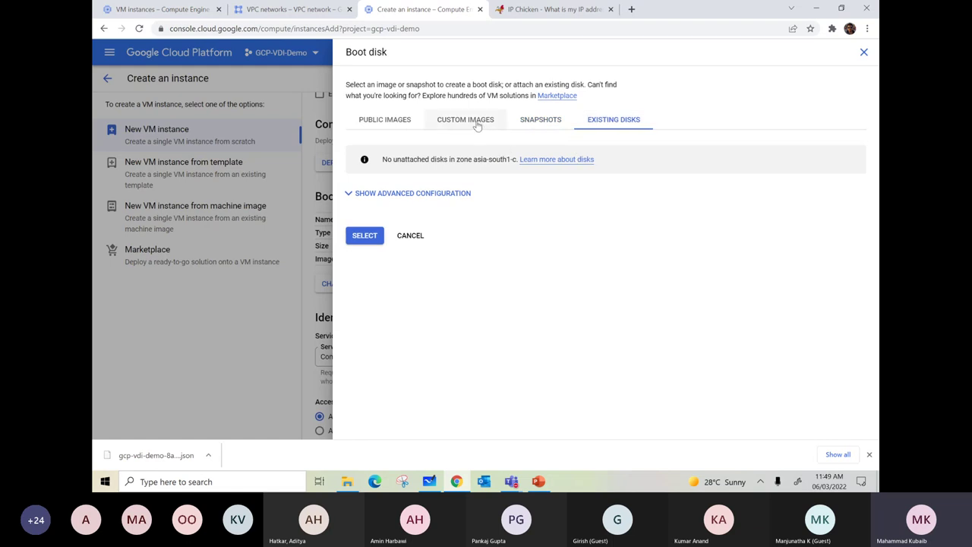
left_click(380, 120)
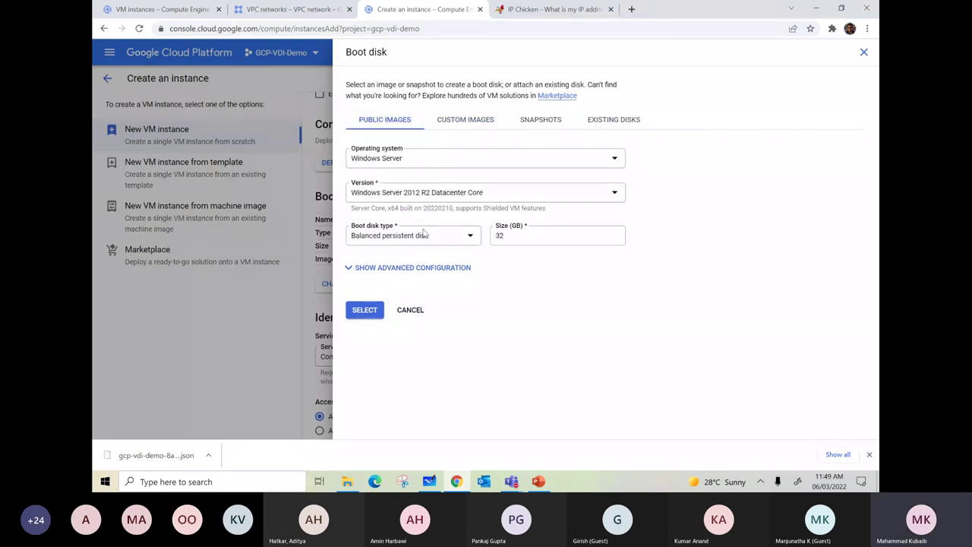
- Select Windows Server 2022 Datacenter as the boot disk version
left_click(420, 194)
scroll(454, 279, "down", 5)
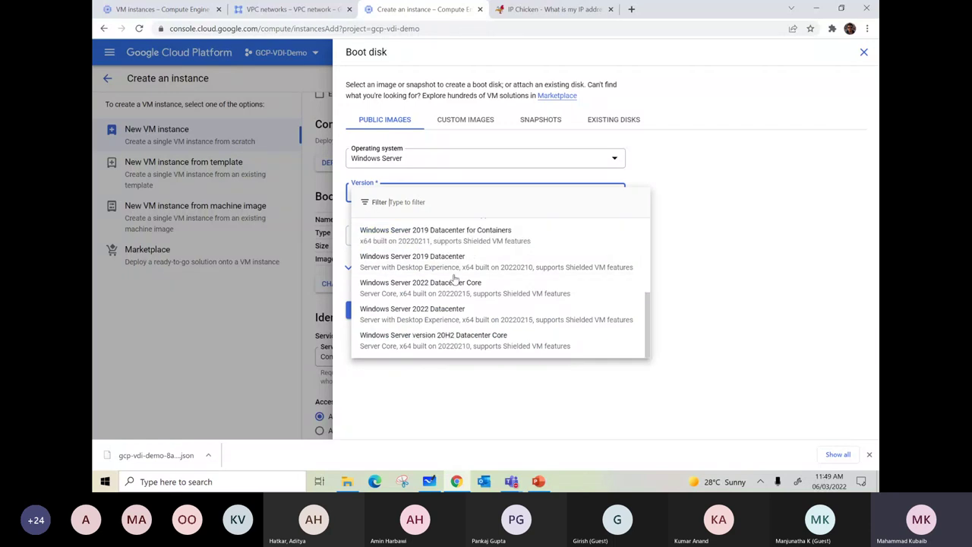
left_click(405, 320)
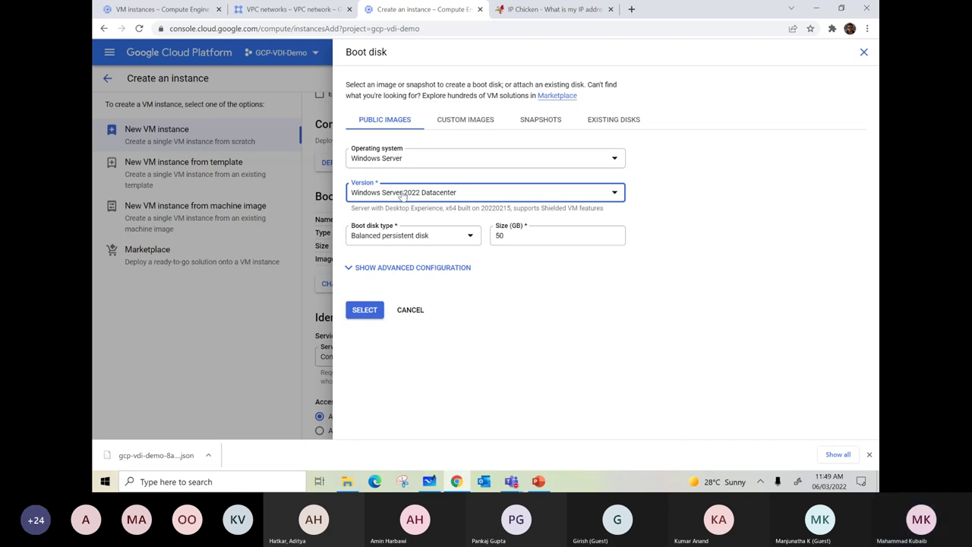
left_click(402, 194)
scroll(425, 281, "down", 2)
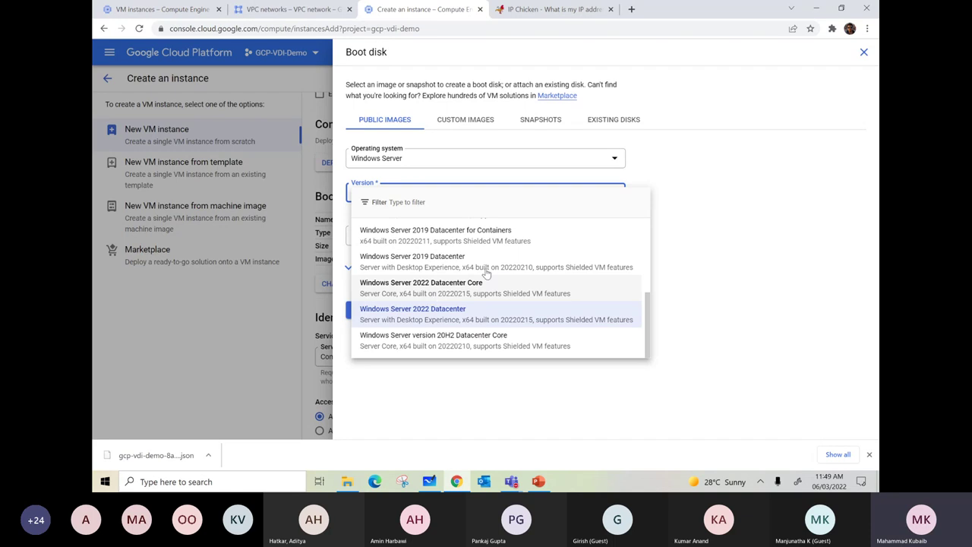
left_click(734, 271)
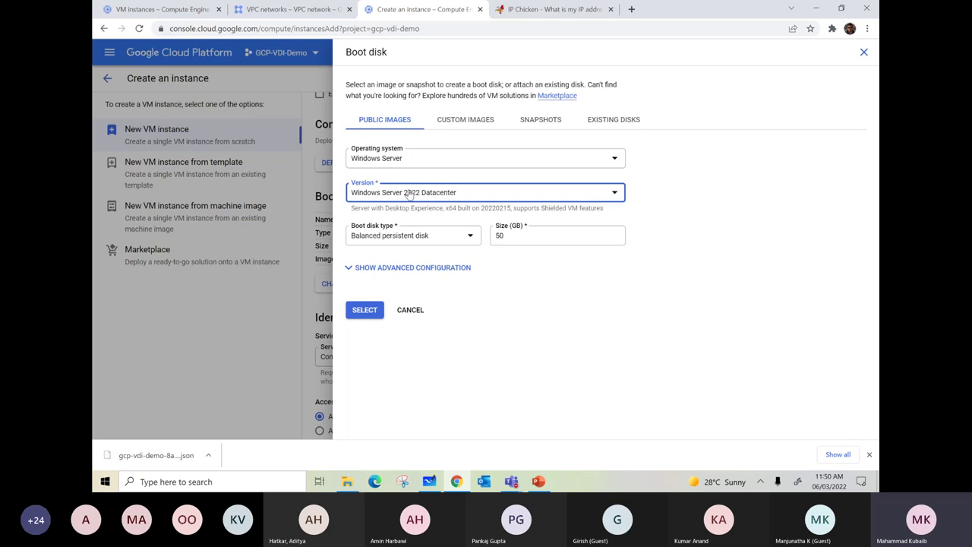
- Apply the 50 GB Windows Server 2022 Datacenter boot disk and expand the advanced networking, disks and security options
left_click(364, 314)
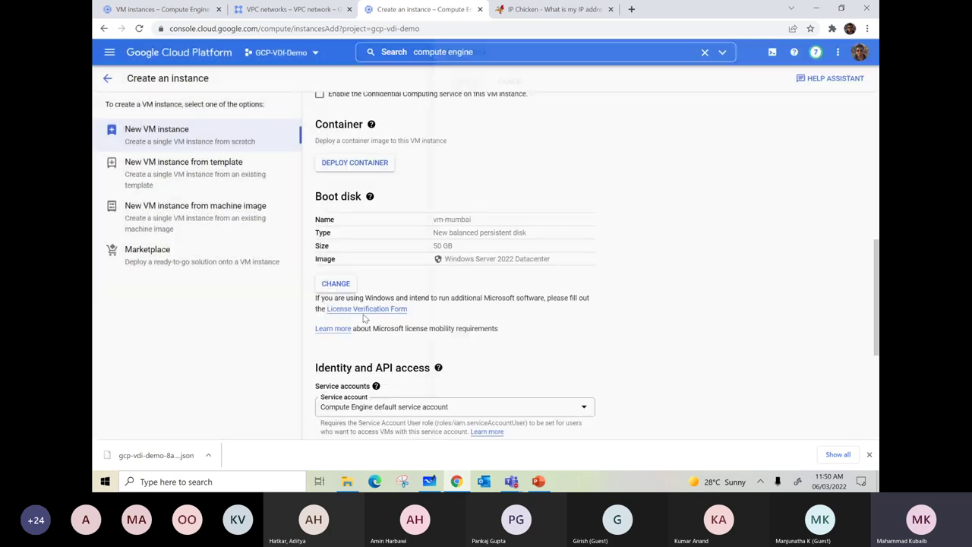
scroll(497, 271, "down", 3)
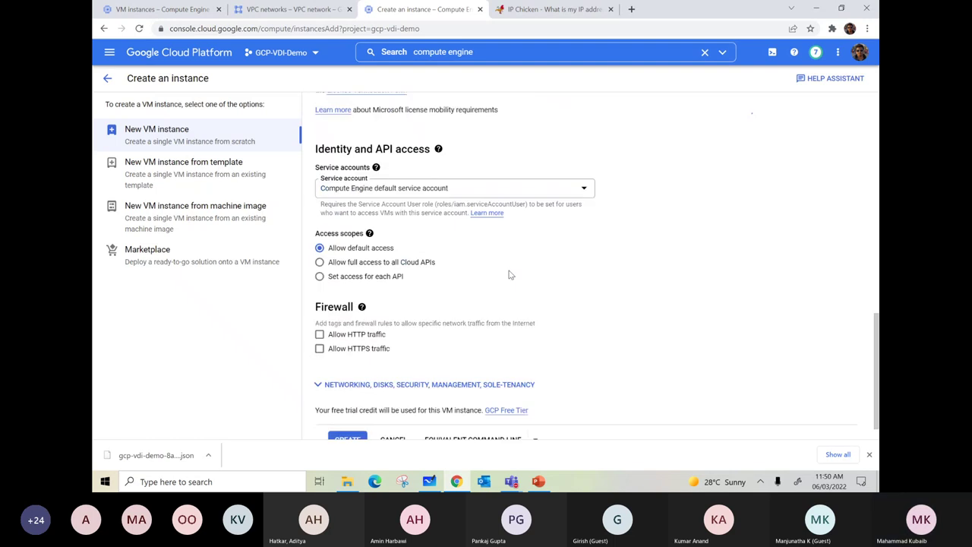
scroll(505, 276, "up", 2)
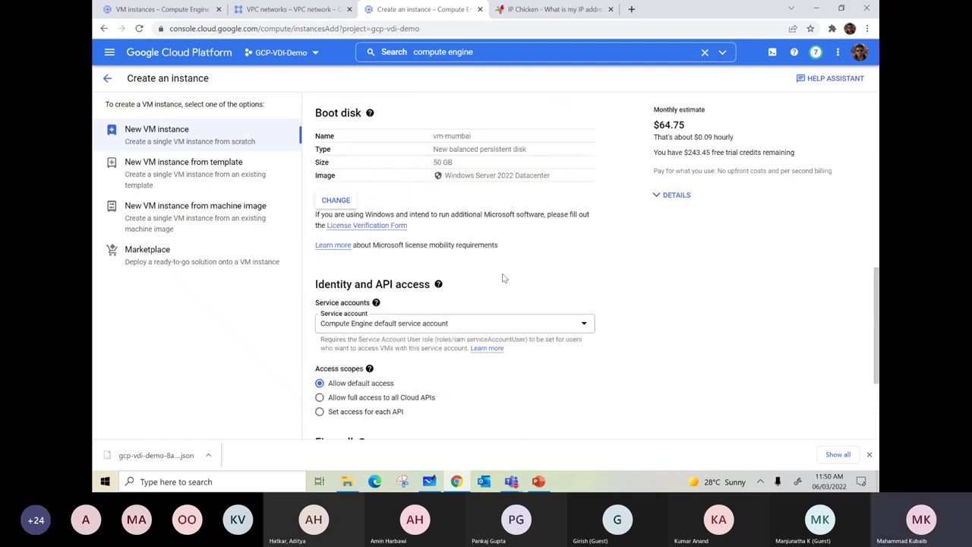
scroll(502, 278, "down", 1)
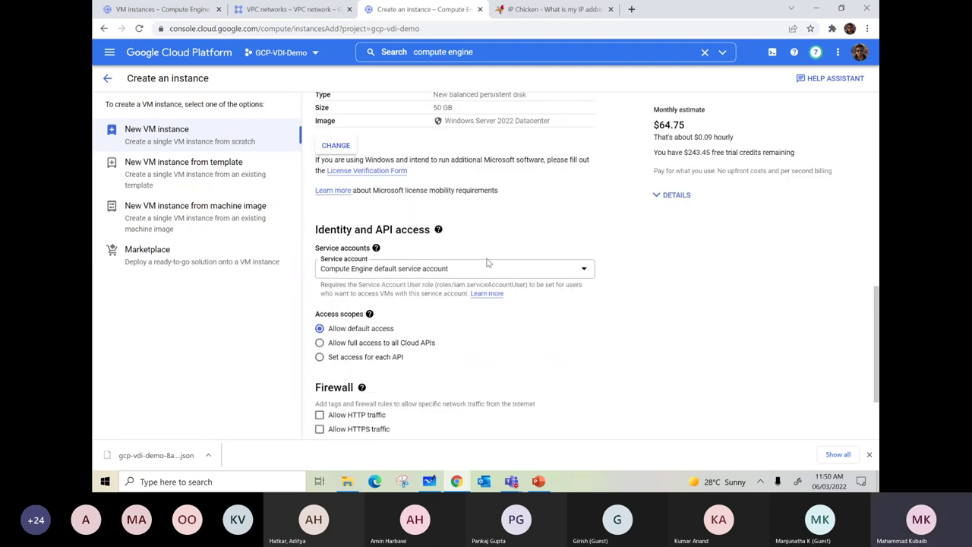
scroll(488, 263, "down", 2)
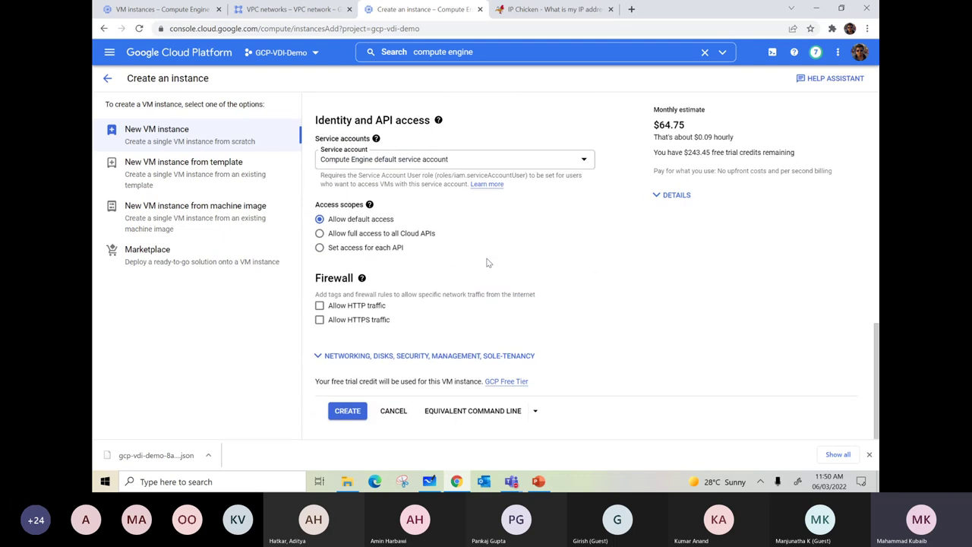
left_click(318, 356)
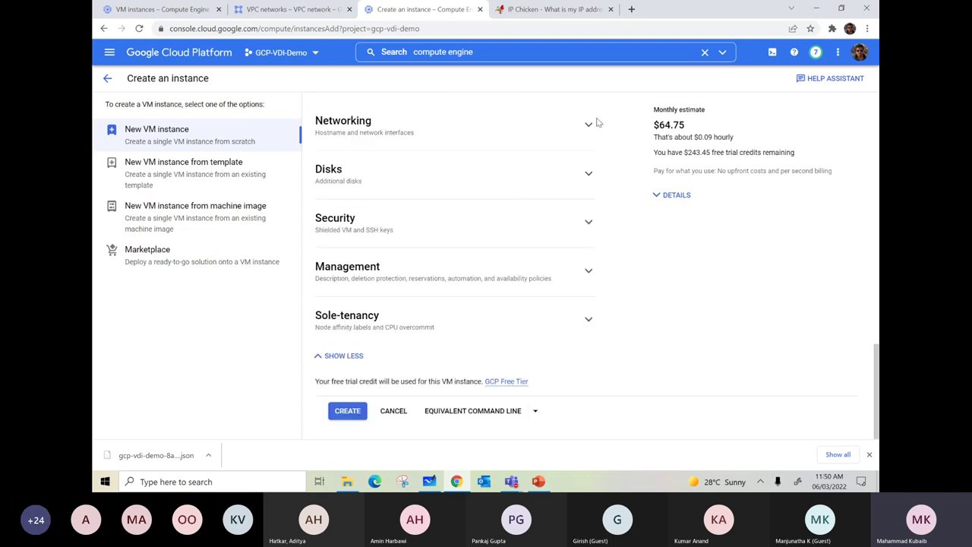
scroll(436, 306, "down", 3)
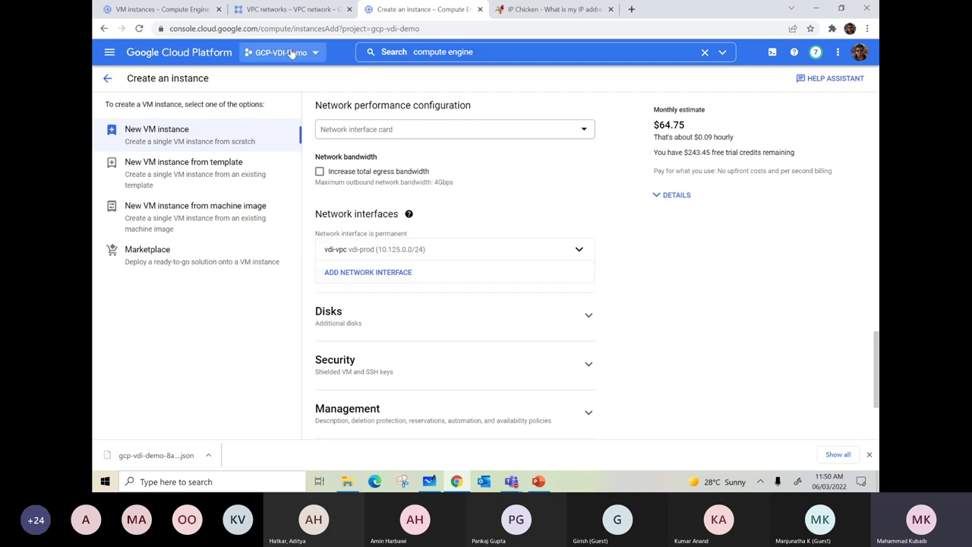
- Check the vdi-vpc network's vdi-prod subnet (10.125.0.0/24) in the other tab, then return
left_click(297, 9)
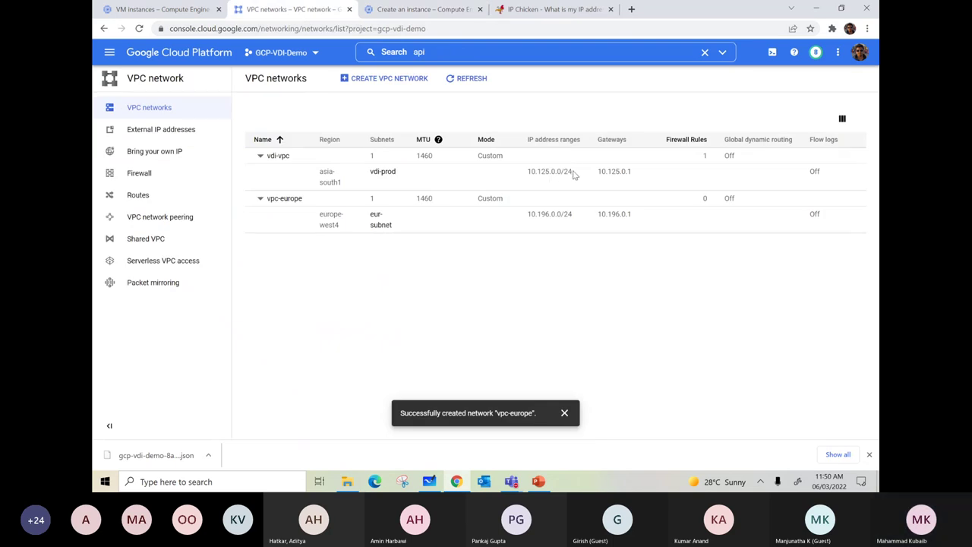
left_click_drag(575, 172, 519, 176)
left_click_drag(397, 174, 370, 173)
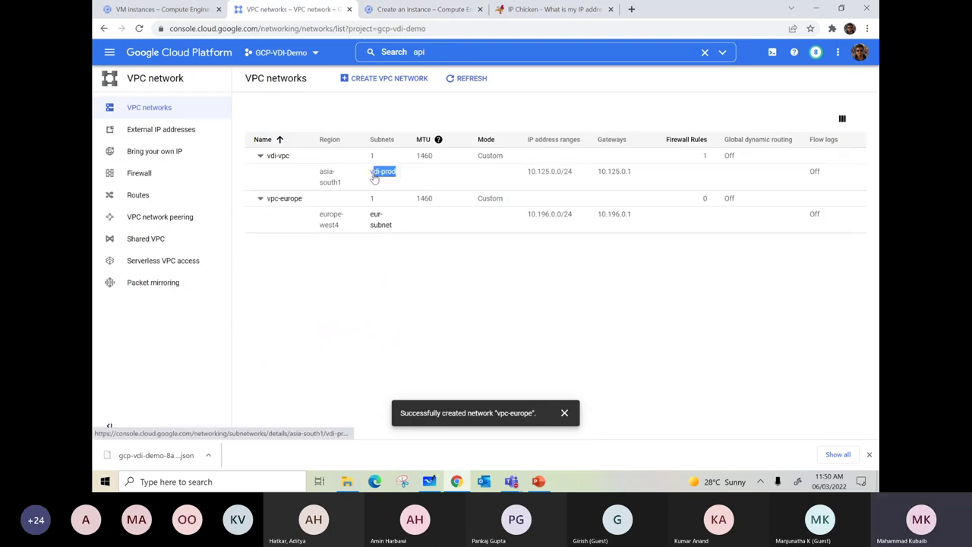
left_click(419, 11)
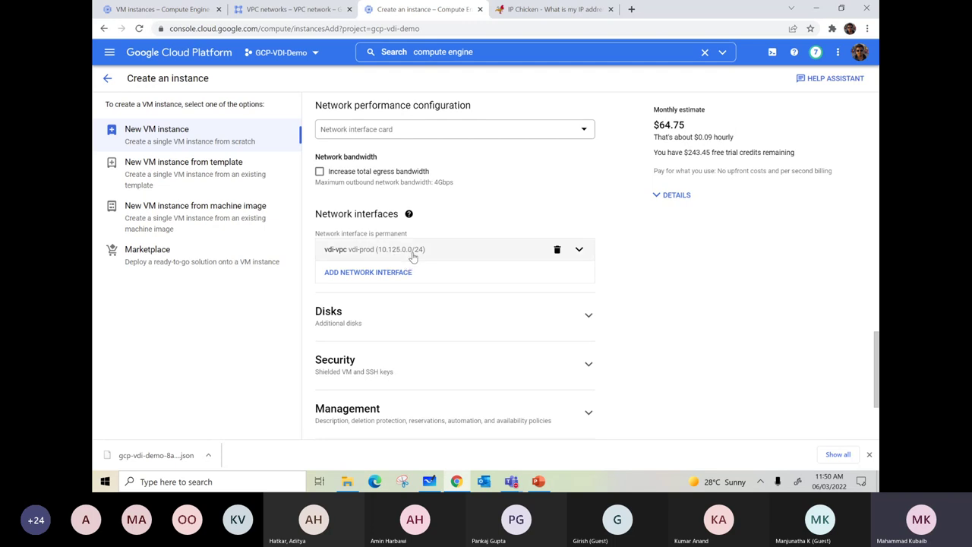
- Expand and collapse the Security and additional Disks sections to review their settings
scroll(462, 250, "down", 1)
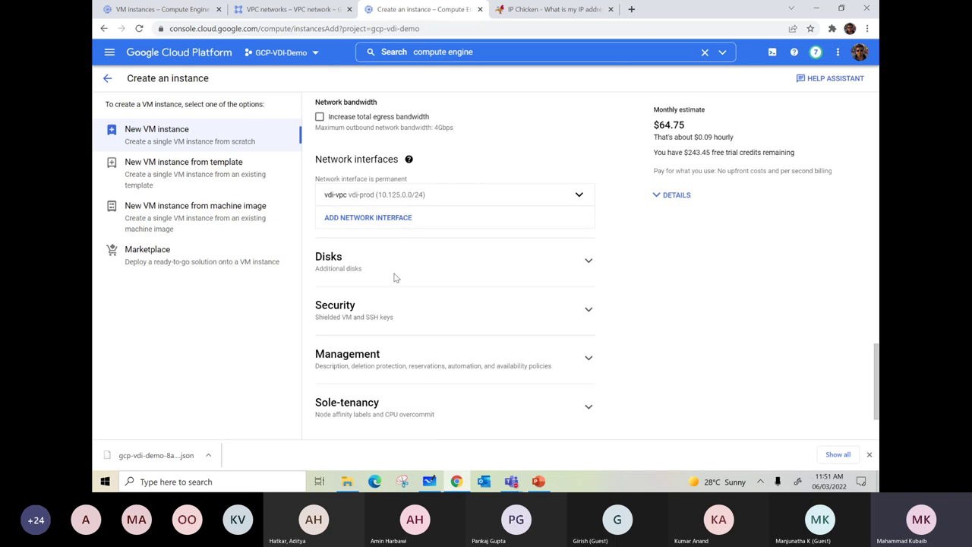
scroll(398, 264, "down", 2)
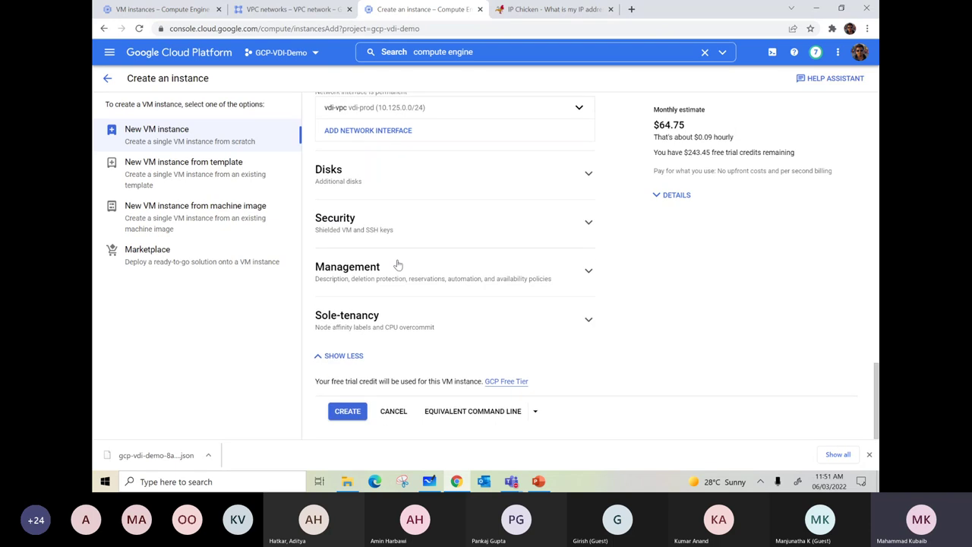
left_click(589, 224)
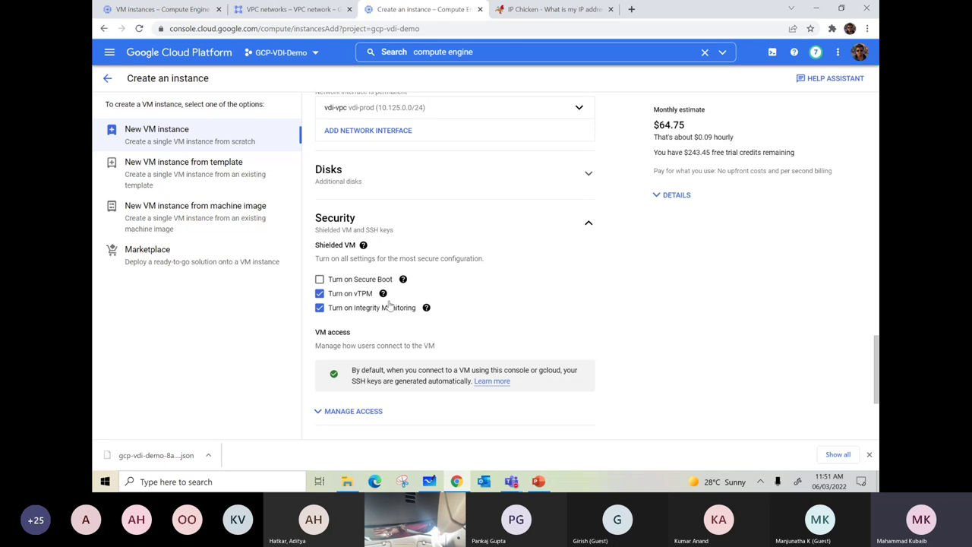
mouse_move(389, 304)
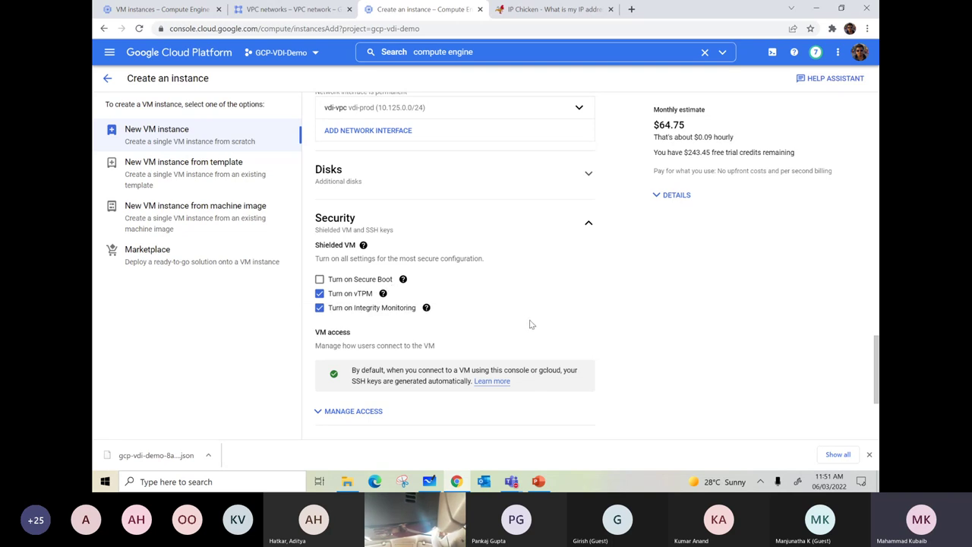
left_click(585, 226)
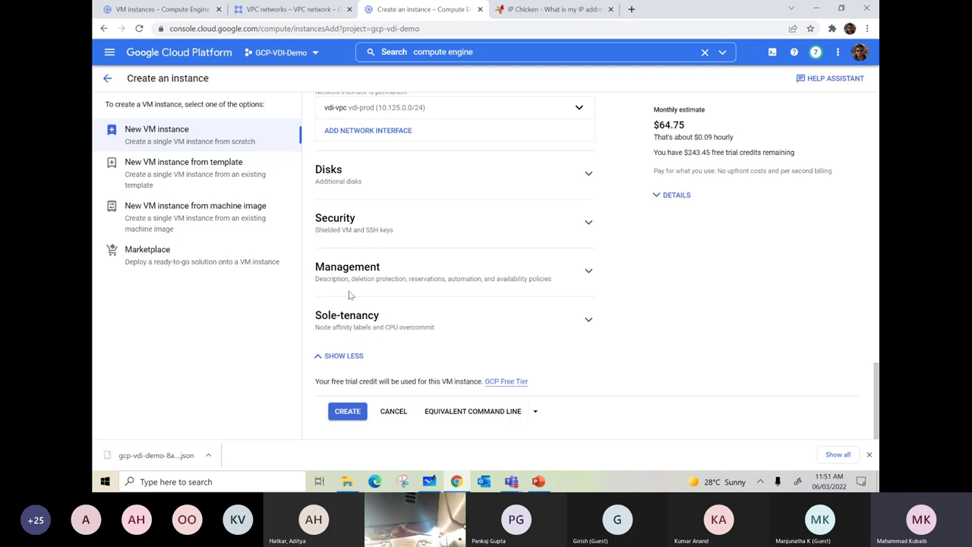
scroll(441, 285, "up", 2)
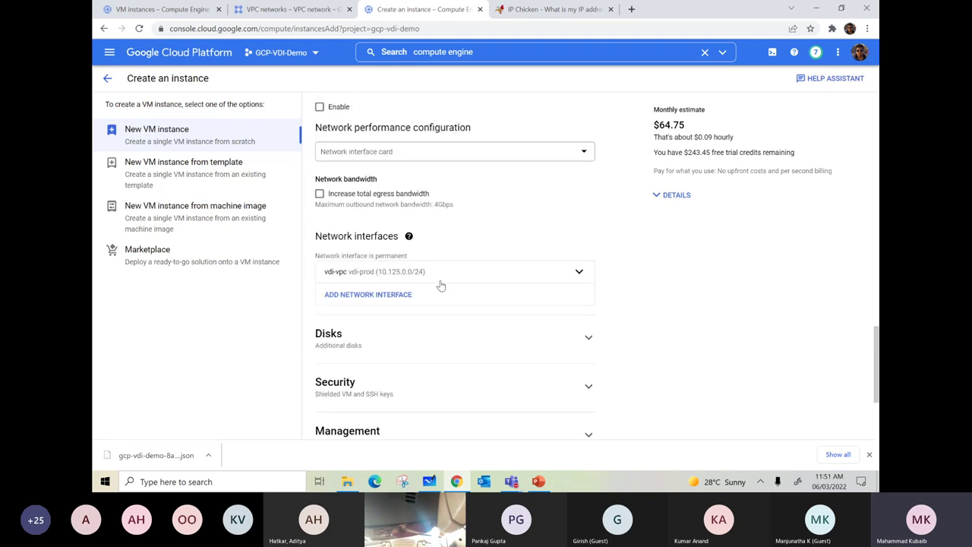
left_click(588, 338)
scroll(549, 313, "down", 2)
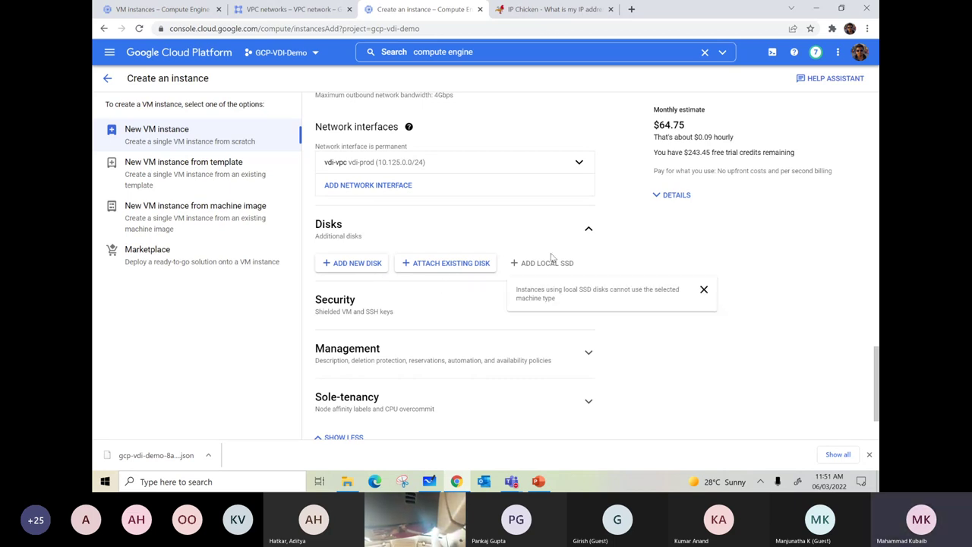
left_click(589, 228)
- Create the vm-mumbai instance on vdi-vpc's vdi-prod subnet
scroll(559, 268, "up", 5)
scroll(559, 267, "up", 10)
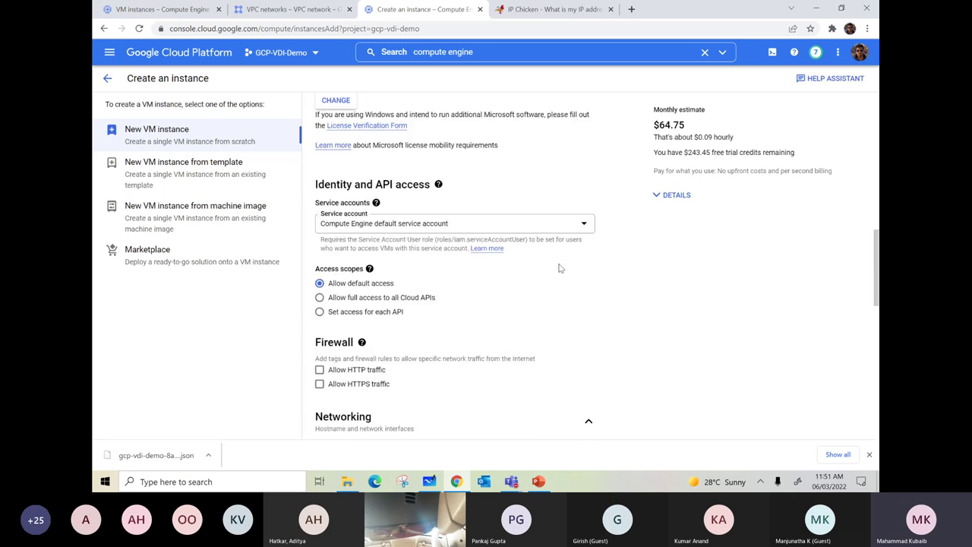
scroll(559, 268, "up", 6)
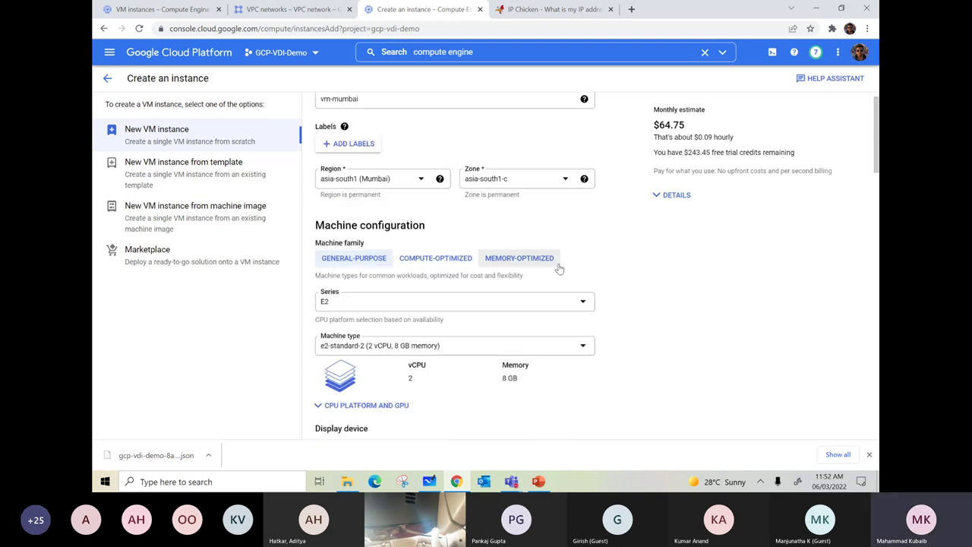
scroll(559, 267, "up", 1)
scroll(559, 268, "down", 4)
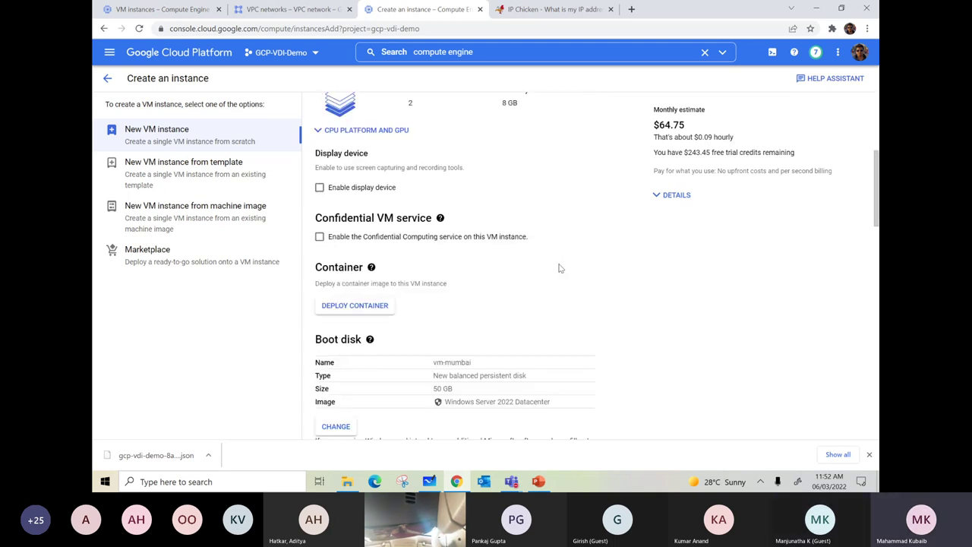
scroll(559, 268, "down", 5)
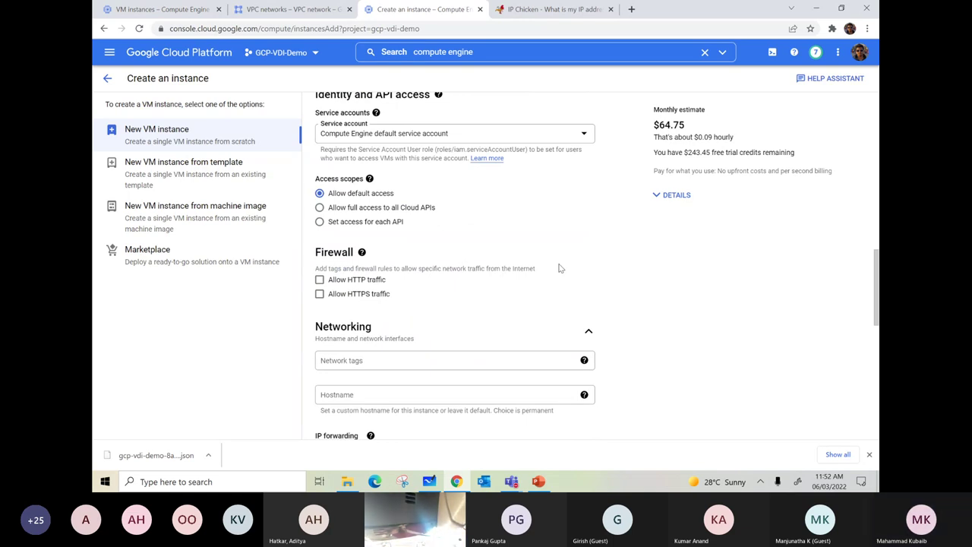
scroll(559, 268, "down", 3)
scroll(560, 268, "down", 6)
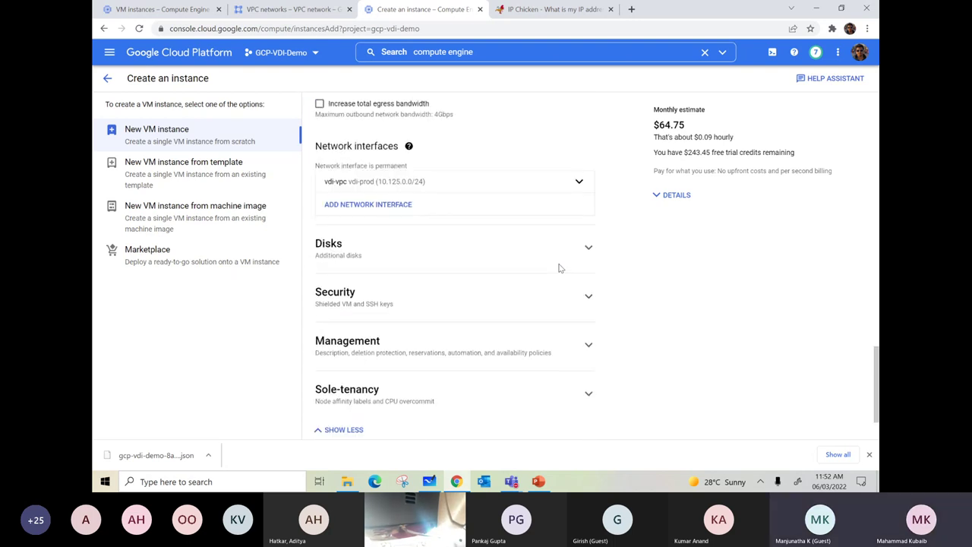
left_click(345, 417)
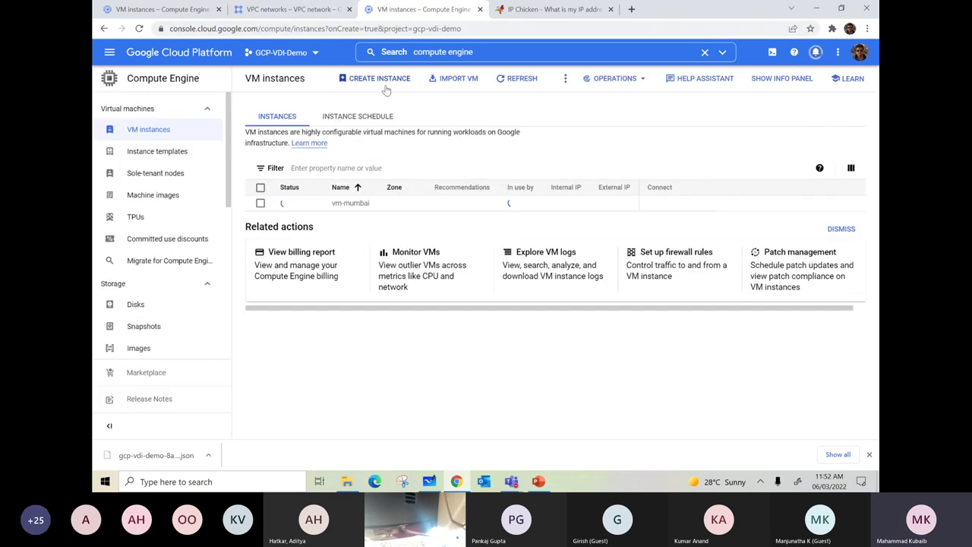
- Duplicate the VM instances tab and begin vm-net's creation in europe-west4 (Netherlands)
right_click(400, 7)
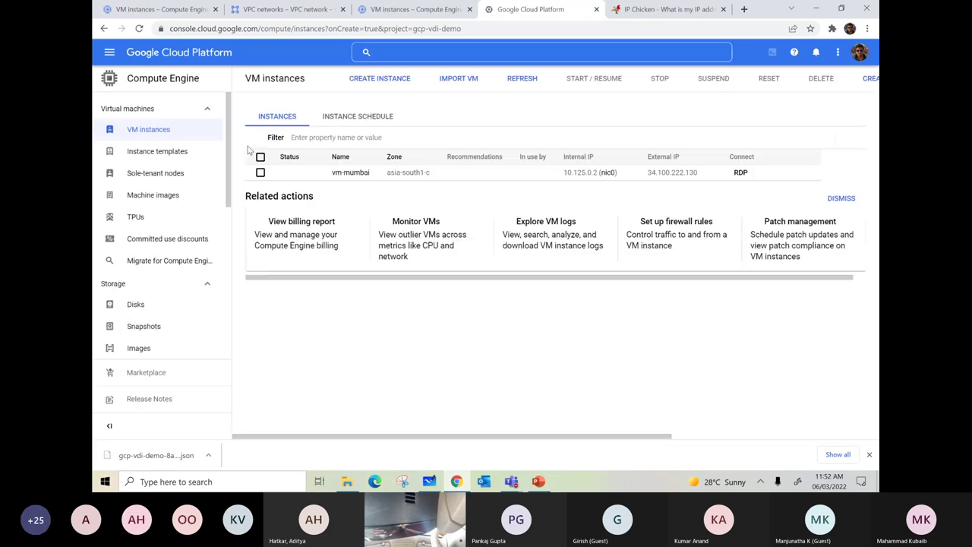
left_click(381, 73)
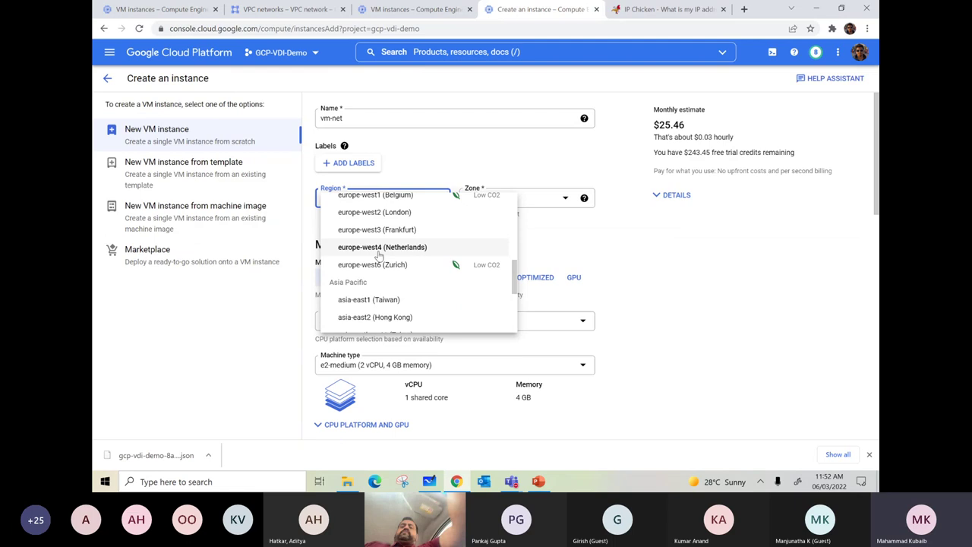
left_click(387, 248)
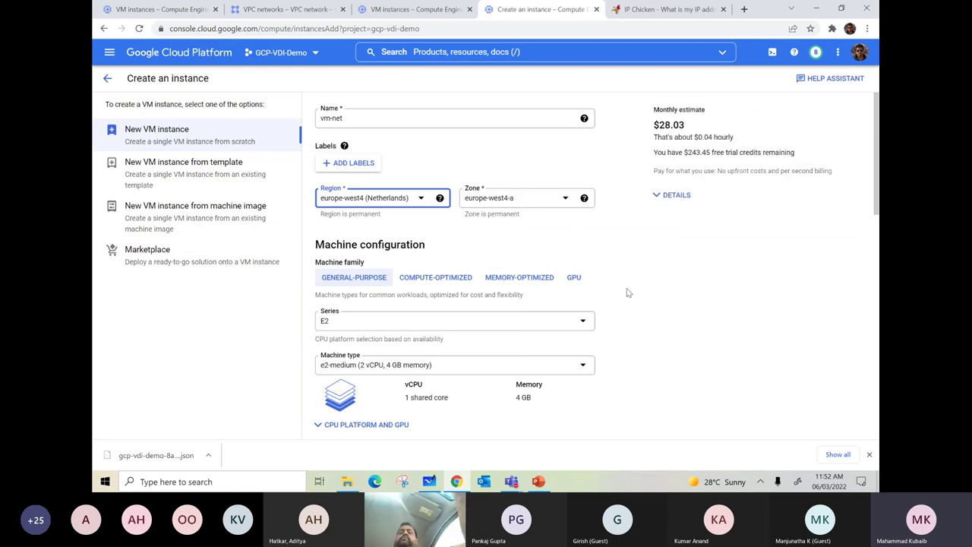
- Choose the e2-standard-2 machine type (2 vCPU, 8 GB) for vm-net, keeping the E2 series
scroll(456, 304, "down", 1)
left_click(419, 310)
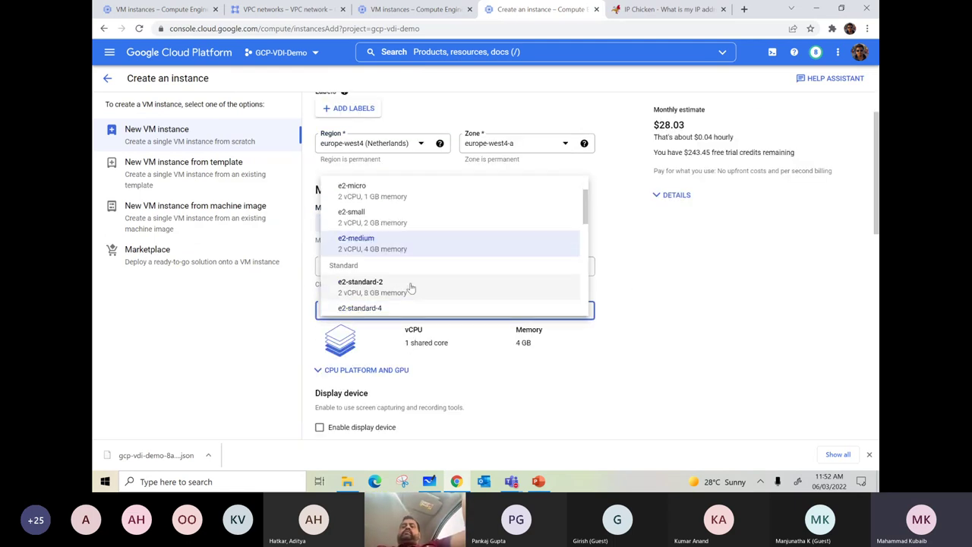
left_click(393, 287)
scroll(625, 304, "down", 1)
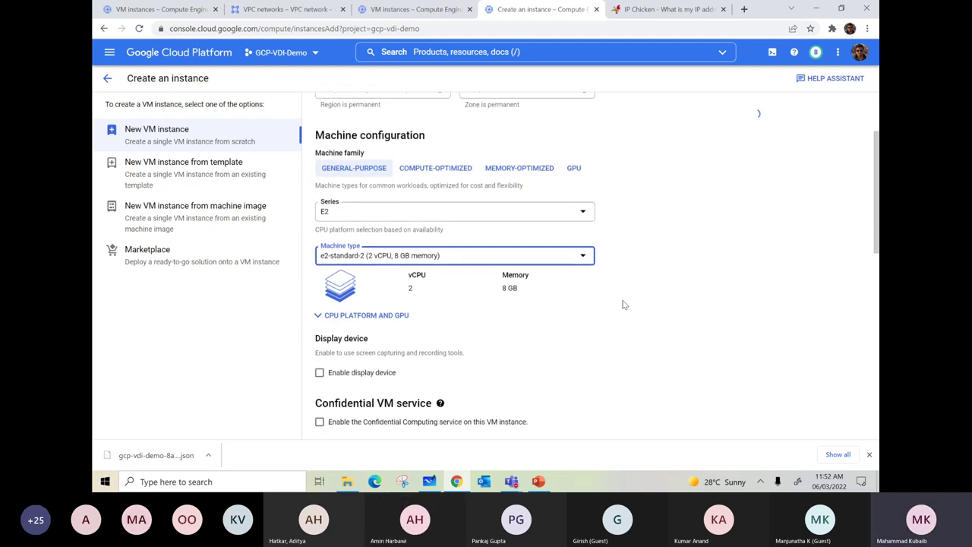
left_click(346, 210)
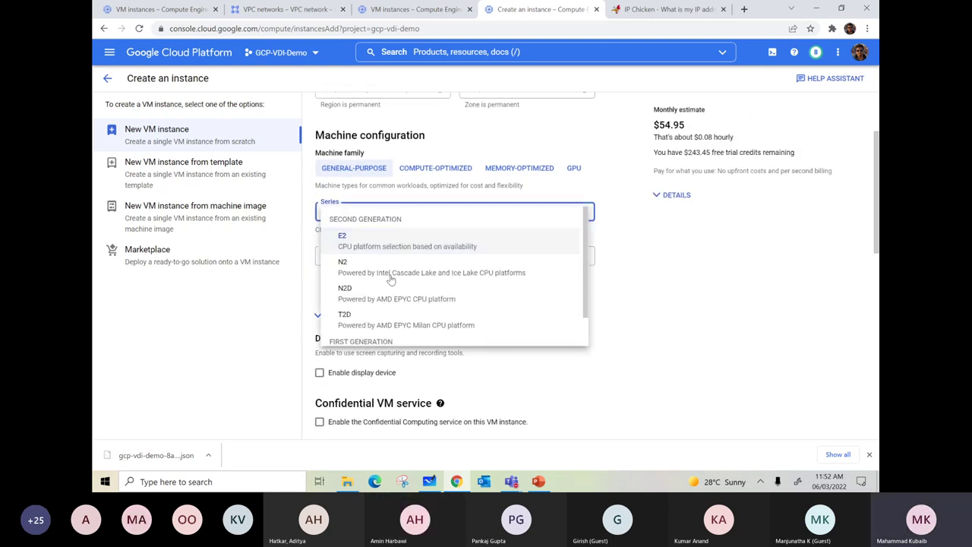
left_click(659, 257)
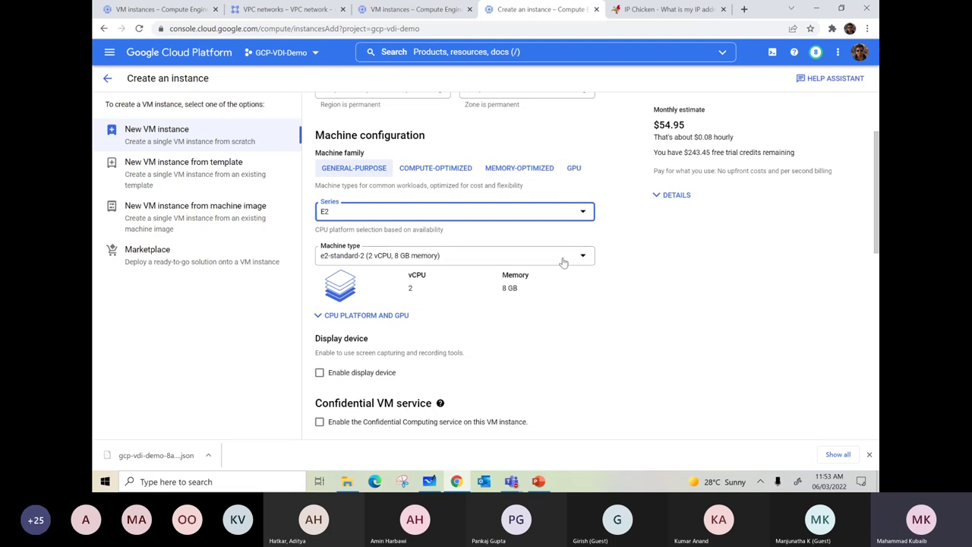
scroll(563, 262, "down", 3)
scroll(564, 262, "up", 1)
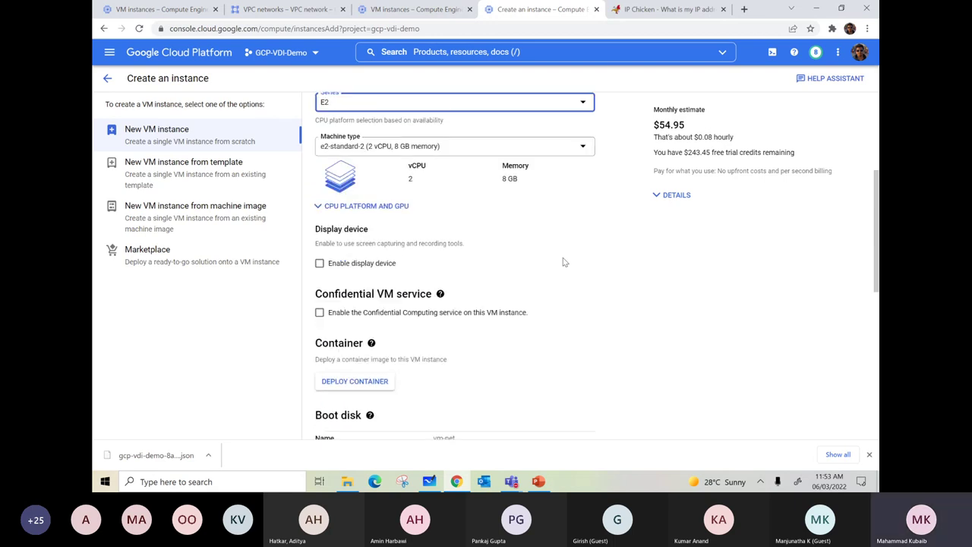
scroll(562, 262, "up", 1)
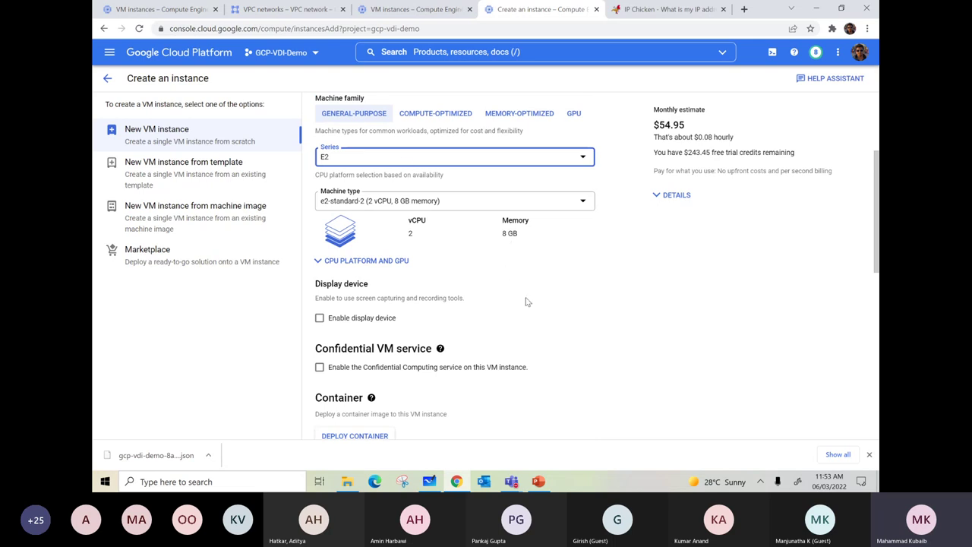
scroll(525, 302, "down", 5)
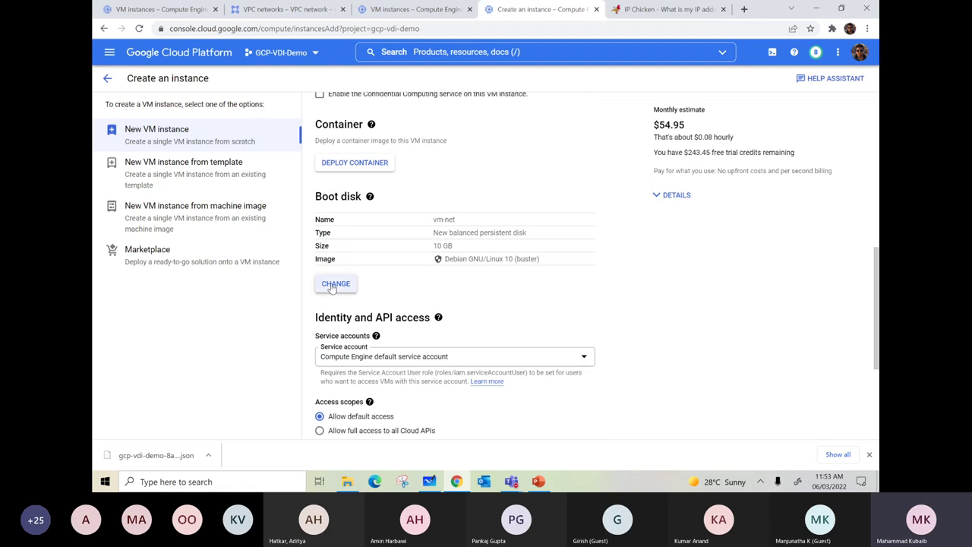
left_click(336, 284)
- Choose Windows Server, try 20H2 Datacenter Core, then settle on and apply Windows Server 2022 Datacenter
left_click(456, 157)
scroll(420, 274, "down", 5)
left_click(391, 311)
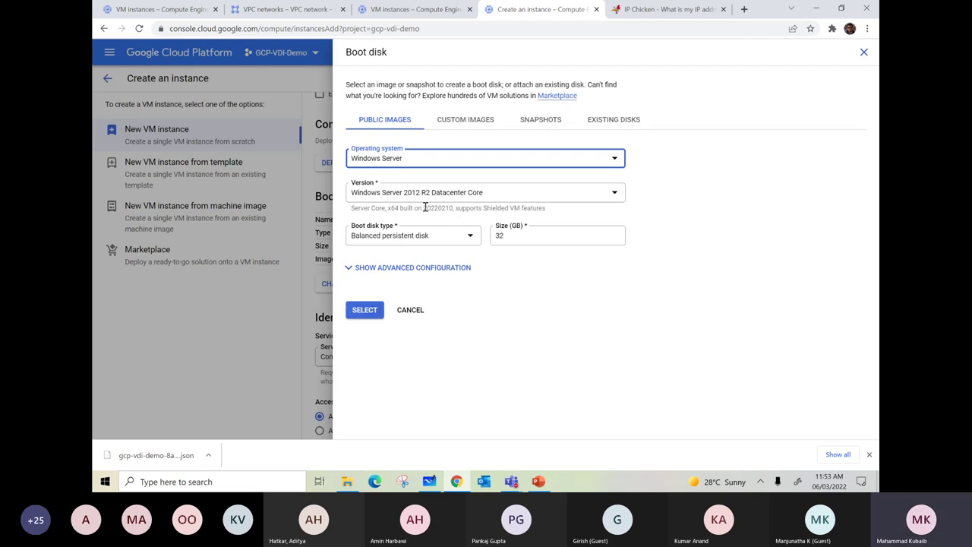
left_click(388, 194)
scroll(469, 248, "down", 3)
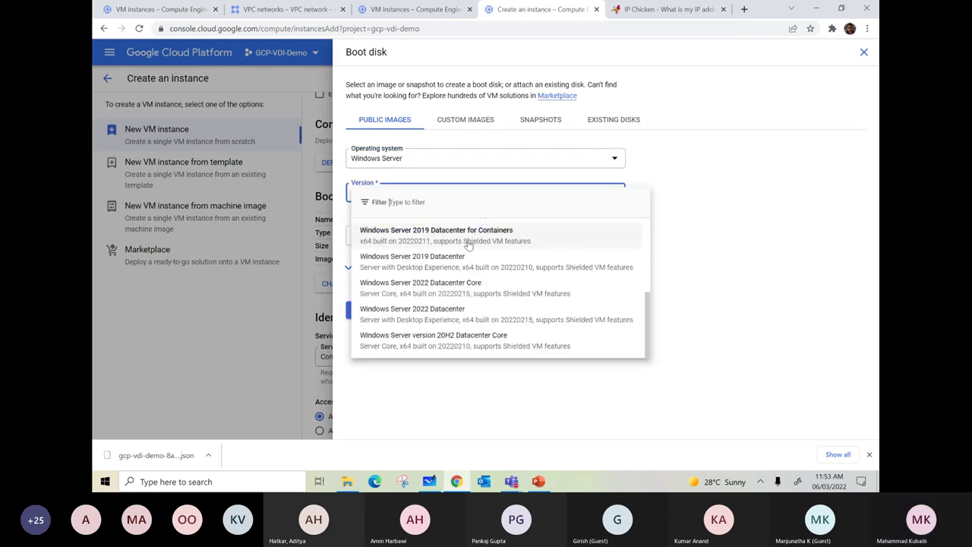
left_click(414, 340)
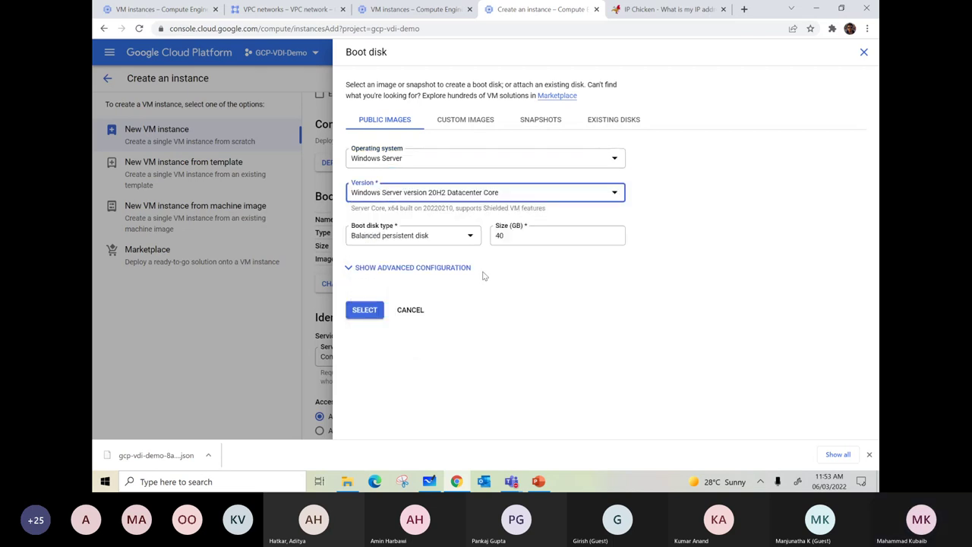
left_click(442, 198)
scroll(456, 322, "down", 3)
left_click(444, 312)
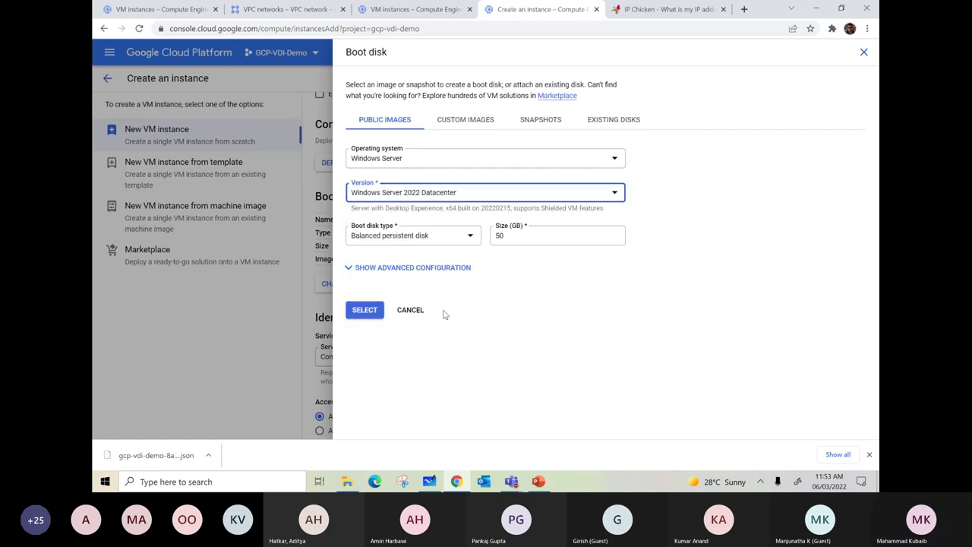
left_click(365, 310)
scroll(537, 265, "down", 3)
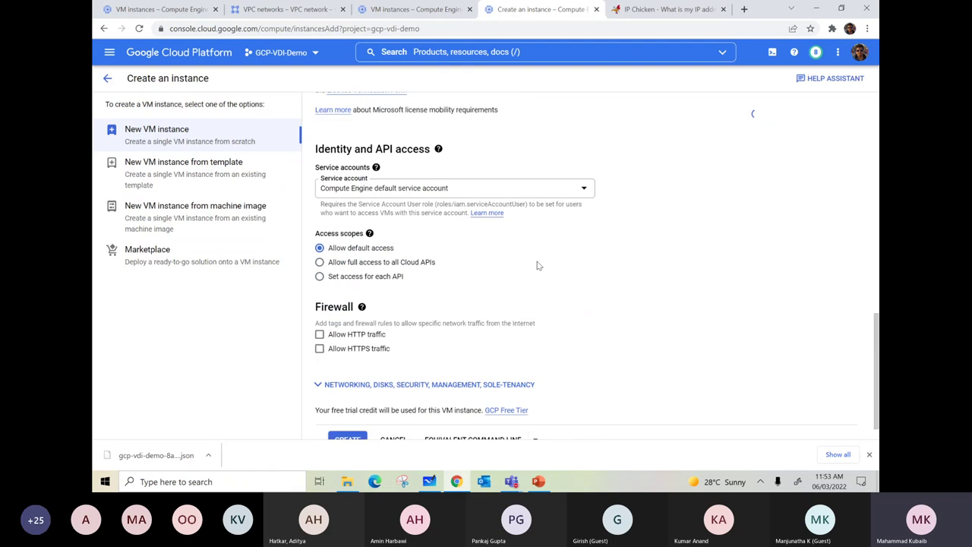
- Attach vm-net's network interface to vpc-europe on eur-subnet (10.196.0.0/24)
left_click(319, 351)
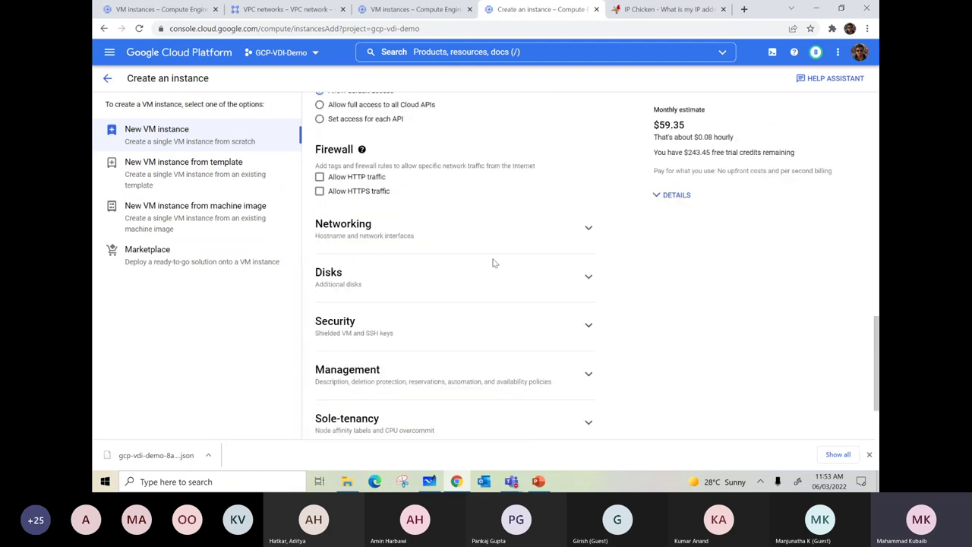
scroll(495, 265, "down", 2)
left_click(588, 125)
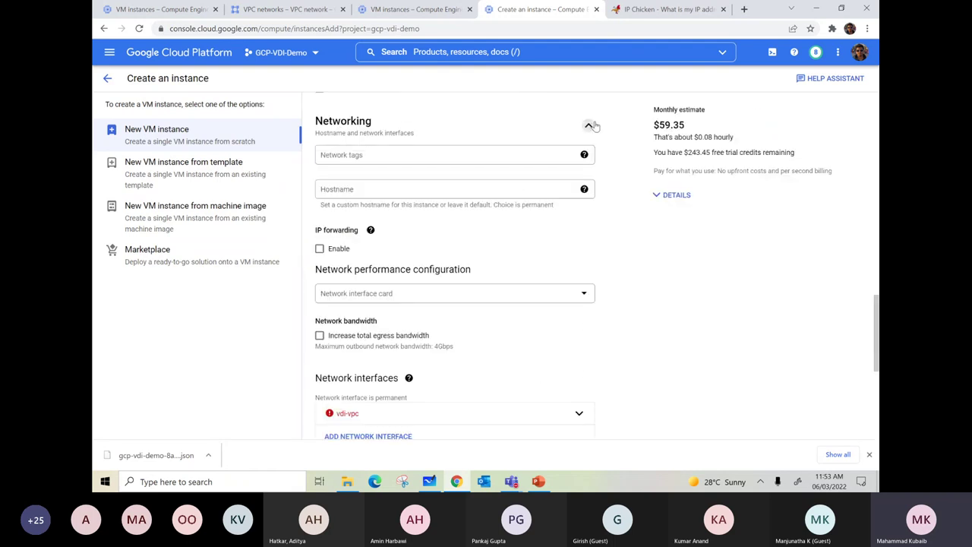
scroll(454, 243, "down", 2)
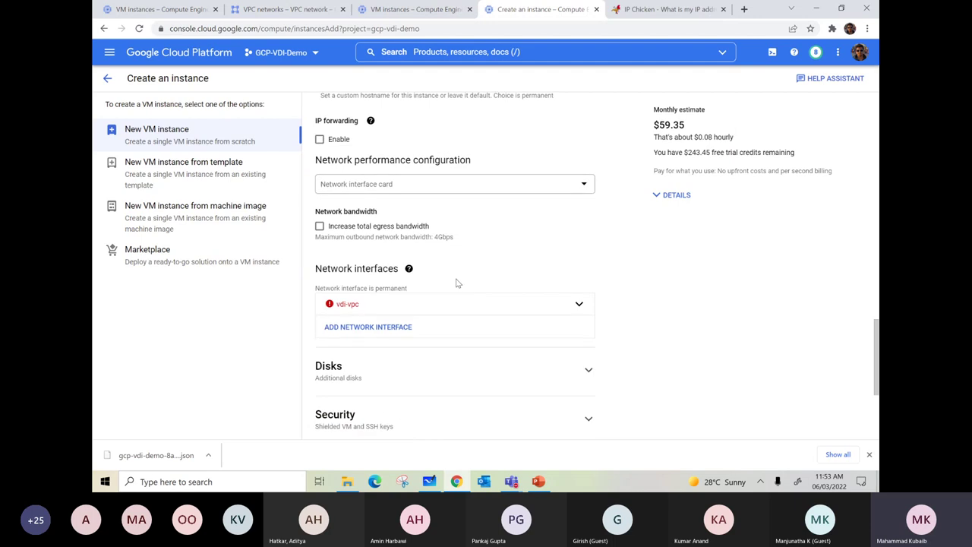
left_click(579, 303)
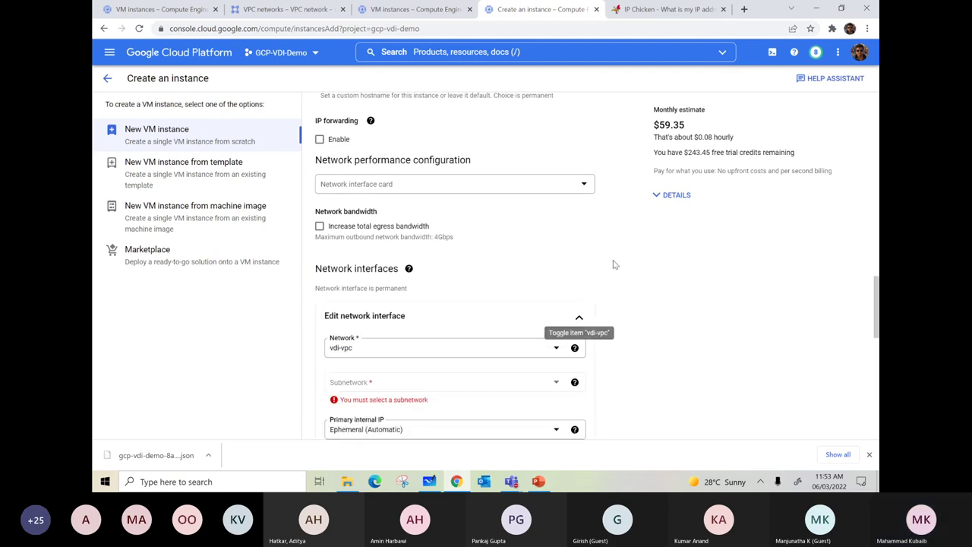
left_click(533, 351)
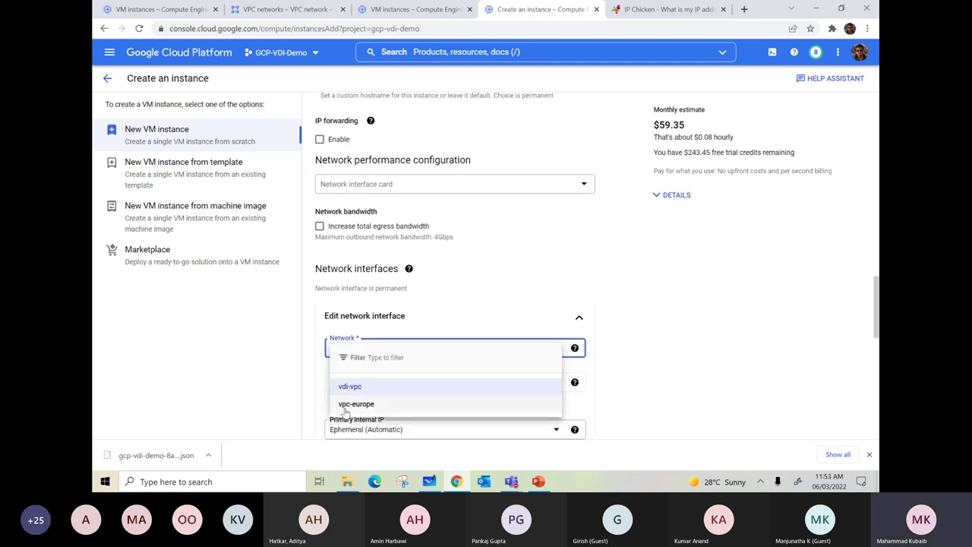
left_click(351, 401)
- Leave the external IP as Ephemeral, bringing the estimate to $59.35 monthly
scroll(581, 319, "down", 1)
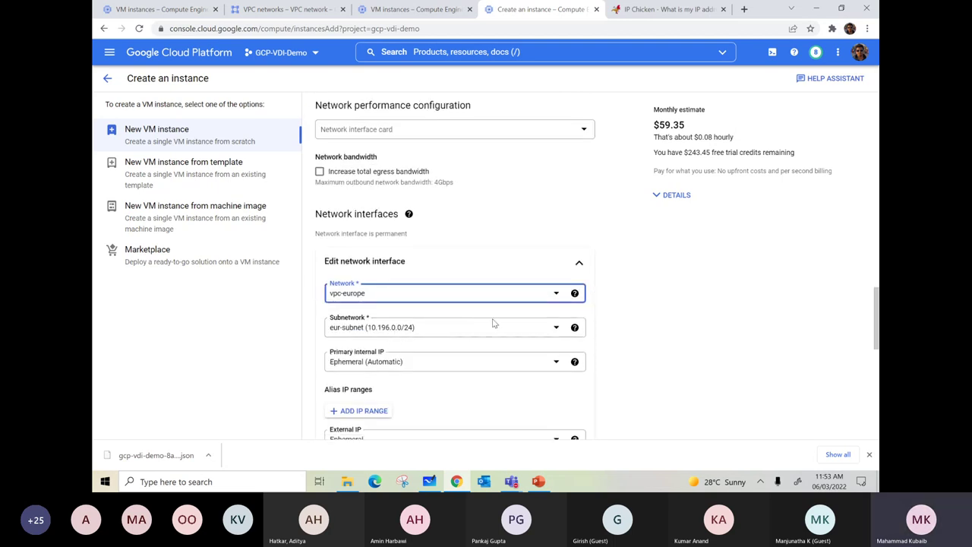
scroll(575, 327, "down", 2)
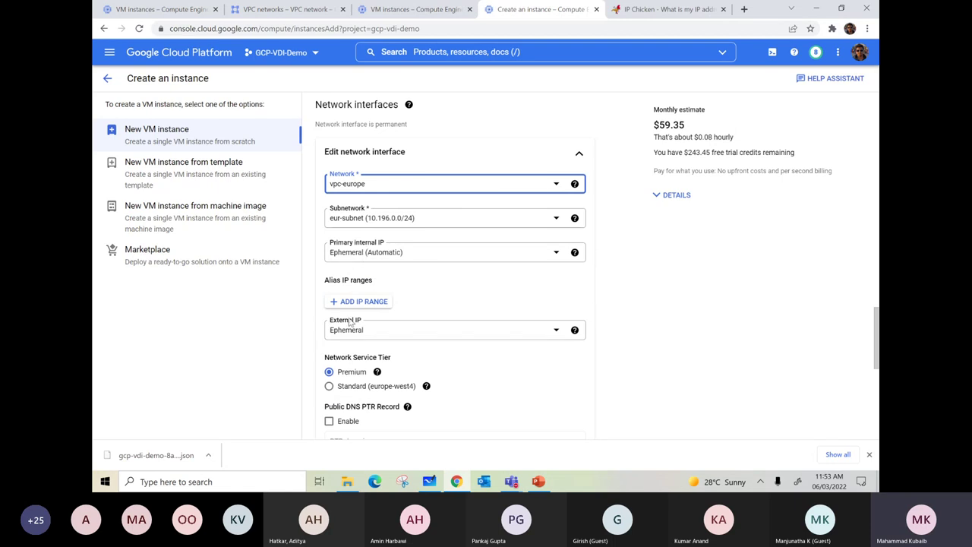
scroll(357, 325, "down", 2)
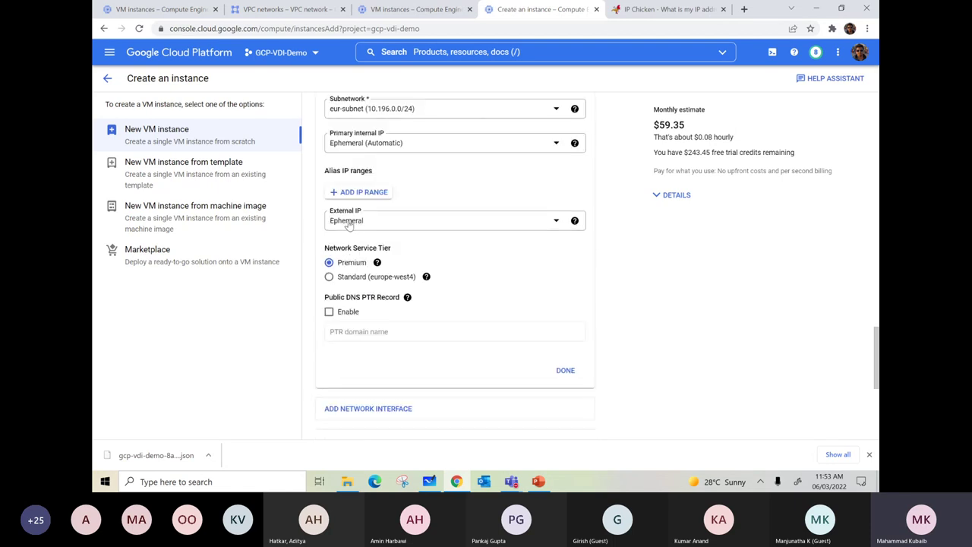
left_click(522, 221)
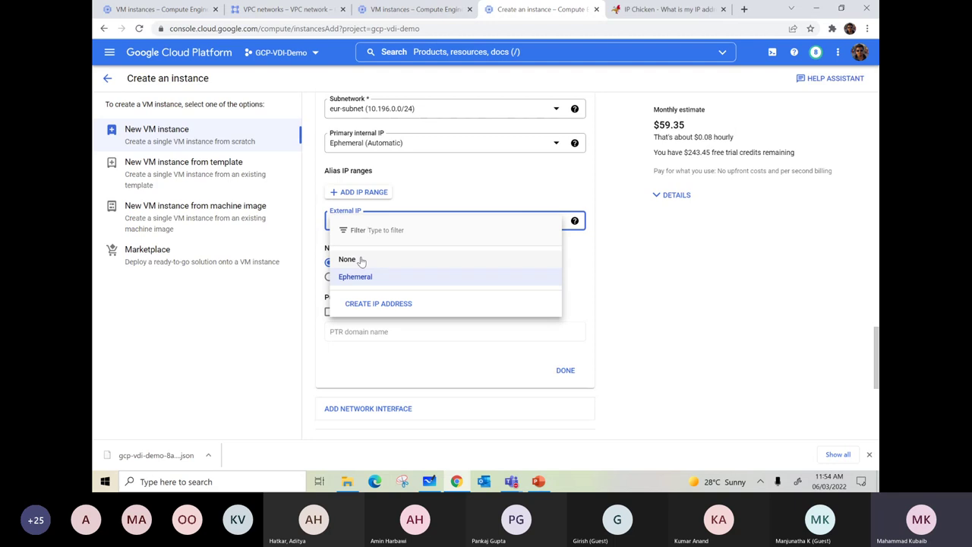
left_click(657, 271)
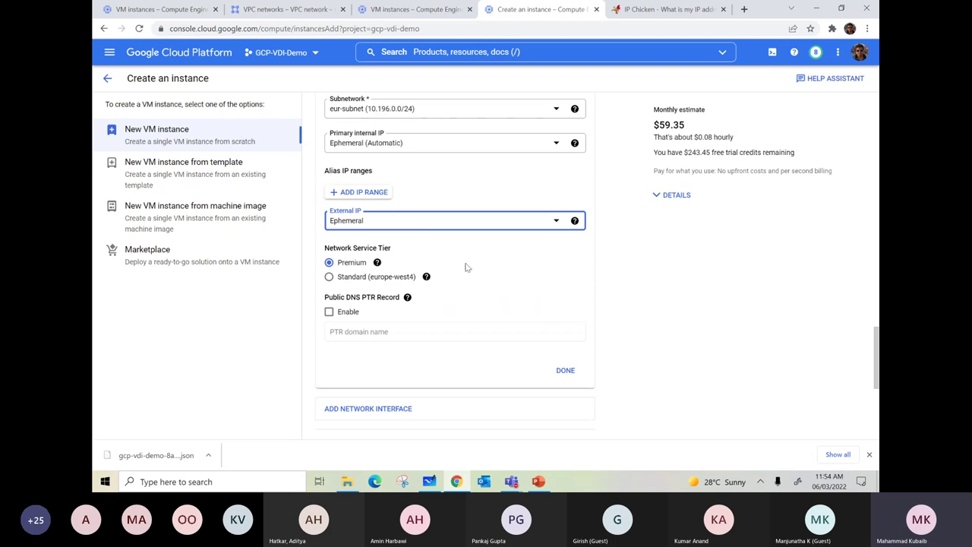
scroll(467, 267, "down", 2)
scroll(467, 267, "down", 3)
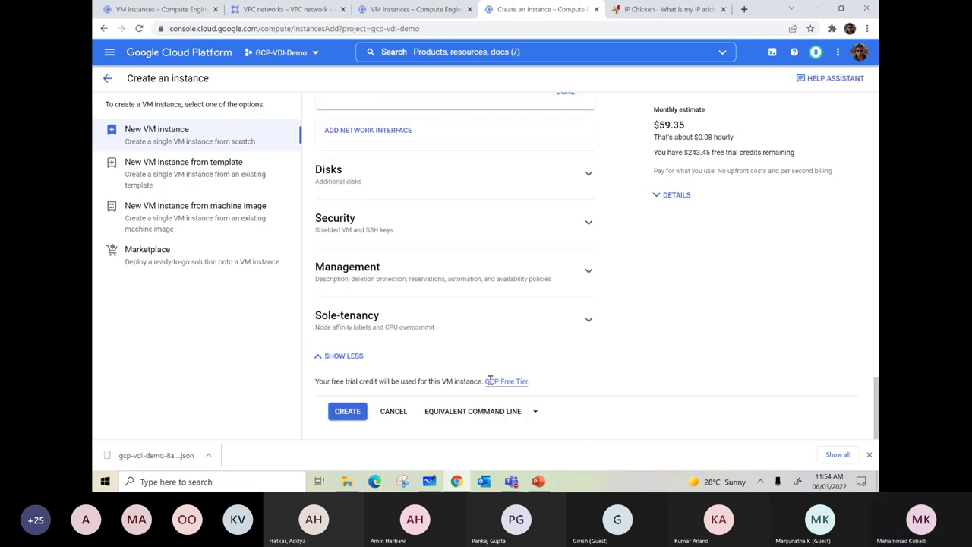
- Create vm-net and confirm it runs in europe-west4-a with internal IP 10.196.0.2 beside vm-mumbai
left_click(346, 416)
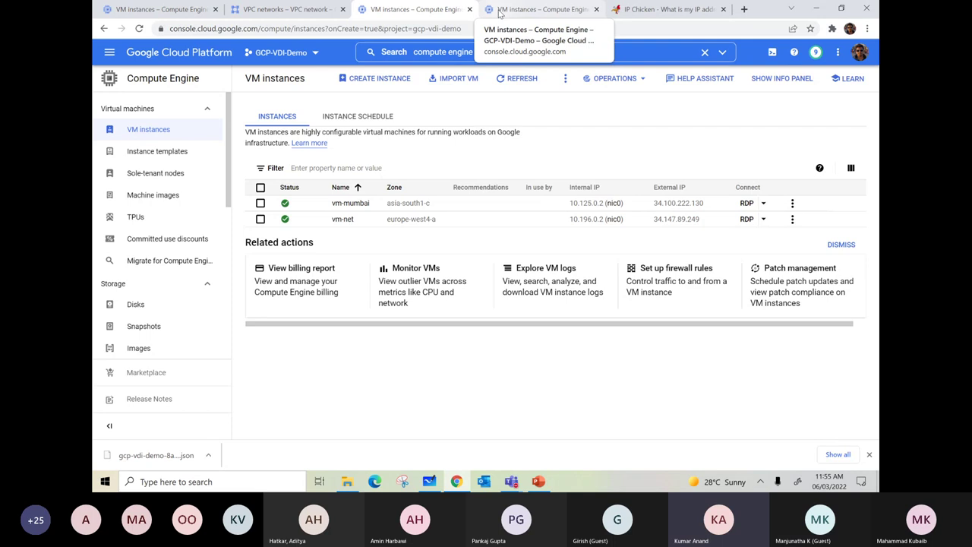
left_click(532, 10)
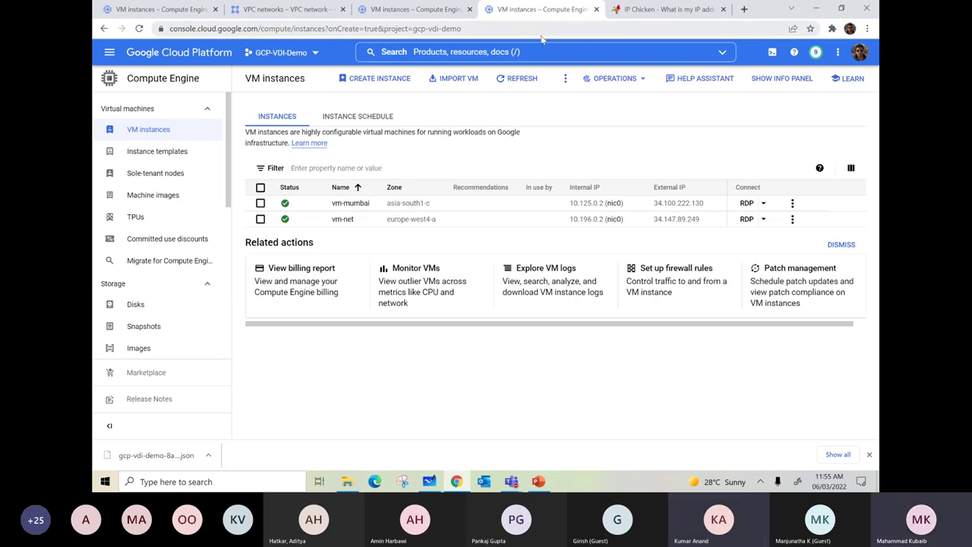
- Clear the old sketch from the whiteboard canvas
left_click(429, 482)
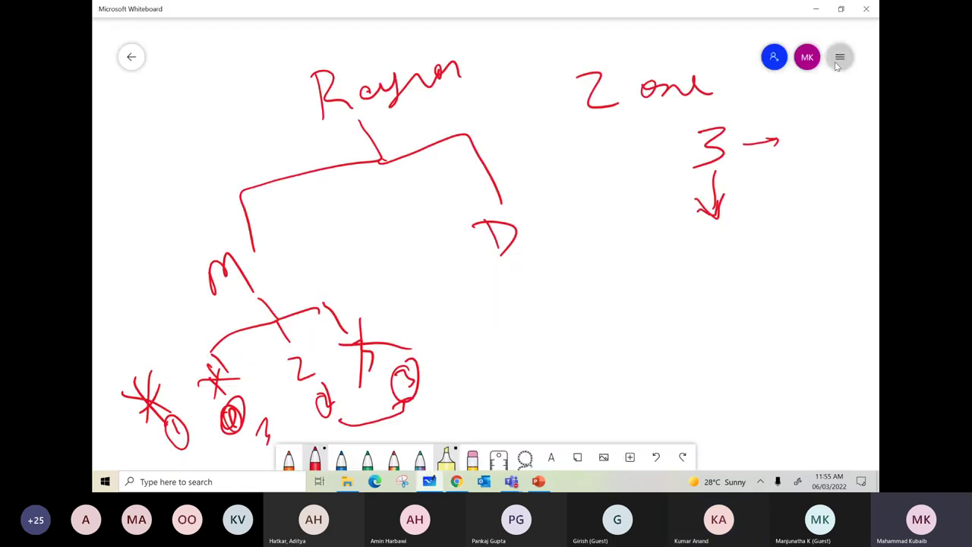
left_click(838, 59)
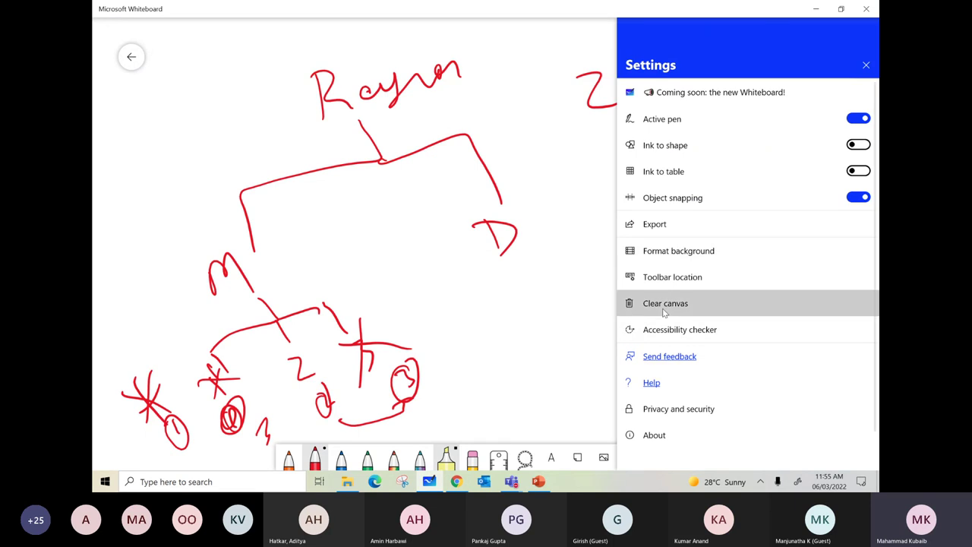
left_click(665, 305)
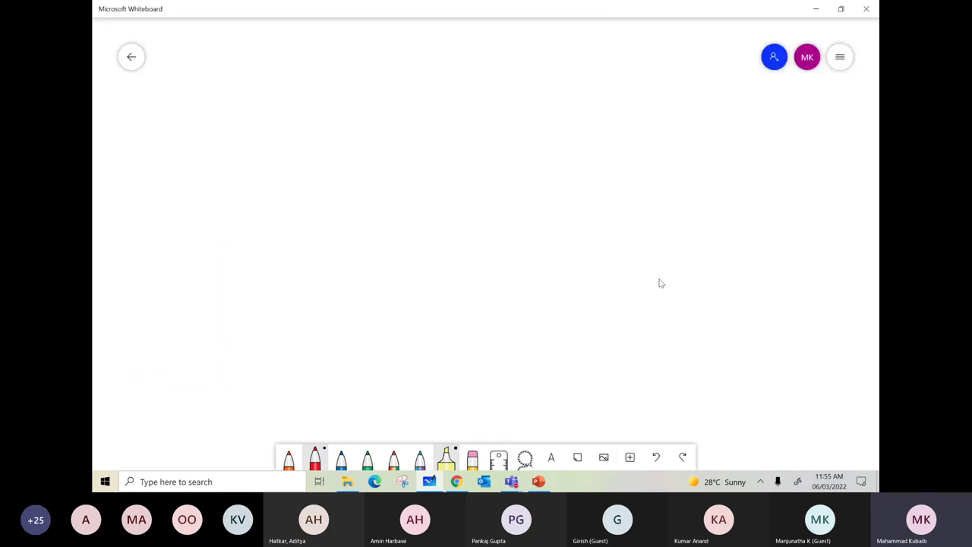
- Draw a VPC box holding server S1 and a labelled on-premises network box at right
mouse_move(363, 68)
left_mouse_down()
mouse_move(368, 224)
mouse_move(398, 61)
mouse_move(462, 227)
mouse_move(387, 222)
left_mouse_up()
left_click_drag(374, 34, 394, 35)
mouse_move(398, 38)
left_mouse_down()
mouse_move(399, 57)
mouse_move(400, 47)
left_mouse_up()
left_click_drag(434, 28, 437, 47)
mouse_move(457, 102)
left_mouse_down()
mouse_move(520, 97)
mouse_move(425, 114)
mouse_move(442, 135)
mouse_move(455, 134)
left_mouse_up()
left_click_drag(543, 82, 529, 102)
left_click_drag(554, 76, 557, 105)
left_click_drag(644, 203, 836, 206)
mouse_move(722, 219)
left_mouse_down()
mouse_move(755, 236)
mouse_move(773, 227)
left_mouse_up()
left_click_drag(788, 222, 793, 249)
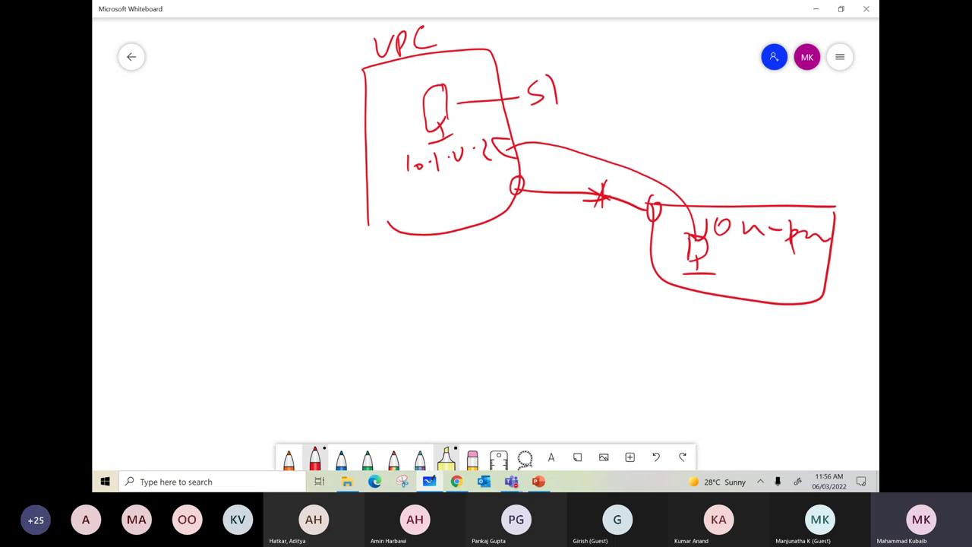
- Draw a client at lower left linked to the server by an RDP-labelled arrow
mouse_move(227, 318)
left_mouse_down()
mouse_move(222, 361)
mouse_move(268, 346)
left_mouse_up()
mouse_move(218, 287)
left_mouse_down()
mouse_move(312, 179)
mouse_move(404, 126)
left_mouse_up()
left_click_drag(303, 168, 323, 194)
mouse_move(415, 131)
left_mouse_down()
mouse_move(407, 127)
mouse_move(428, 122)
mouse_move(409, 126)
left_mouse_up()
mouse_move(198, 220)
left_mouse_down()
mouse_move(216, 195)
mouse_move(218, 203)
mouse_move(224, 173)
left_mouse_up()
mouse_move(225, 173)
left_mouse_down()
mouse_move(240, 194)
mouse_move(248, 164)
left_mouse_up()
mouse_move(248, 164)
left_mouse_down()
mouse_move(256, 190)
mouse_move(261, 167)
left_mouse_up()
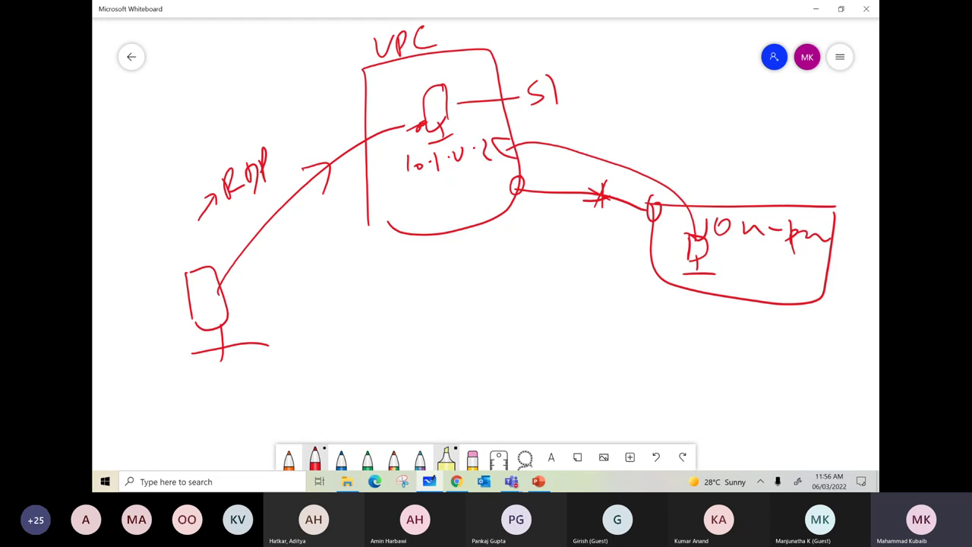
- Draw a second red box left of the VPC and label it DMZ VPC
left_click_drag(335, 63, 336, 187)
left_click_drag(349, 66, 350, 205)
left_click_drag(257, 93, 328, 64)
left_click_drag(257, 94, 357, 202)
left_click_drag(247, 40, 275, 35)
mouse_move(279, 62)
left_mouse_down()
mouse_move(287, 50)
mouse_move(323, 50)
left_mouse_up()
left_click_drag(215, 85, 266, 87)
mouse_move(177, 66)
left_mouse_down()
mouse_move(182, 85)
mouse_move(214, 54)
mouse_move(250, 44)
mouse_move(227, 31)
left_mouse_up()
- Add a DMZ host, route the client's arrow through it to S1, and mark one path blocked with an X
mouse_move(301, 112)
left_mouse_down()
mouse_move(298, 120)
mouse_move(307, 105)
mouse_move(310, 119)
left_mouse_up()
mouse_move(190, 265)
left_mouse_down()
mouse_move(290, 110)
mouse_move(281, 134)
mouse_move(430, 120)
left_mouse_up()
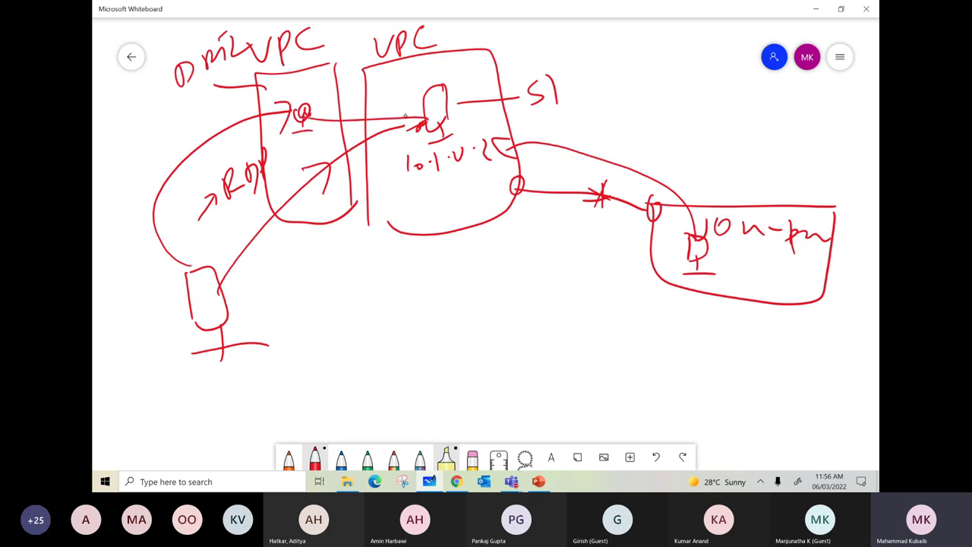
left_click_drag(350, 111, 354, 138)
mouse_move(224, 116)
left_mouse_down()
mouse_move(215, 148)
mouse_move(247, 152)
left_mouse_up()
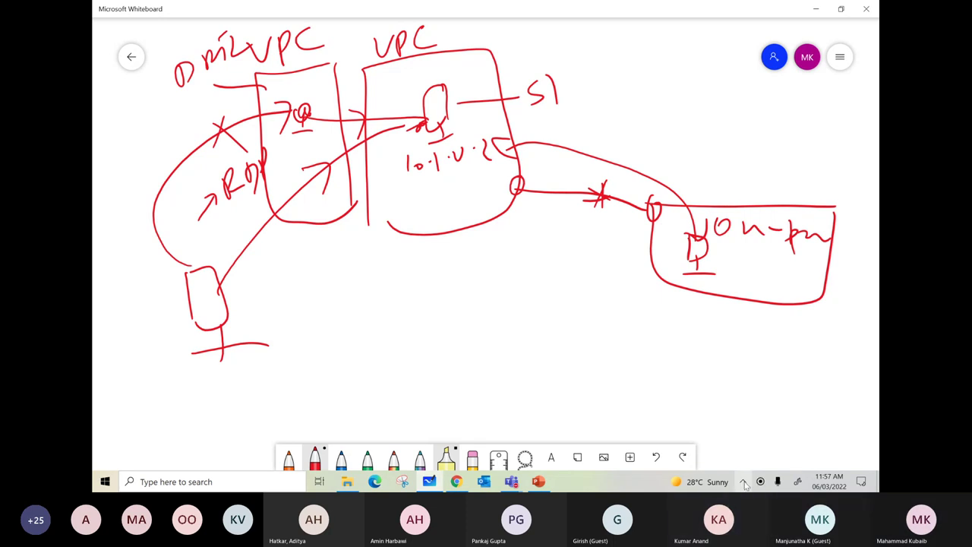
left_click(745, 484)
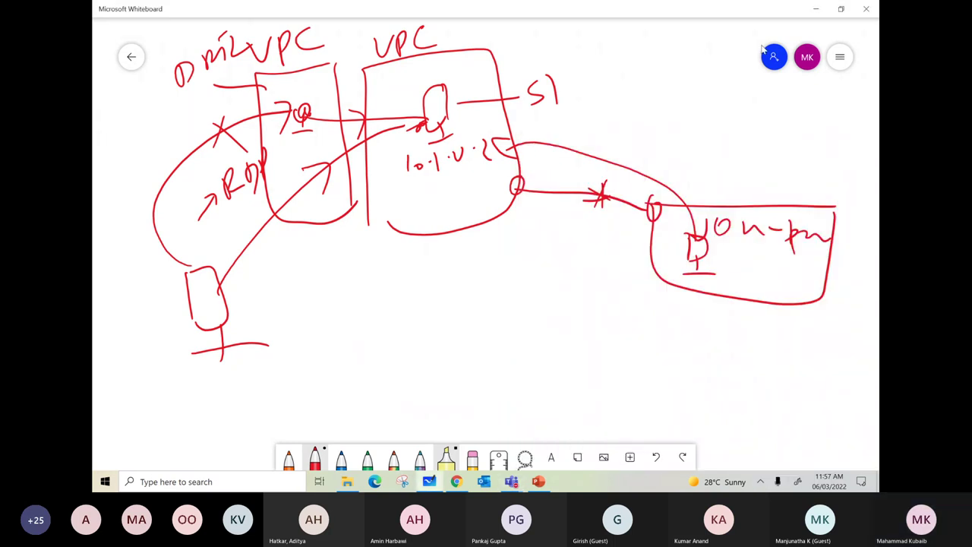
- Leave Whiteboard and bring up the Teams training meeting's chat with the latest replies
left_click(816, 10)
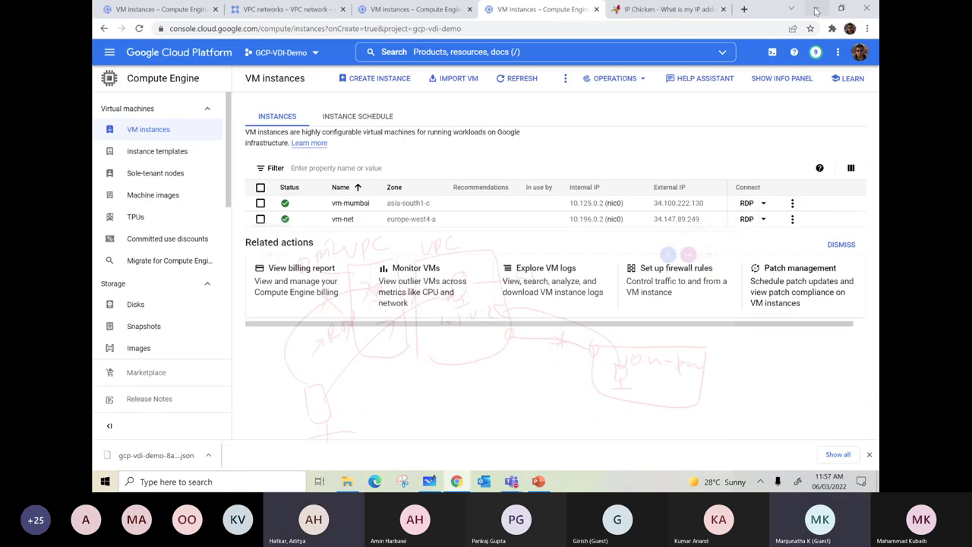
mouse_move(511, 482)
left_click(516, 428)
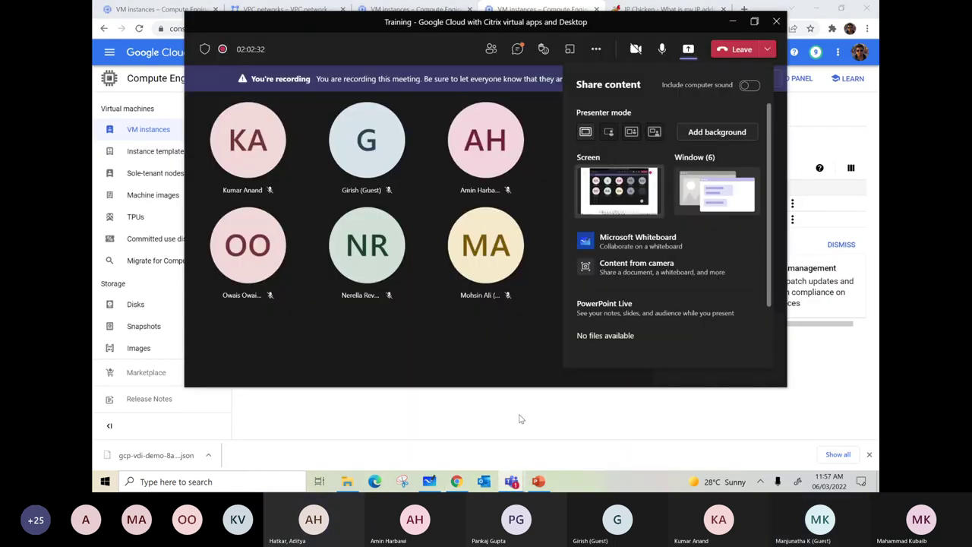
left_click(520, 50)
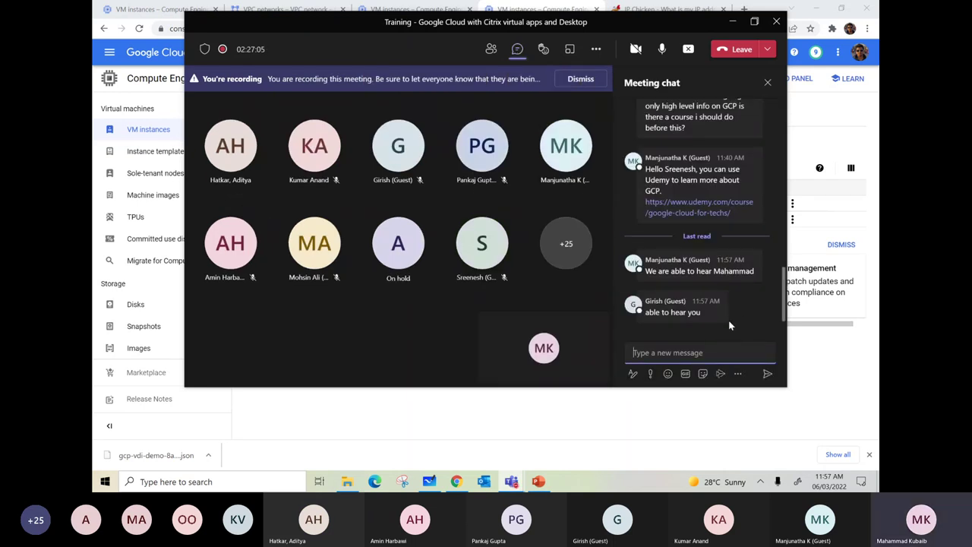
left_click(733, 24)
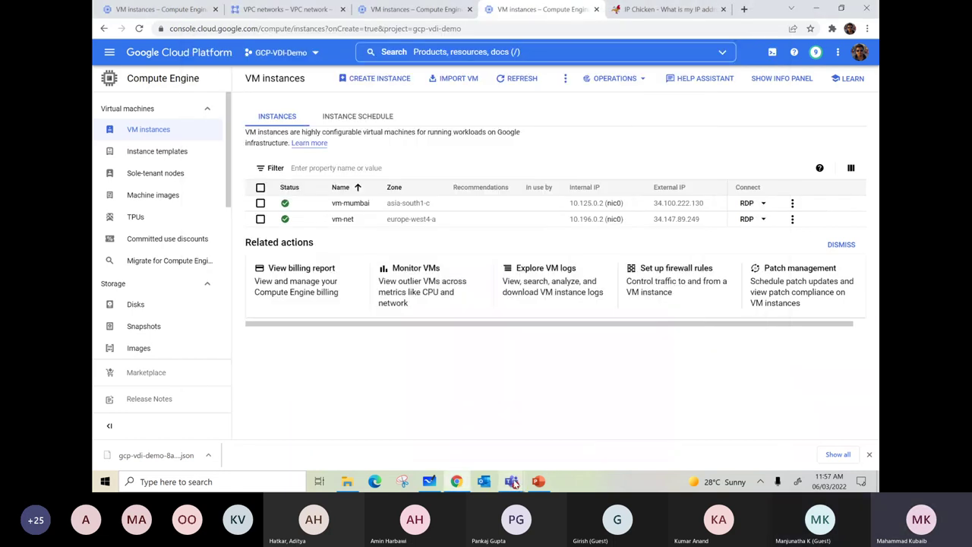
mouse_move(511, 482)
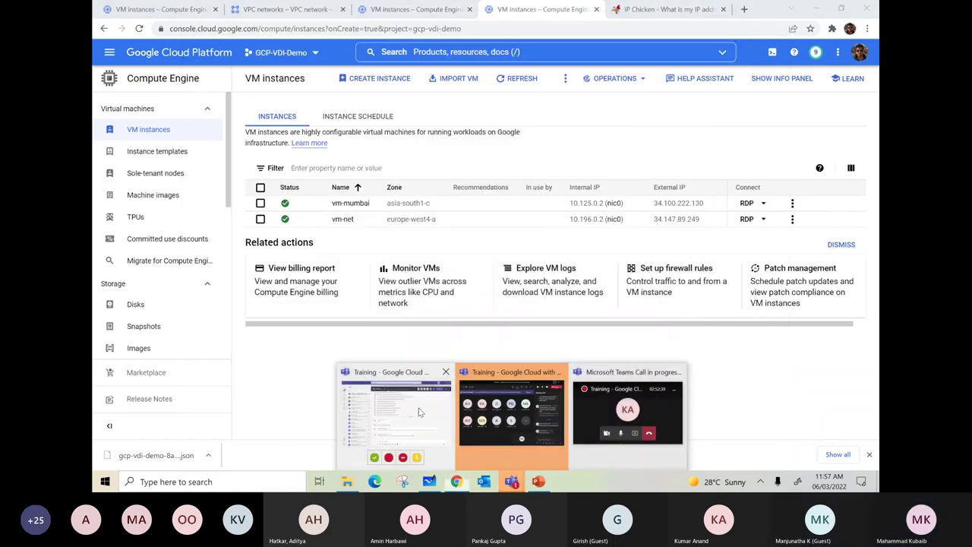
left_click(419, 408)
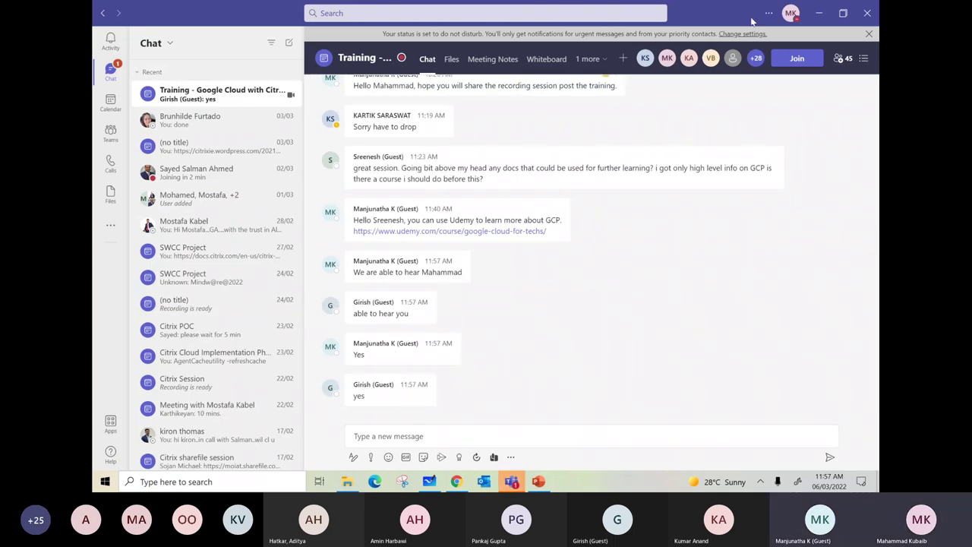
- Return to the VM instances tab, reload the list, and open vm-mumbai's details
left_click(817, 16)
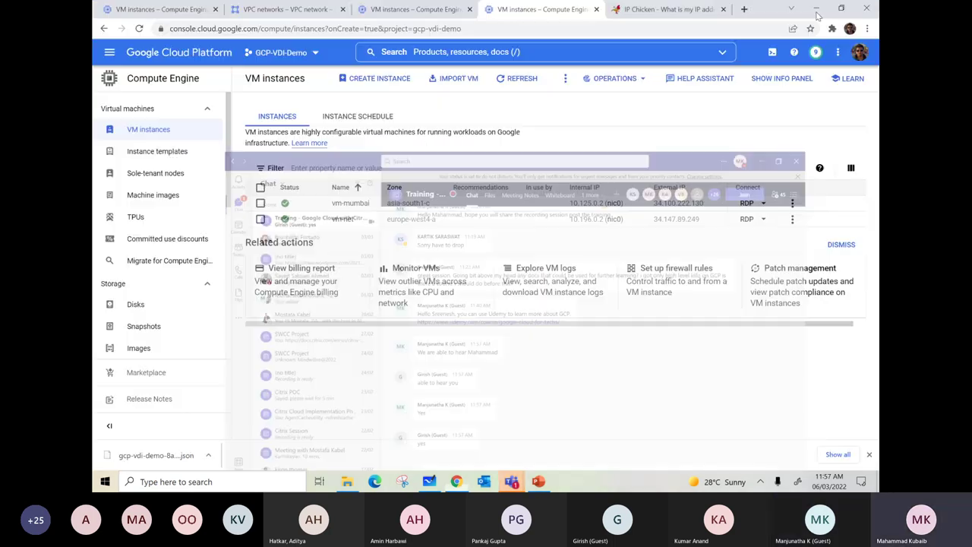
left_click(414, 9)
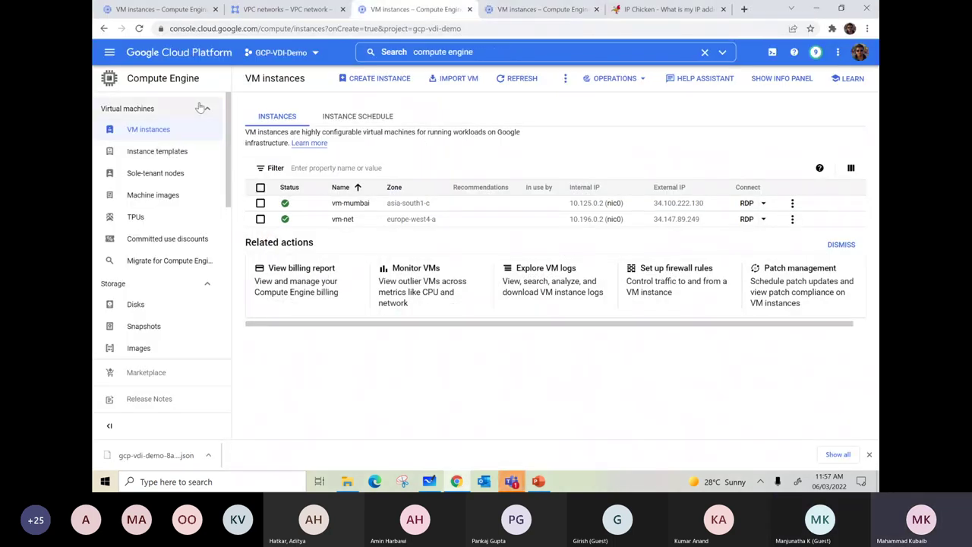
left_click(155, 130)
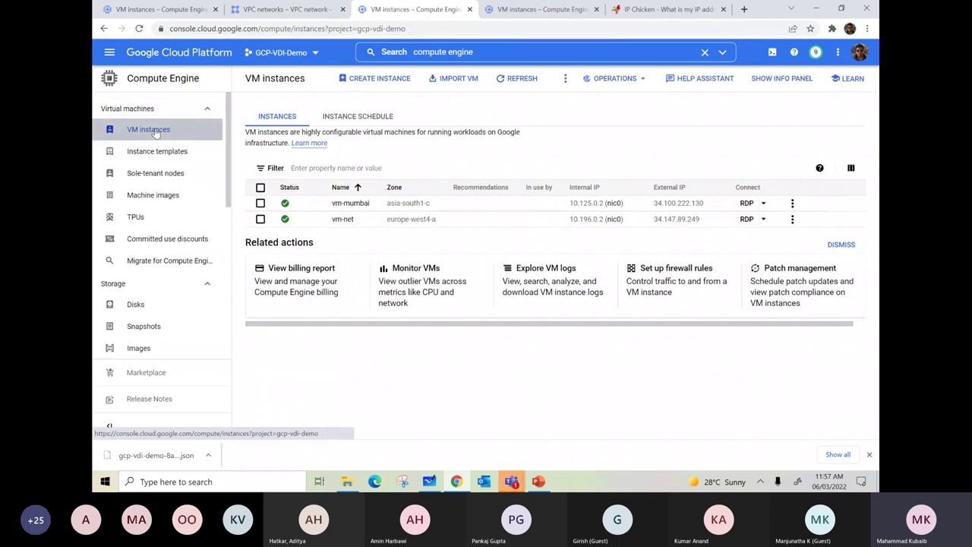
left_click(841, 245)
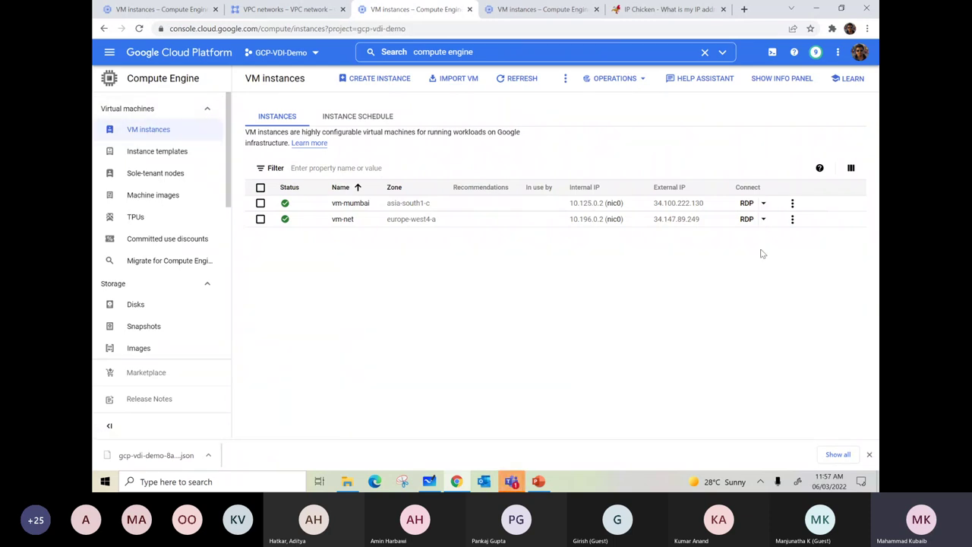
left_click(345, 208)
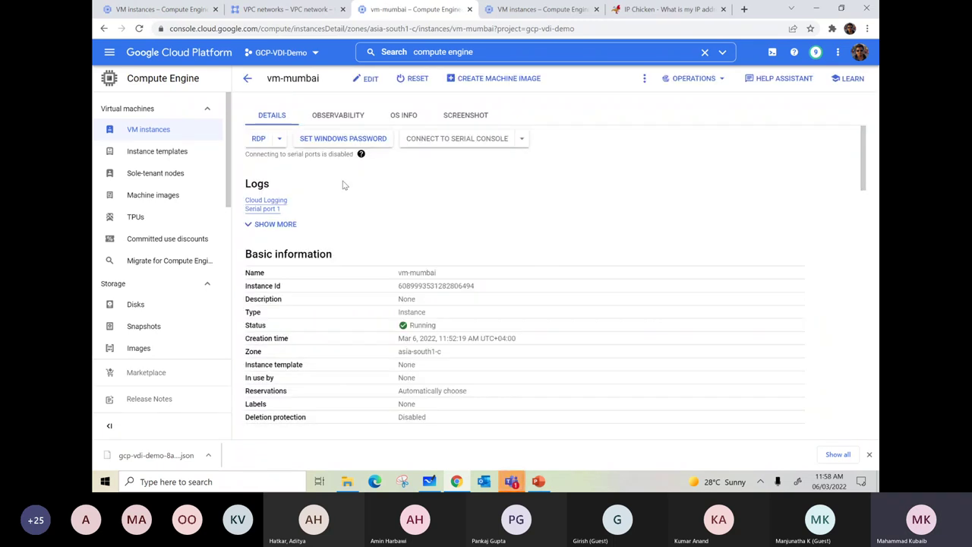
- Generate a new Windows password for vm-mumbai and copy it
left_click(312, 142)
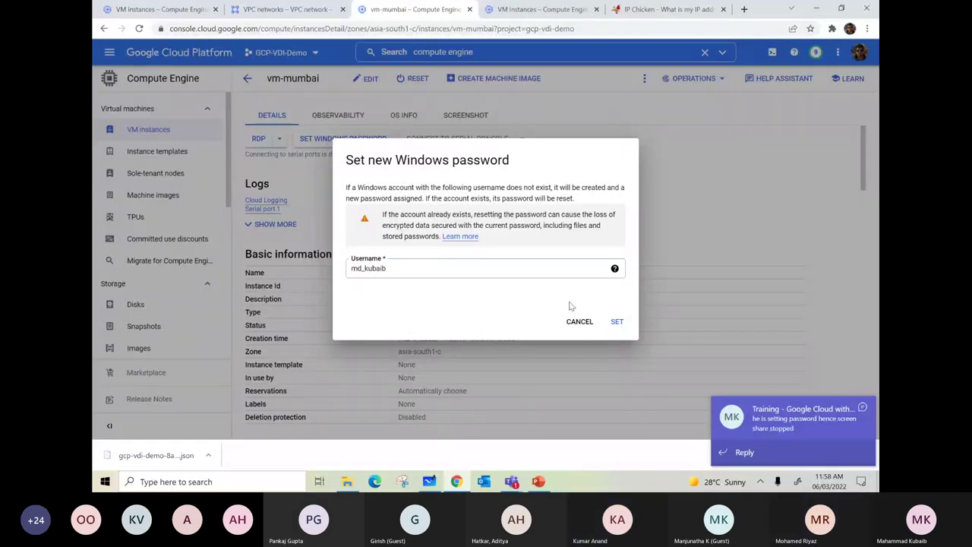
left_click(617, 322)
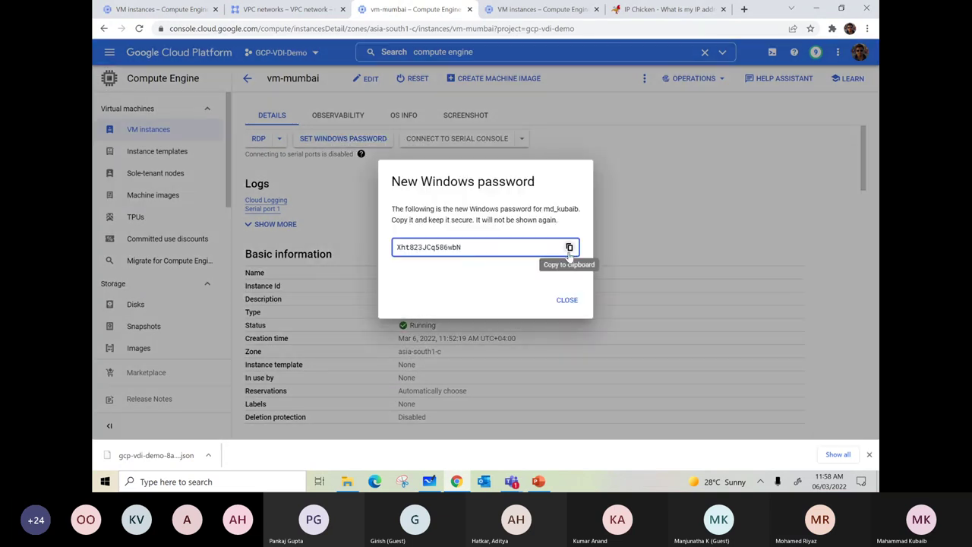
left_click(569, 247)
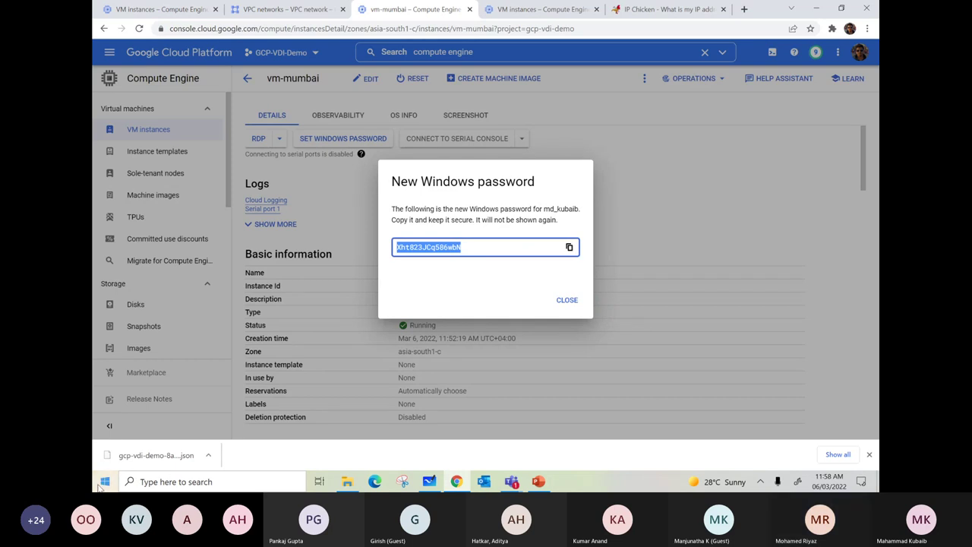
- Paste the password into Notepad via the Run box, then show vm-mumbai's RDP connection instructions
right_click(105, 482)
left_click(138, 430)
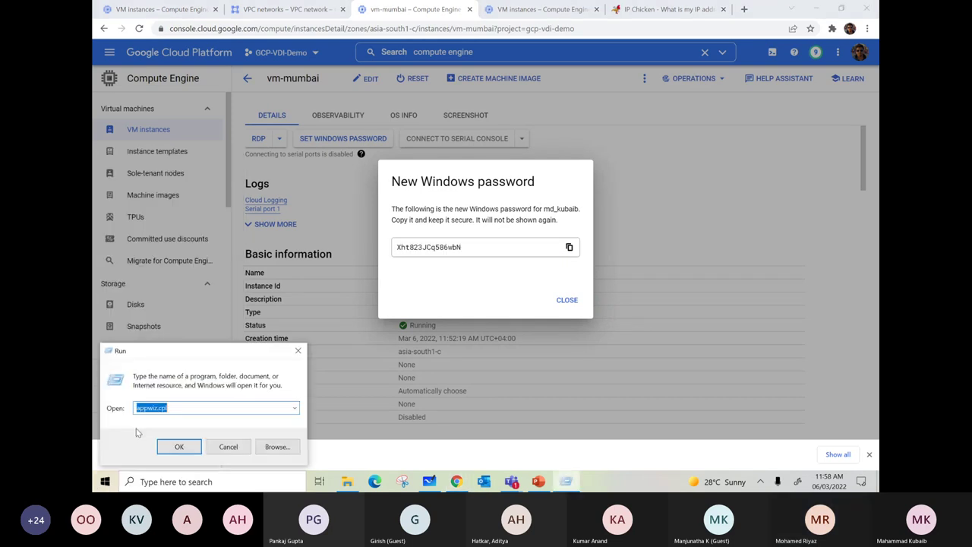
type("mstsc")
key("Return")
right_click(273, 211)
left_click(334, 253)
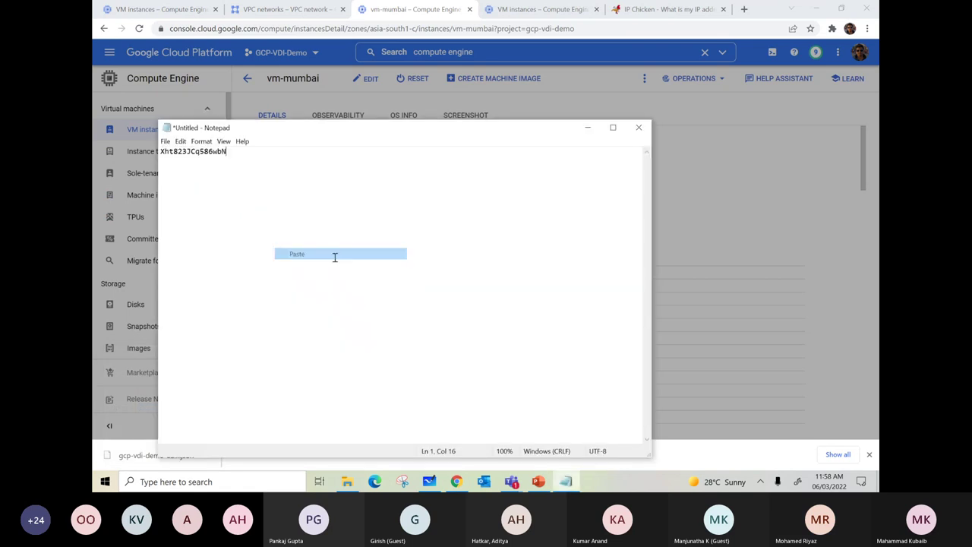
left_click(587, 126)
left_click(563, 301)
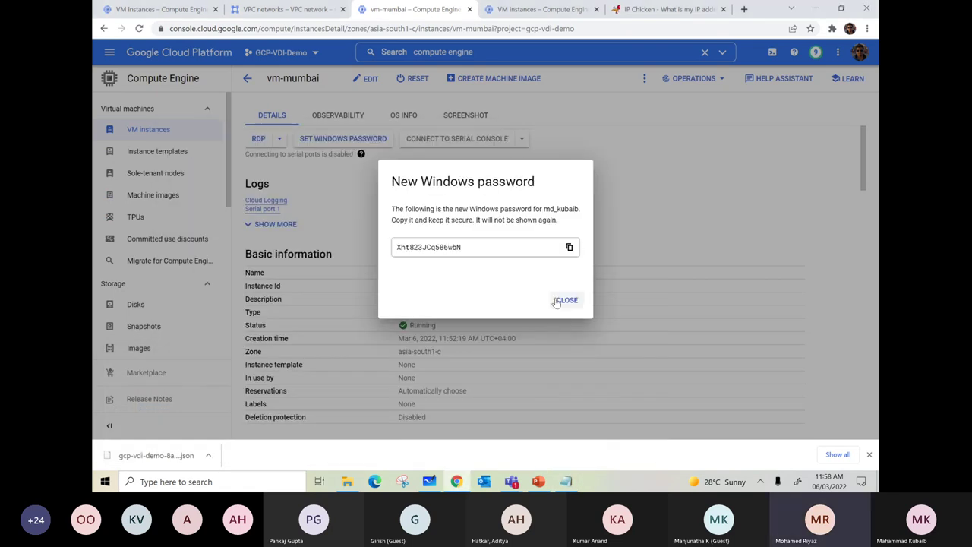
left_click(259, 138)
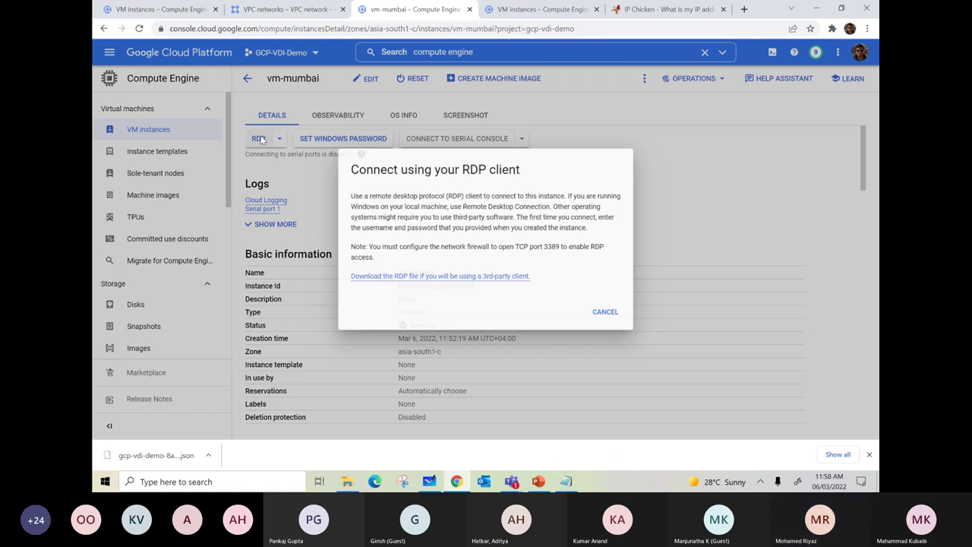
- Download and open vm-mumbai's RDP file, confirm connecting, and paste the account password
left_click(440, 275)
left_click(247, 81)
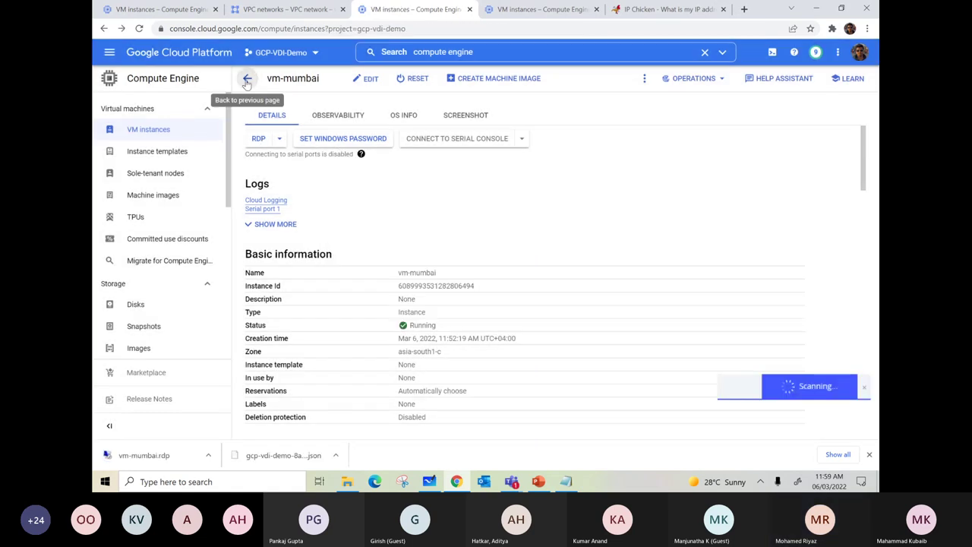
left_click(164, 455)
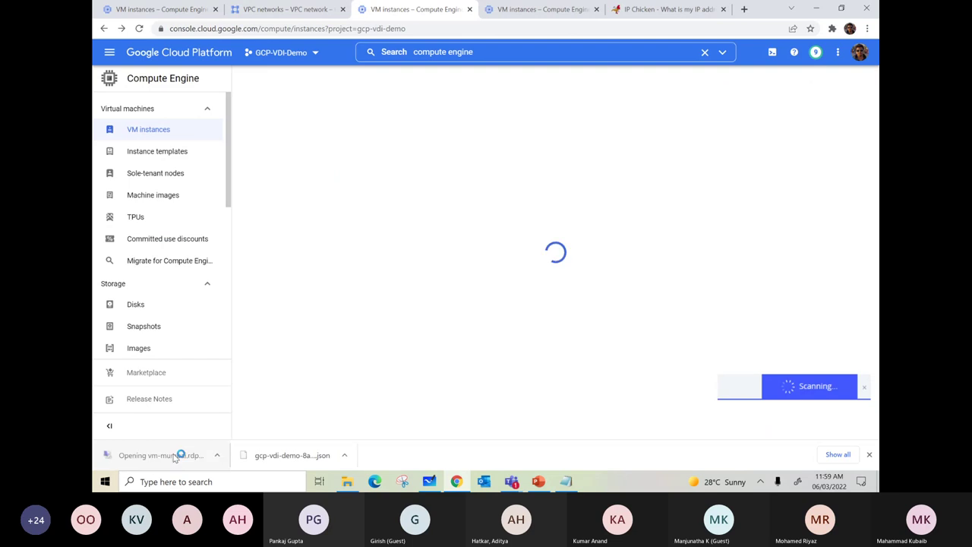
left_click(561, 299)
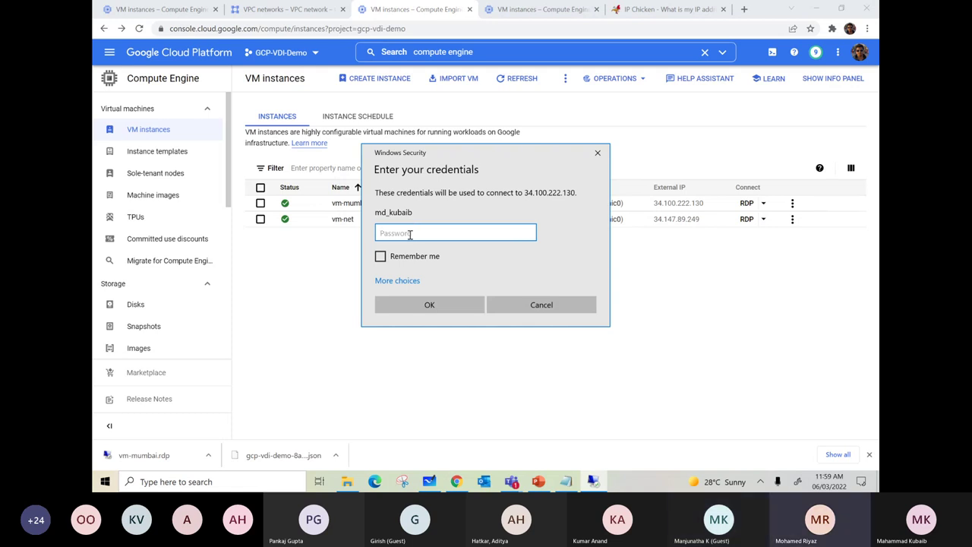
key("ctrl+v")
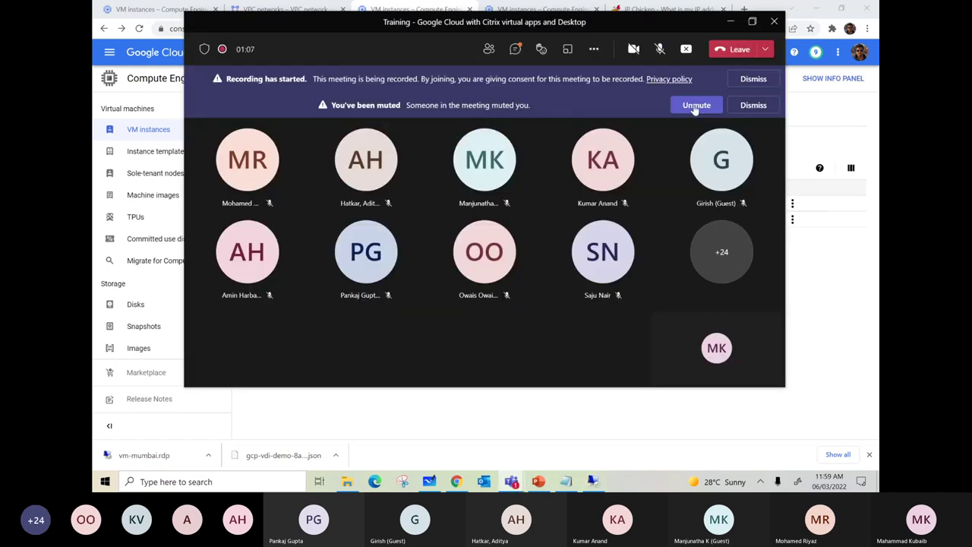
- Dismiss the recording notice, unmute the microphone, open the chat, and minimize the Teams meeting
left_click(752, 78)
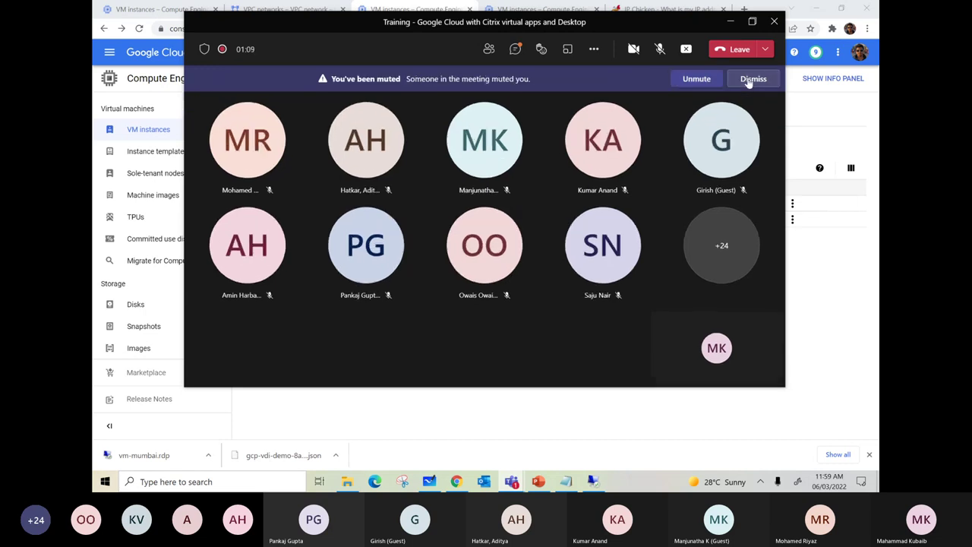
left_click(693, 78)
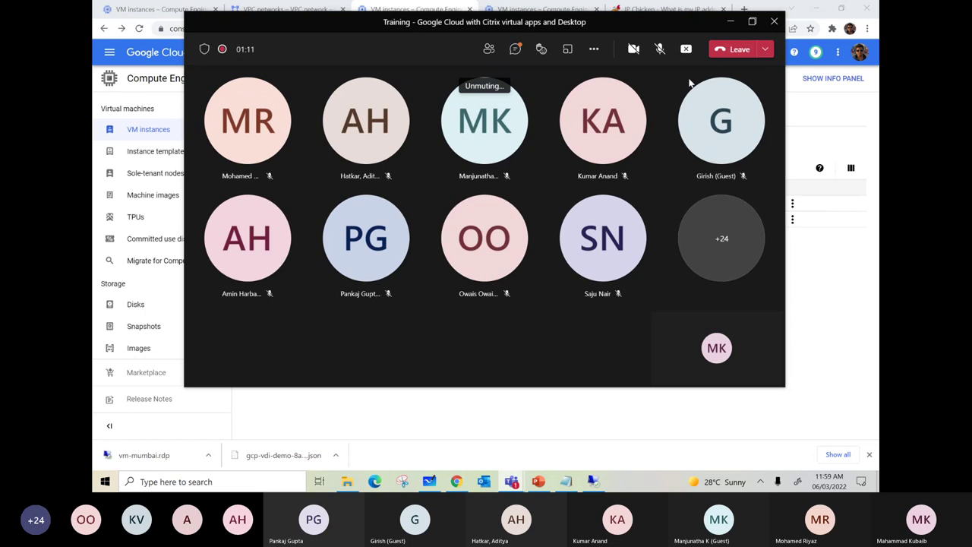
left_click(515, 48)
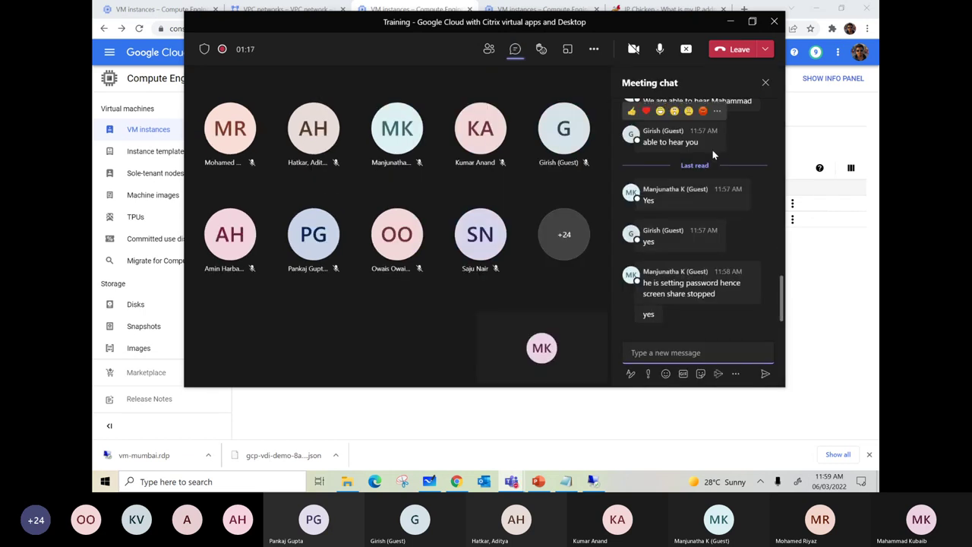
left_click(729, 22)
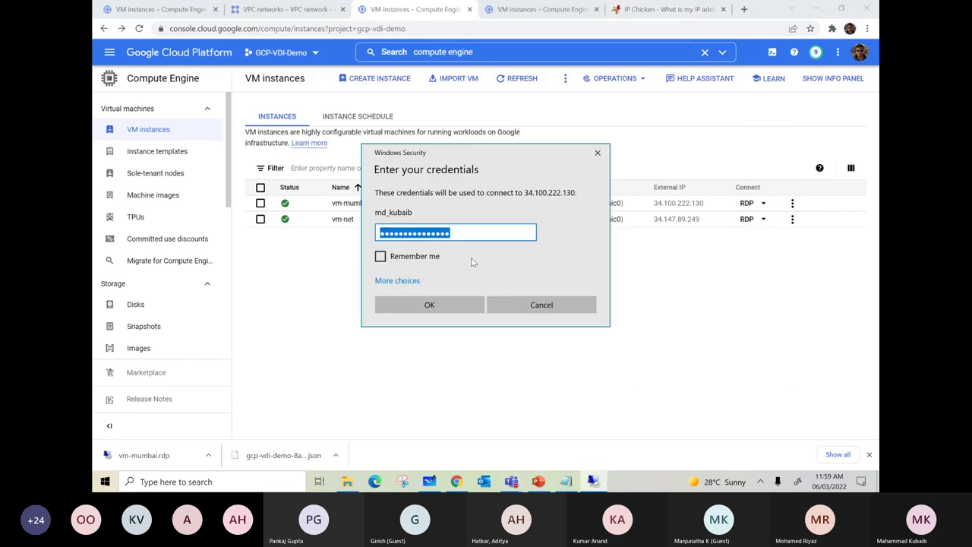
- Submit the credentials and accept vm-mumbai's certificate, suppressing future certificate warnings
key("End")
left_click(433, 300)
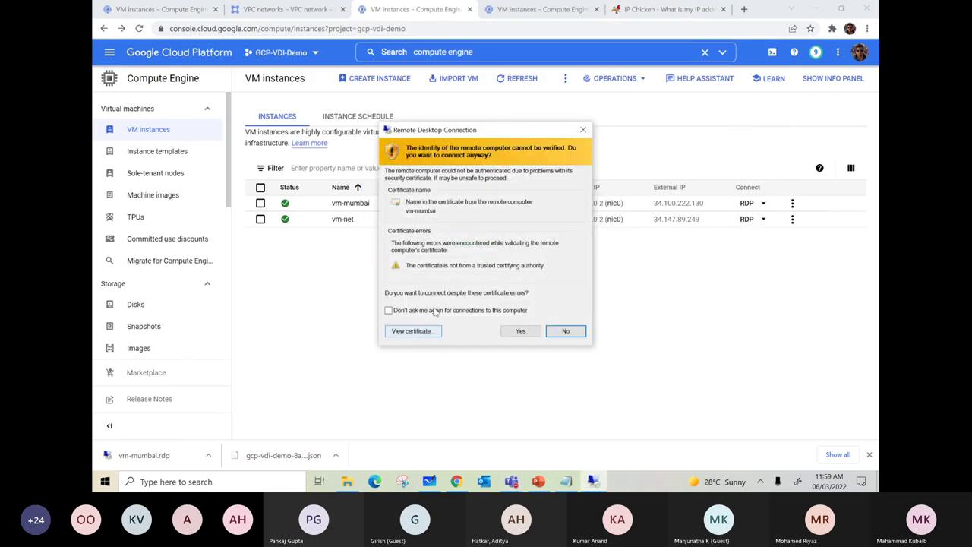
left_click(388, 309)
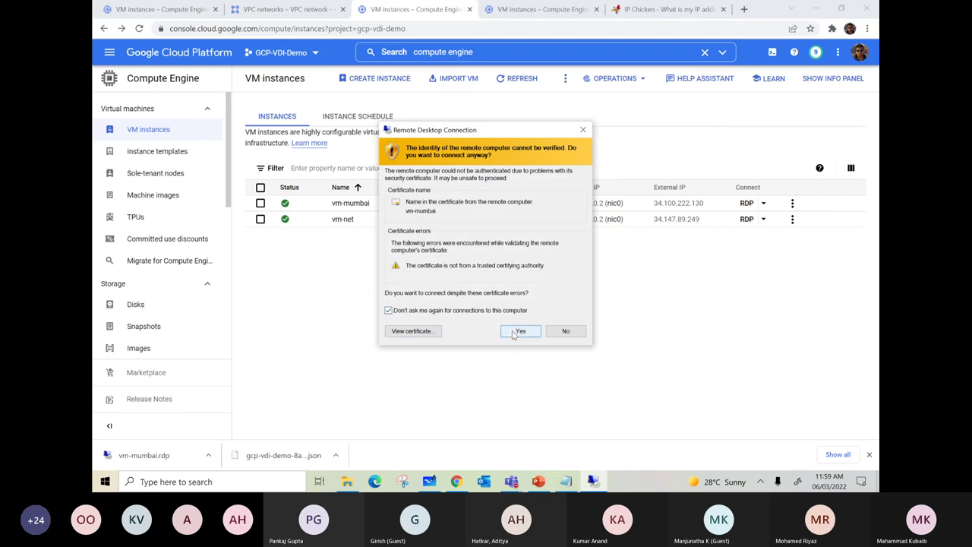
left_click(520, 331)
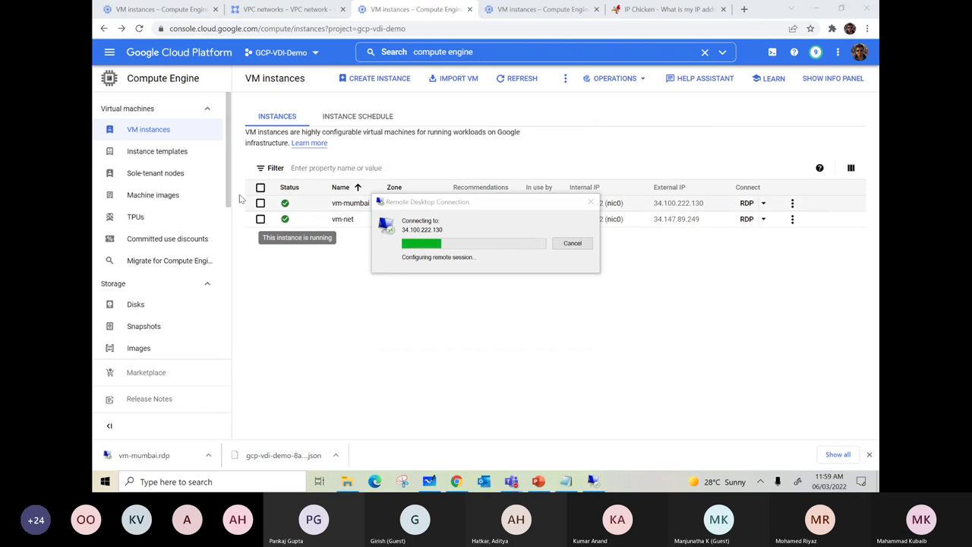
left_click(395, 52)
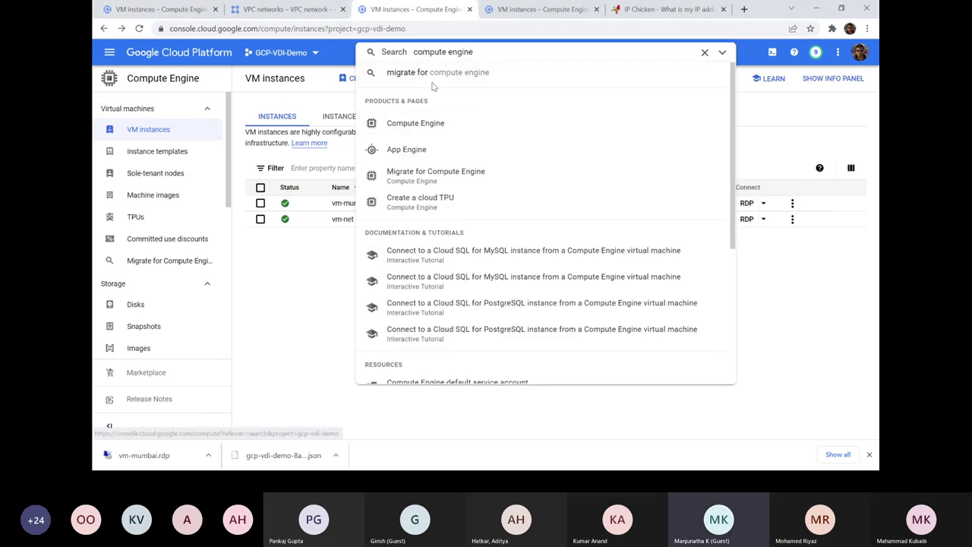
- Search 'vpc' to view VPC networks and Firewall rules, then switch to the vm-mumbai RDP session
left_click_drag(480, 50, 411, 51)
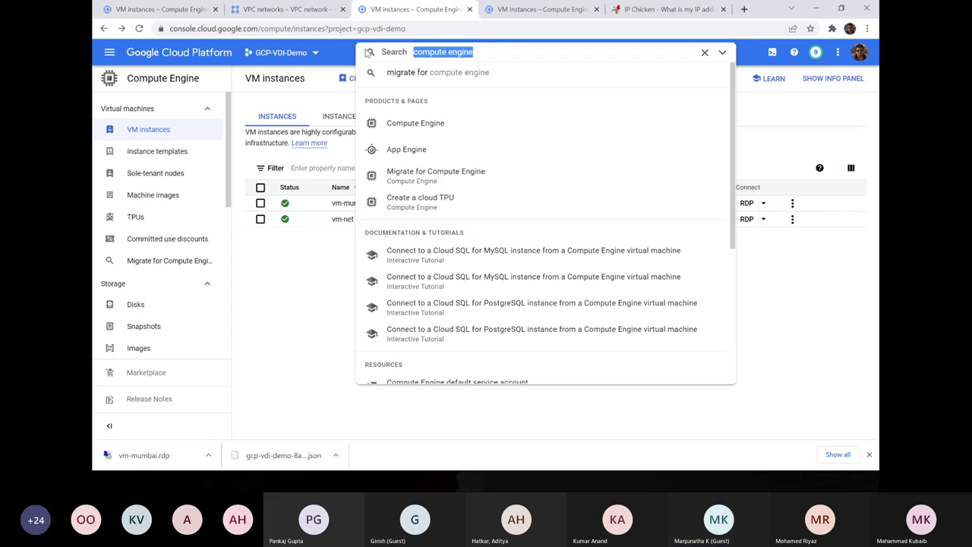
type("vpc")
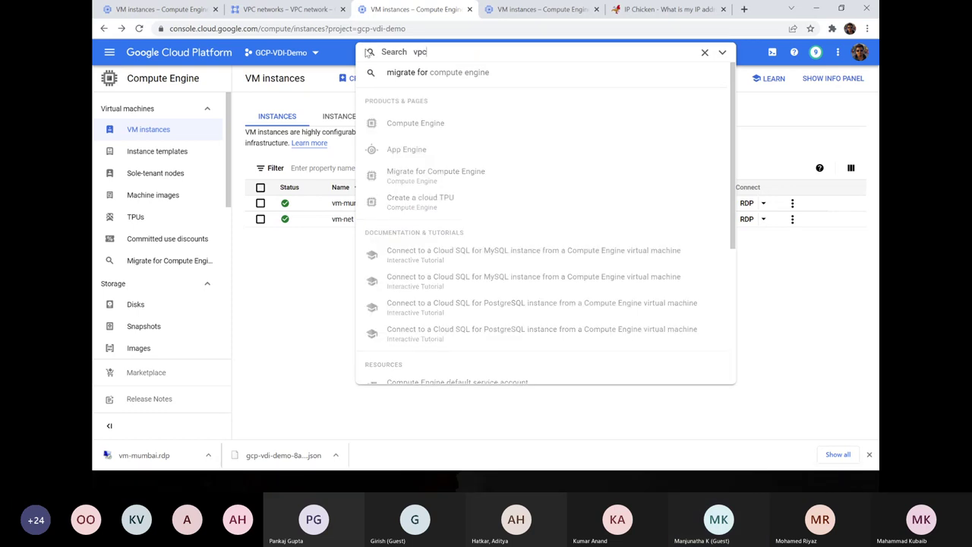
left_click(415, 149)
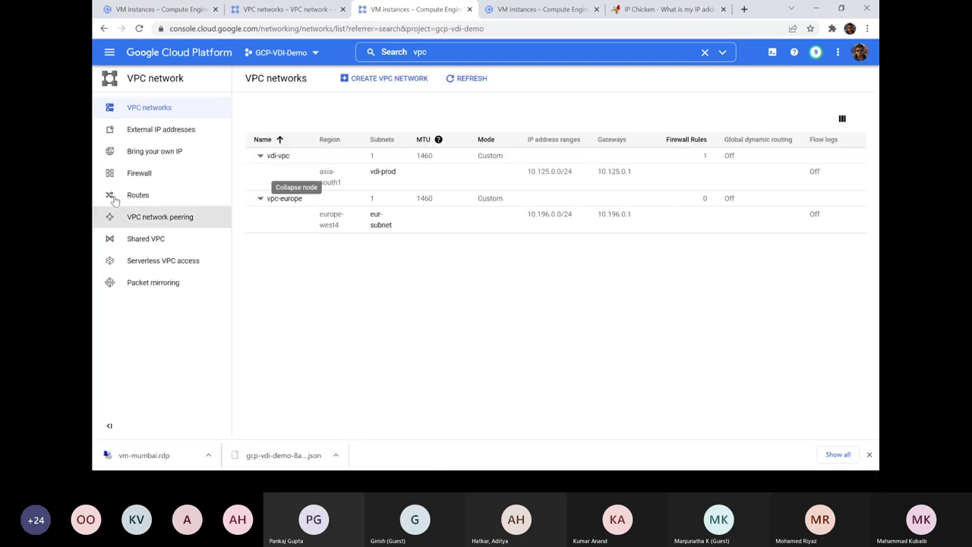
left_click(139, 173)
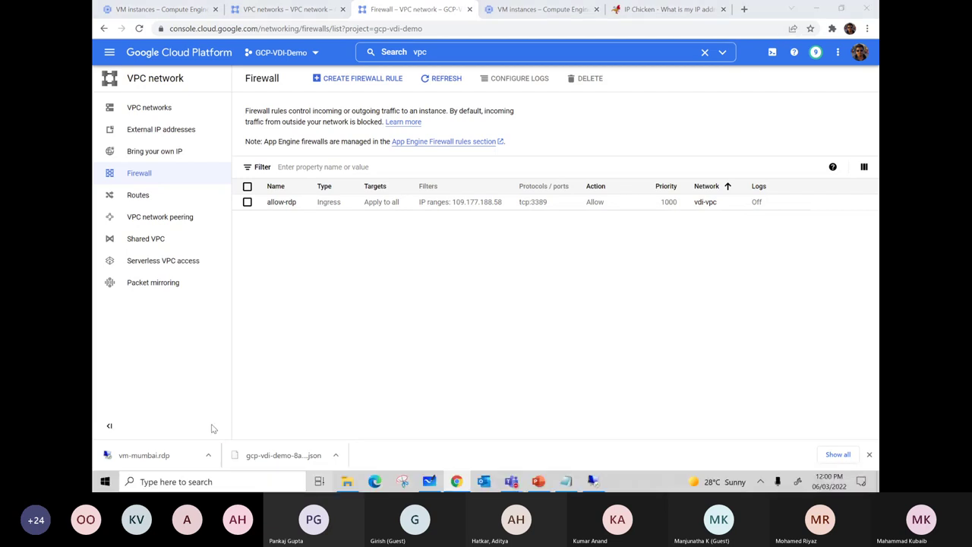
key("super+Tab")
left_click(544, 363)
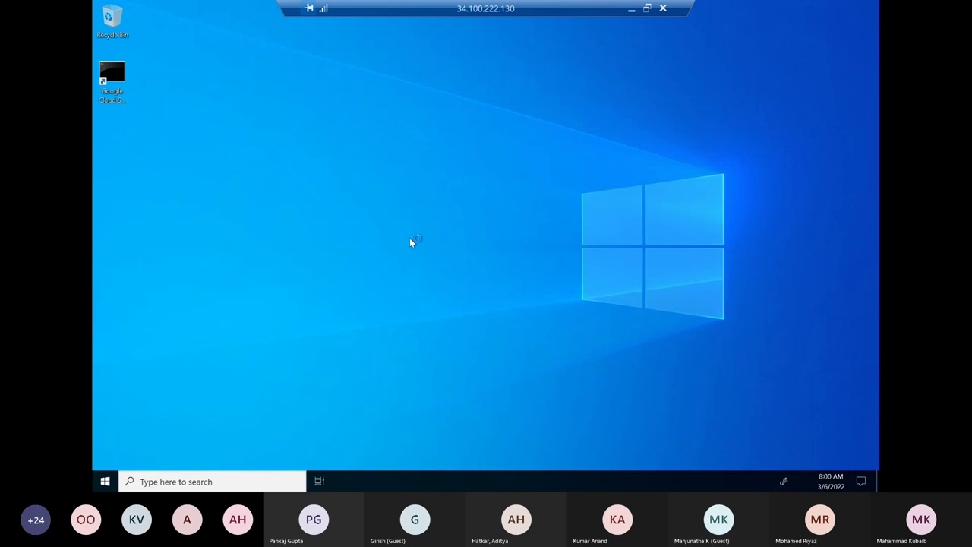
- Run ipconfig in a command prompt on vm-mumbai, select IPv4 10.125.0.2, and minimize the session
right_click(105, 482)
left_click(137, 433)
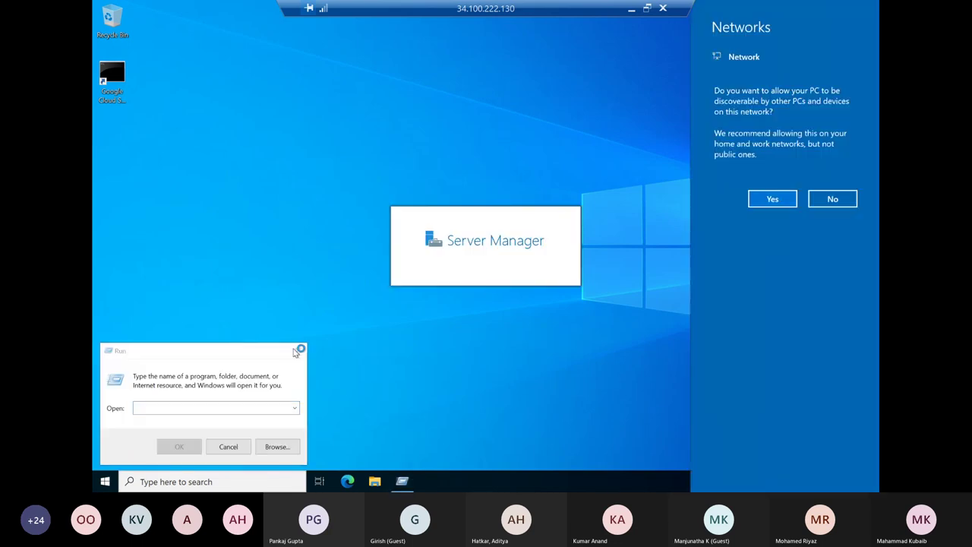
left_click(215, 410)
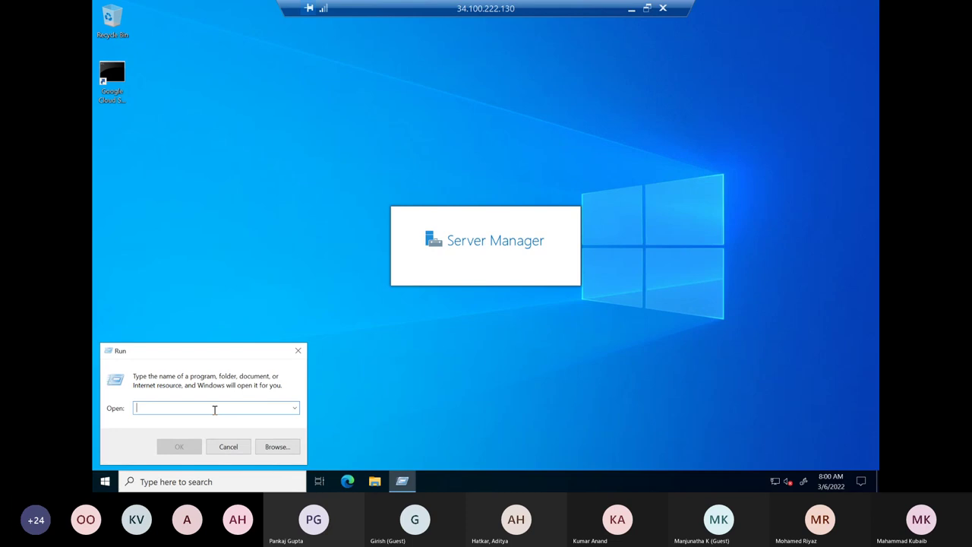
type("cm")
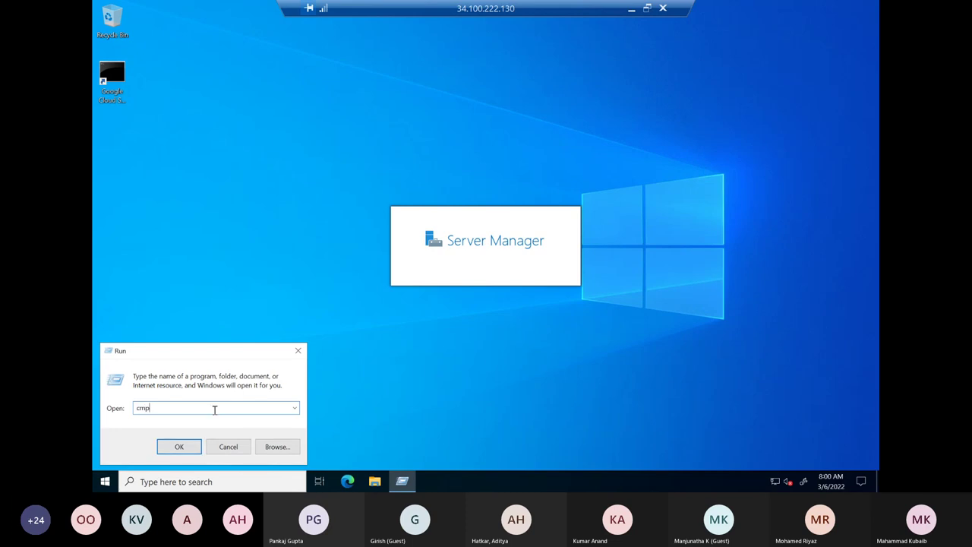
type("d")
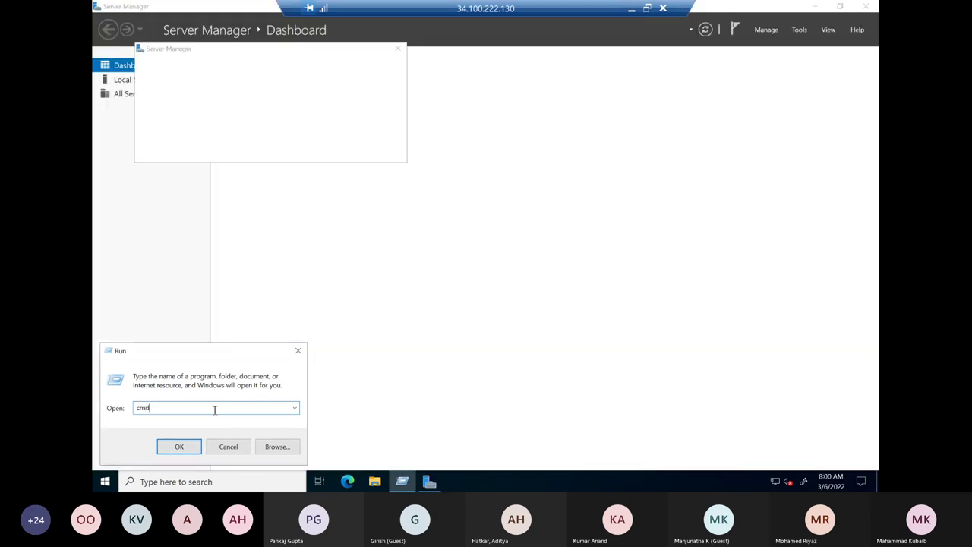
left_click(179, 448)
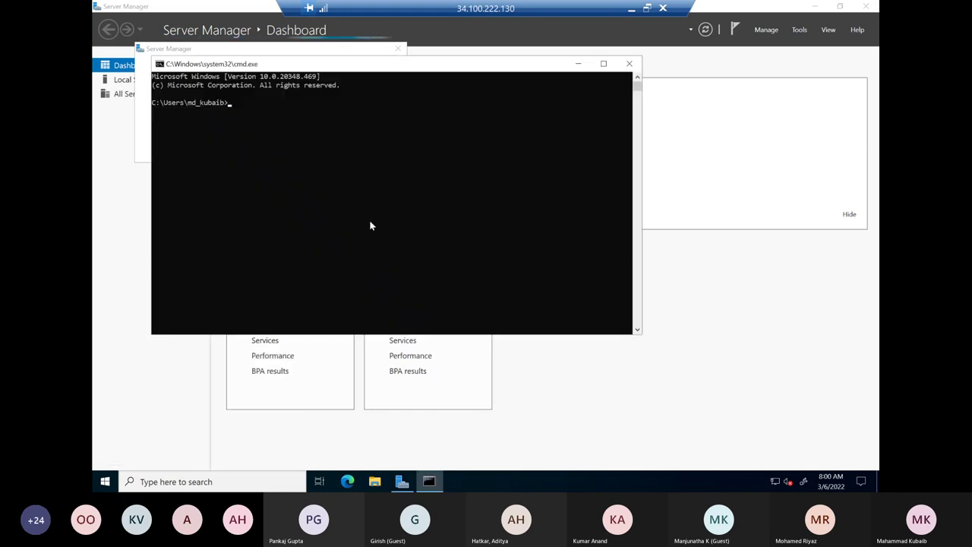
type("ipconfig")
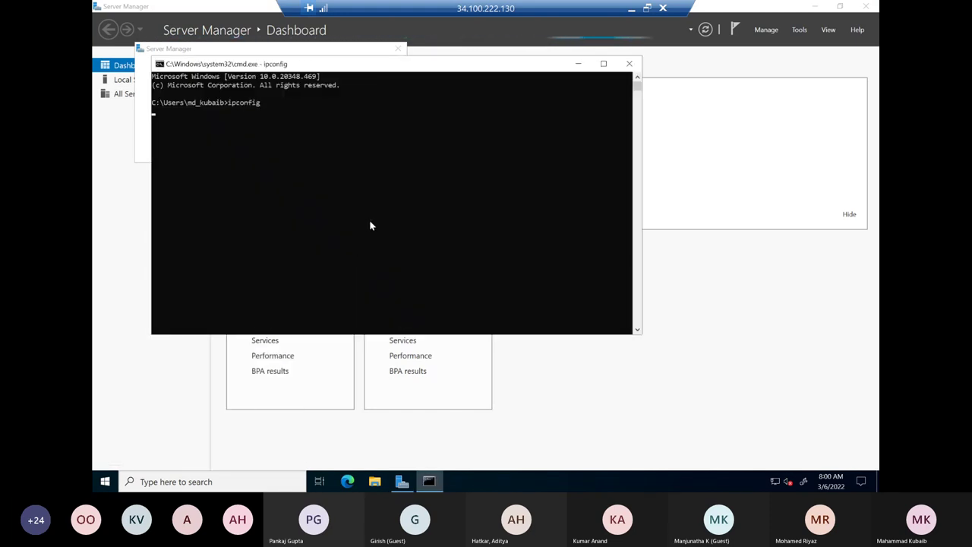
key("Return")
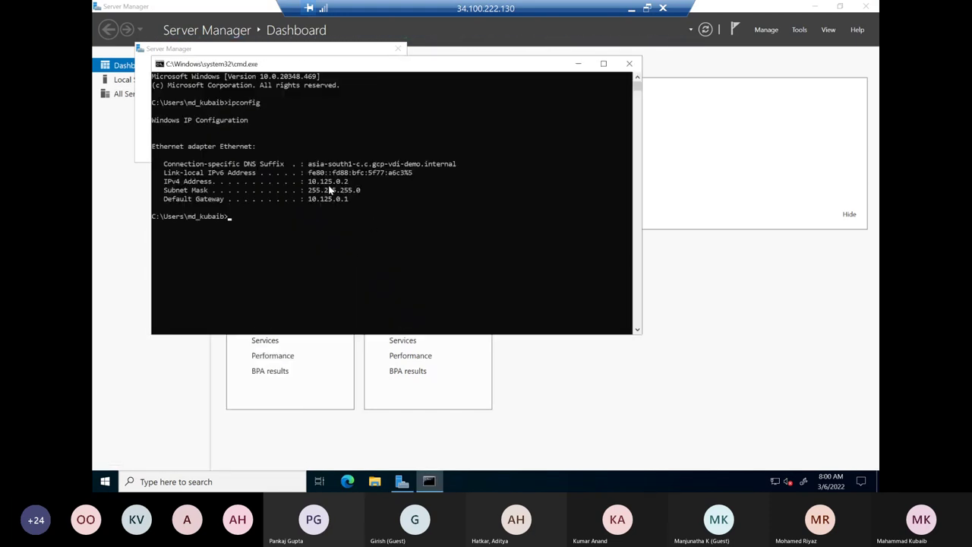
left_click_drag(351, 181, 312, 183)
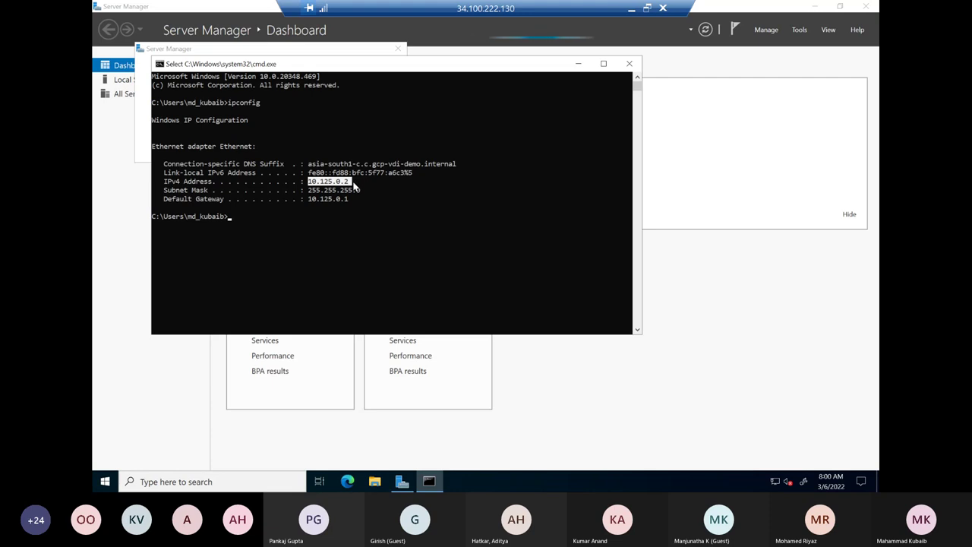
left_click(631, 8)
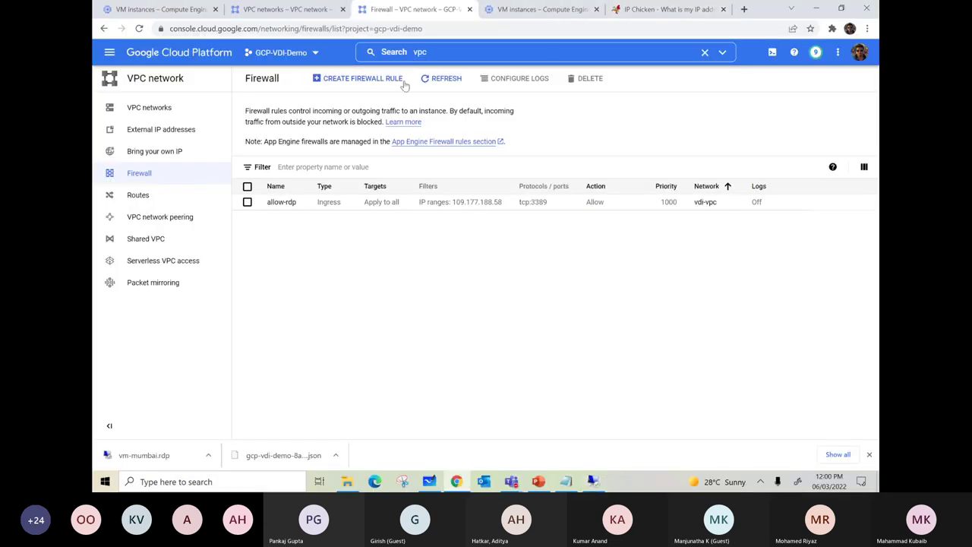
- Reload the VM instances list and open vm-net's details page
left_click(543, 11)
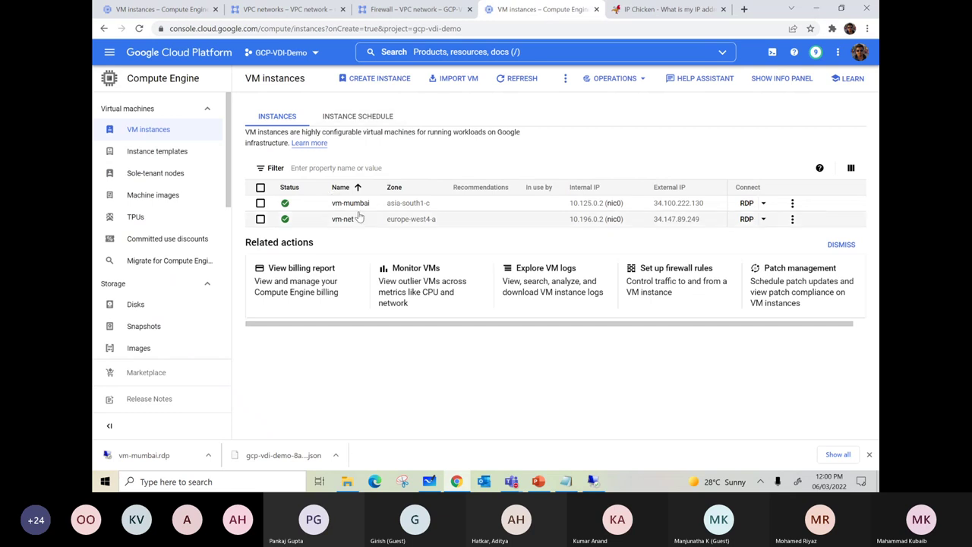
left_click(150, 131)
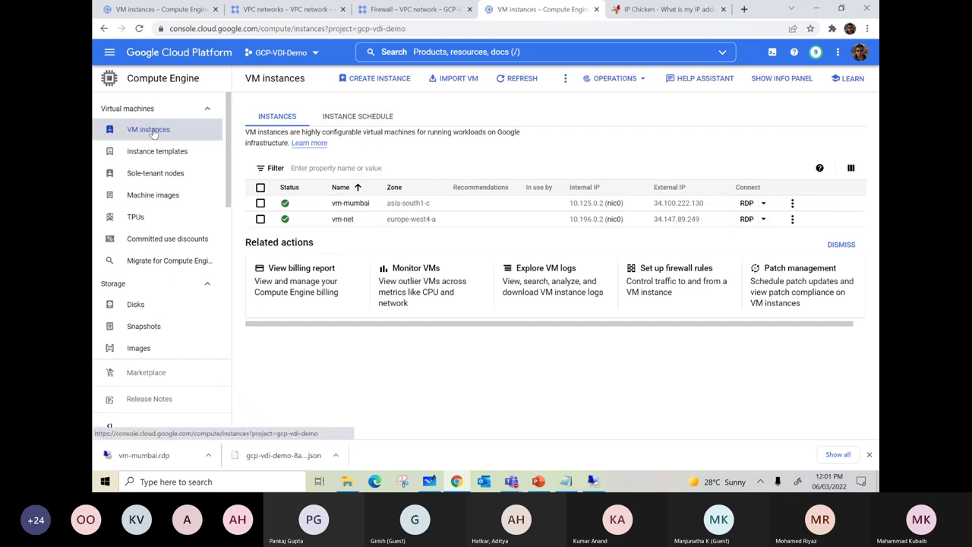
left_click(839, 244)
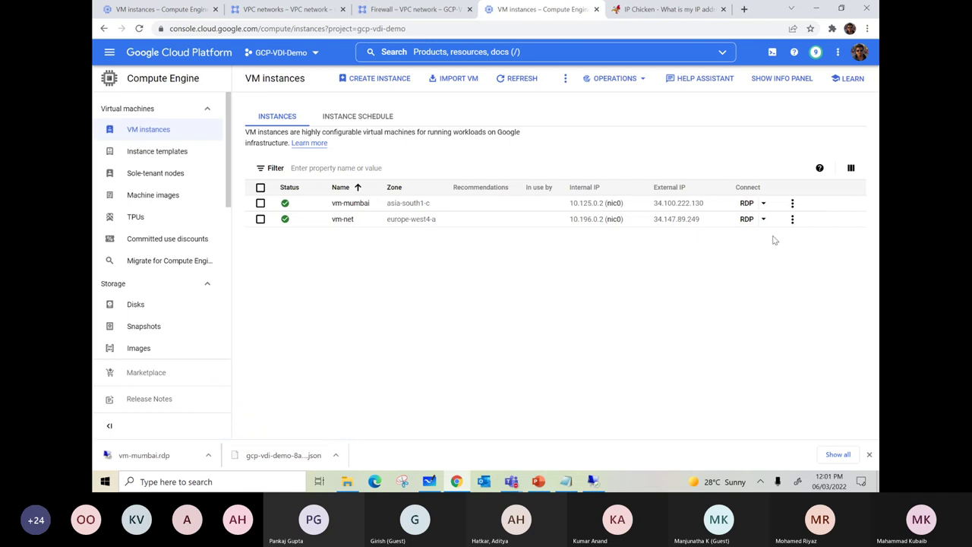
left_click(348, 220)
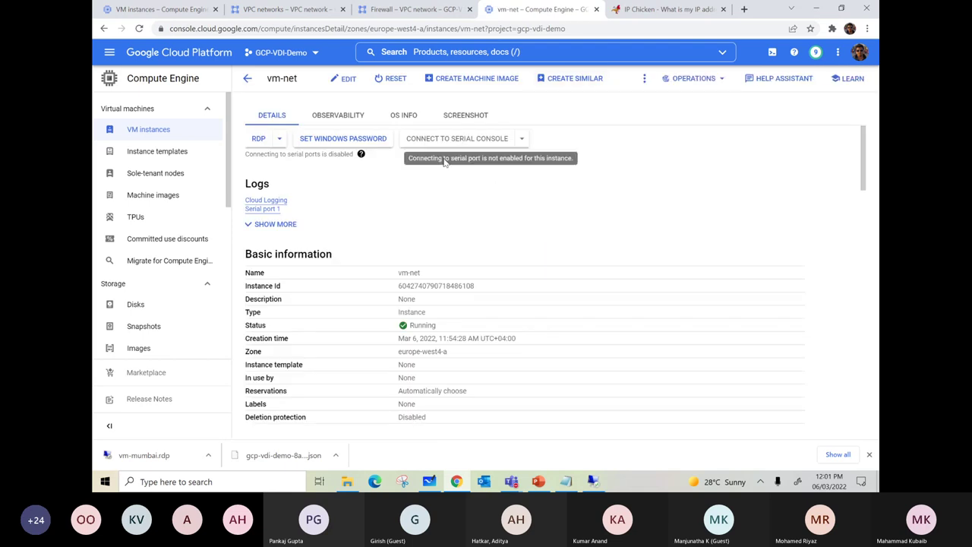
- Generate a new Windows password for vm-net and paste it into Notepad on a new line
left_click(339, 141)
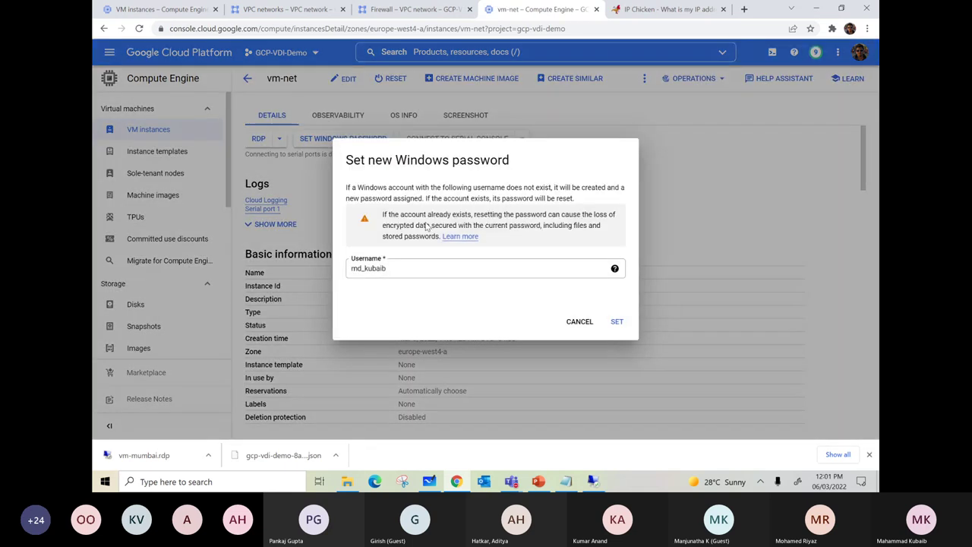
left_click(617, 321)
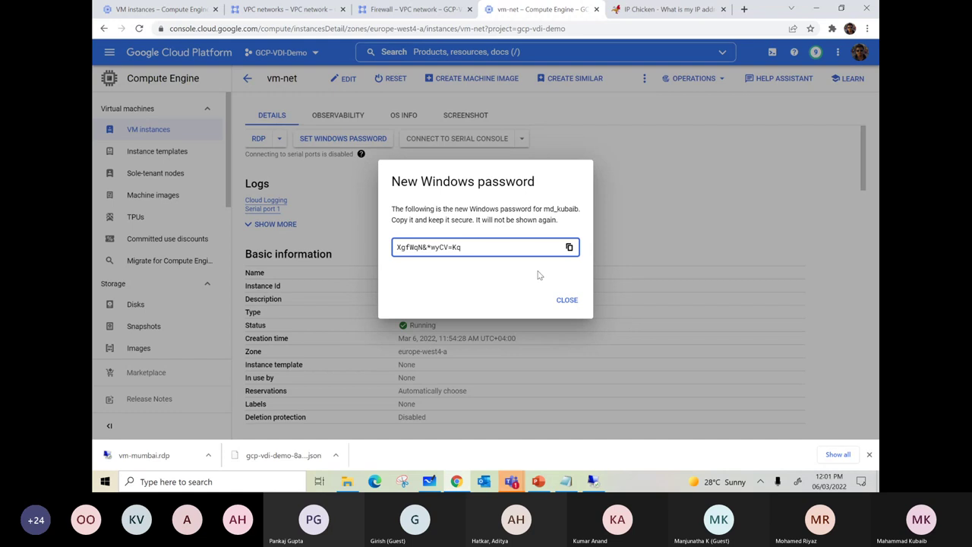
left_click(569, 247)
left_click(568, 302)
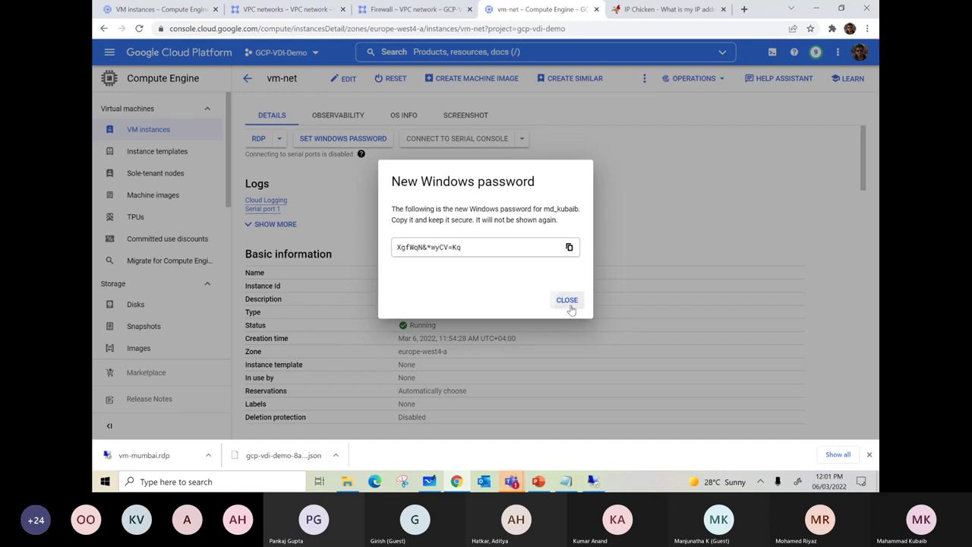
left_click(567, 482)
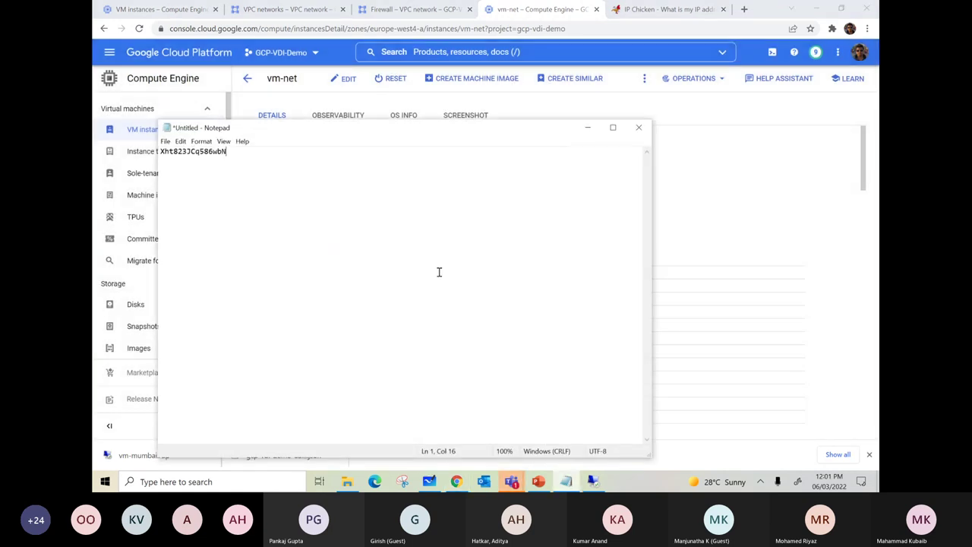
key("Return")
key("Return")
key("Return")
key("ctrl+v")
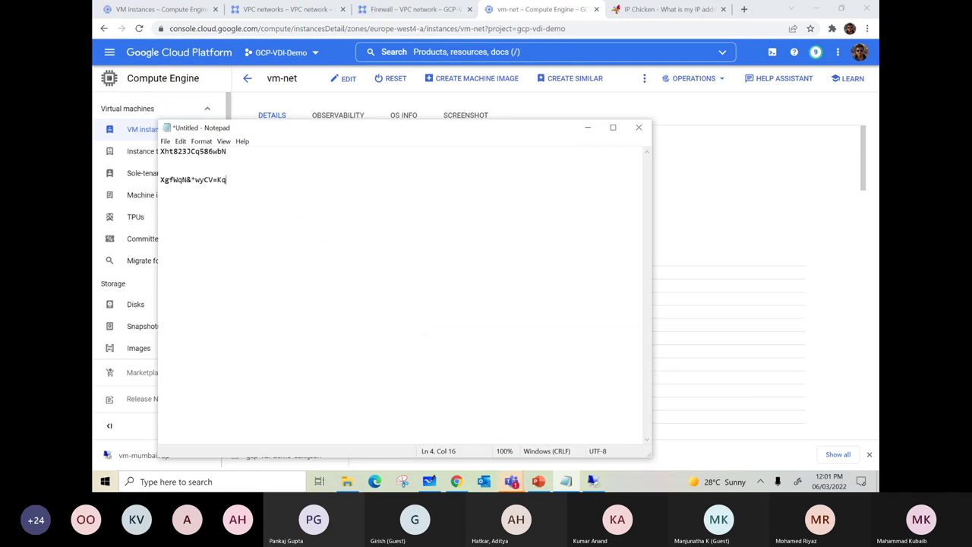
key("alt+Tab")
left_click(258, 138)
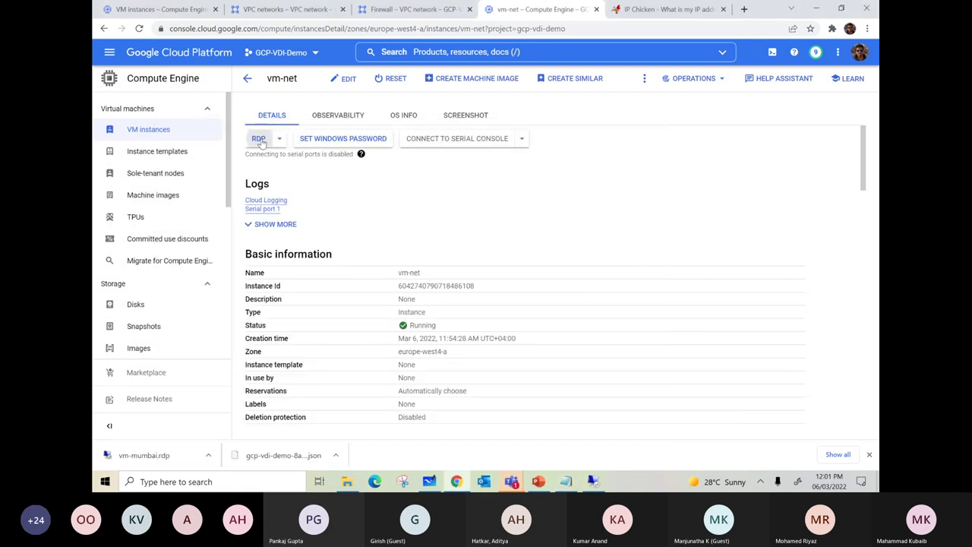
- Download vm-net's RDP file and launch it to start a Remote Desktop connection
left_click(400, 278)
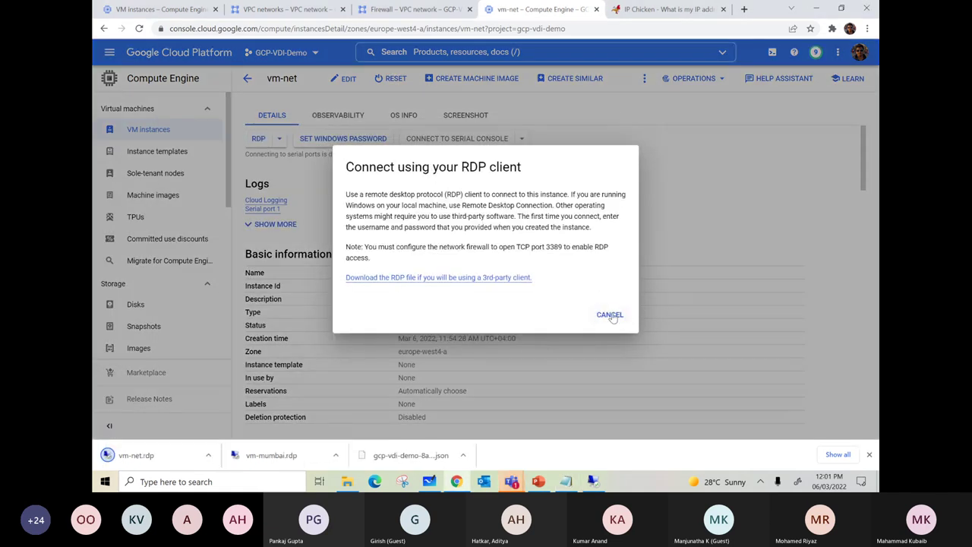
left_click(611, 315)
left_click(137, 455)
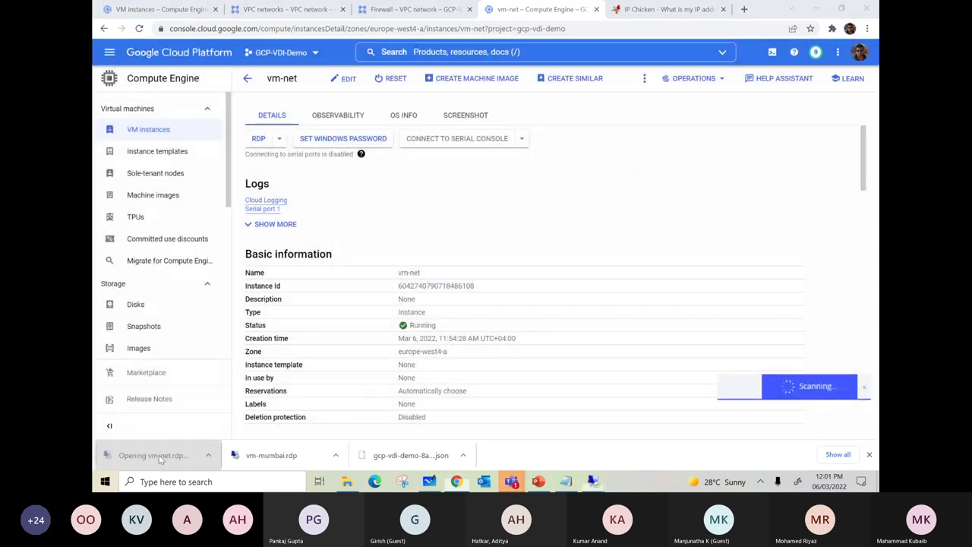
left_click(557, 298)
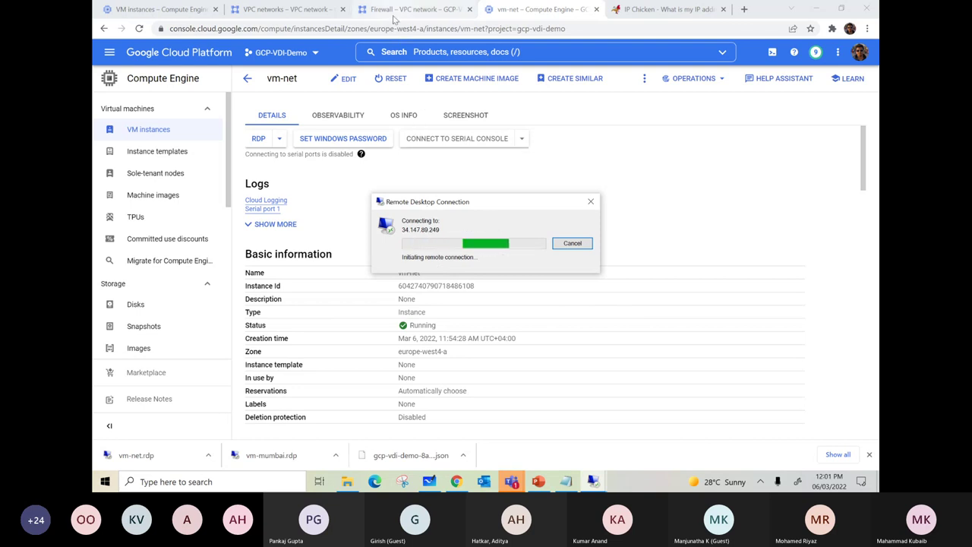
left_click(394, 10)
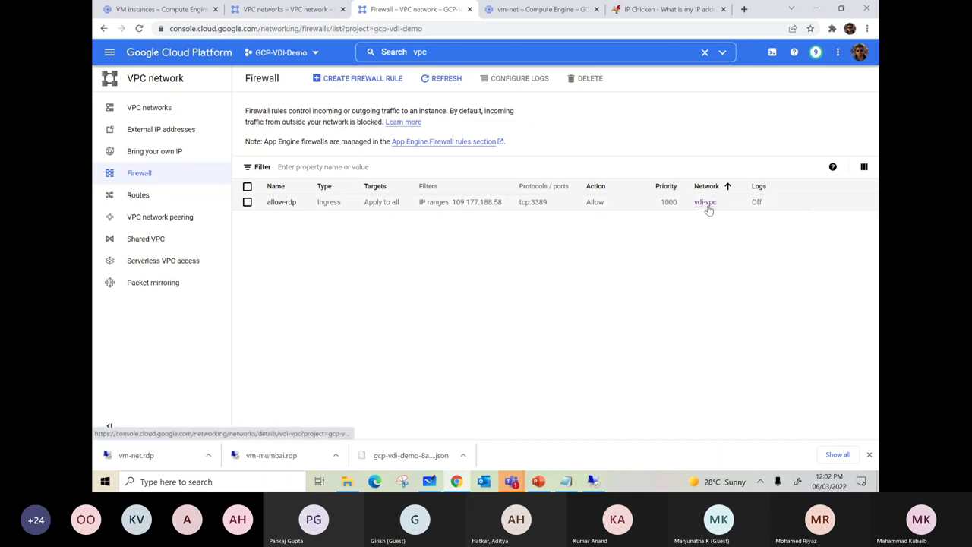
- Start a firewall rule named rdp-net on vpc-europe targeting all instances
left_click(335, 80)
left_click(295, 150)
type("rdp-ne")
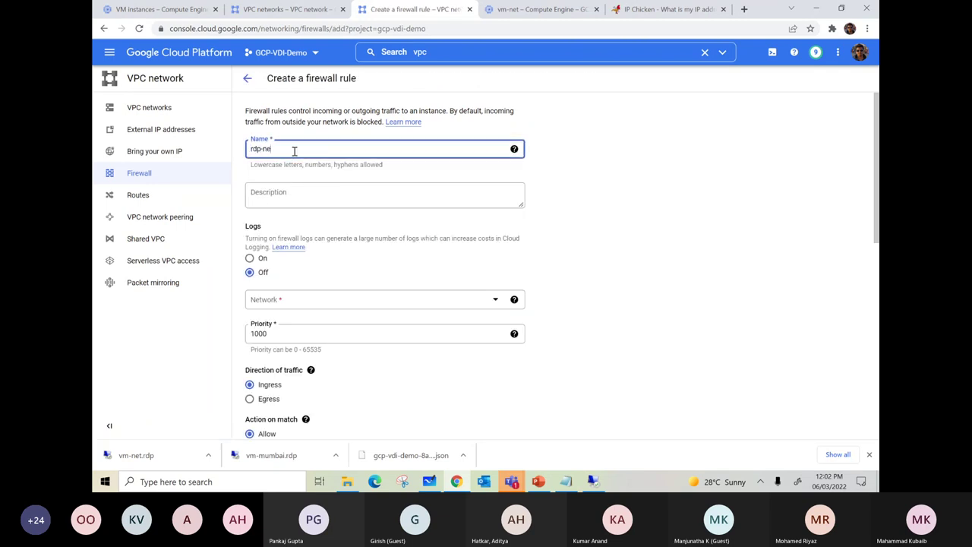
type("t")
scroll(311, 180, "down", 2)
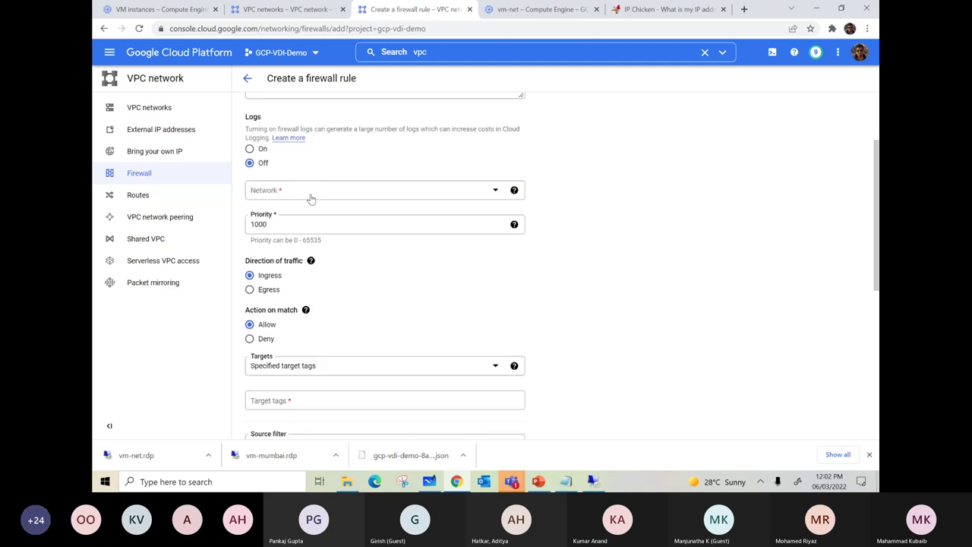
left_click(311, 194)
left_click(277, 247)
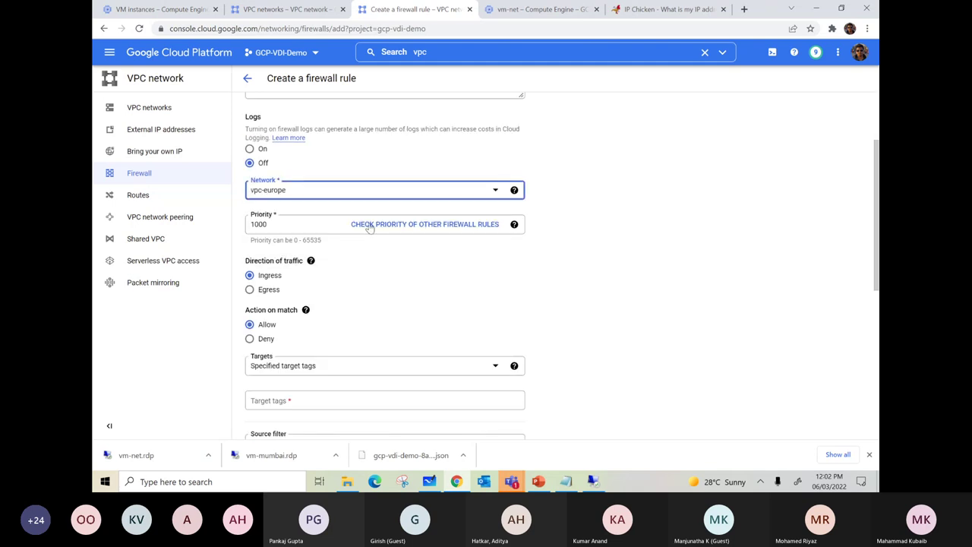
scroll(569, 258, "down", 1)
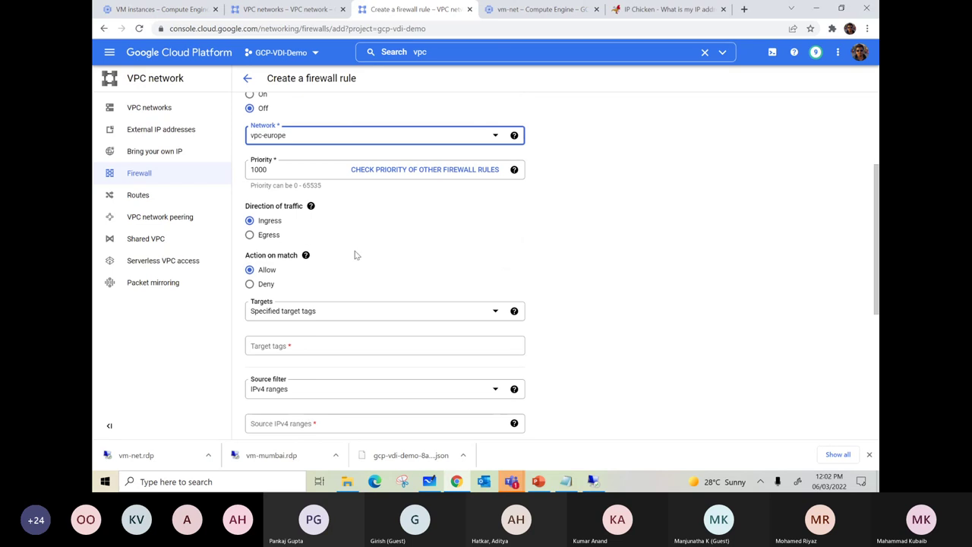
scroll(330, 283, "down", 1)
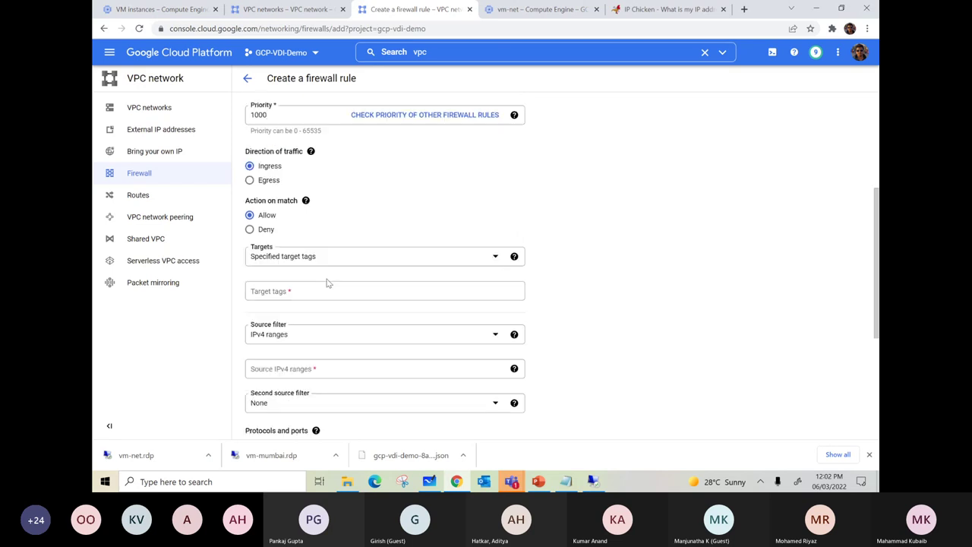
left_click(300, 259)
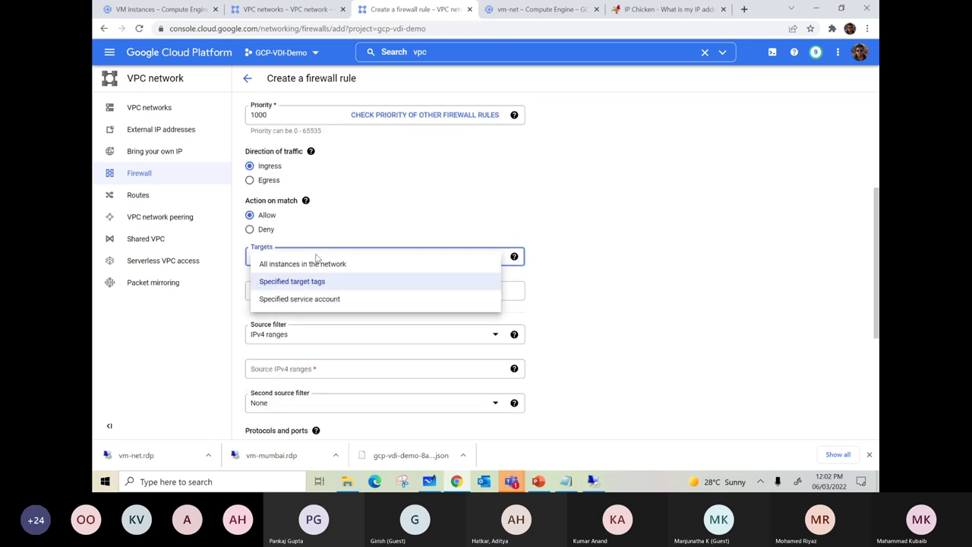
left_click(463, 264)
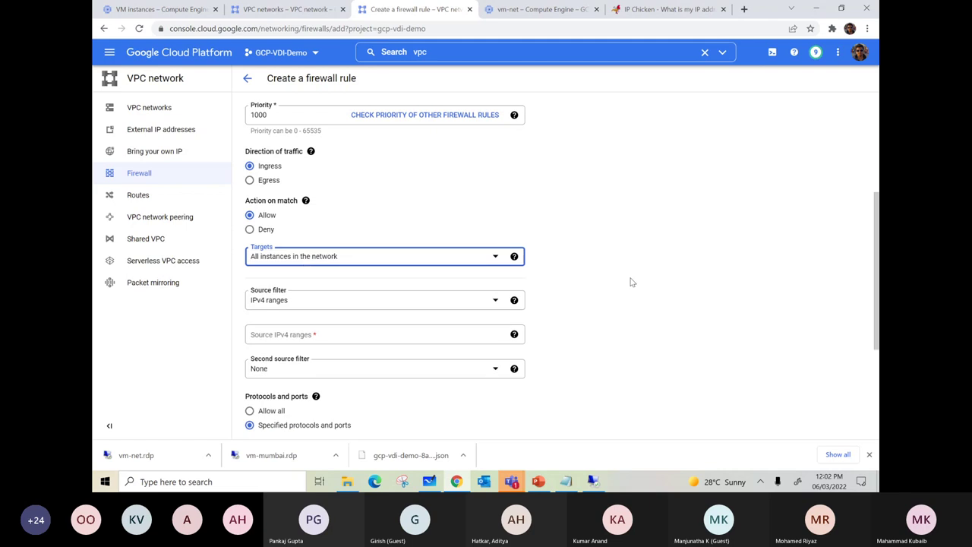
scroll(634, 282, "down", 1)
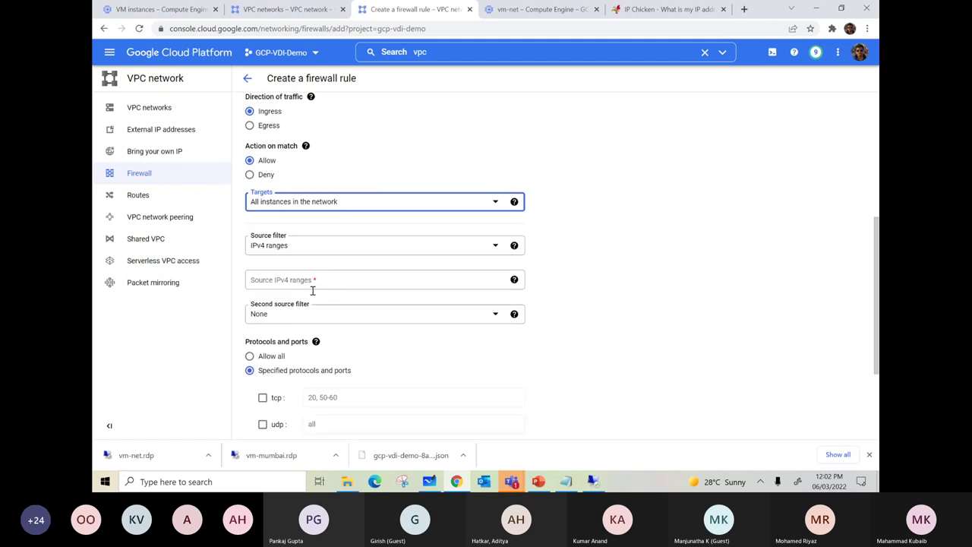
- Copy the public IP 109.177.188.58 and paste it as the rule's source IPv4 range
left_click(252, 283)
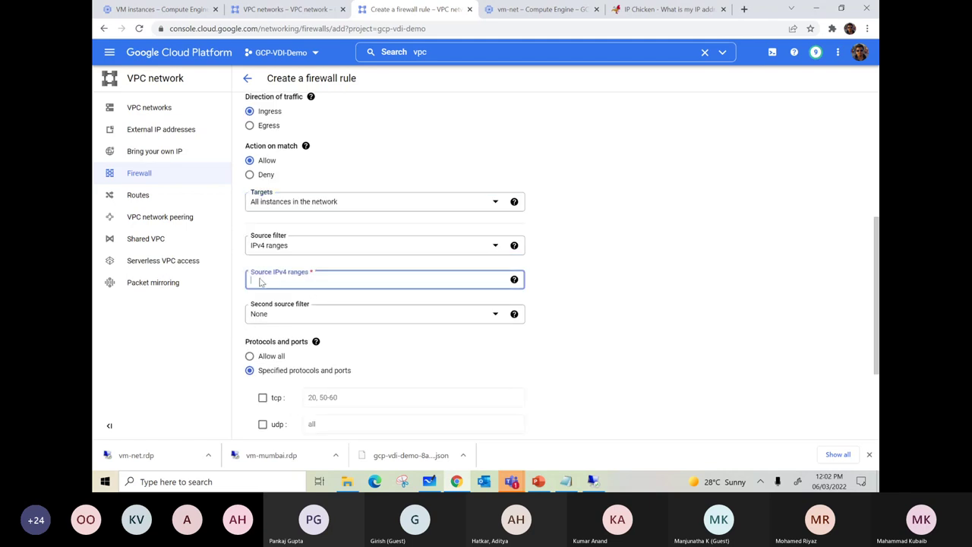
left_click(665, 9)
right_click(487, 153)
left_click(513, 160)
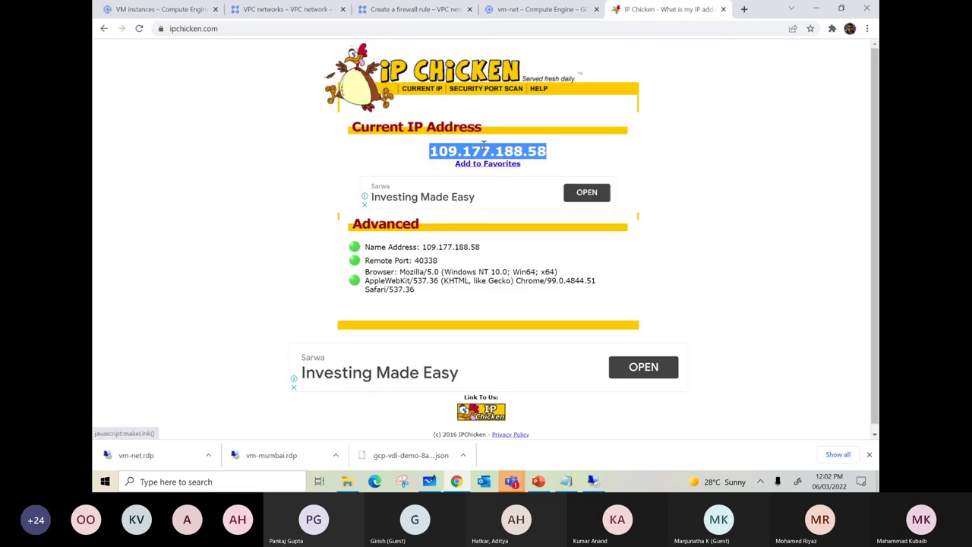
left_click(288, 9)
left_click(407, 11)
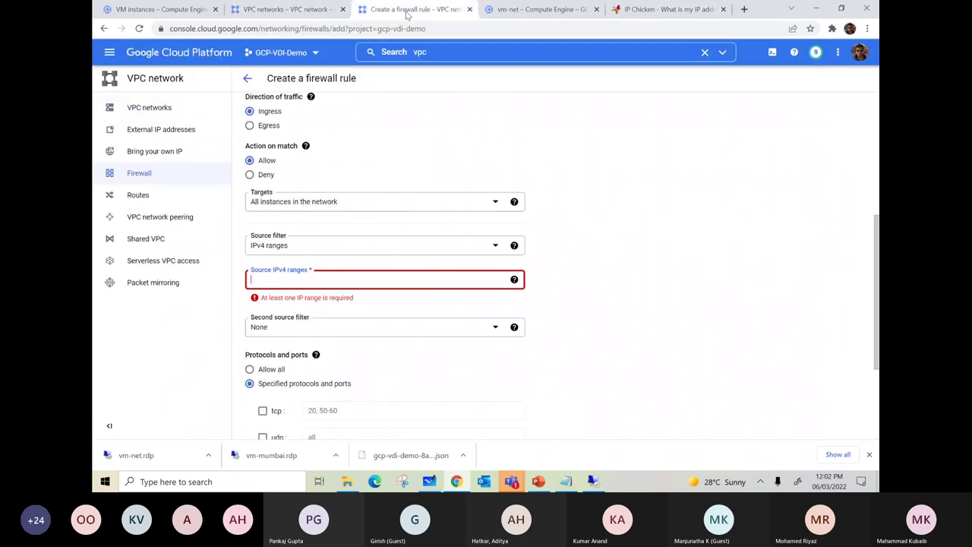
key("ctrl+v")
- Allow tcp port 3389 and create the rdp-net rule
scroll(364, 279, "down", 3)
mouse_move(316, 255)
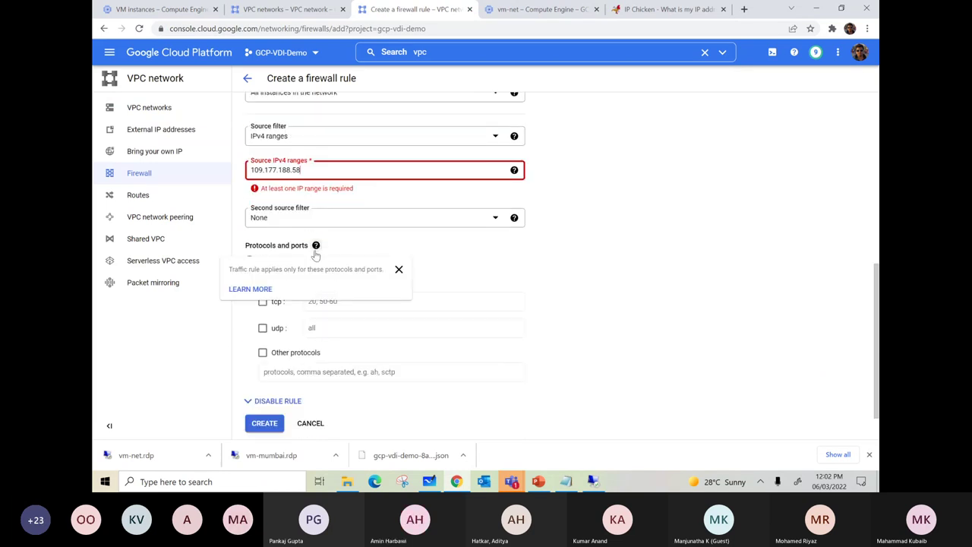
left_click(282, 289)
left_click(330, 288)
type("3389")
scroll(334, 288, "down", 1)
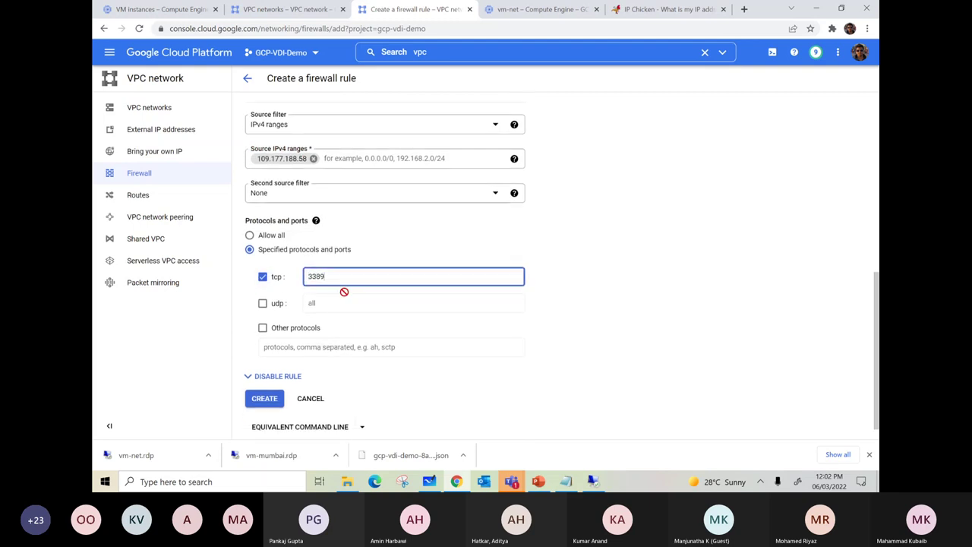
left_click(264, 378)
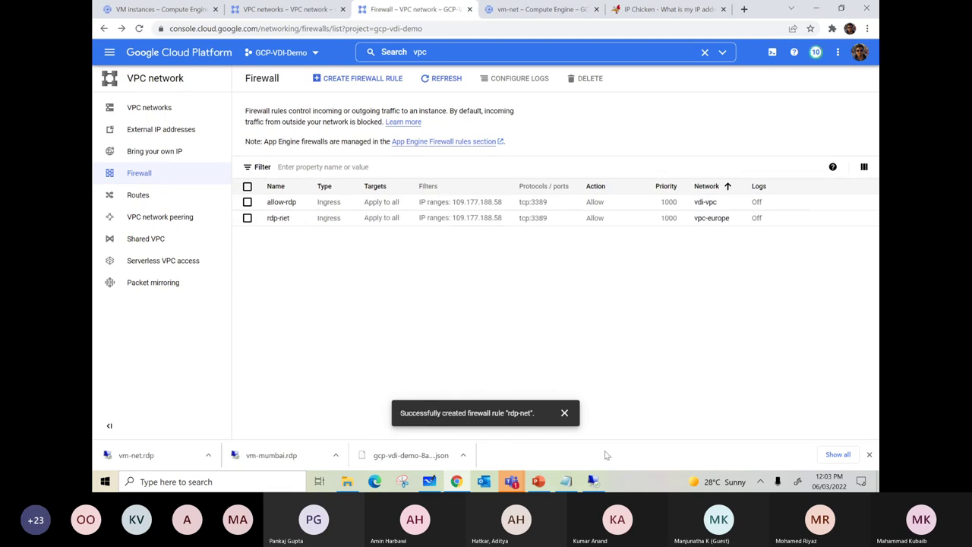
- Launch the vm-net RDP file and copy the saved vm-net password from Notepad
left_click(135, 455)
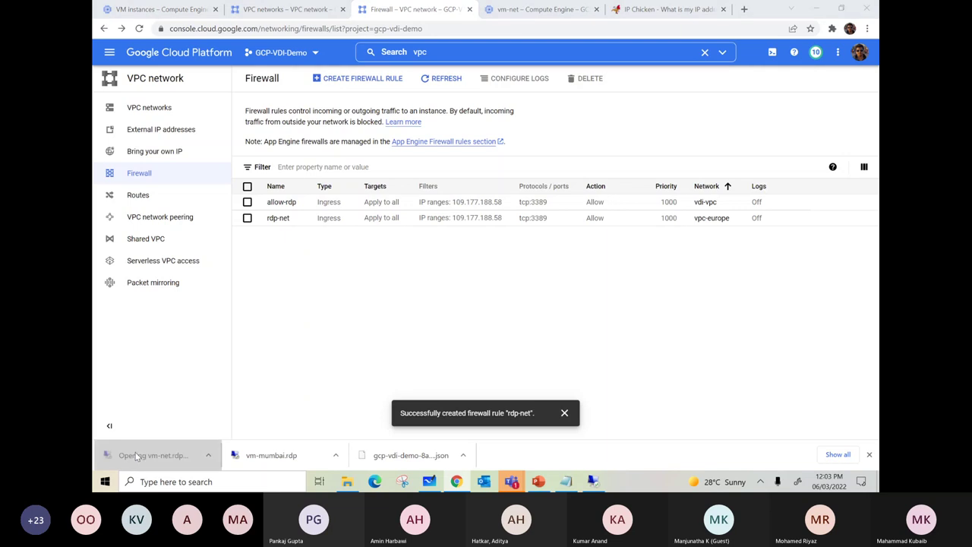
left_click(561, 299)
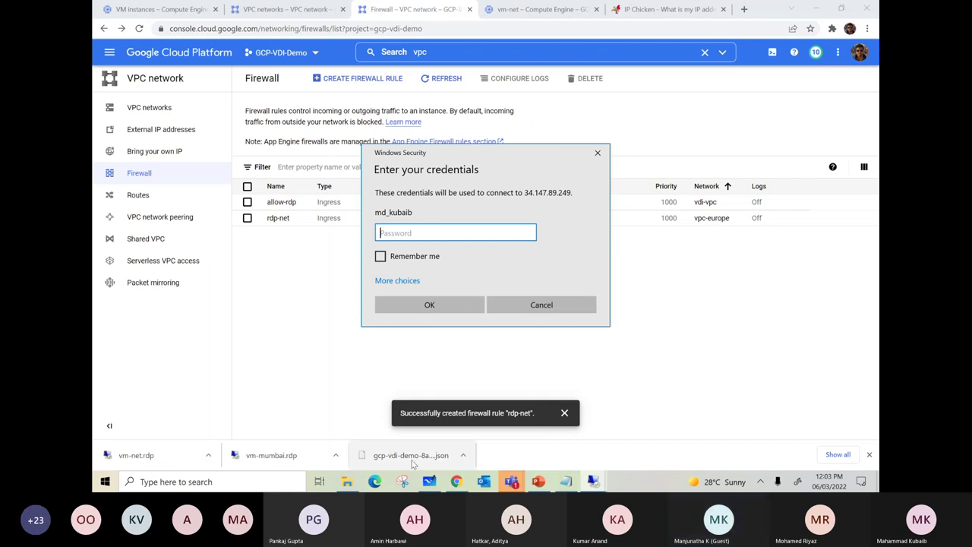
left_click(569, 483)
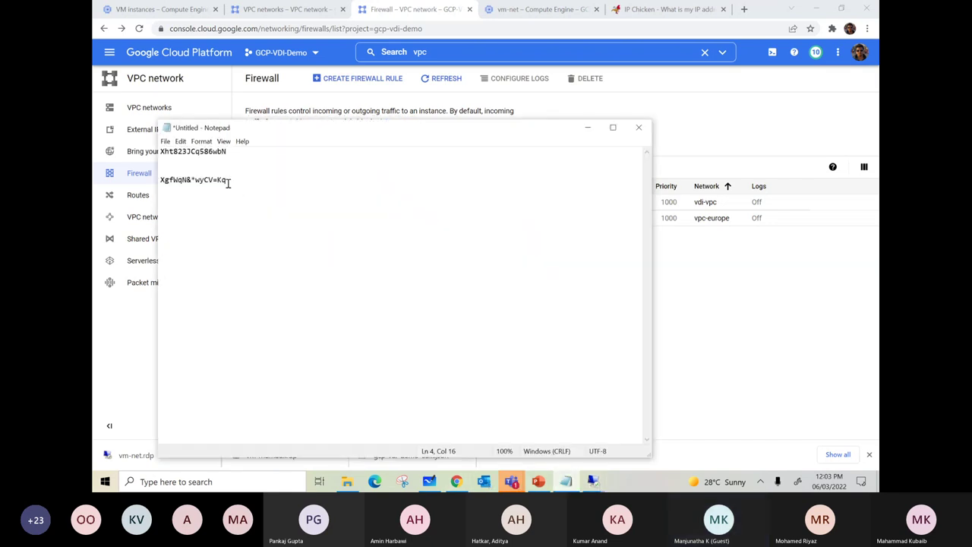
left_click_drag(228, 180, 162, 182)
right_click(177, 182)
left_click(171, 217)
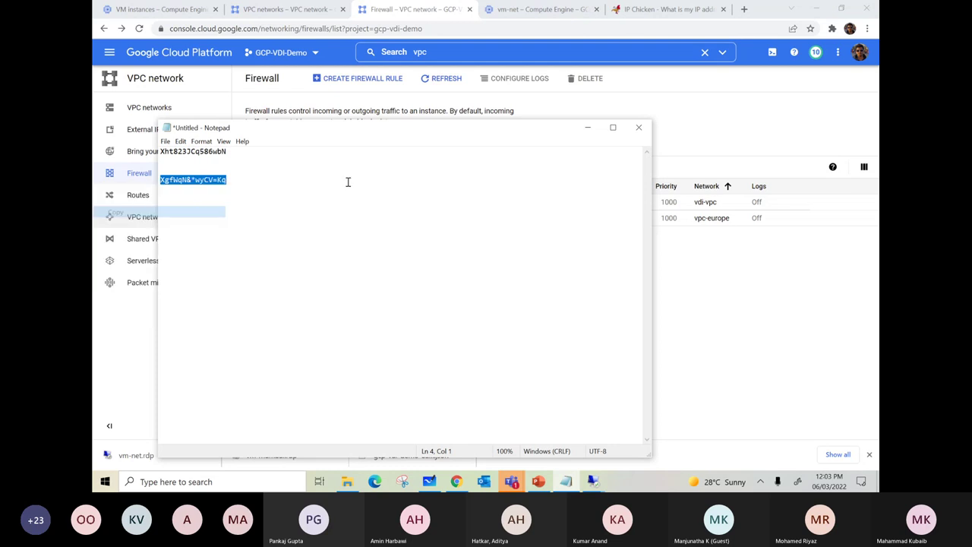
- Sign in to vm-net with the pasted password, accept the certificate, and minimise the session
left_click(587, 126)
key("ctrl+v")
left_click(435, 305)
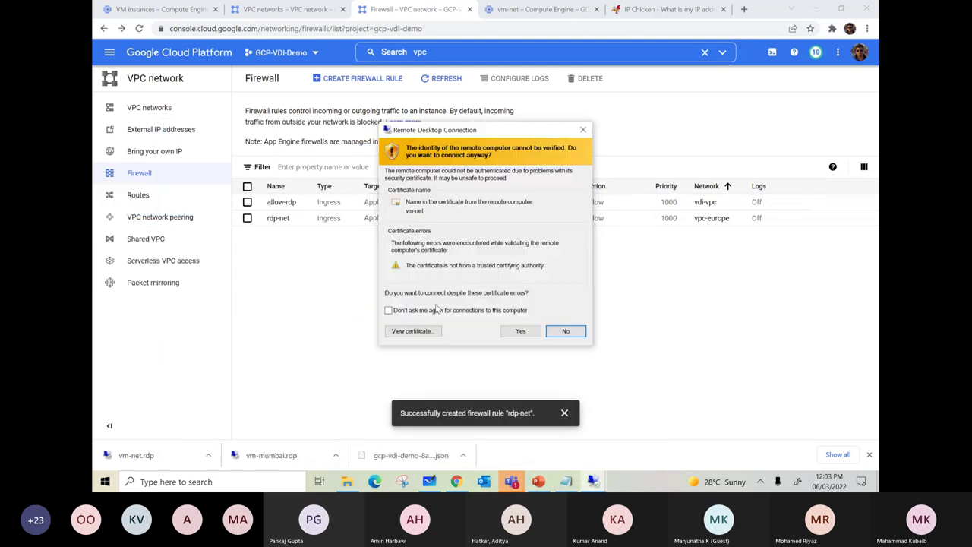
left_click(519, 328)
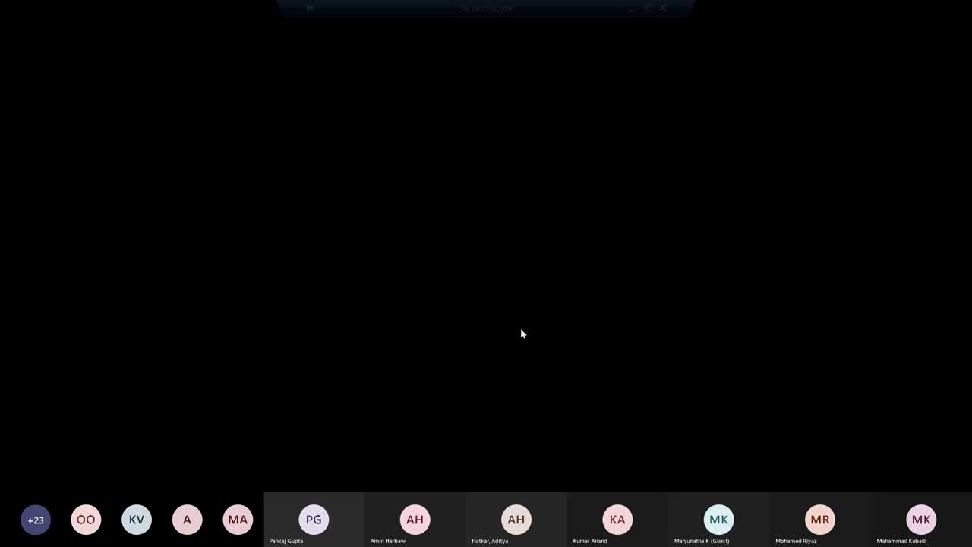
left_click(631, 11)
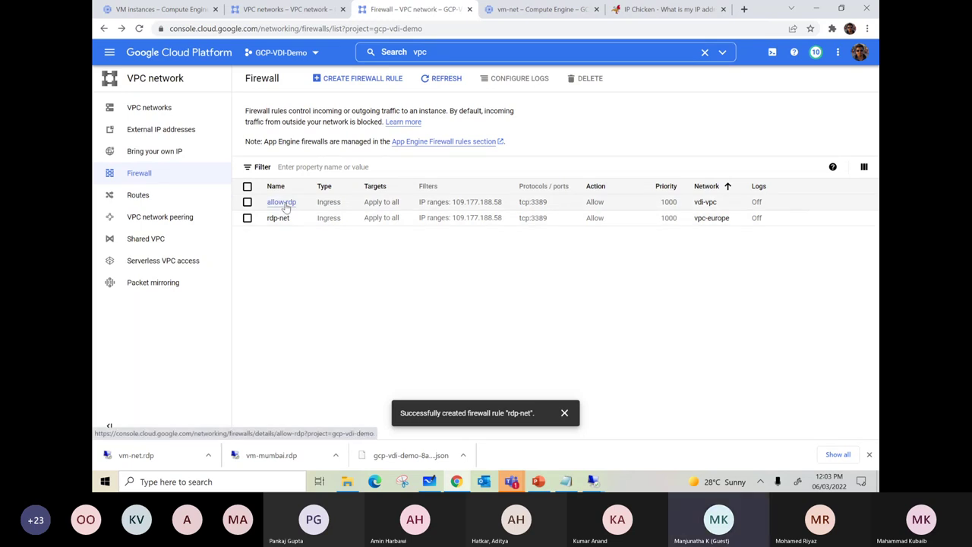
- Review the allow-rdp rule, then start another firewall rule on vdi-vpc
left_click(286, 205)
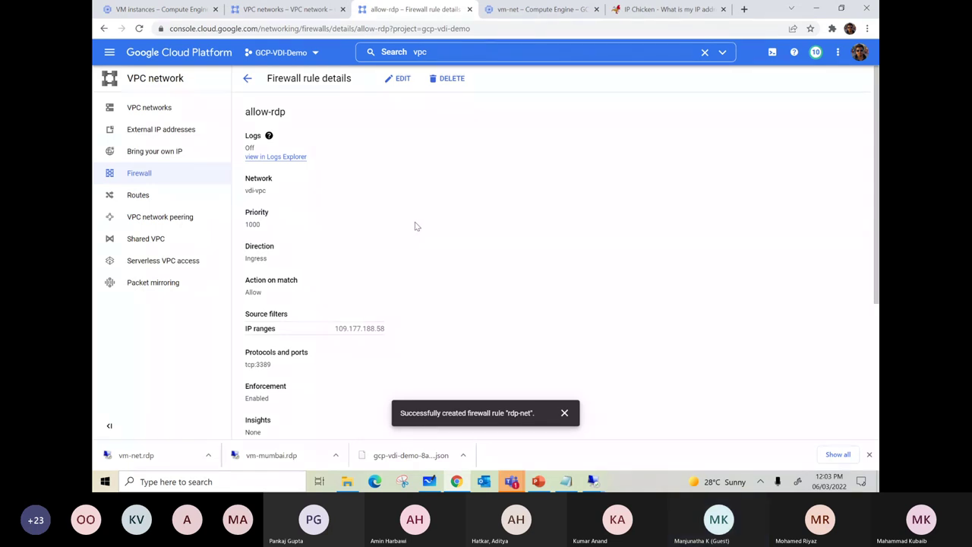
left_click(247, 79)
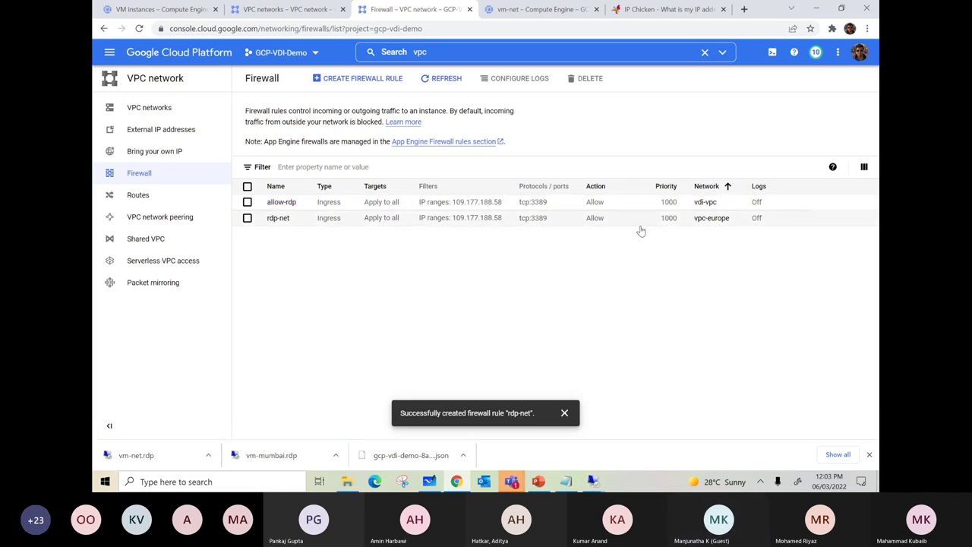
left_click(357, 78)
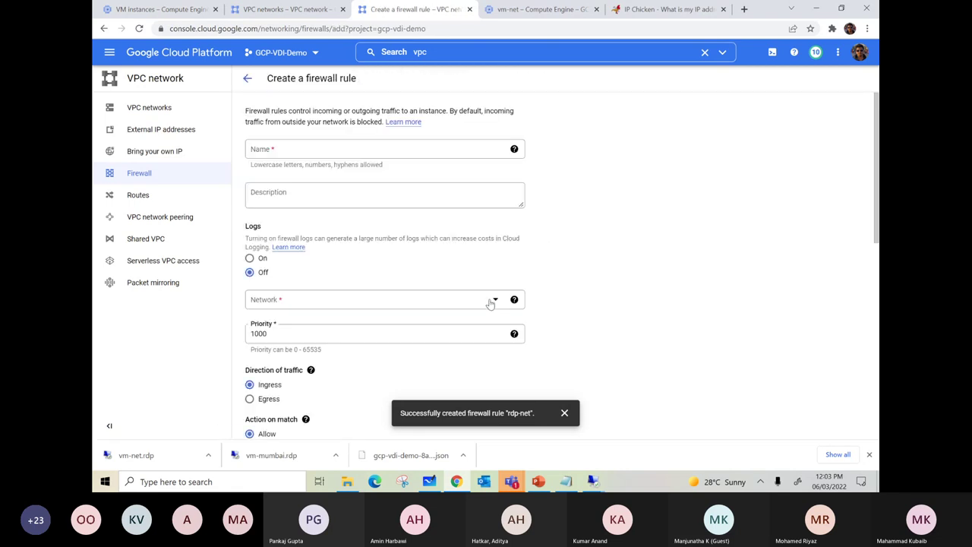
left_click(491, 302)
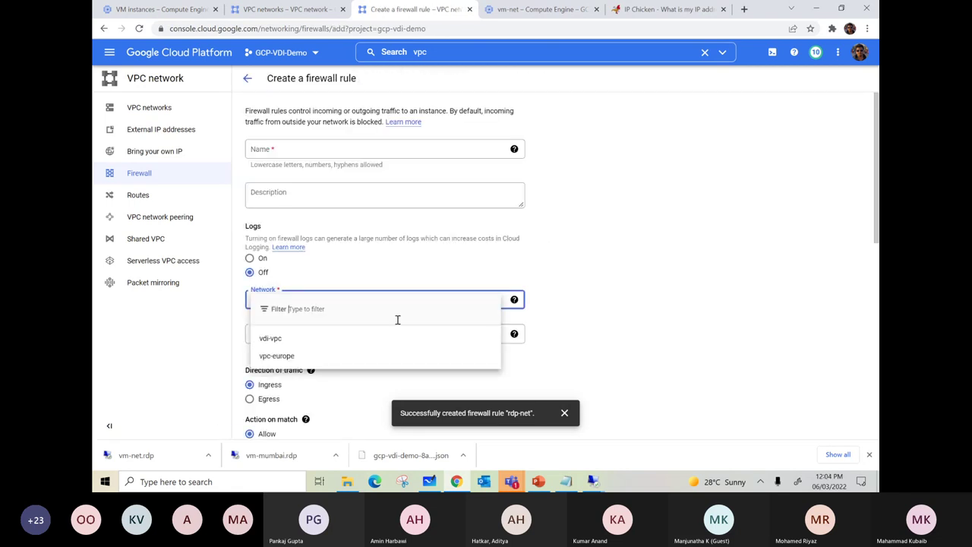
left_click(271, 338)
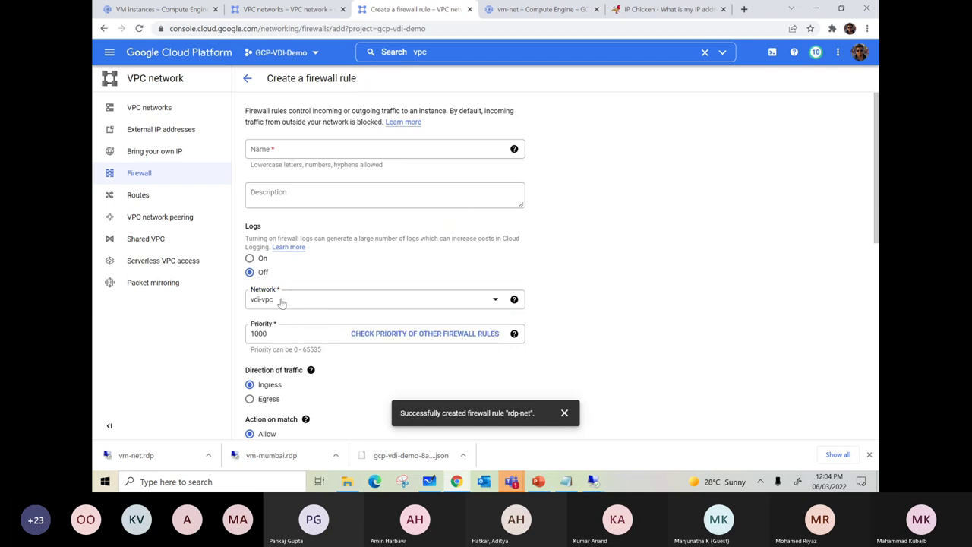
- Abandon the unfinished vdi-vpc rule and go back to the firewall list
left_click(275, 302)
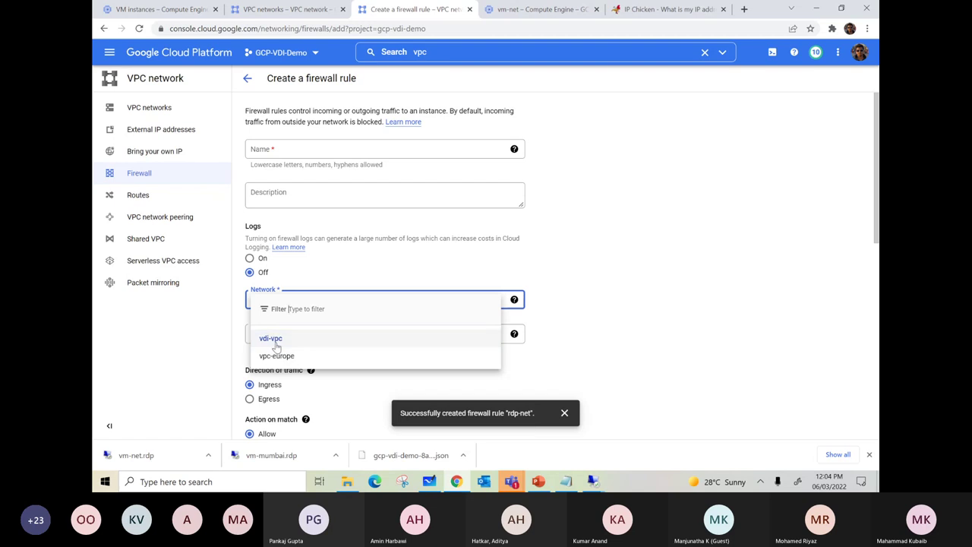
left_click(609, 302)
scroll(606, 304, "down", 2)
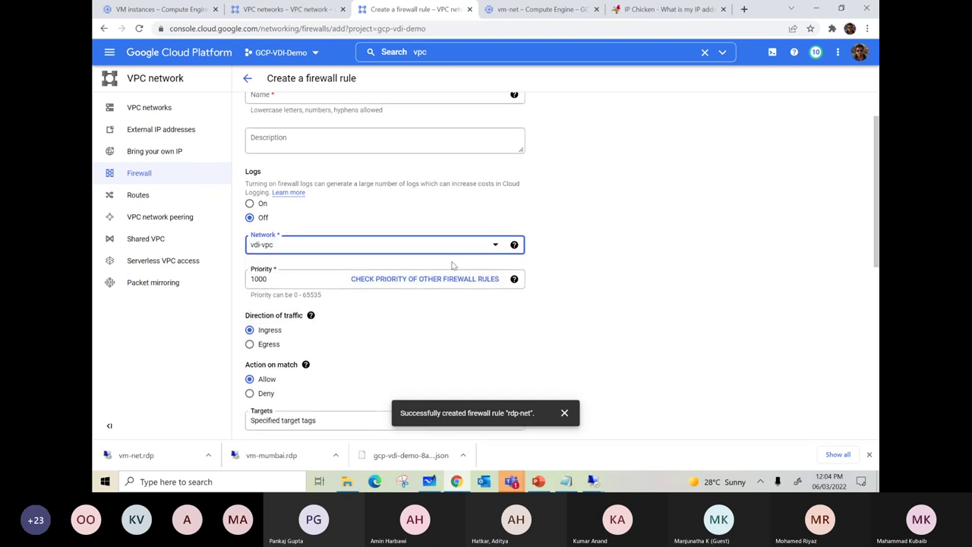
scroll(480, 251, "down", 3)
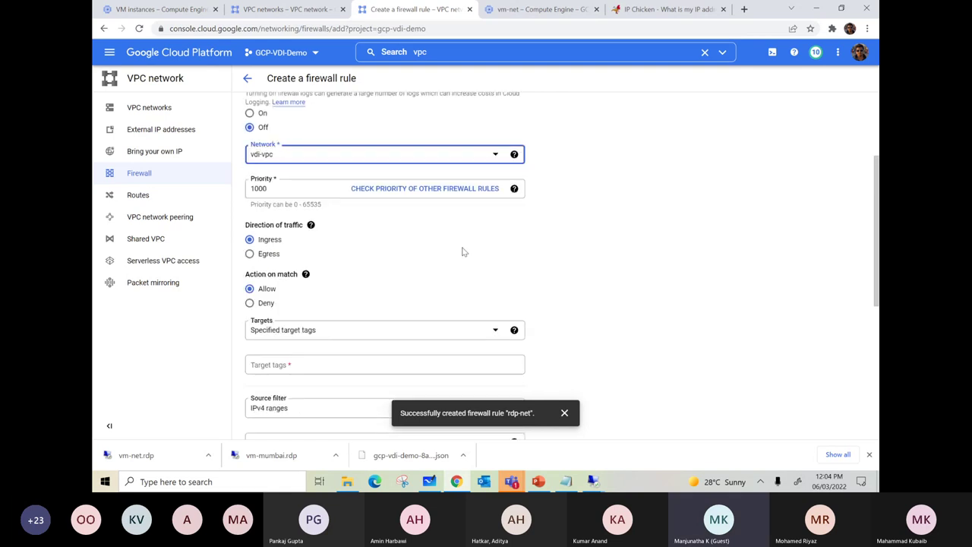
scroll(456, 243, "up", 4)
left_click(247, 80)
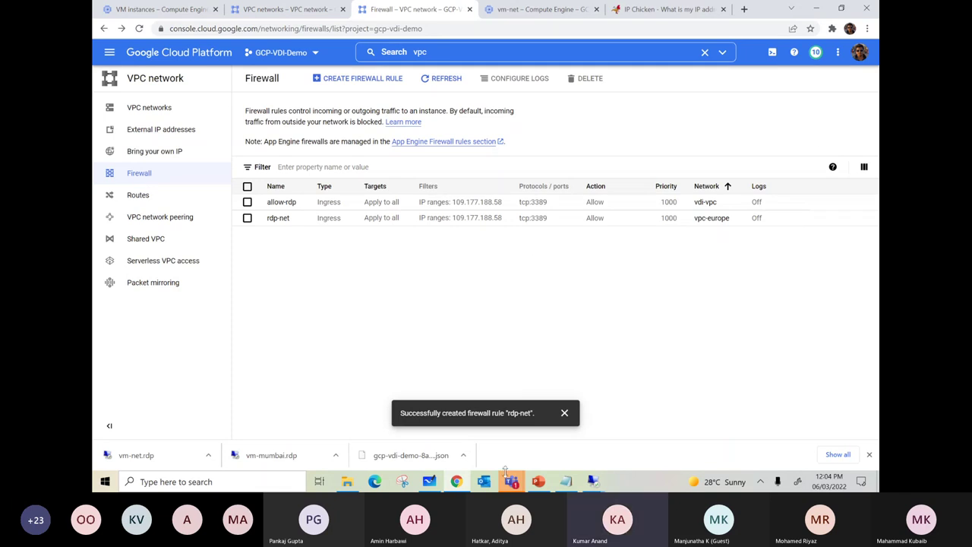
mouse_move(593, 481)
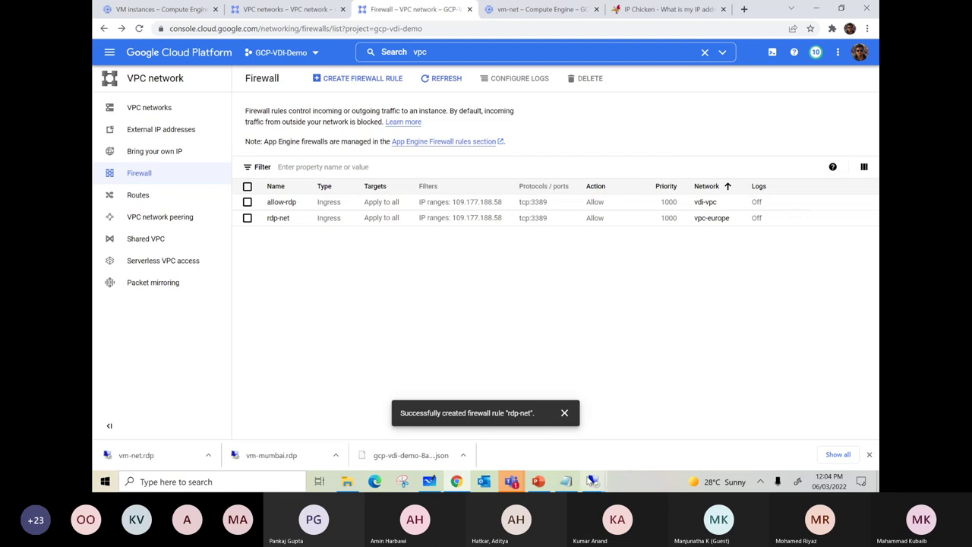
- In the vm-net session, open the Run dialog and dismiss its prefilled notepad entry
left_click(621, 420)
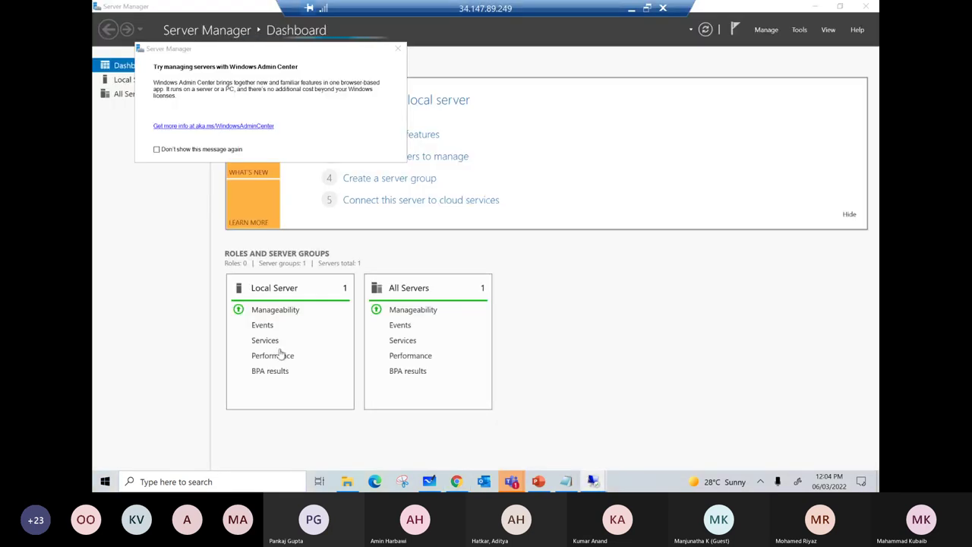
right_click(105, 481)
left_click(126, 426)
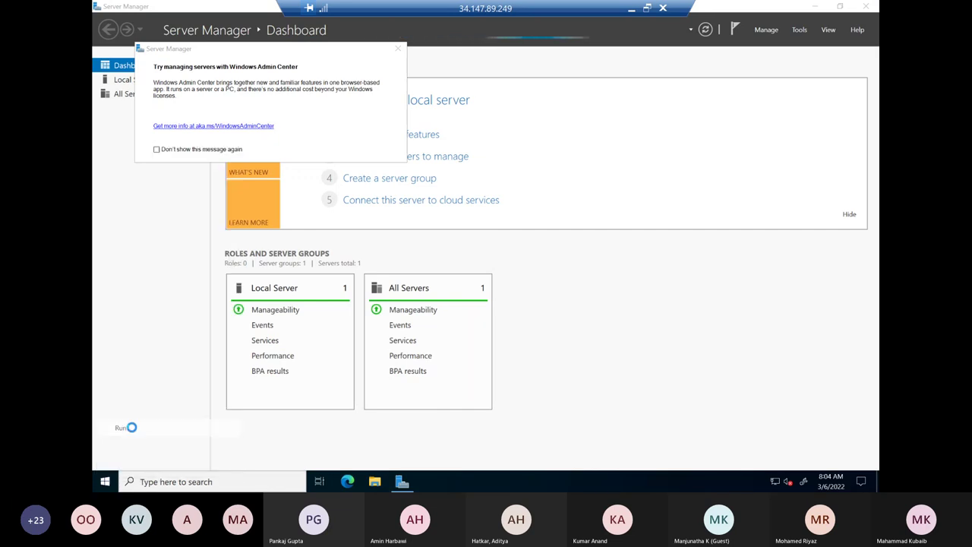
left_click(228, 447)
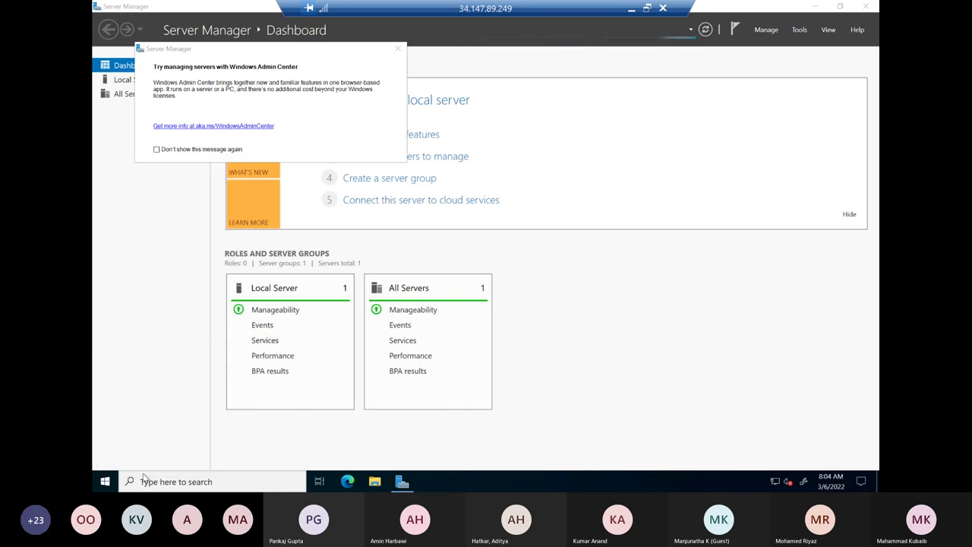
left_click(105, 481)
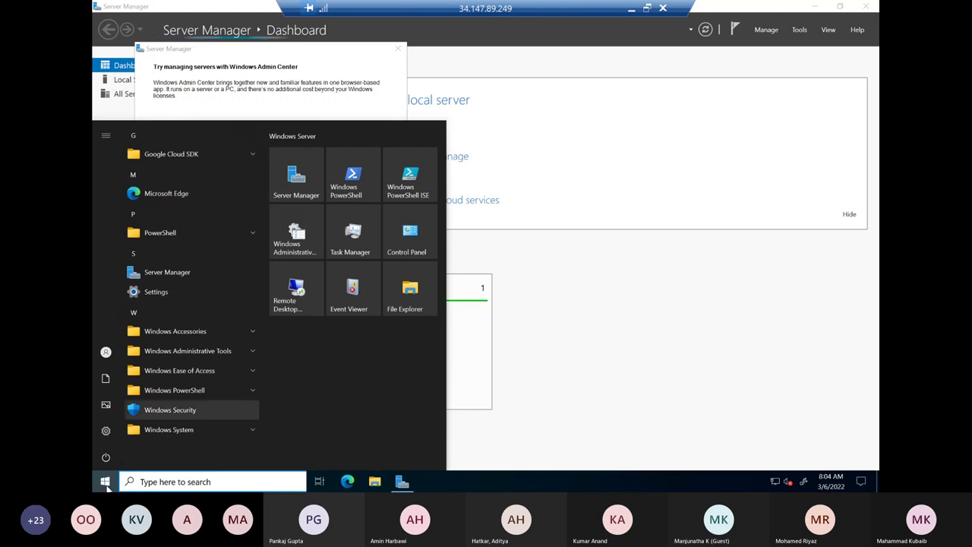
- Launch cmd from Run and run ipconfig, showing IPv4 10.196.0.2
right_click(106, 482)
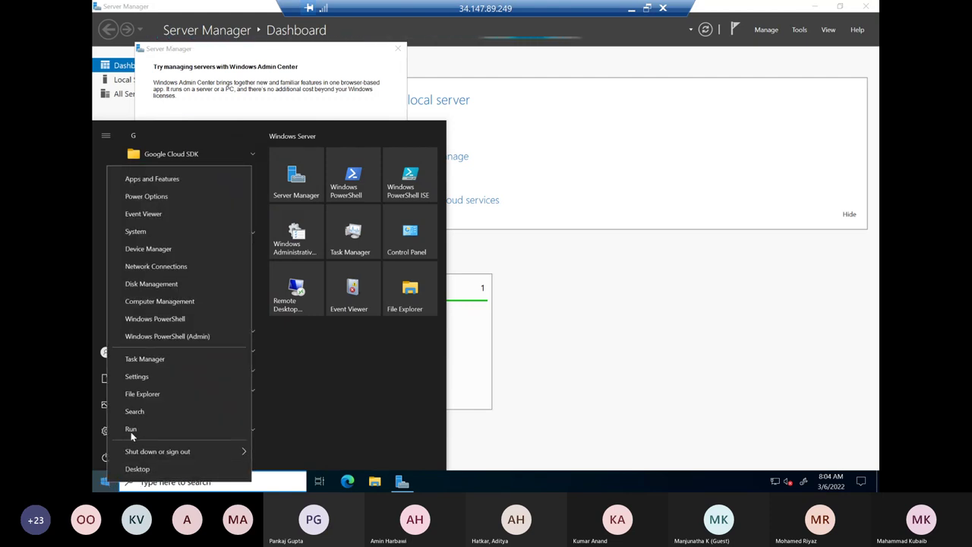
left_click(131, 430)
type("cmd")
key("Return")
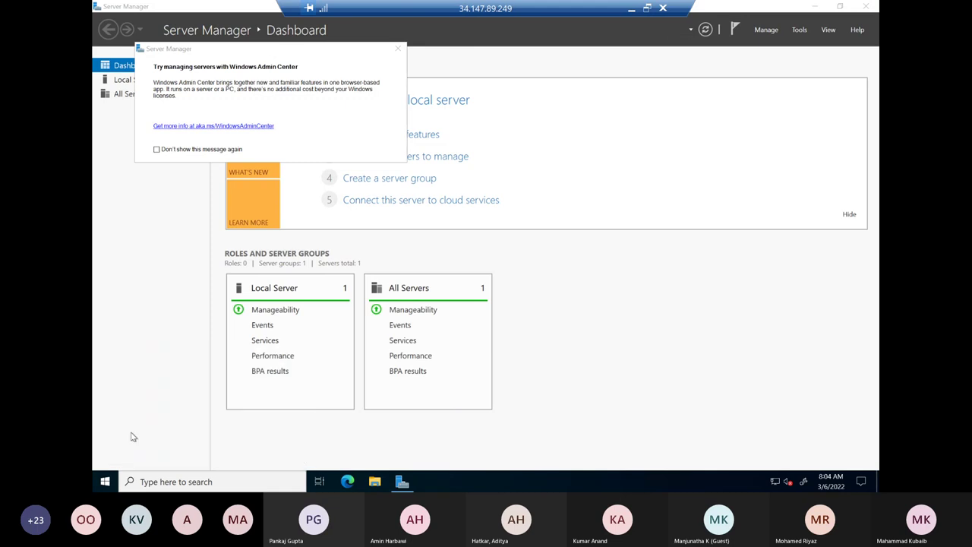
type("ipconfig")
key("Return")
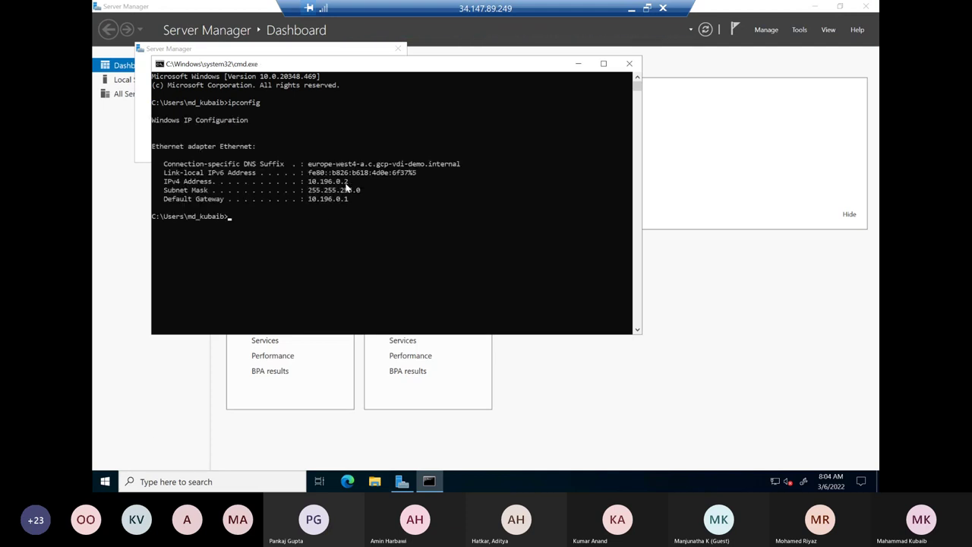
left_click(631, 8)
- Begin typing a ping command in the vm-mumbai session's console
mouse_move(593, 480)
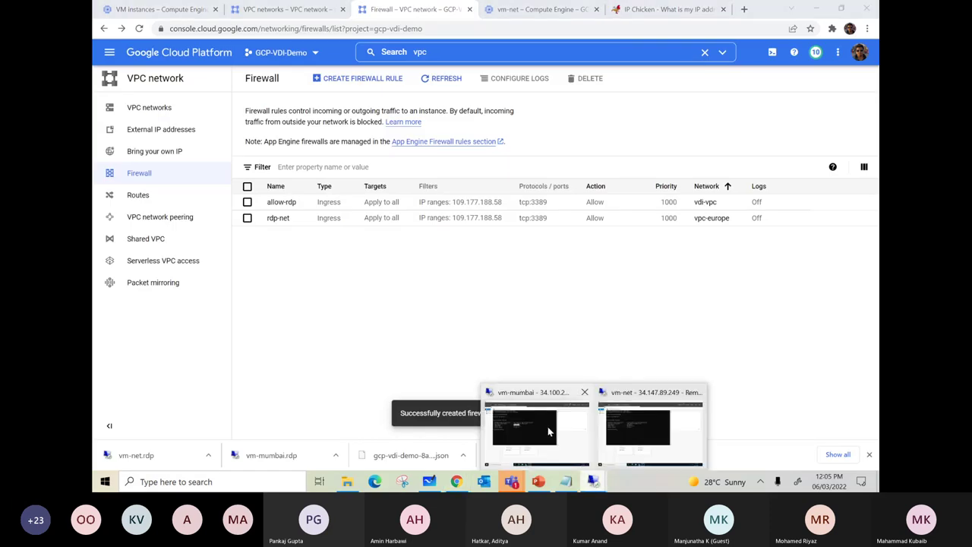
left_click(549, 429)
key("Escape")
type("pin")
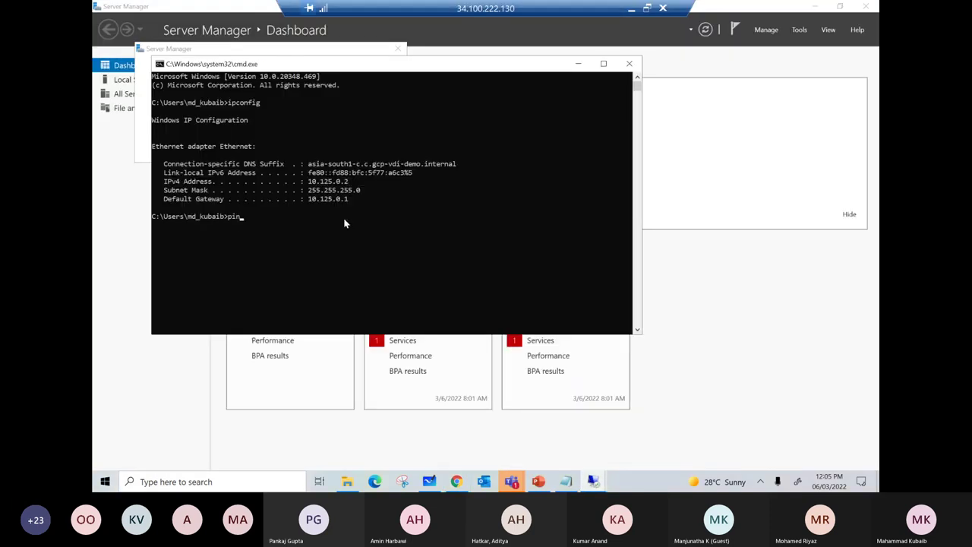
type("g 192")
- Copy vm-net's IPv4 address 10.196.0.2 from its ipconfig output
left_click(632, 9)
mouse_move(593, 482)
left_click(641, 439)
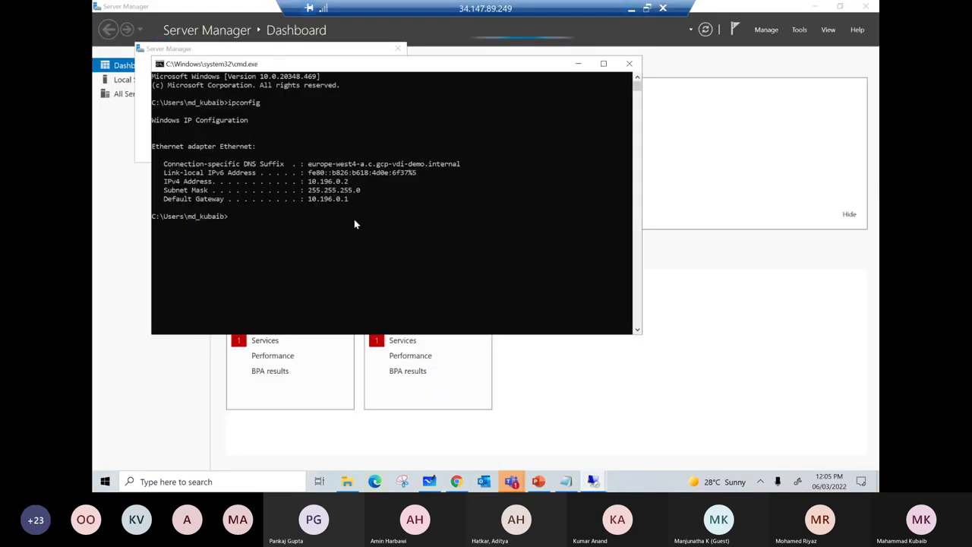
left_click_drag(349, 182, 310, 184)
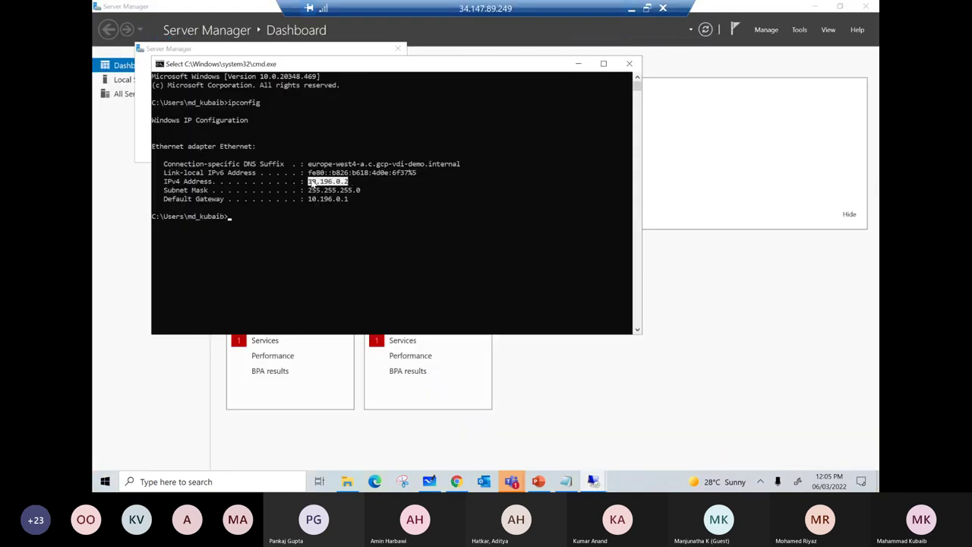
right_click(310, 185)
- Complete the vm-mumbai command as ping 10.196.0.2 and run it; requests time out
left_click(633, 9)
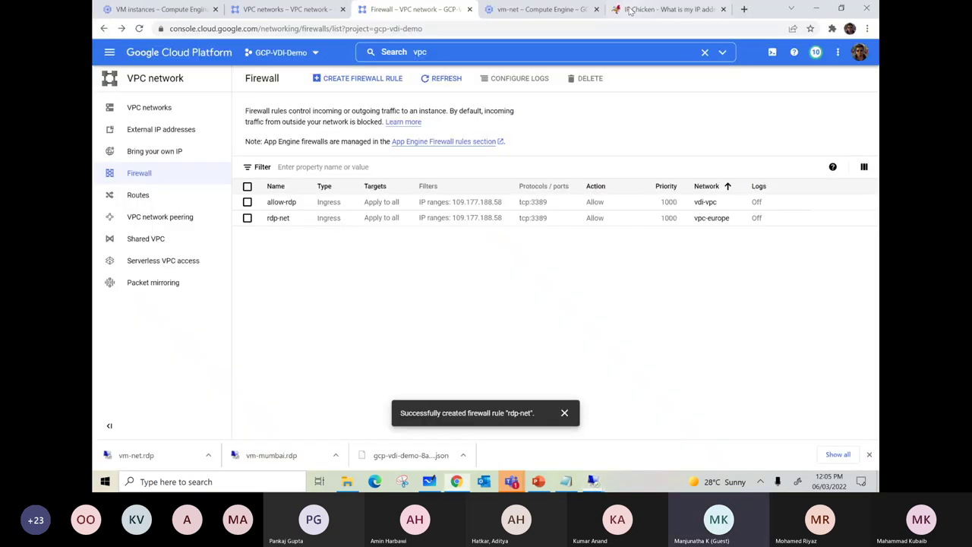
mouse_move(593, 481)
left_click(540, 431)
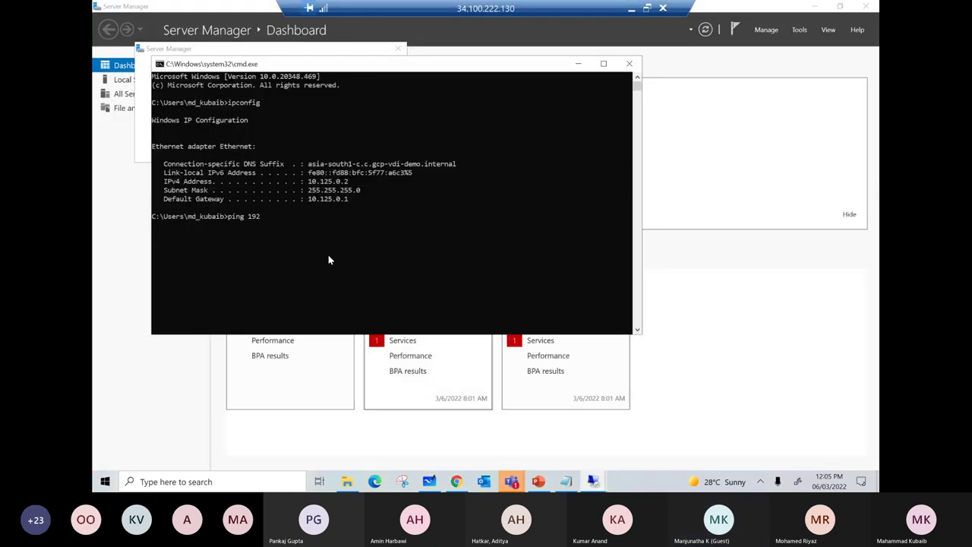
key("BackSpace")
key("BackSpace")
key("BackSpace")
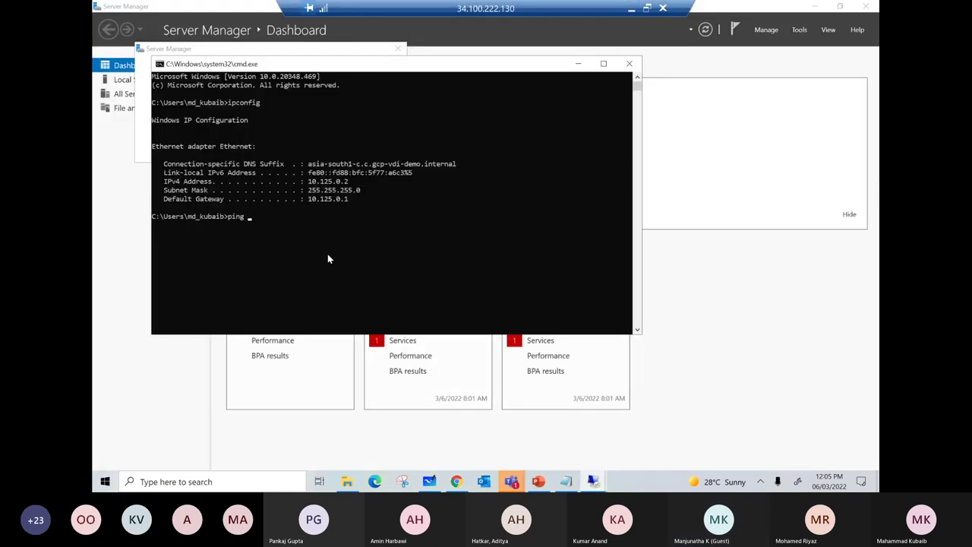
right_click(327, 259)
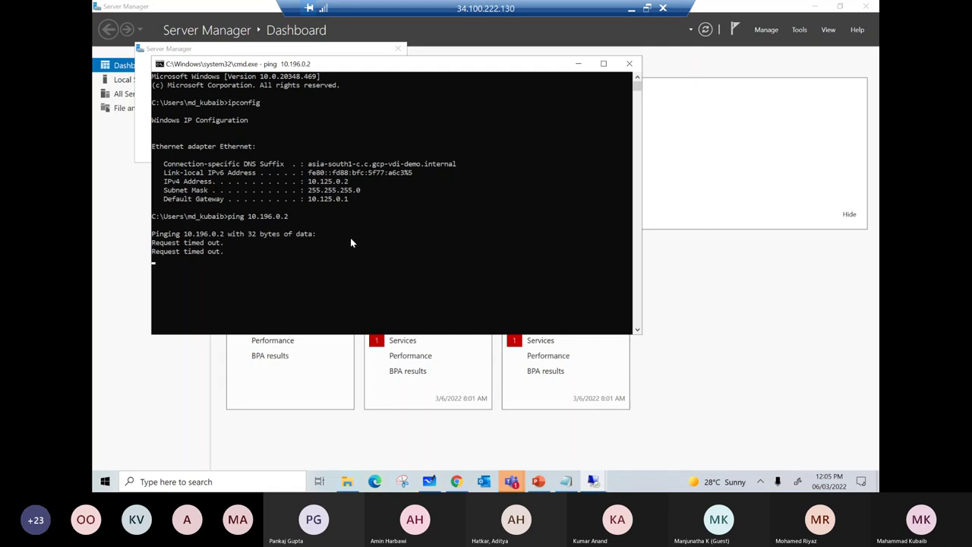
left_click(632, 10)
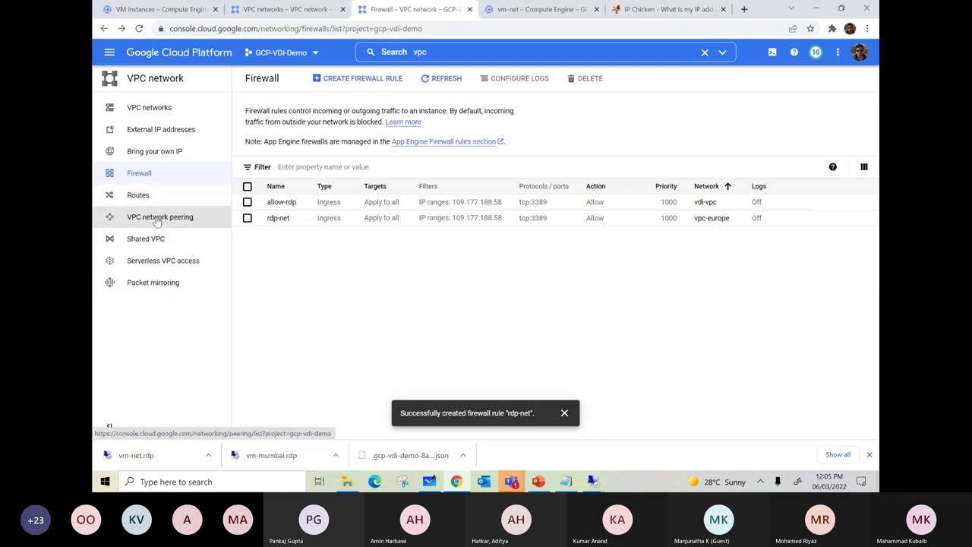
- Start a new VPC peering connection named peering-mim-net
left_click(156, 220)
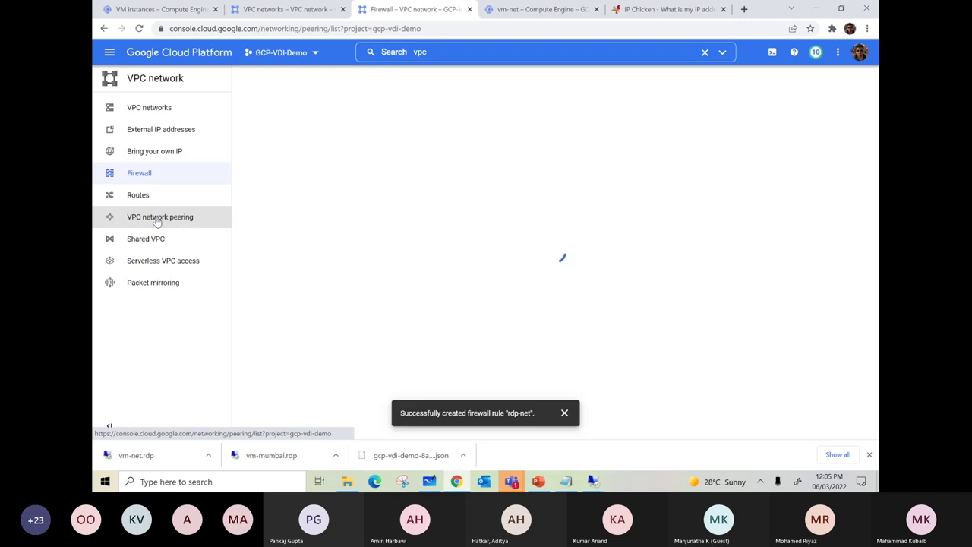
left_click(475, 216)
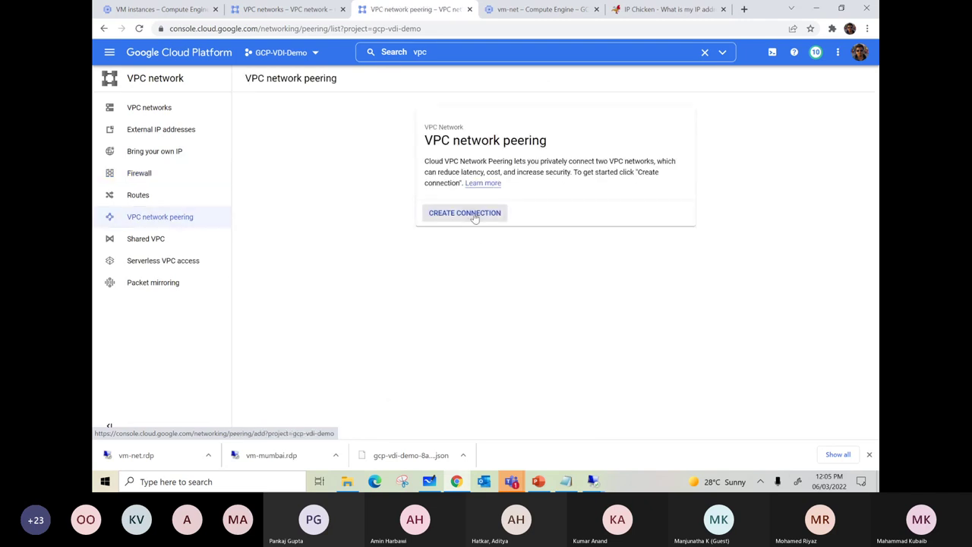
left_click(279, 192)
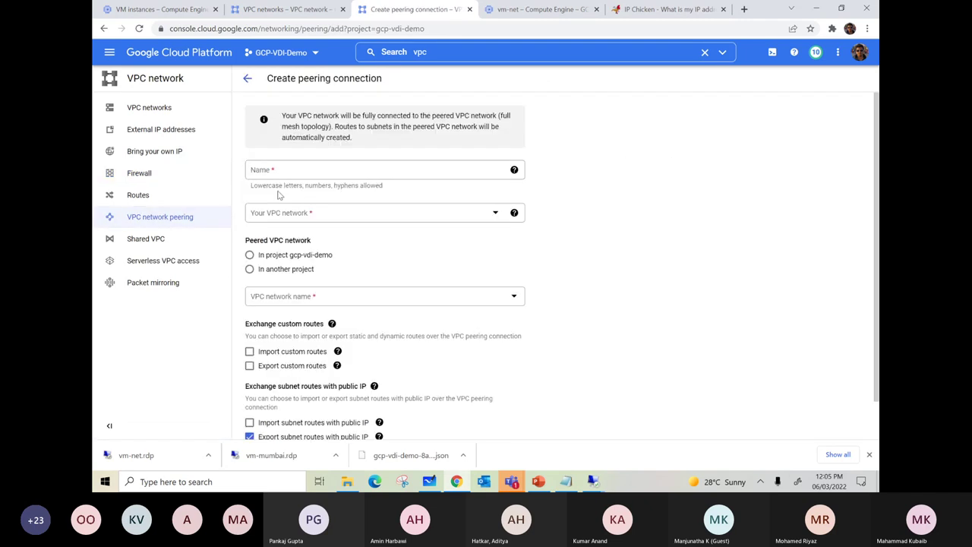
left_click(279, 173)
type("peeri")
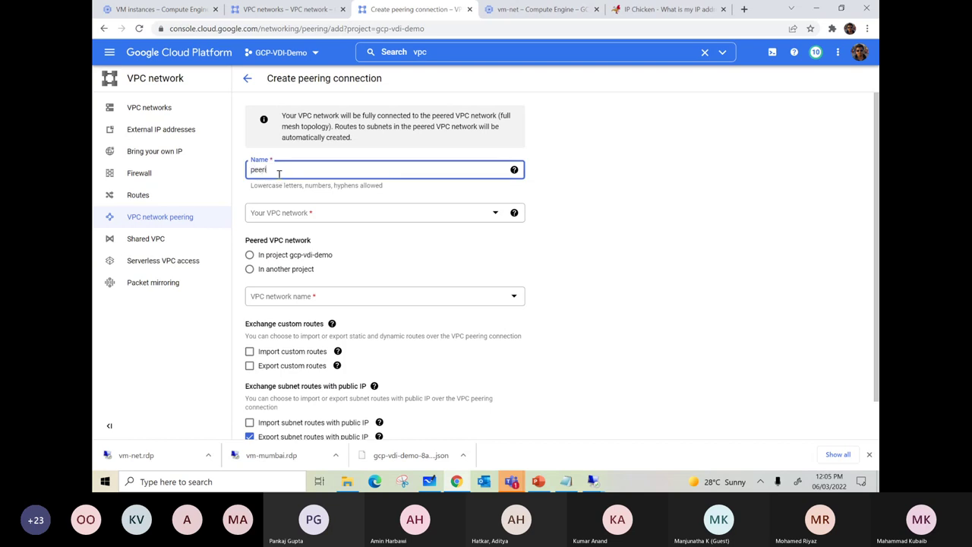
type("ng-mi")
type("m-net")
- Choose vdi-vpc as your network and set the peer to a network in another project
left_click(475, 215)
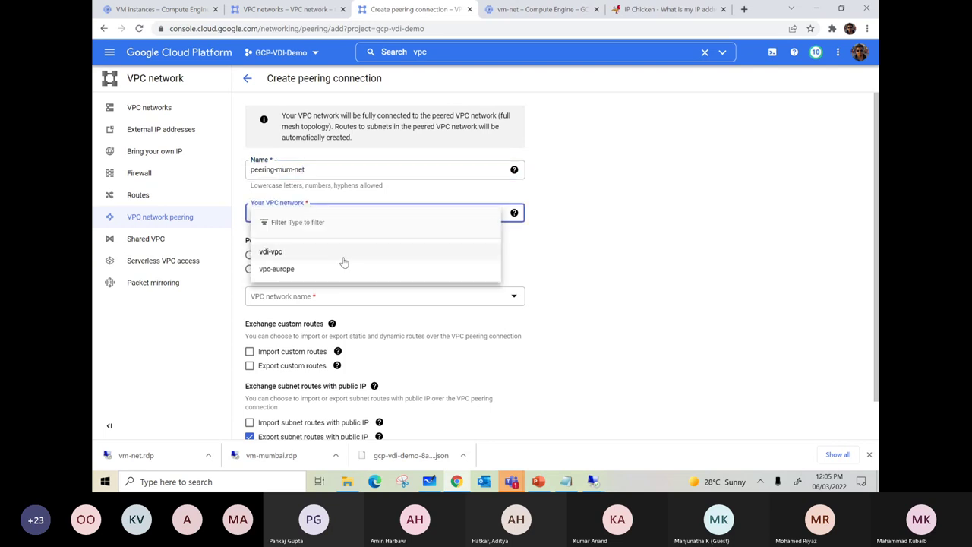
left_click(281, 256)
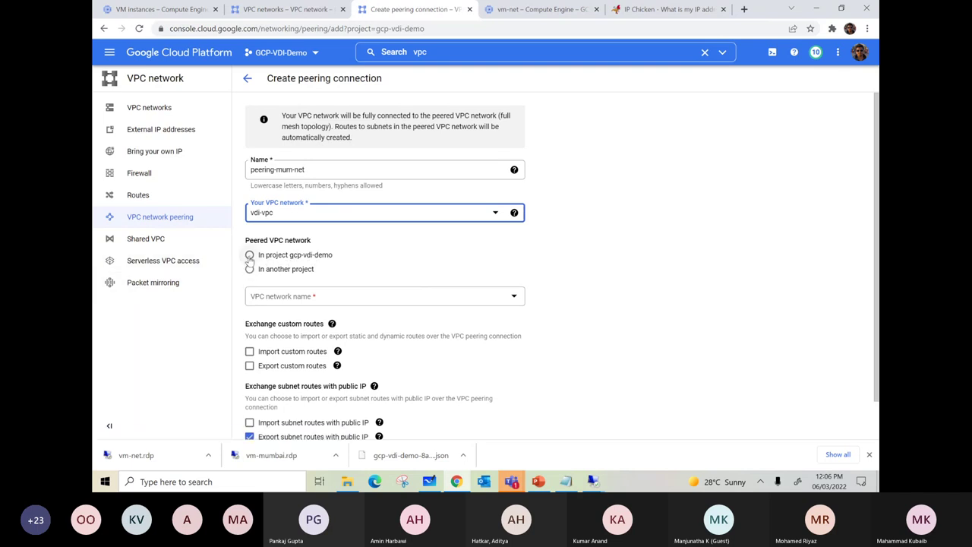
left_click(250, 256)
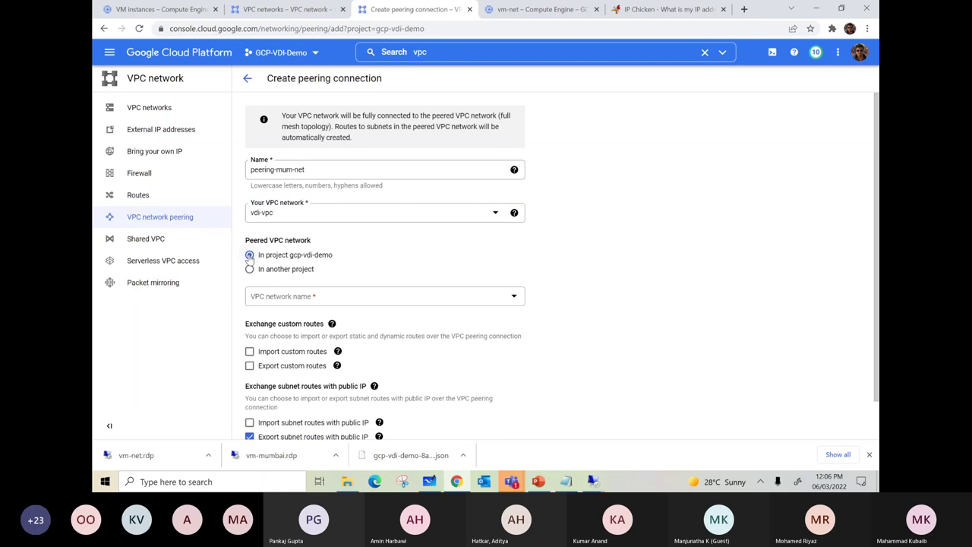
left_click(284, 270)
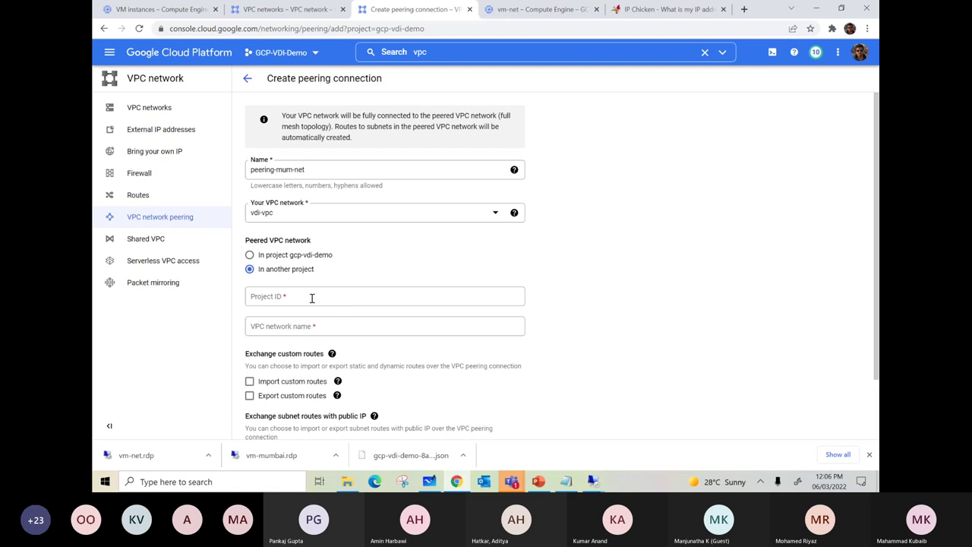
left_click(161, 9)
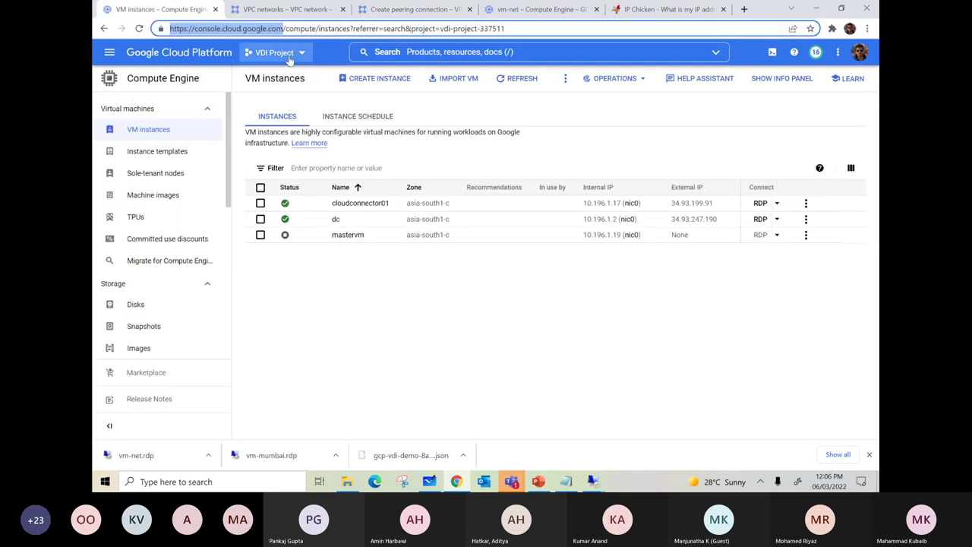
- Copy the project ID from the console home dashboard and return to the peering form
left_click(110, 51)
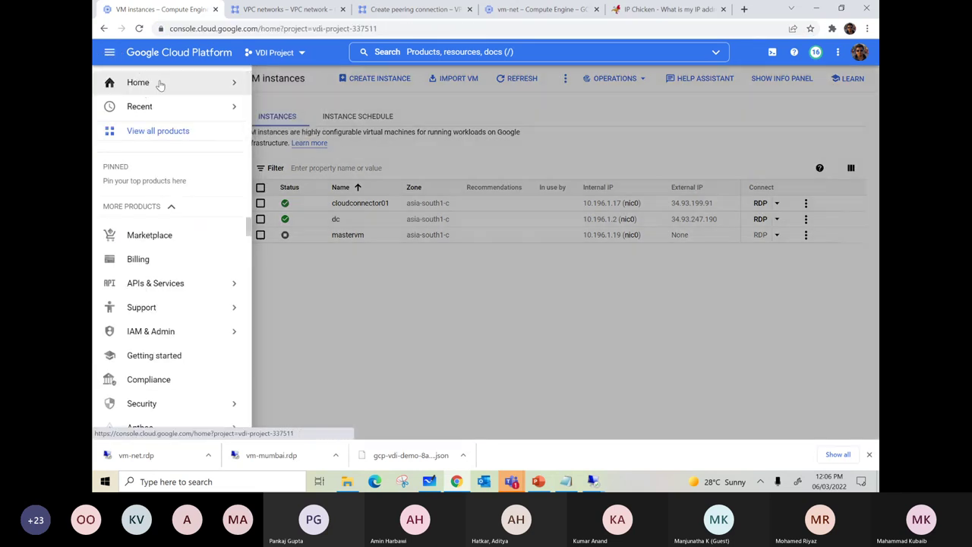
left_click(161, 84)
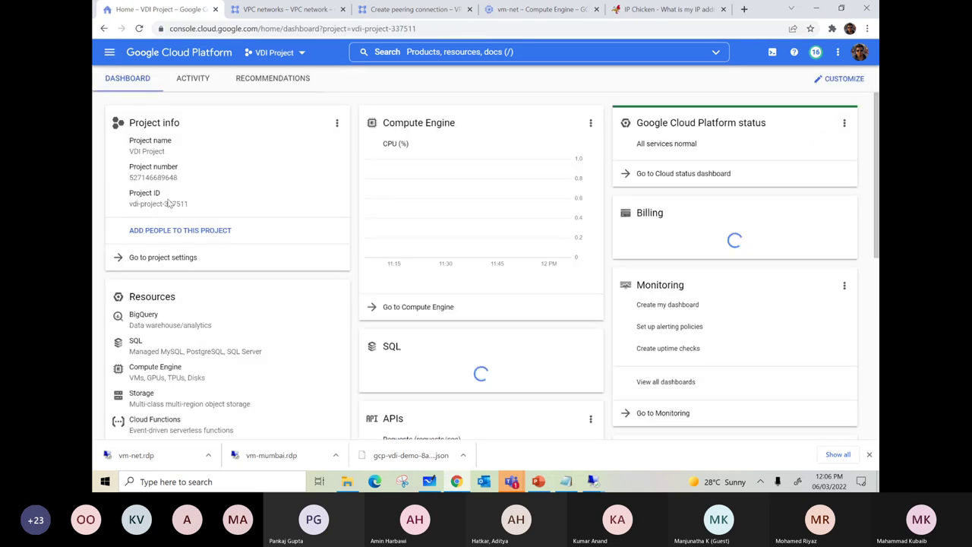
triple_click(191, 206)
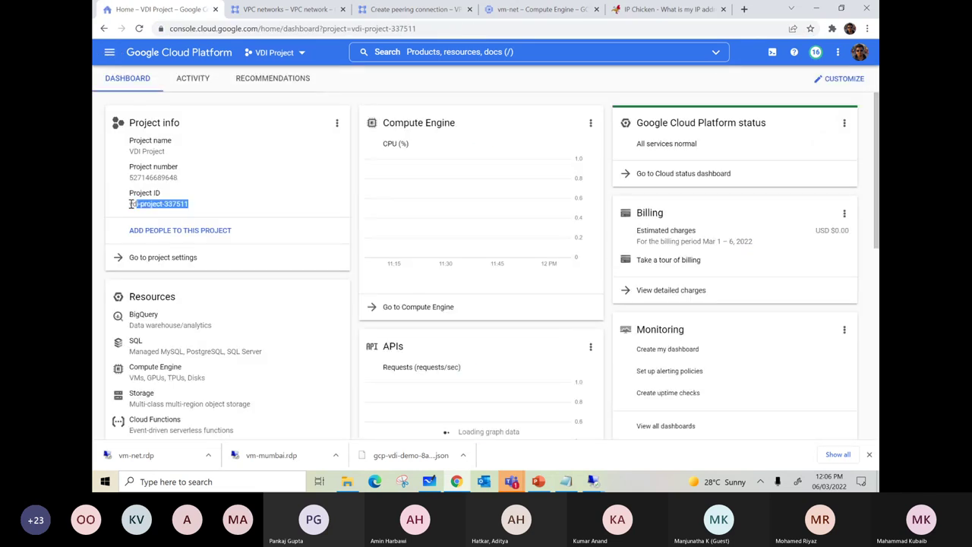
left_click(288, 15)
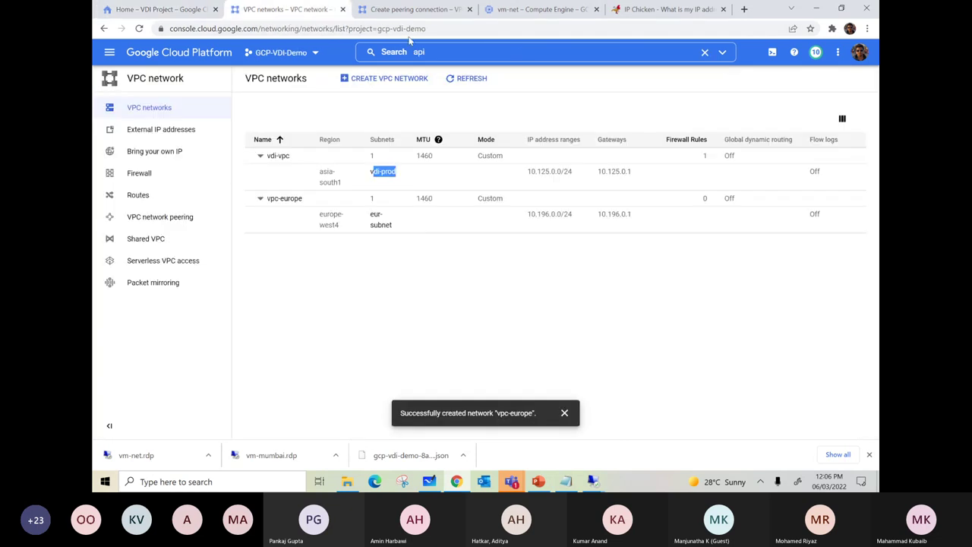
left_click(414, 9)
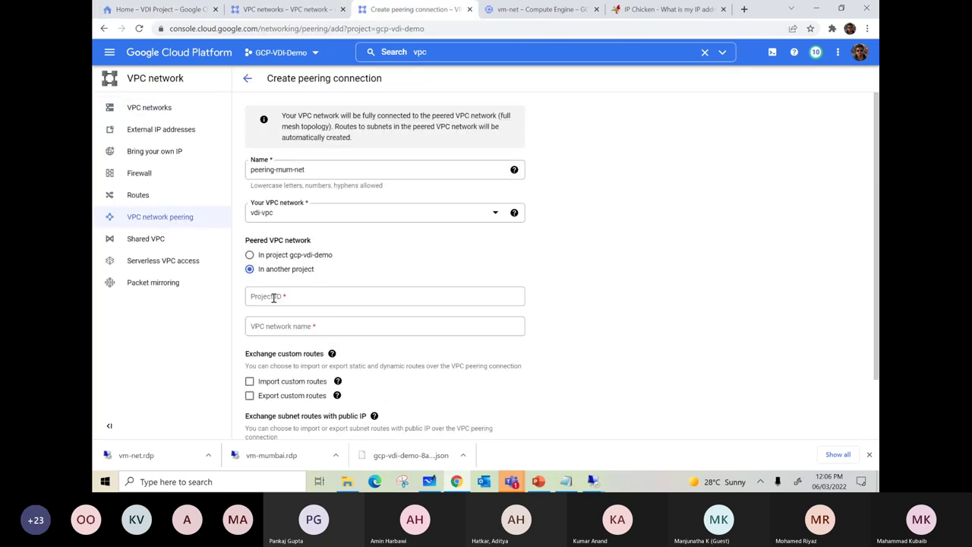
- Peer with vpc-europe in project gcp-vdi-demo and create peering-mum-net
left_click(250, 255)
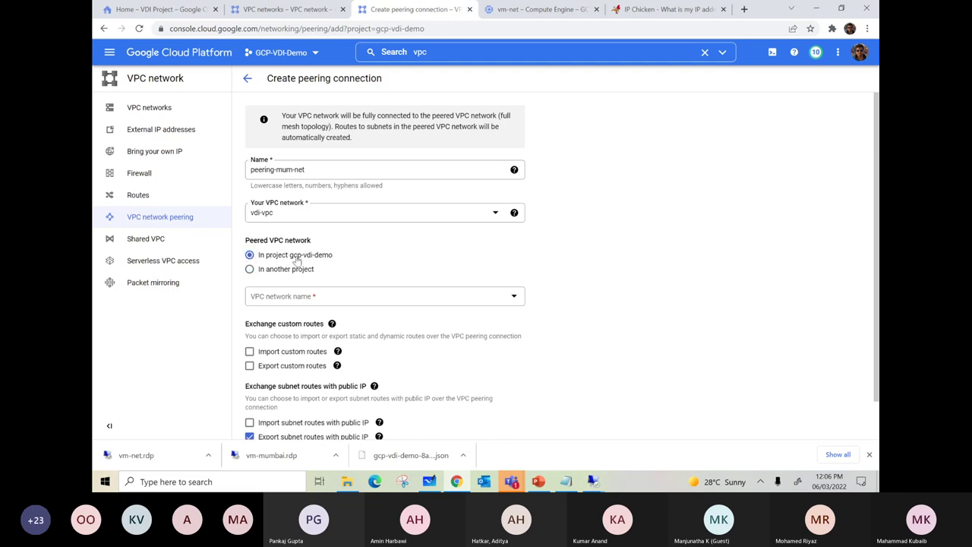
left_click(334, 297)
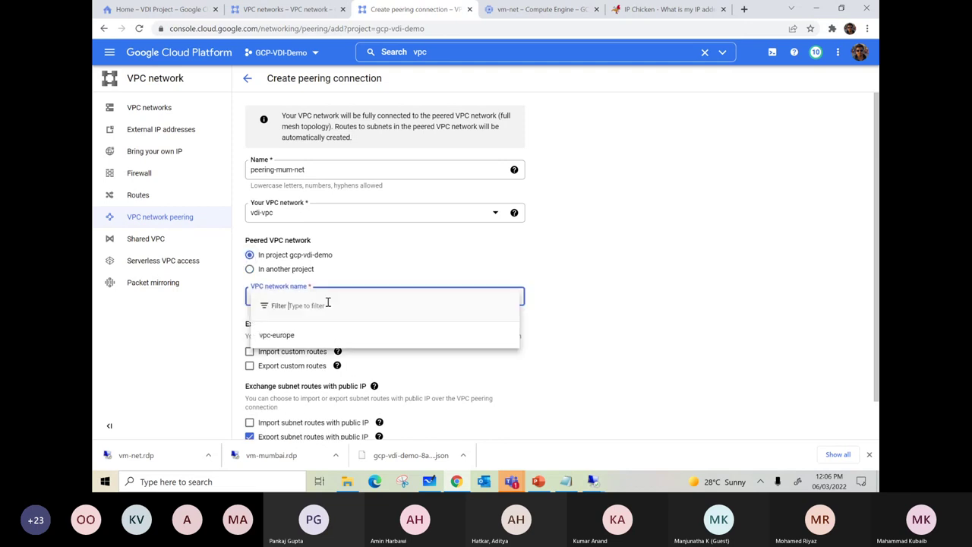
left_click(278, 336)
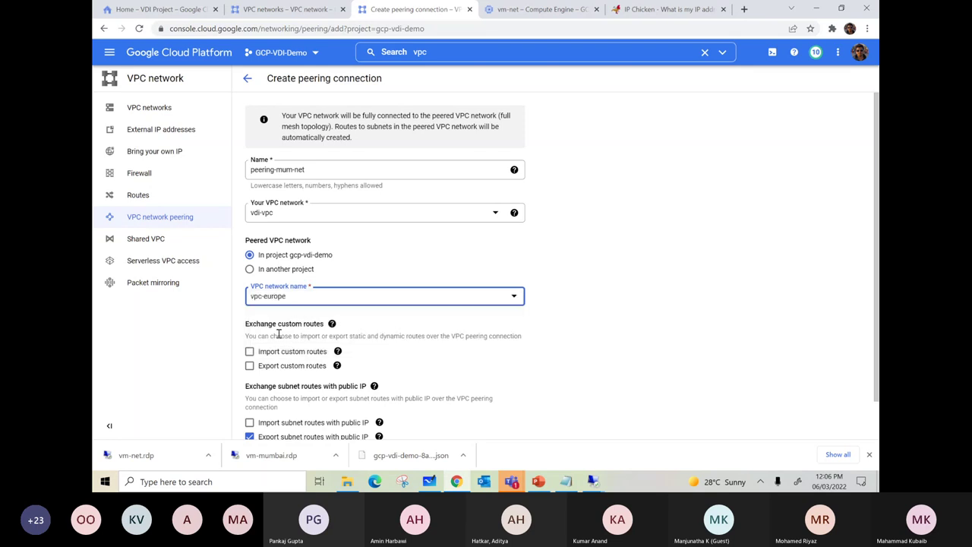
scroll(456, 314, "down", 1)
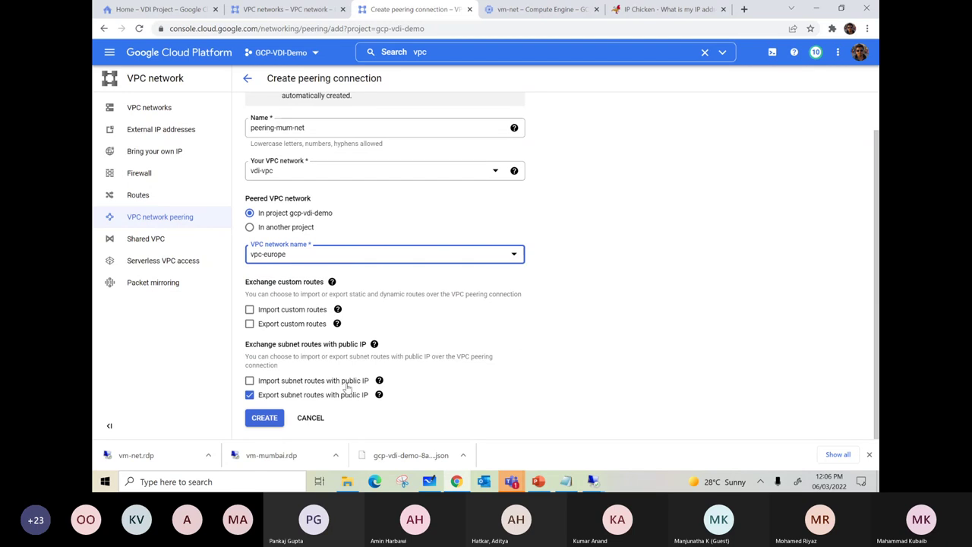
mouse_move(334, 334)
left_click(263, 420)
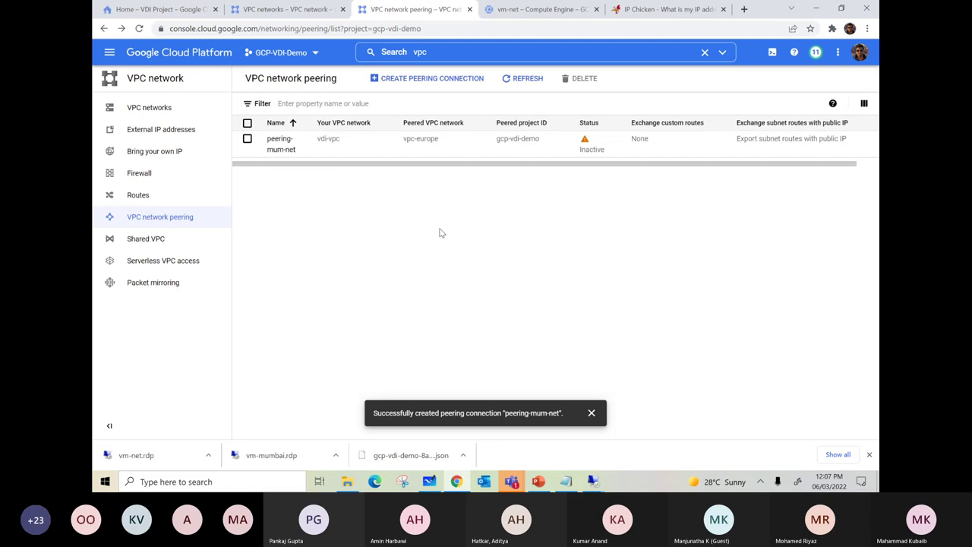
- Open a second peering connection form and enter the name 'peering-neth'
key("alt+Left")
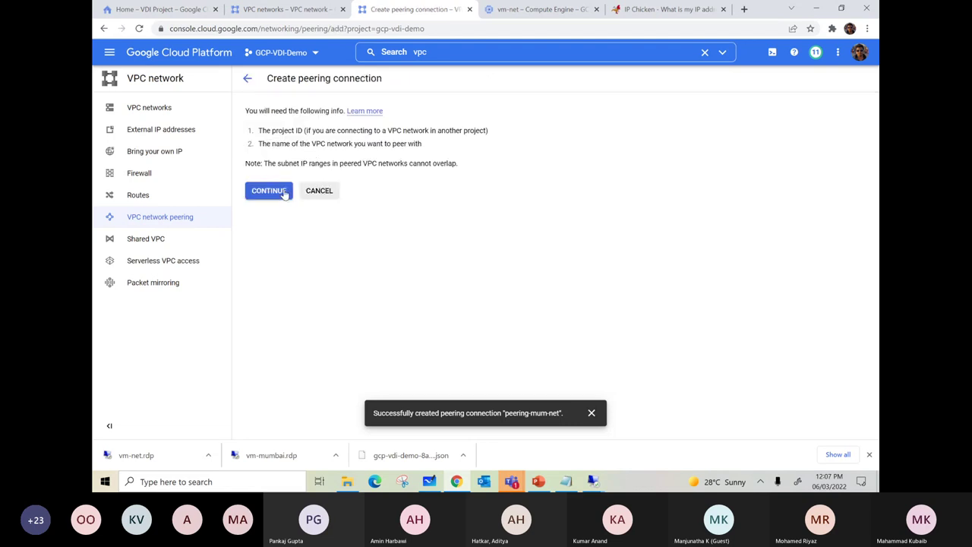
left_click(269, 191)
left_click(300, 174)
type("peering-neth")
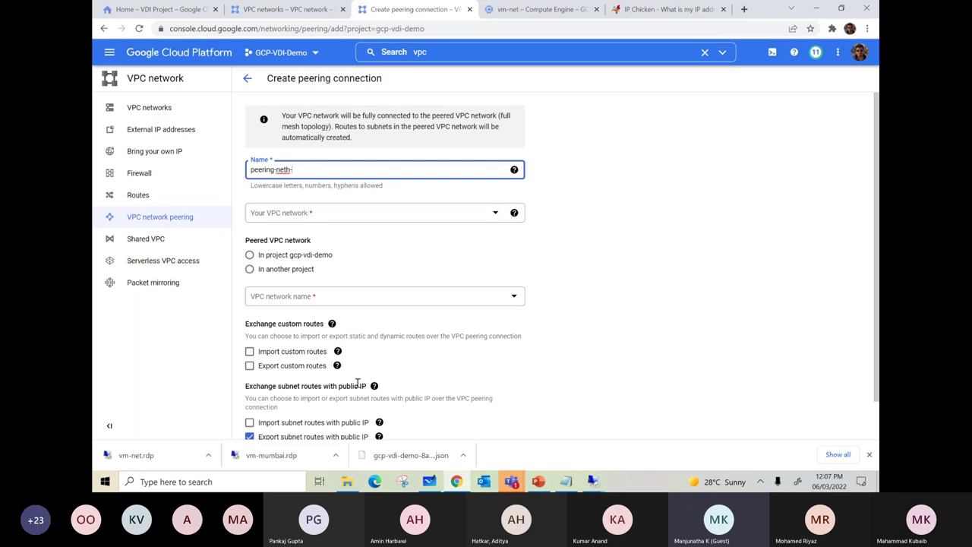
- Rerun ping 10.196.0.2 in vm-mumbai's command prompt, which still times out
mouse_move(592, 481)
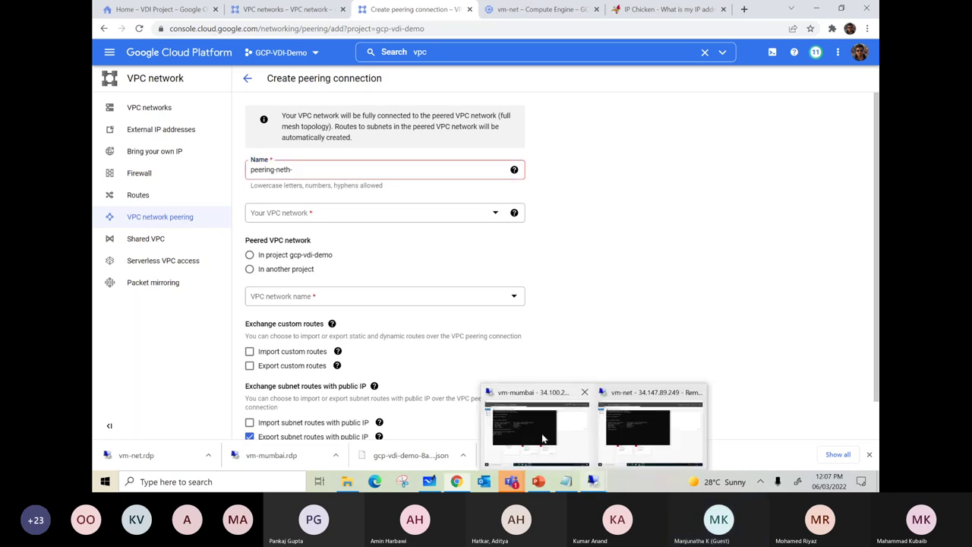
left_click(545, 425)
left_click(449, 295)
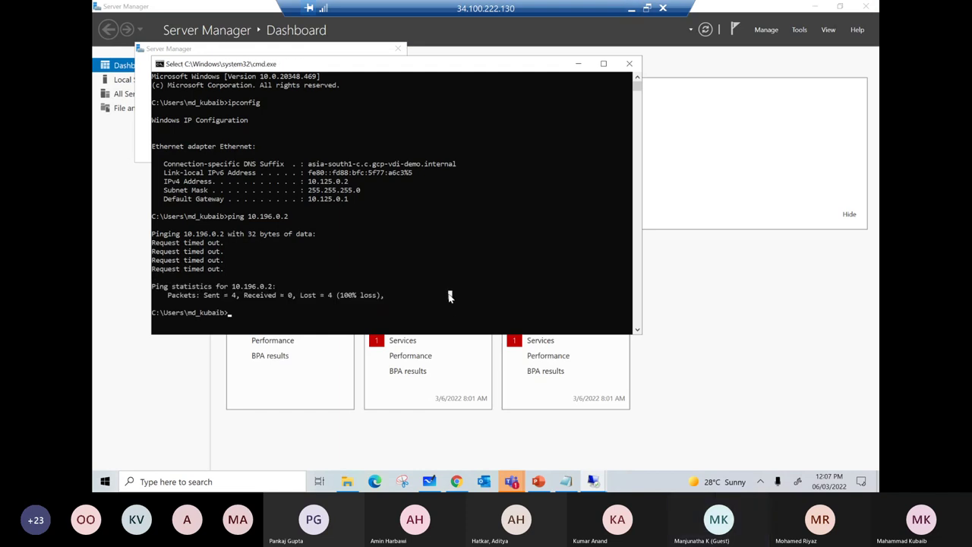
key("Up")
key("Return")
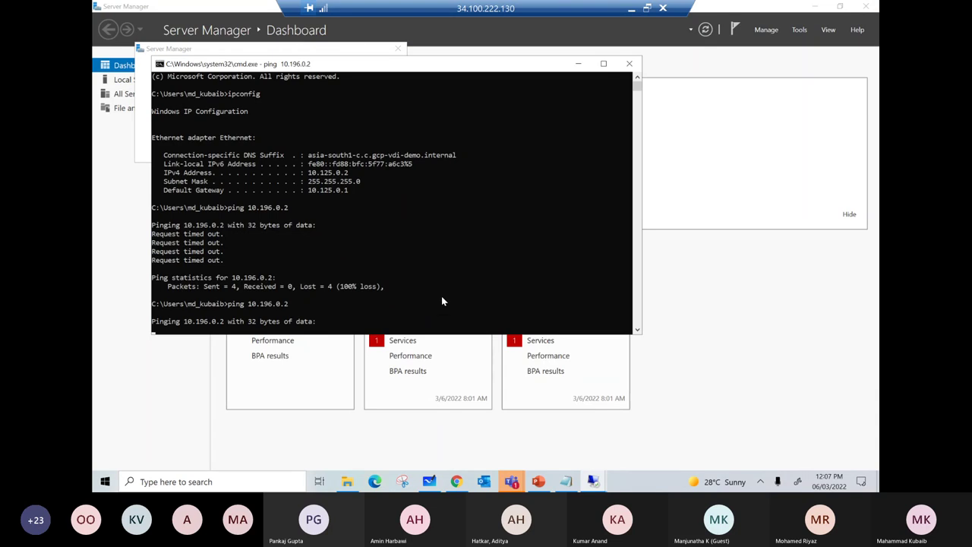
left_click(632, 11)
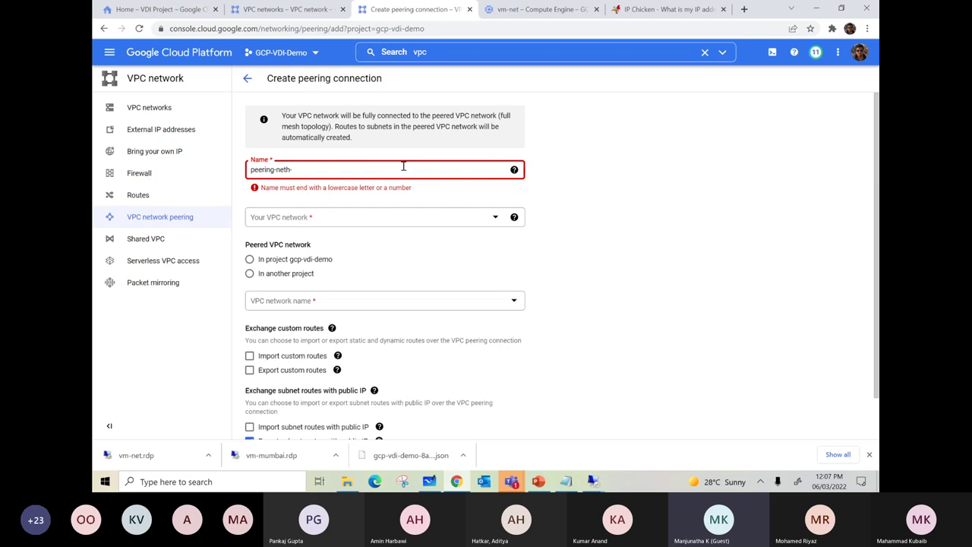
- Create peering 'peering-neth-mumbai' from vpc-europe to vdi-vpc in project gcp-vdi-demo
type("mumbai")
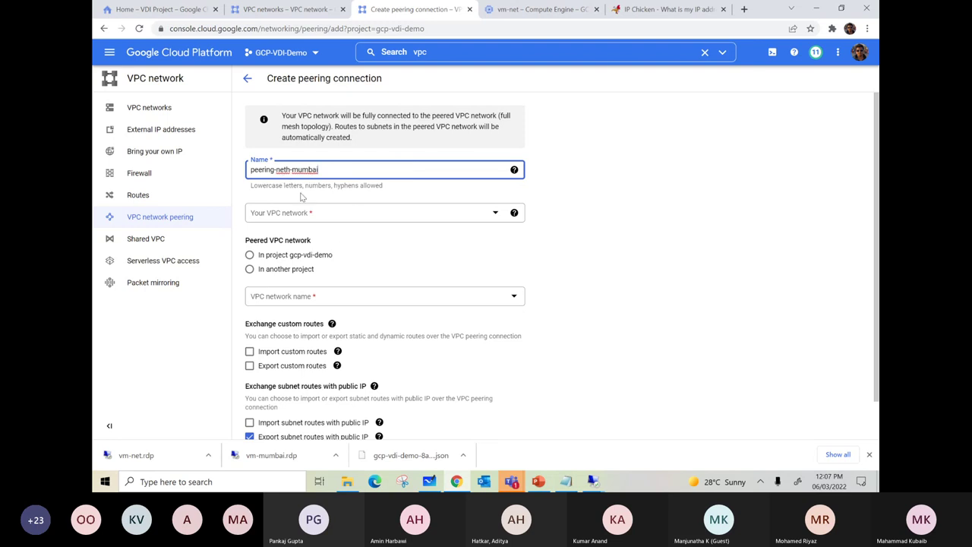
left_click(360, 215)
left_click(275, 275)
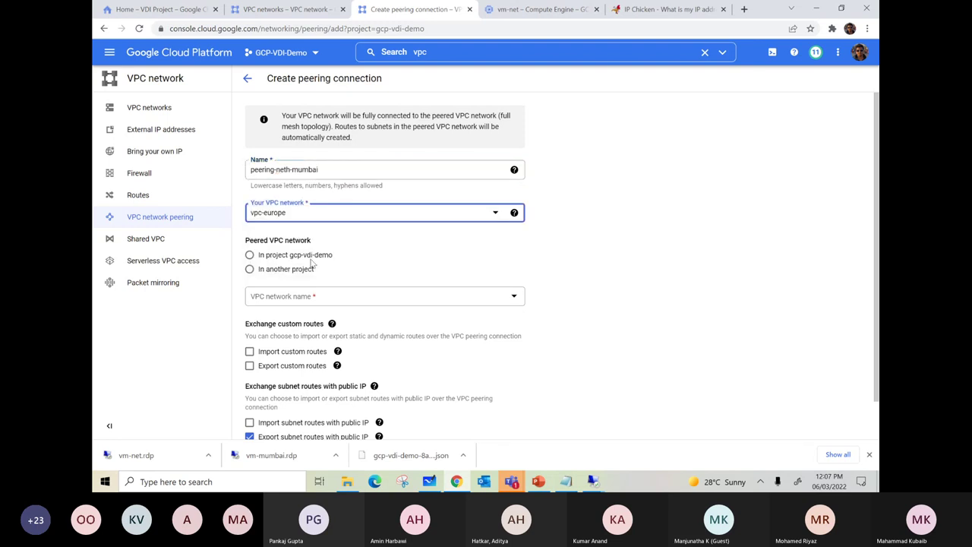
scroll(402, 265, "down", 1)
left_click(275, 215)
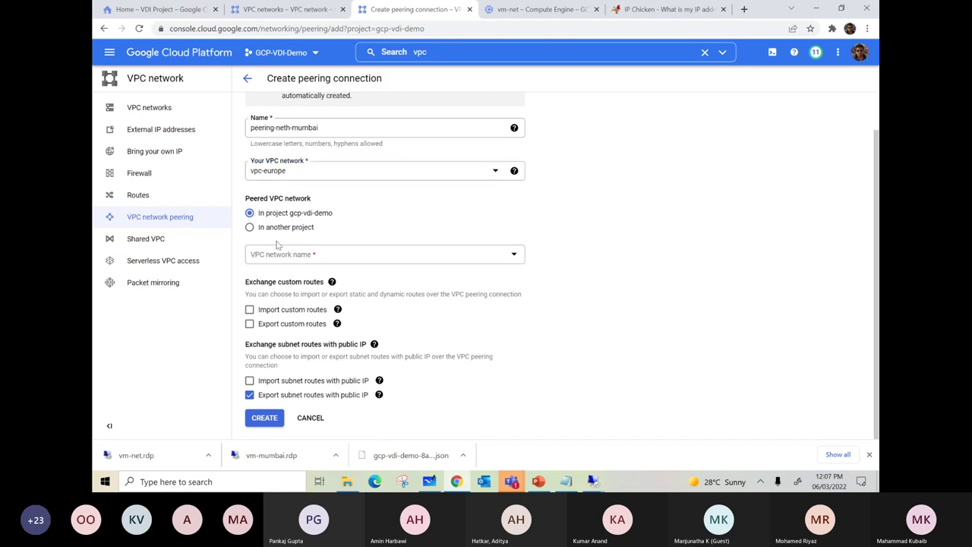
left_click(316, 255)
left_click(272, 294)
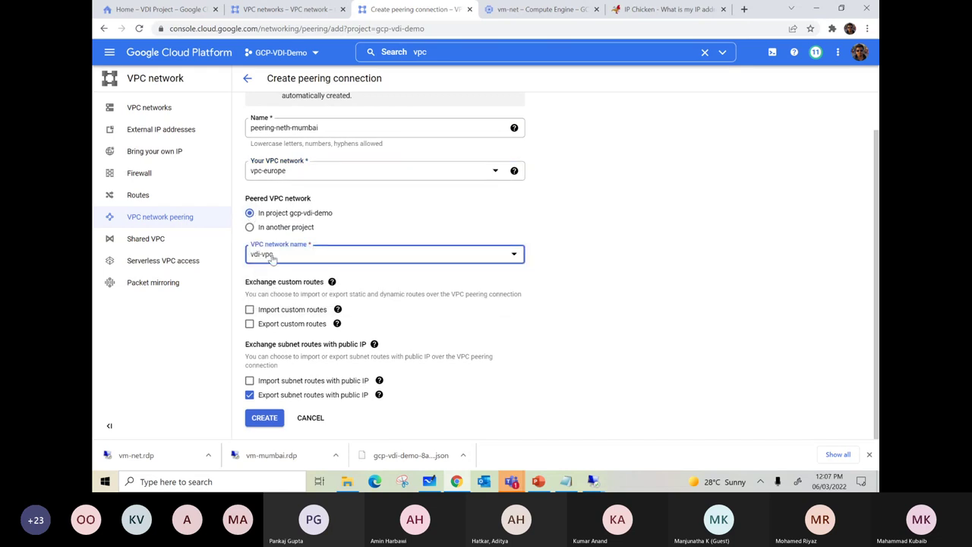
left_click(266, 418)
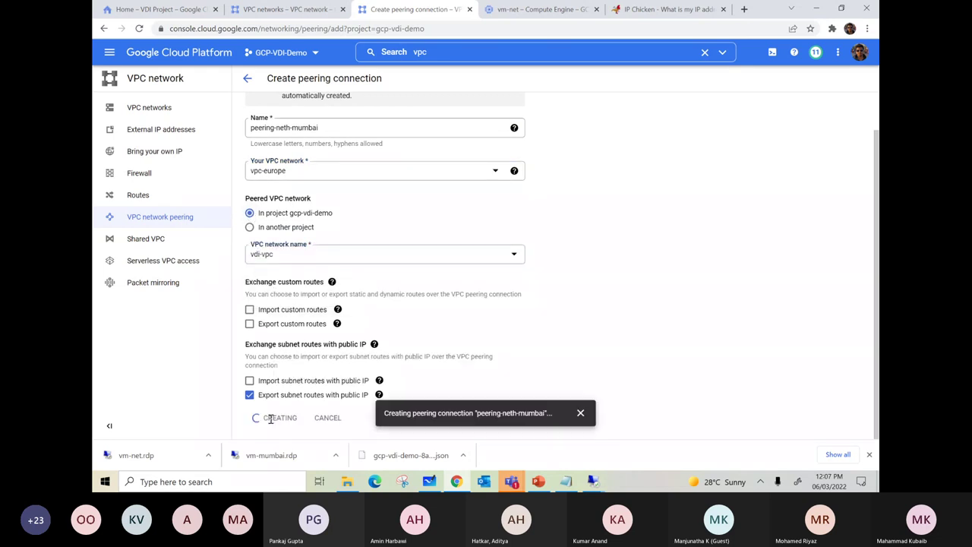
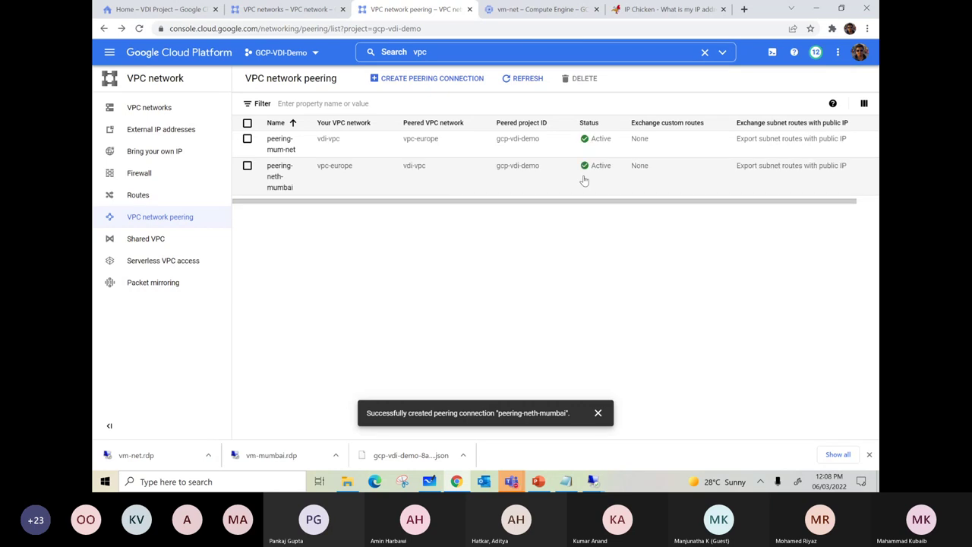
- Refresh the peering list so both connections show Active, then switch to the vm-mumbai remote session
left_click(522, 79)
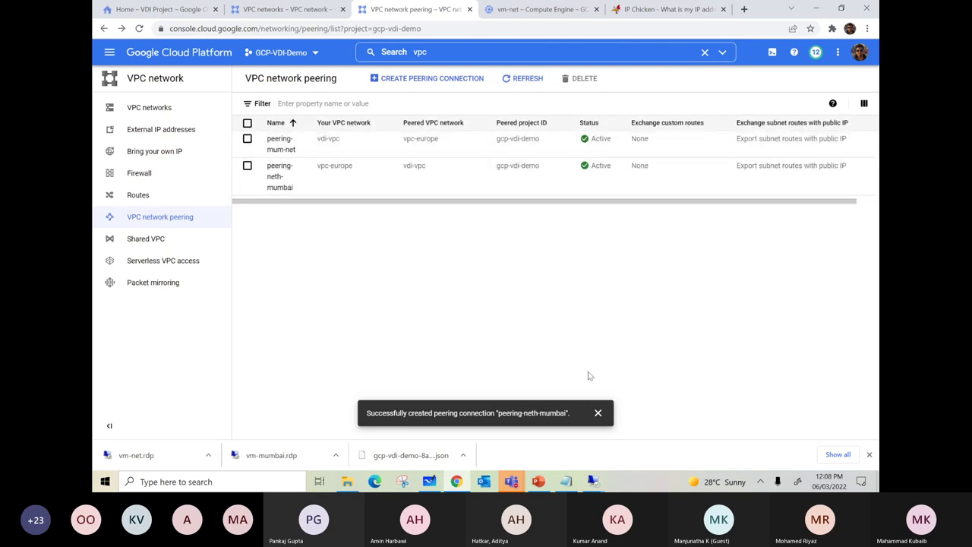
mouse_move(593, 481)
left_click(531, 435)
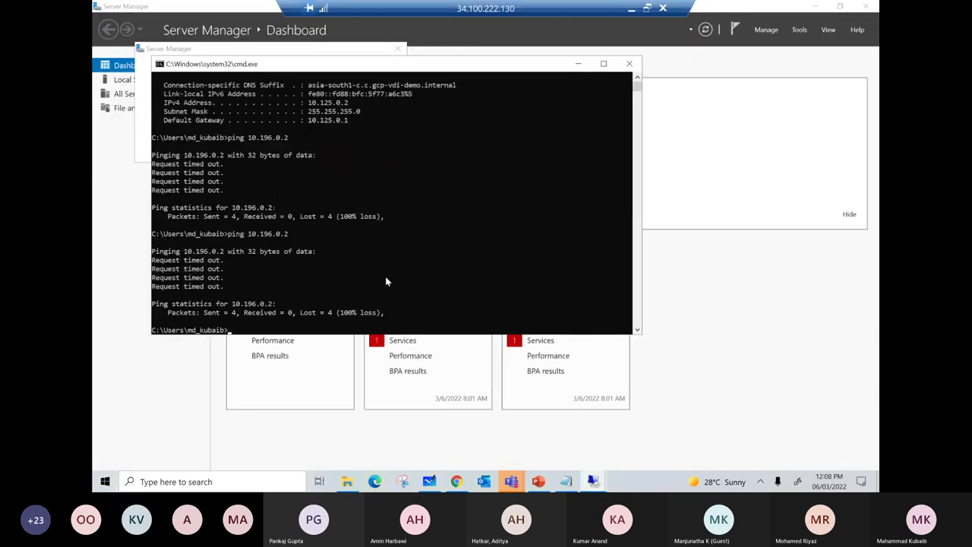
- On vm-mumbai, rerun the ping to 10.196.0.2 and confirm it still times out
key("Up")
key("Return")
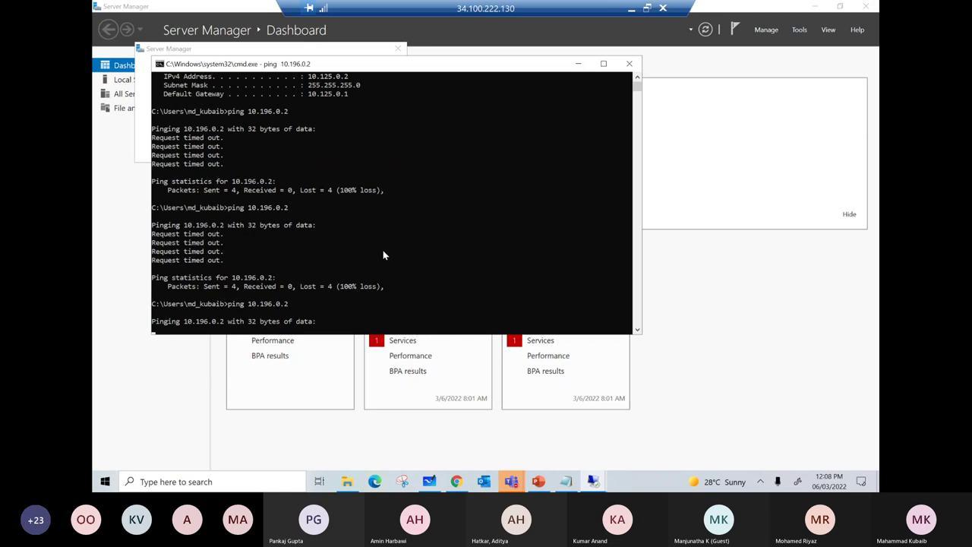
scroll(383, 255, "up", 2)
mouse_move(324, 126)
left_mouse_down()
mouse_move(346, 133)
mouse_move(327, 116)
mouse_move(309, 122)
left_mouse_up()
key("super+c")
scroll(349, 133, "up", 2)
right_click(308, 121)
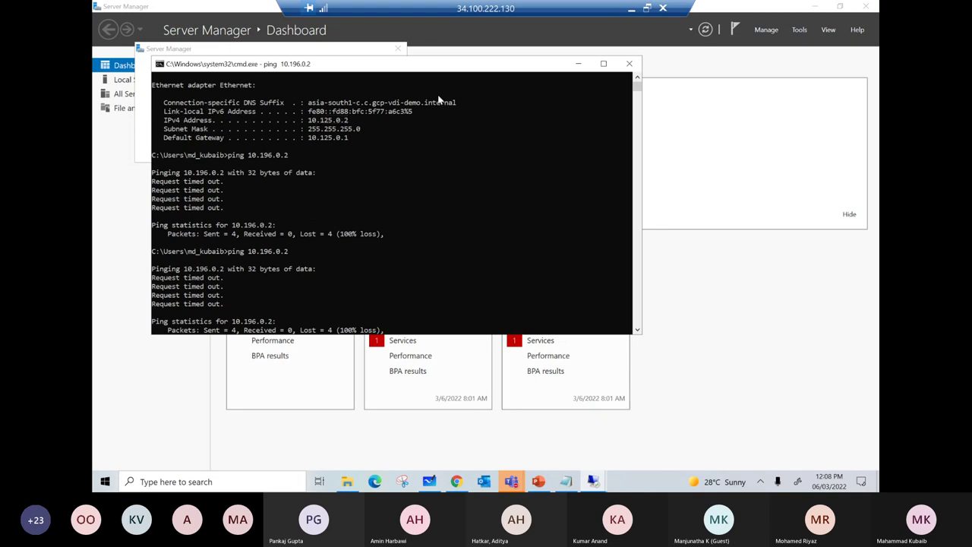
- On the Europe VM, ping 10.125.0.2, then return to the cloud console peering page
left_click(456, 481)
mouse_move(593, 482)
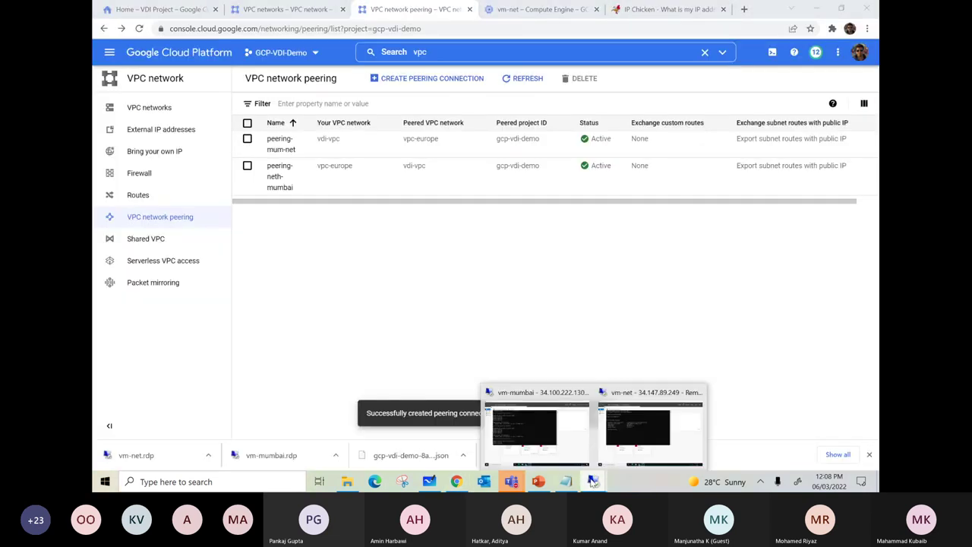
left_click(651, 420)
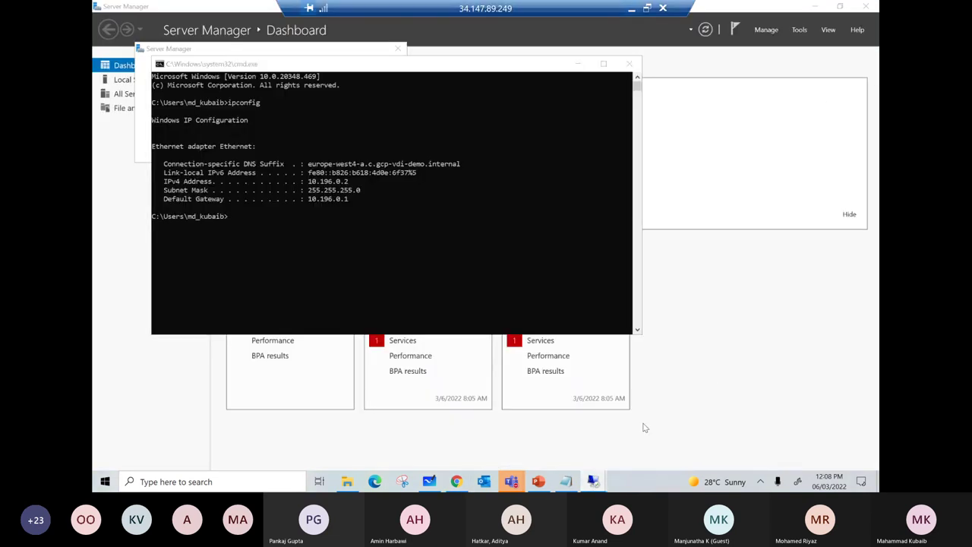
left_click(407, 258)
type("ping")
right_click(407, 260)
key("Return")
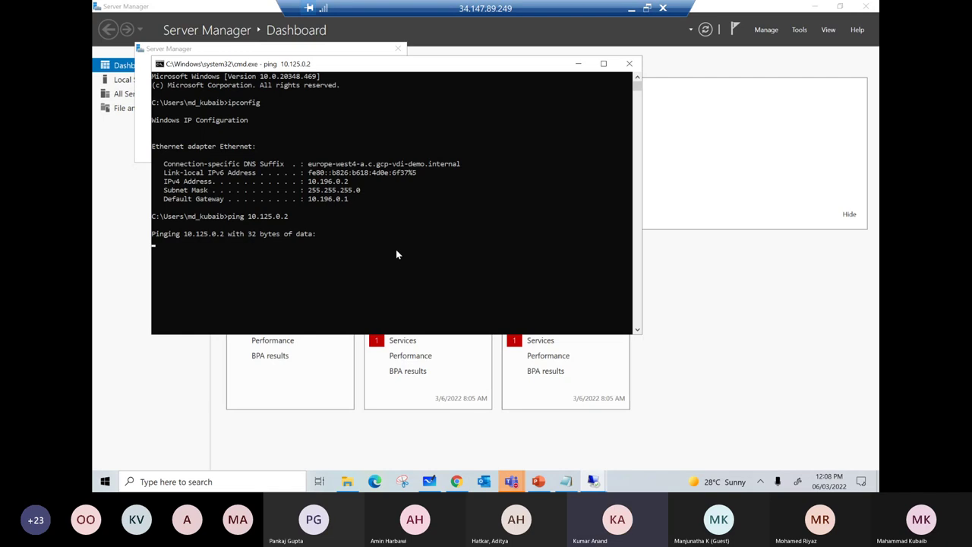
left_click(631, 9)
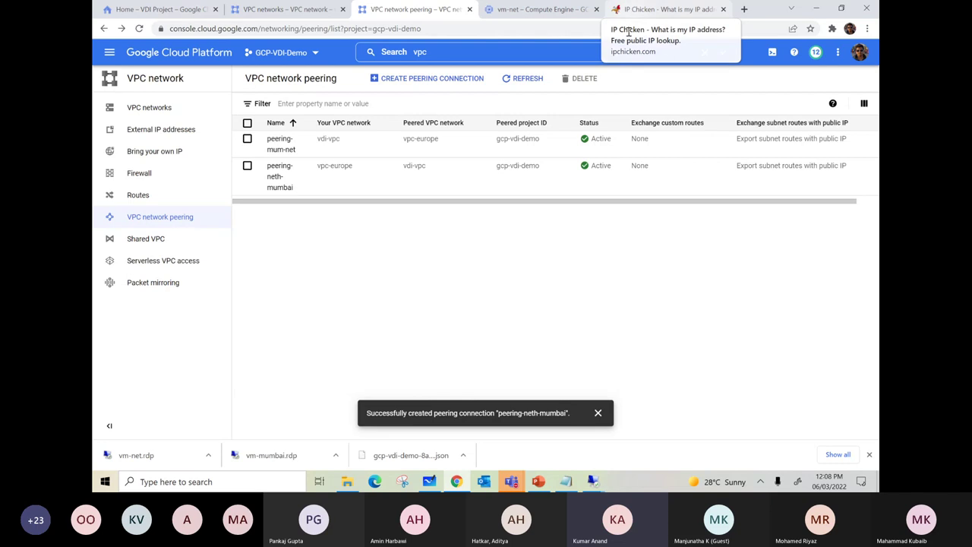
- Start a new firewall rule named icmp-mumbai on network vdi-vpc
left_click(165, 177)
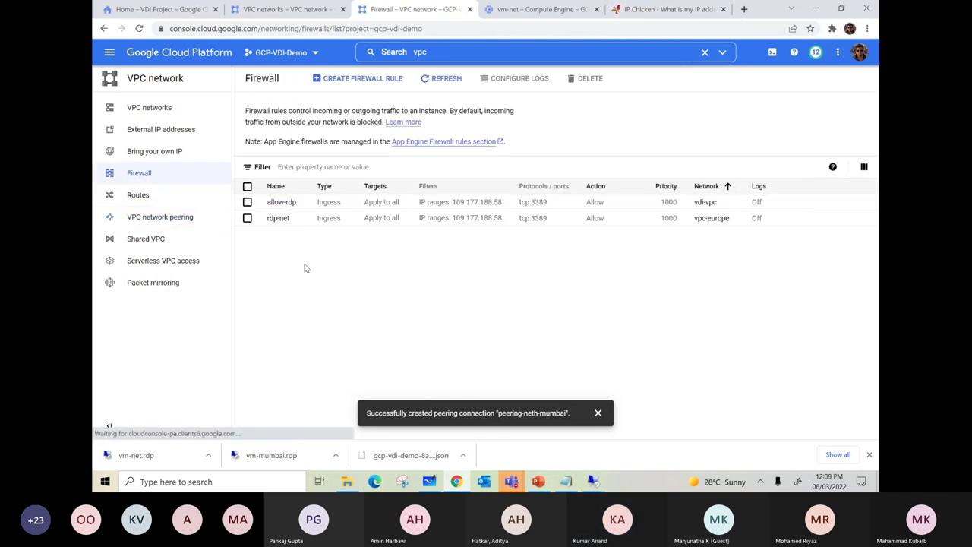
left_click(351, 79)
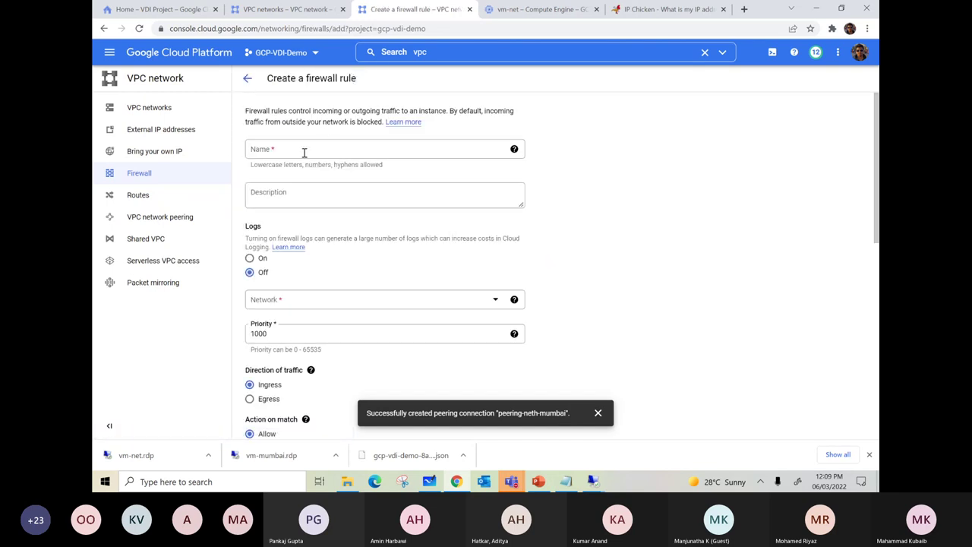
left_click(303, 152)
type("icmp-mumbai")
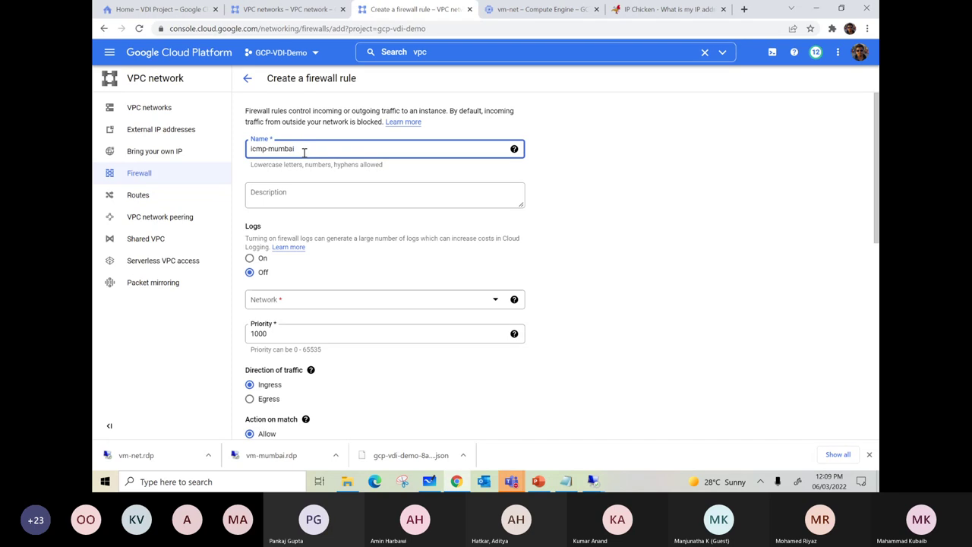
scroll(328, 250, "down", 1)
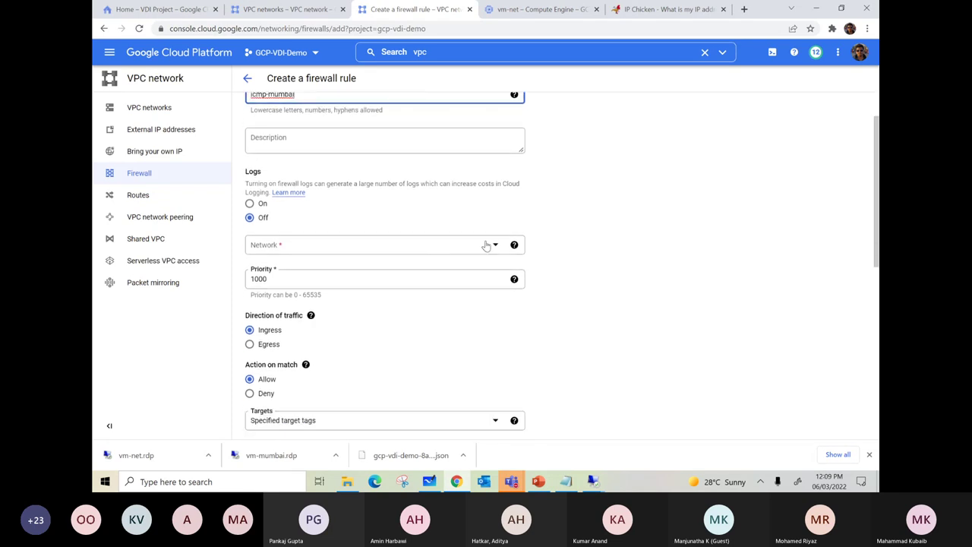
left_click(486, 244)
left_click(274, 281)
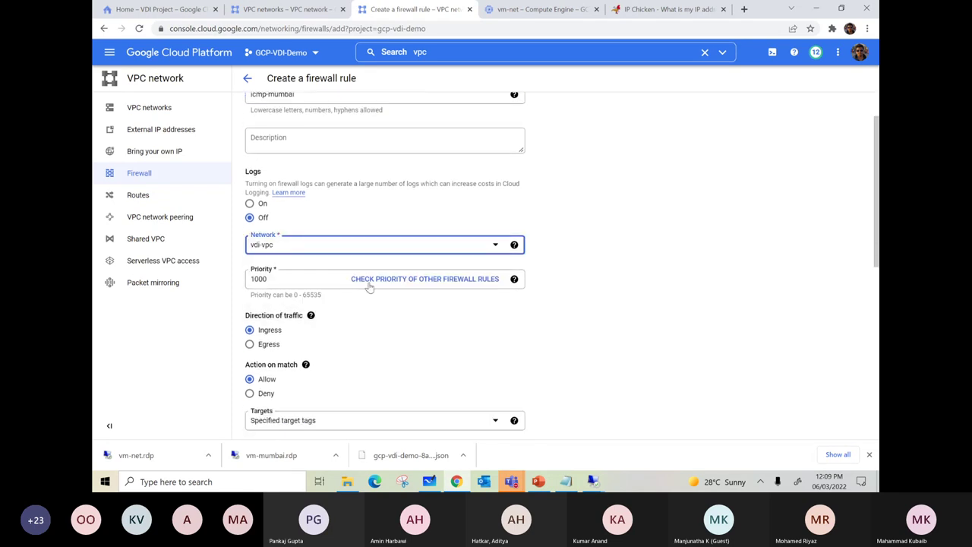
- Target the rule at all instances in the network
scroll(495, 289, "down", 2)
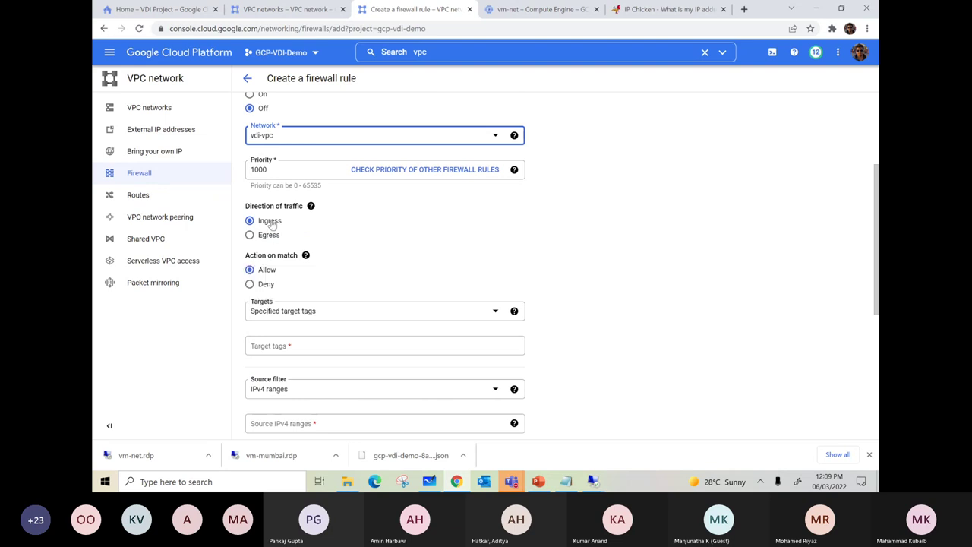
left_click(317, 312)
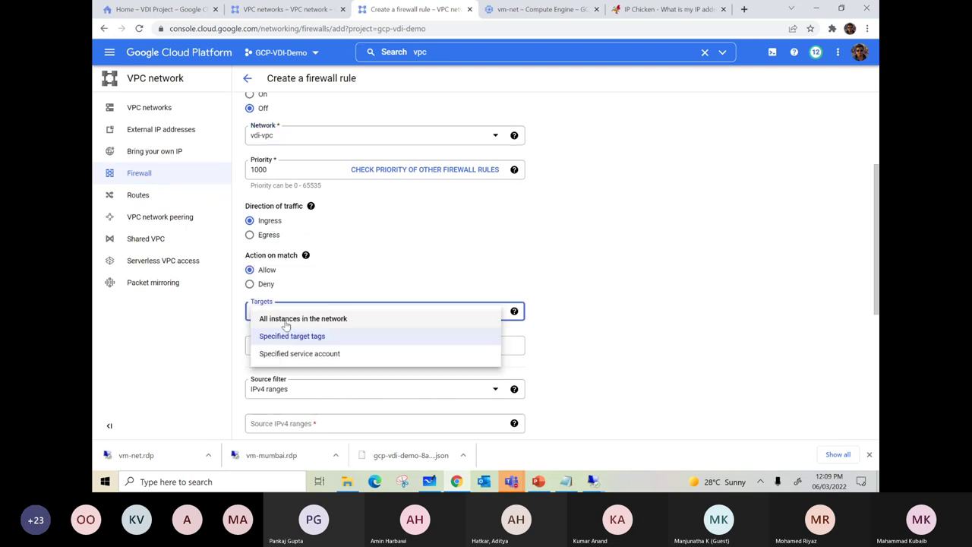
left_click(287, 322)
scroll(352, 332, "down", 2)
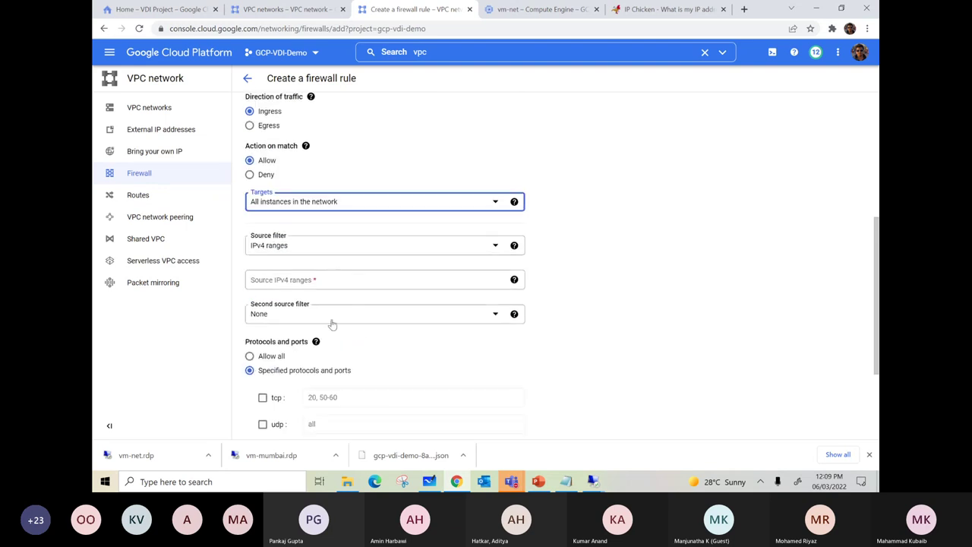
- Set the source IPv4 range to 10.196.0.0/24, copied from the Europe subnet
left_click(328, 282)
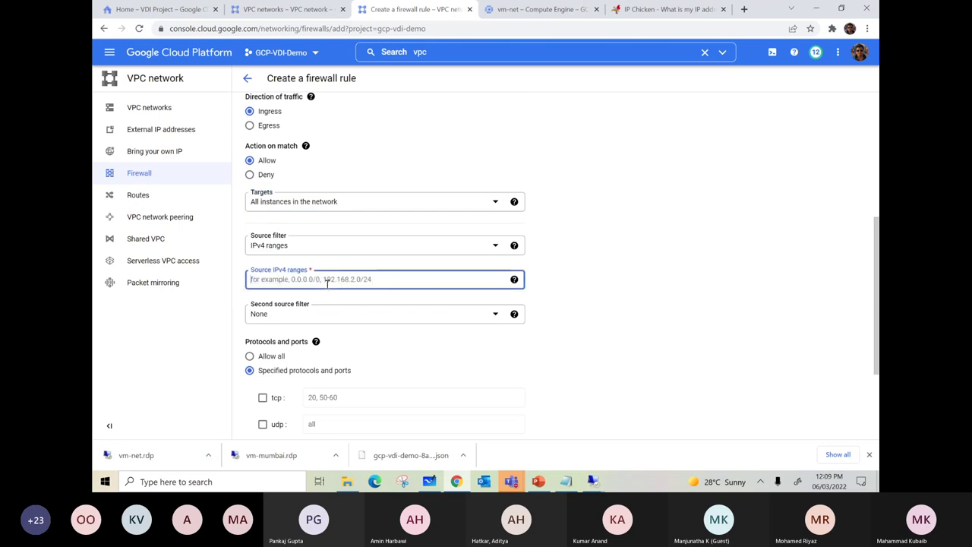
type("10.196.")
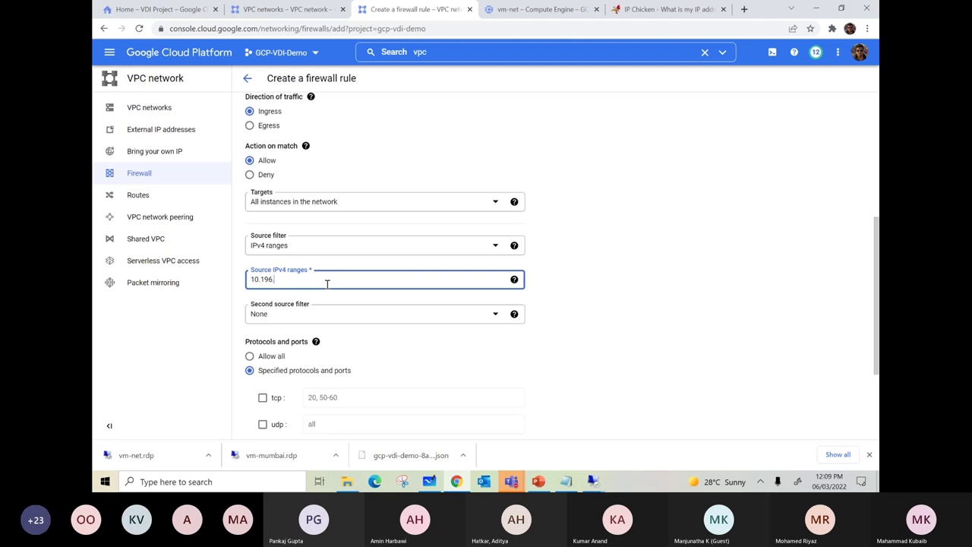
left_click(290, 11)
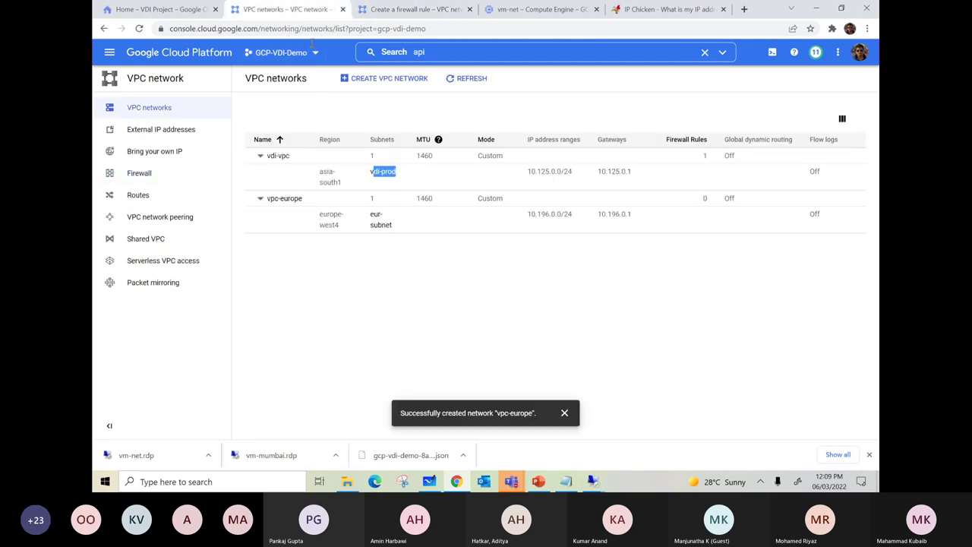
left_click_drag(573, 218, 527, 217)
right_click(535, 216)
left_click(544, 221)
left_click(414, 10)
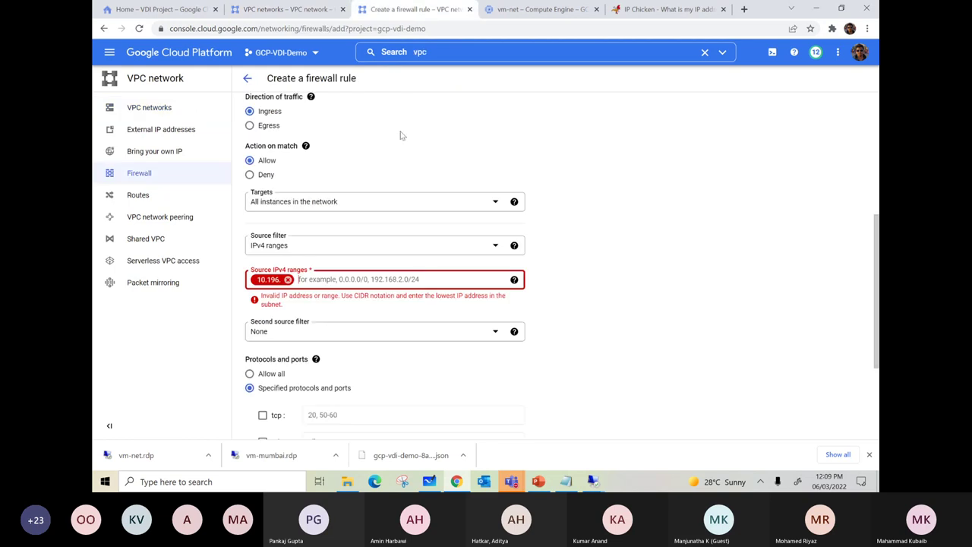
left_click(288, 279)
key("ctrl+v")
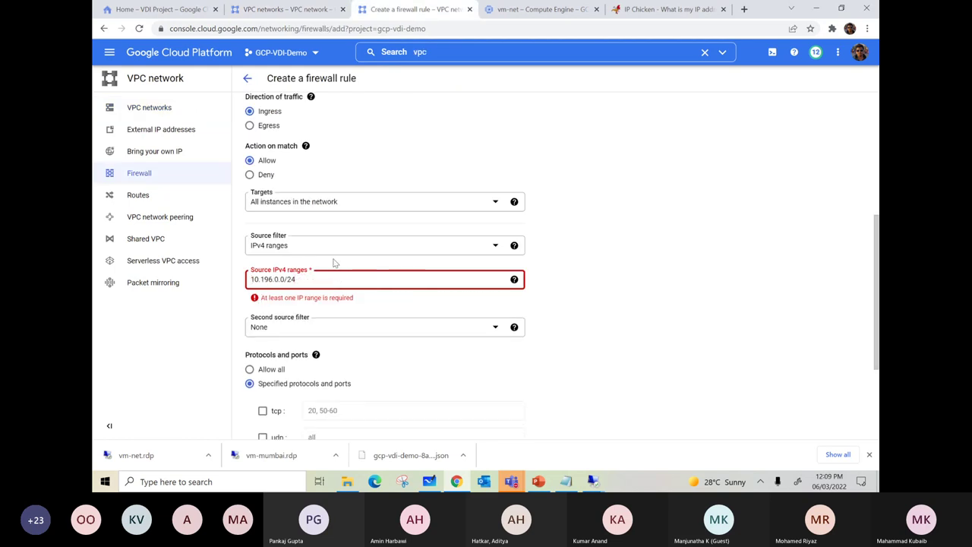
- Allow all protocols and ports and create the icmp-mumbai rule
scroll(327, 242, "up", 3)
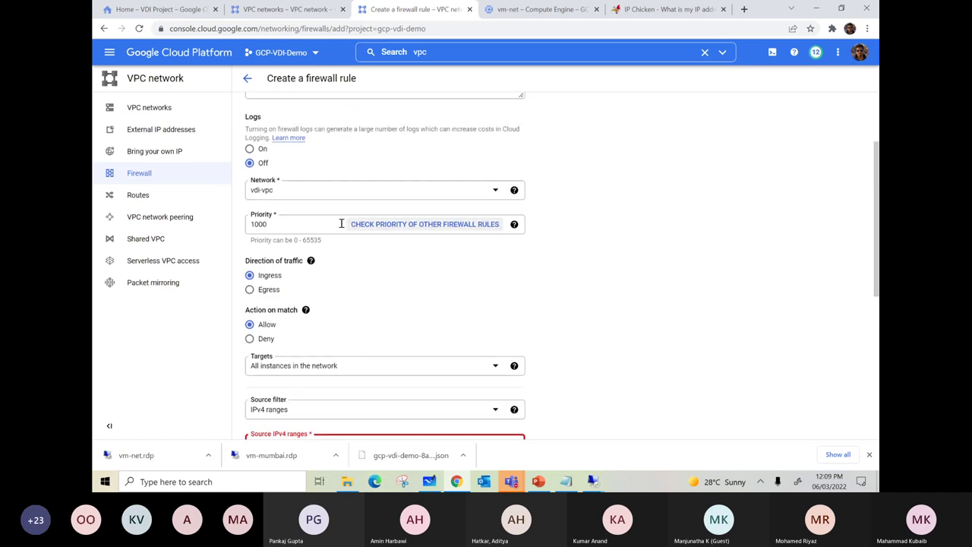
scroll(334, 220, "up", 2)
scroll(341, 227, "down", 6)
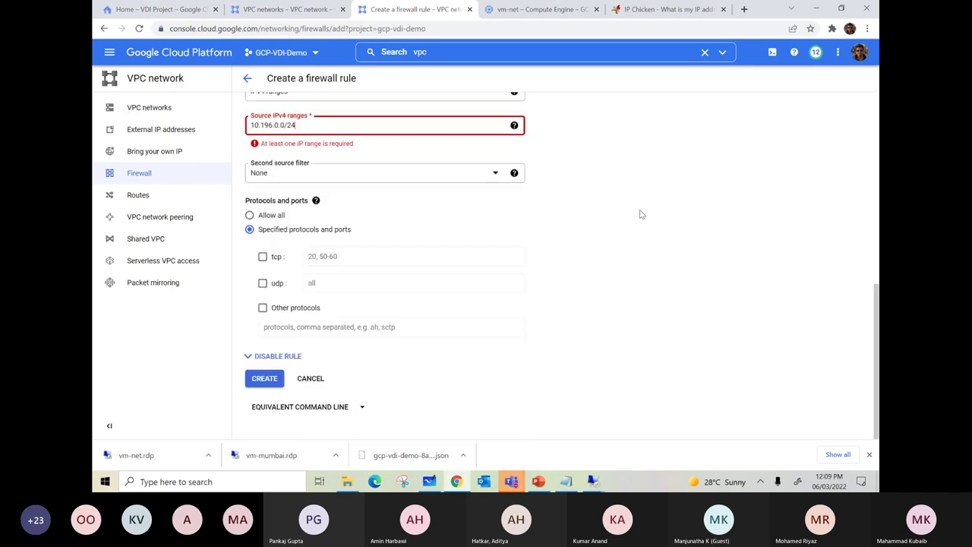
left_click(250, 215)
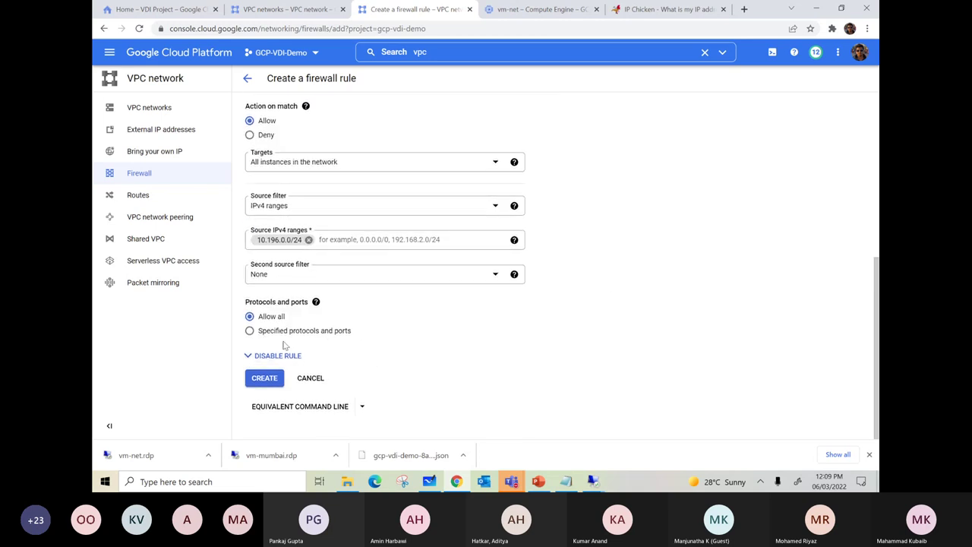
left_click(250, 332)
scroll(346, 351, "down", 1)
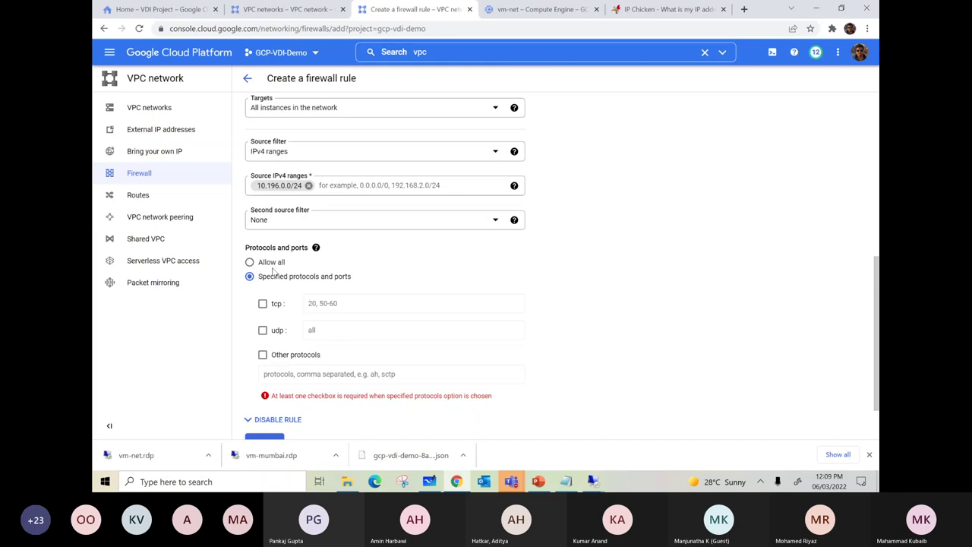
left_click(250, 262)
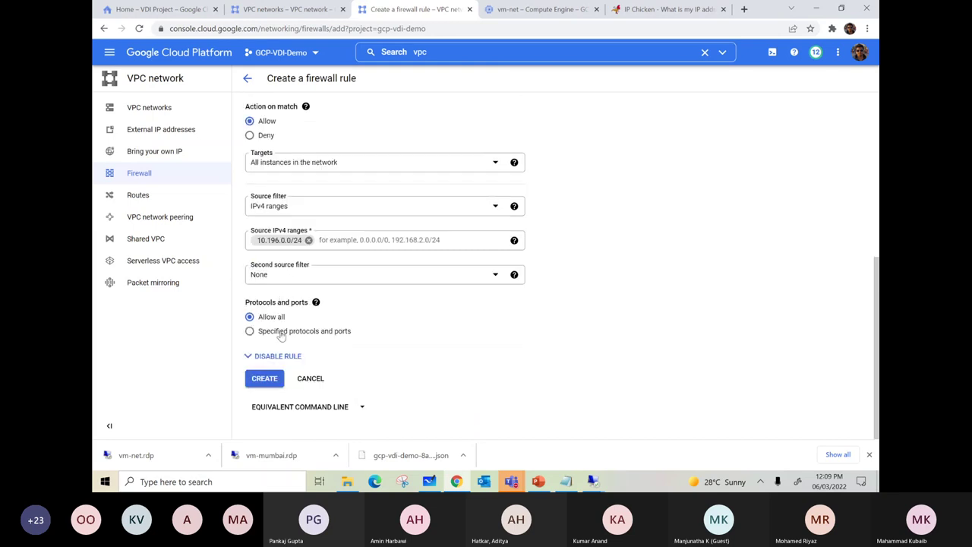
left_click(265, 379)
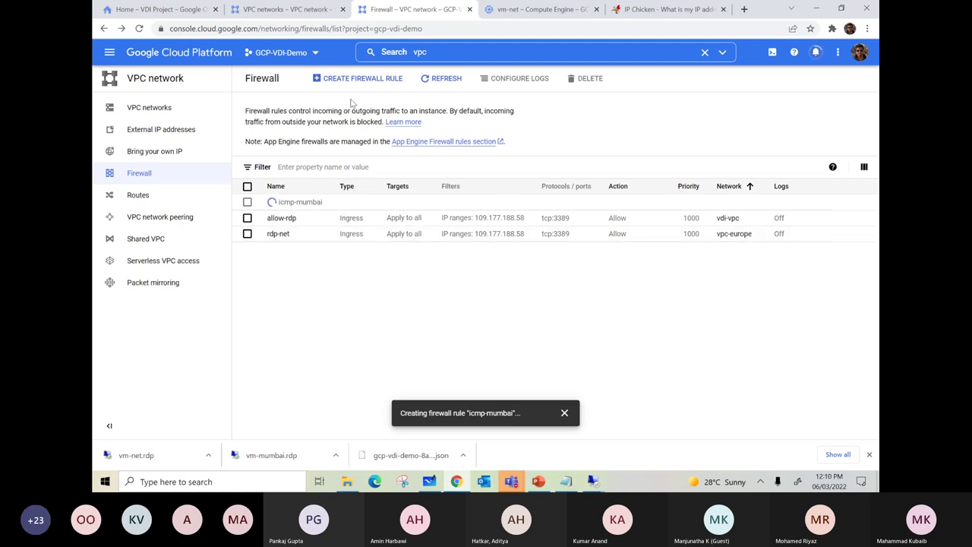
- Start a new firewall rule named icmp-net on network vpc-europe
left_click(340, 79)
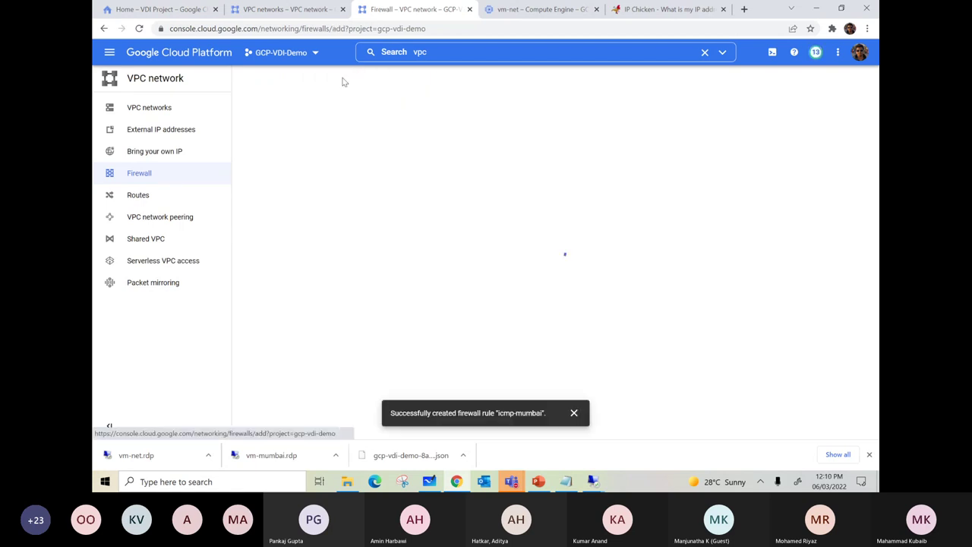
left_click(301, 151)
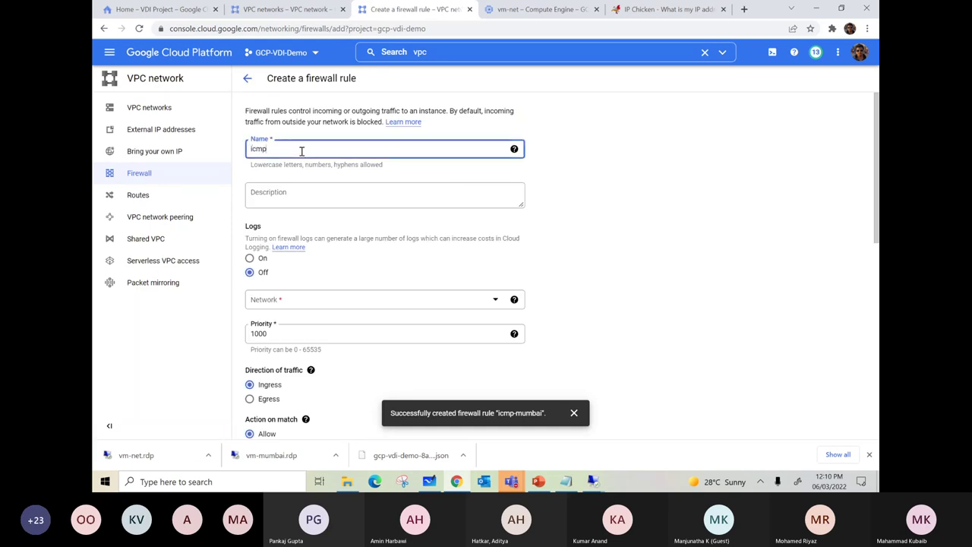
type("icmp-net")
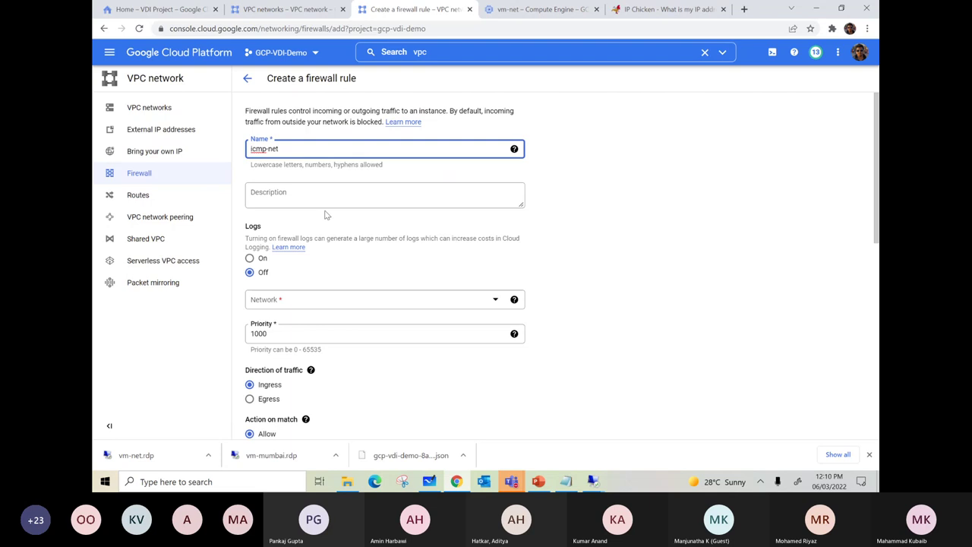
scroll(326, 213, "down", 2)
left_click(296, 192)
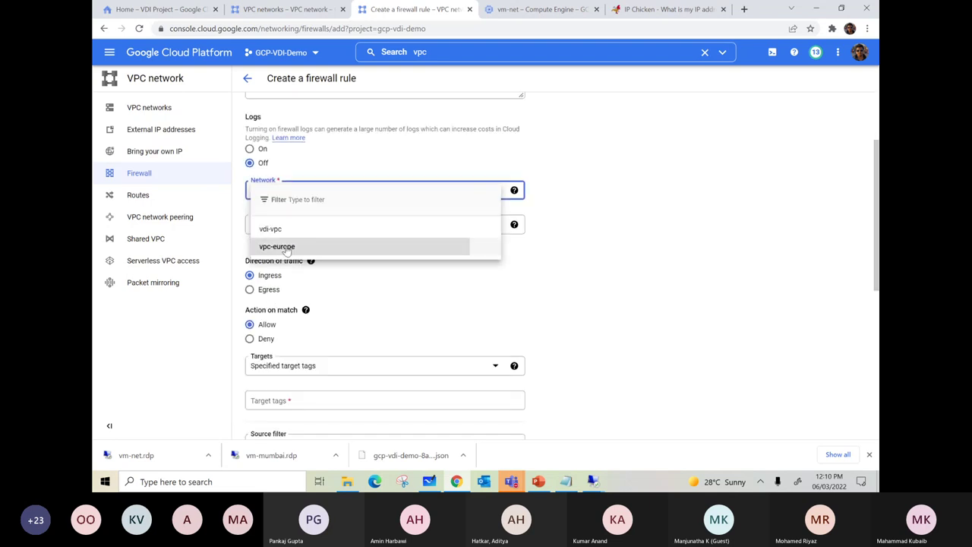
left_click(277, 247)
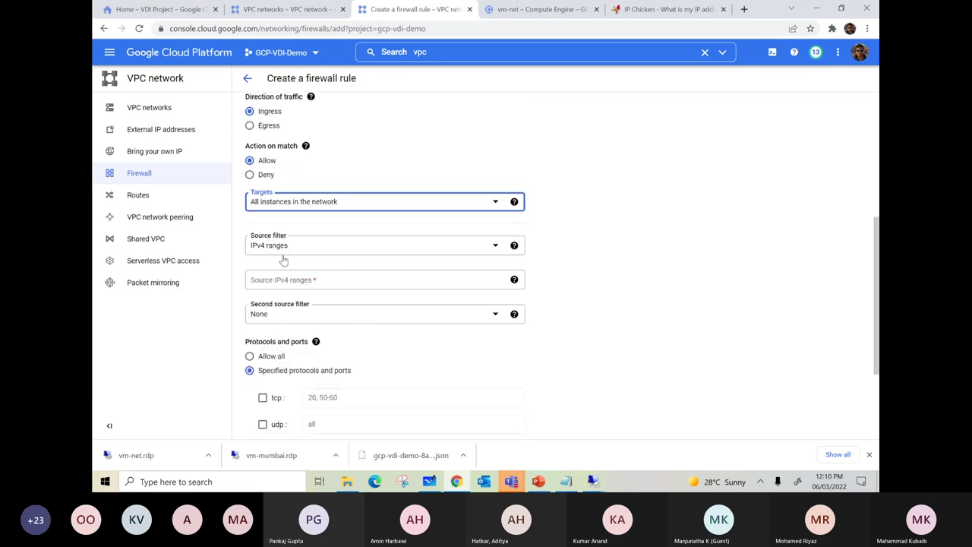
- Set source range 10.125.0.0/24, allow all protocols, and create the icmp-net rule
left_click(281, 283)
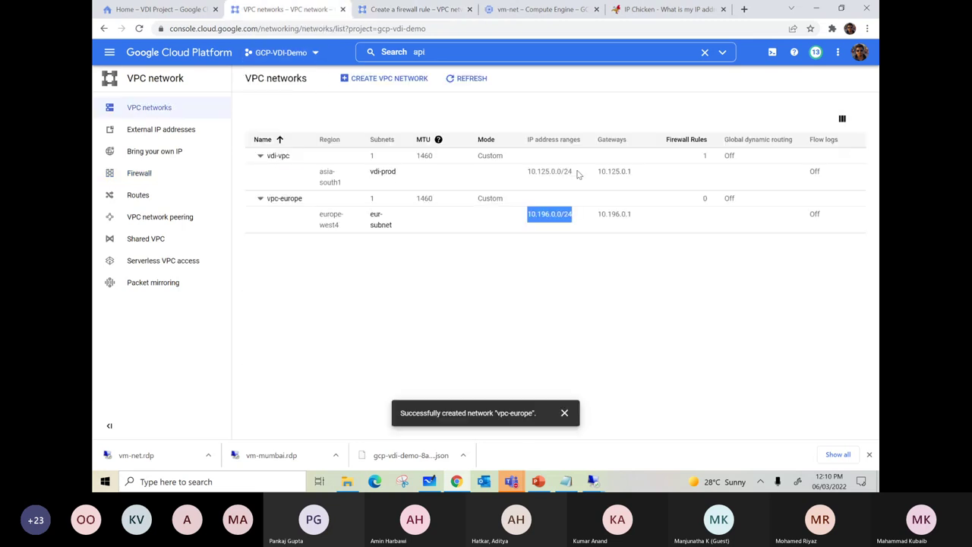
left_click_drag(573, 171, 528, 174)
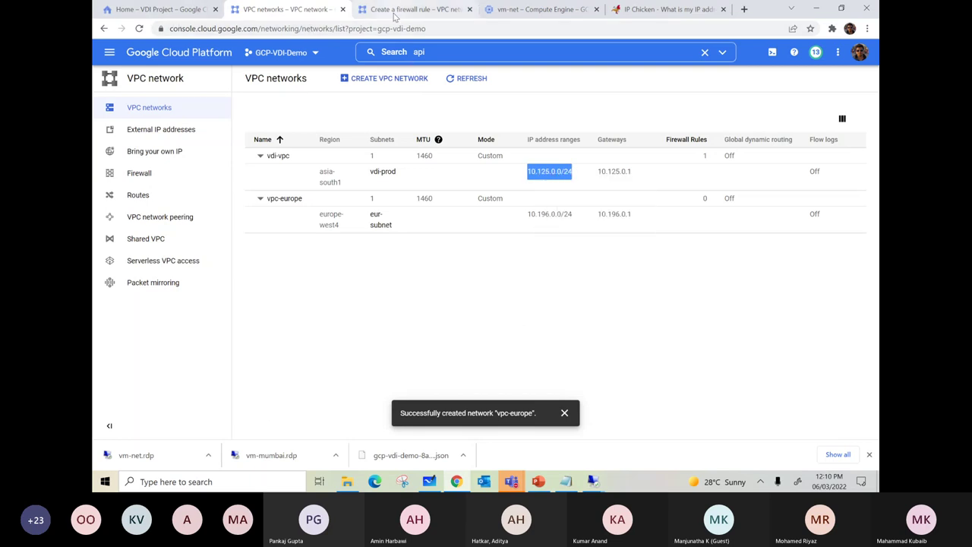
left_click(403, 9)
key("ctrl+v")
left_click(632, 281)
scroll(622, 284, "down", 1)
left_click(249, 301)
left_click(266, 377)
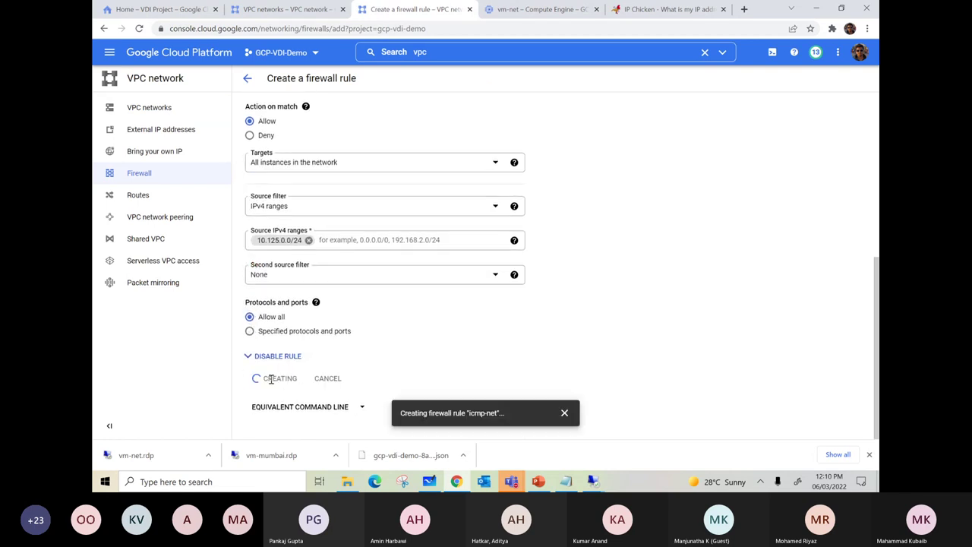
- Check the rule-creation progress, then bring up the Mumbai VM's remote session
mouse_move(593, 481)
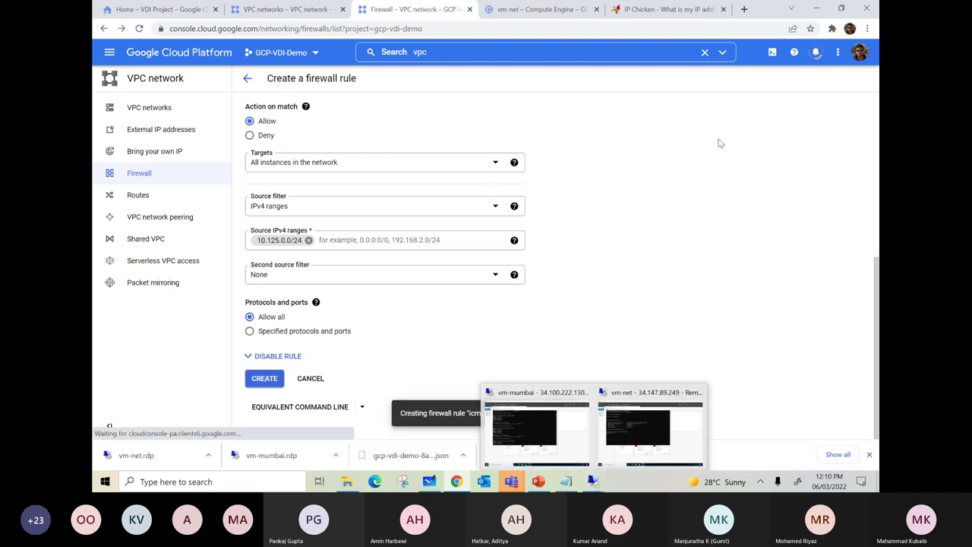
left_click(815, 51)
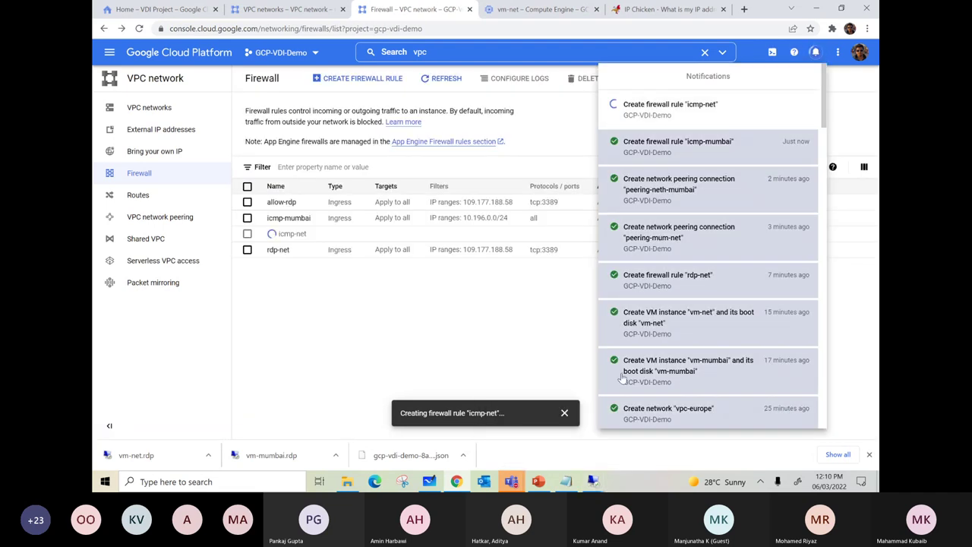
mouse_move(593, 481)
left_click(532, 422)
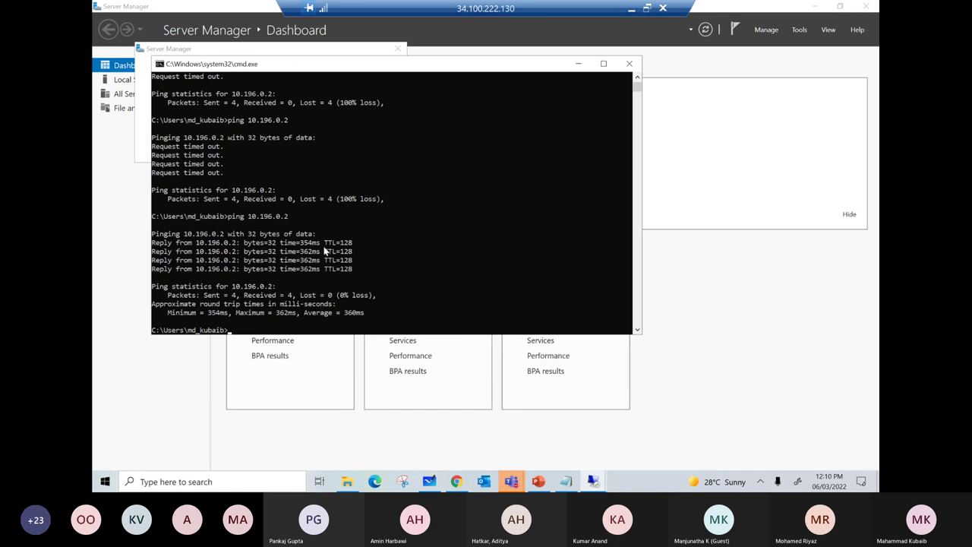
- Switch to the Europe VM and rerun ping 10.125.0.2, which now gets replies
left_click(632, 13)
left_click(650, 387)
key("Up")
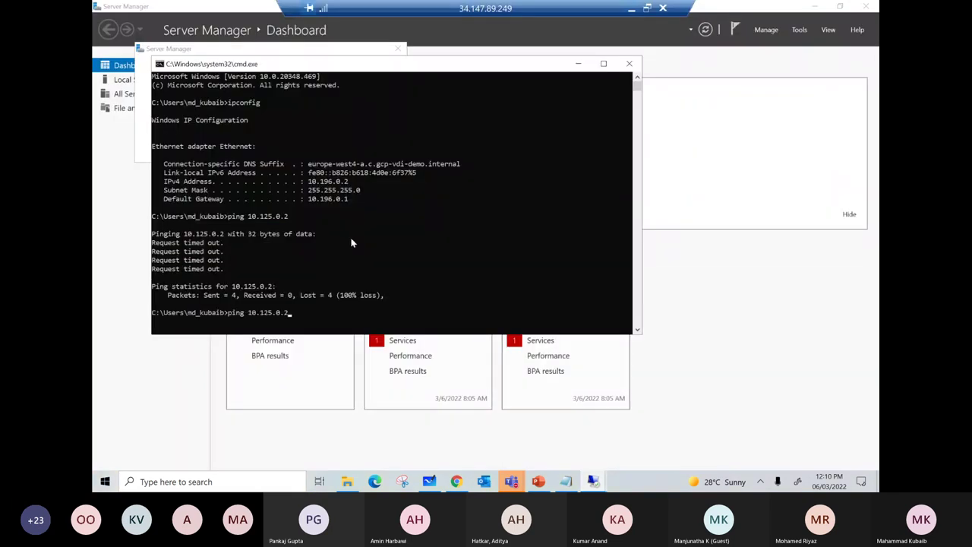
key("Return")
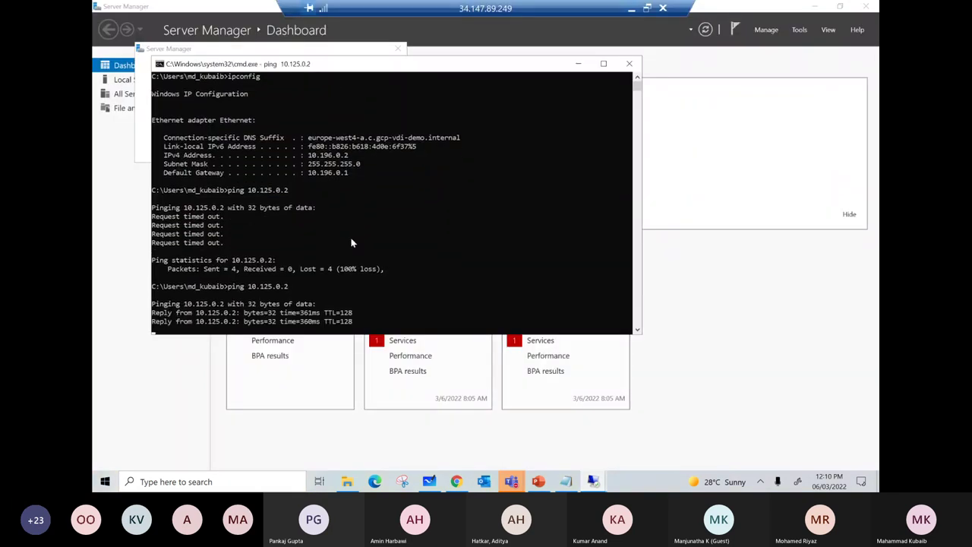
right_click(106, 480)
- From the Europe VM, try an mstsc connection to 10.125.0.2, then cancel and close it
left_click(129, 427)
type("mstsc")
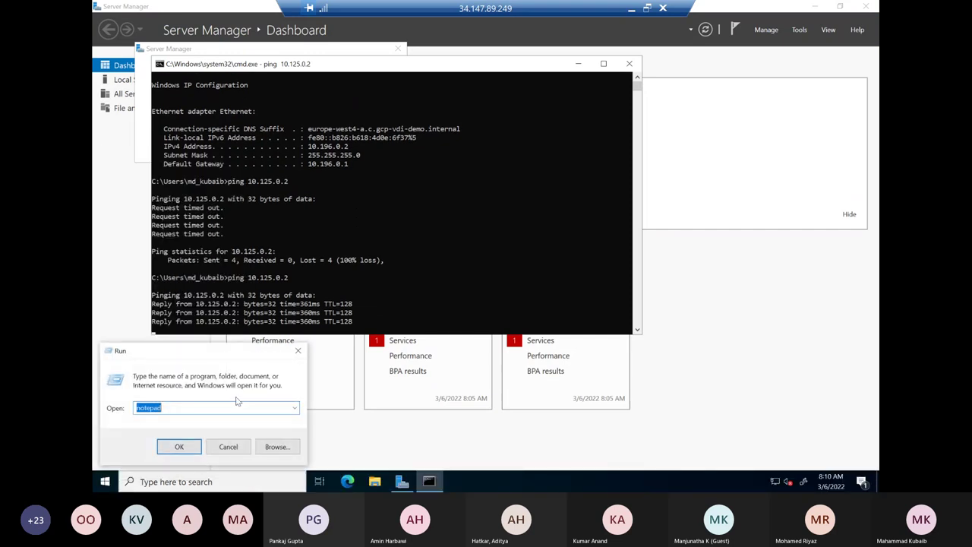
key("Return")
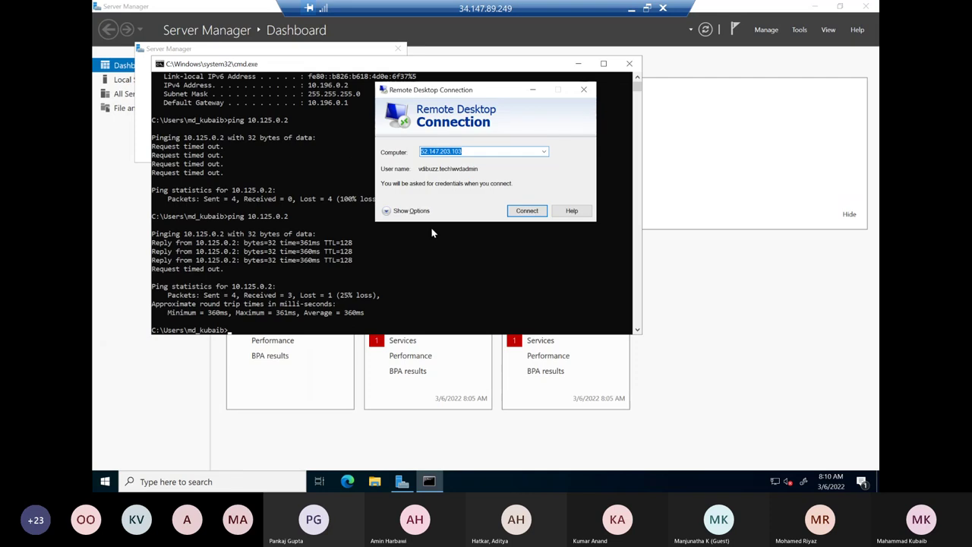
type("10")
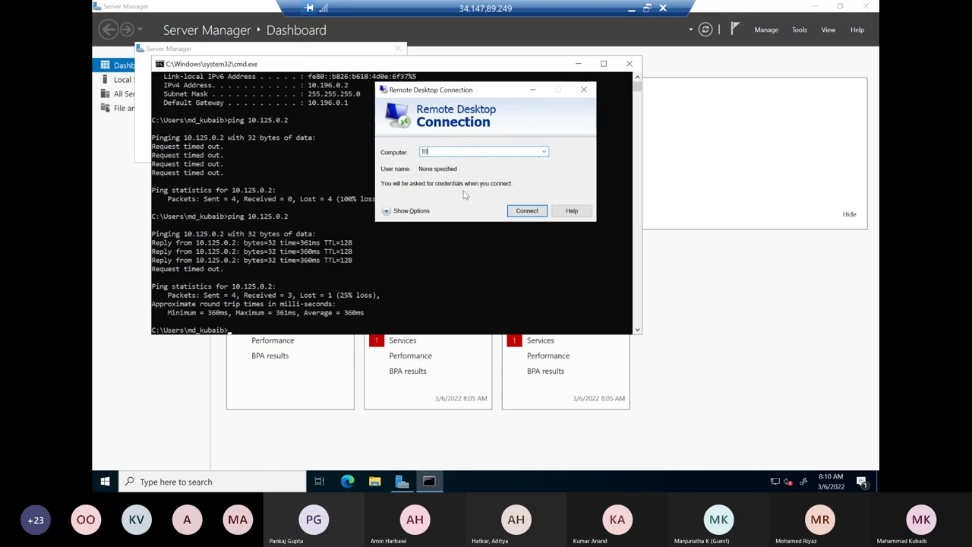
type(".125.")
left_click(527, 210)
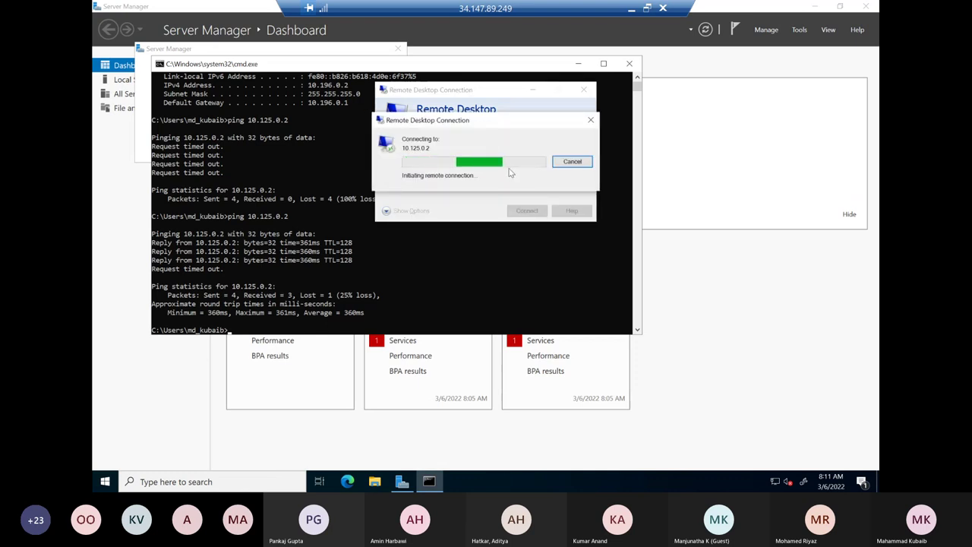
left_click(572, 162)
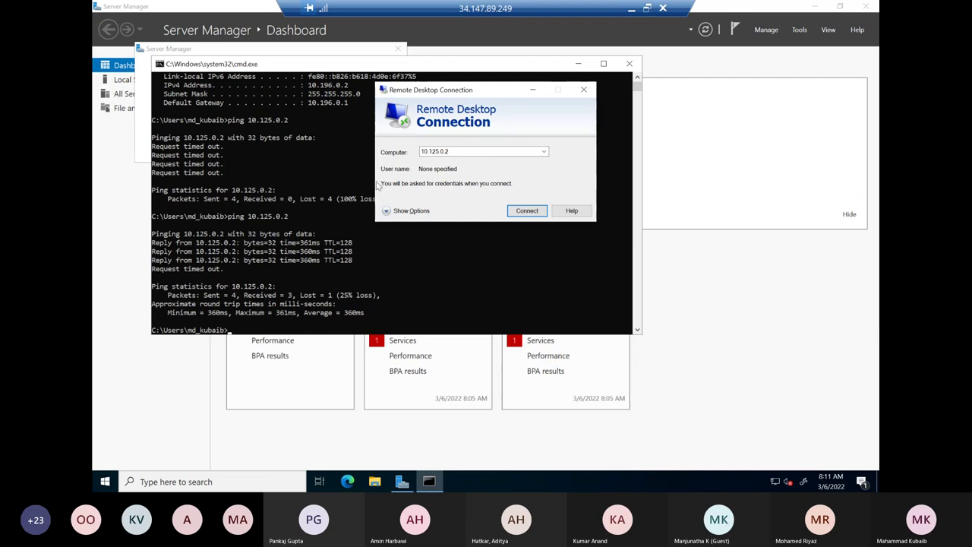
left_click(517, 213)
left_click(576, 163)
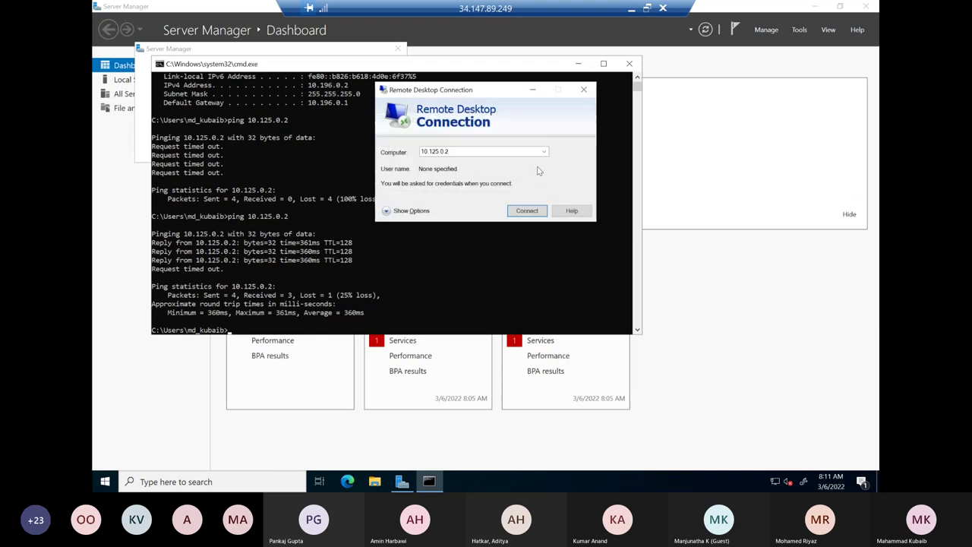
left_click(583, 90)
left_click(631, 8)
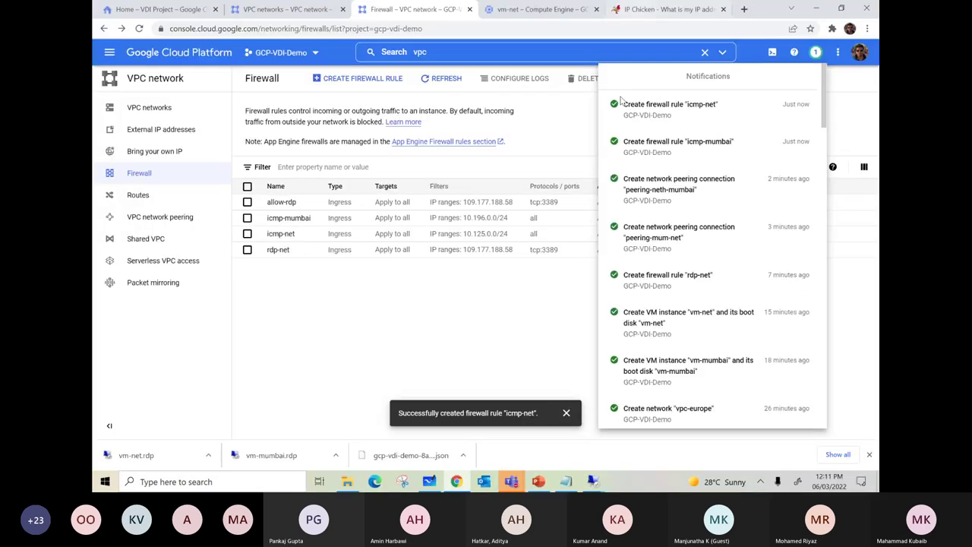
- On the Mumbai VM, launch the Remote Desktop client with mstsc from Run
mouse_move(591, 481)
left_click(608, 410)
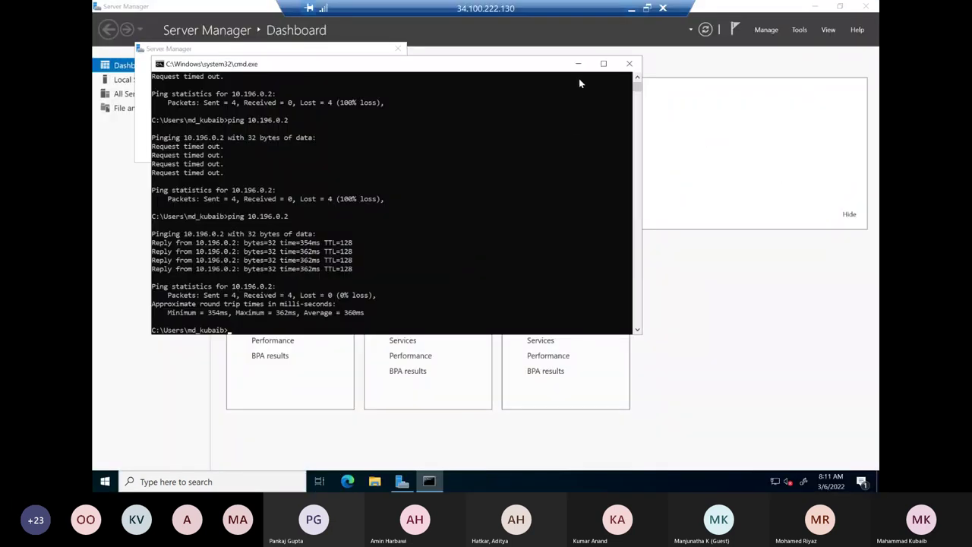
left_click(417, 223)
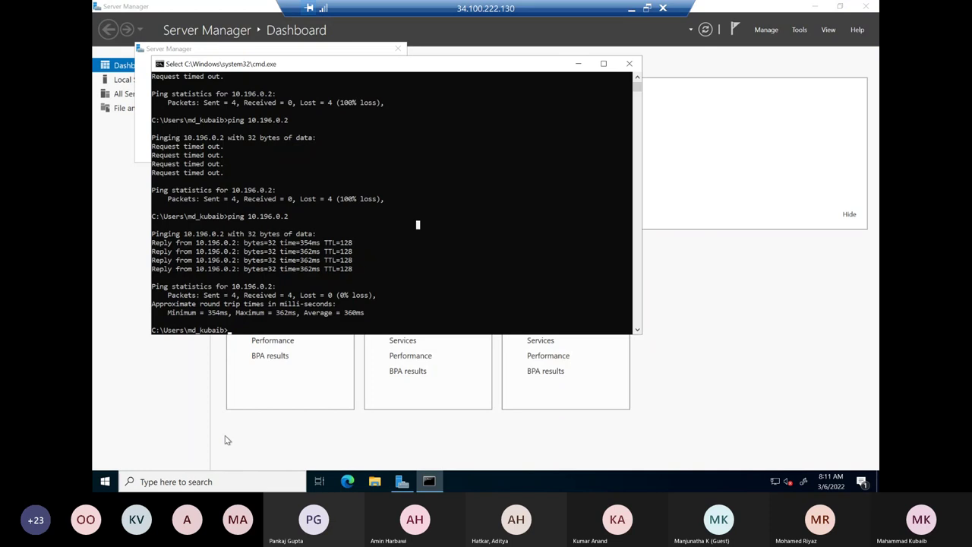
left_click(105, 481)
right_click(105, 482)
left_click(136, 432)
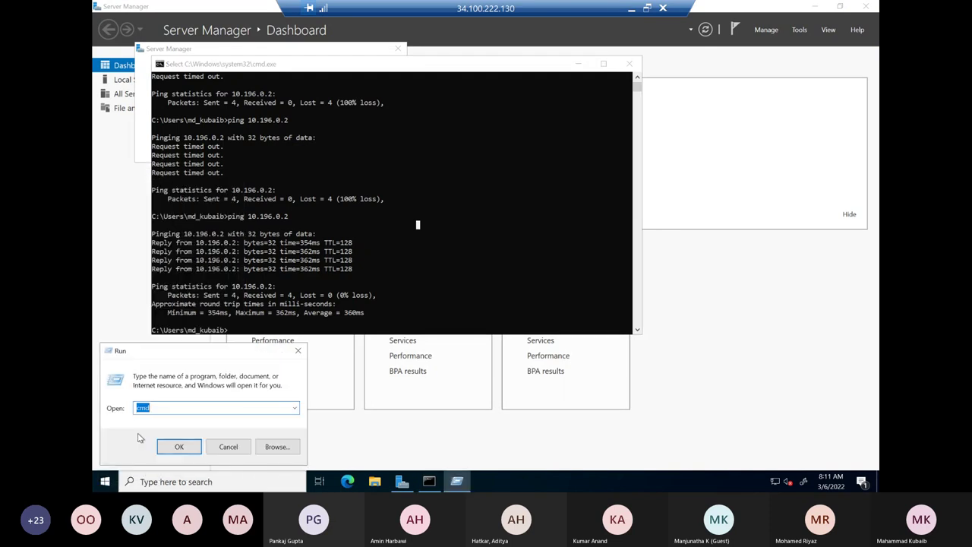
type("mstsc")
key("Return")
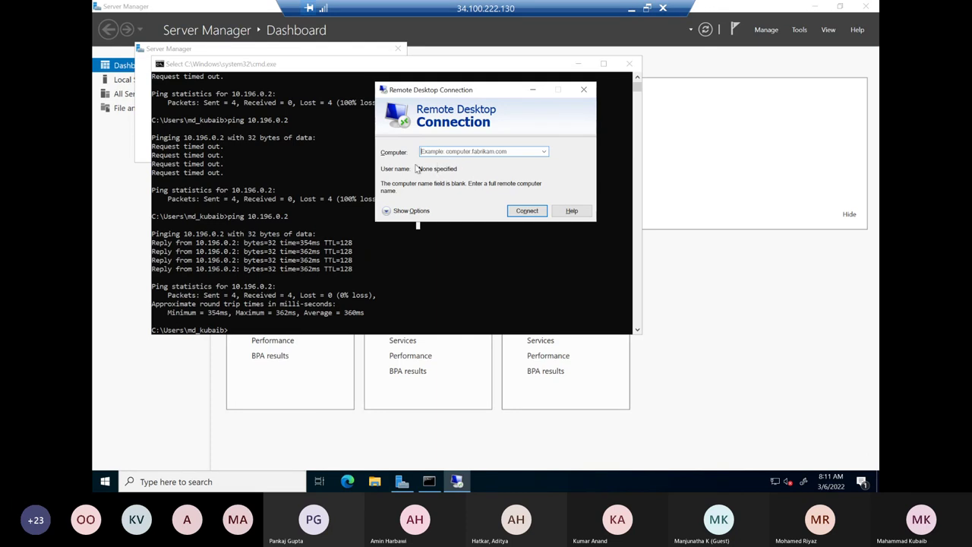
- Copy 10.196.0.2 from the ping output into the Remote Desktop Computer field
scroll(319, 190, "up", 5)
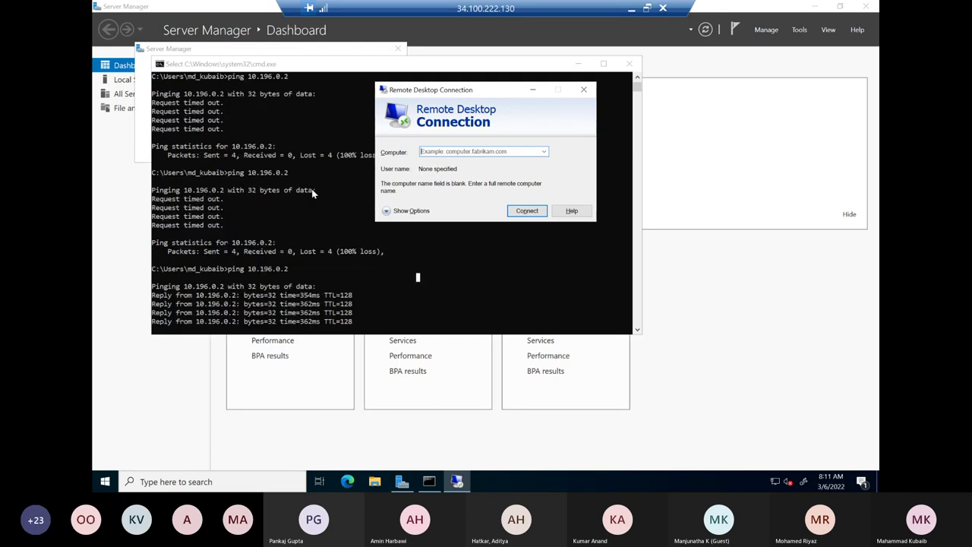
scroll(318, 200, "up", 3)
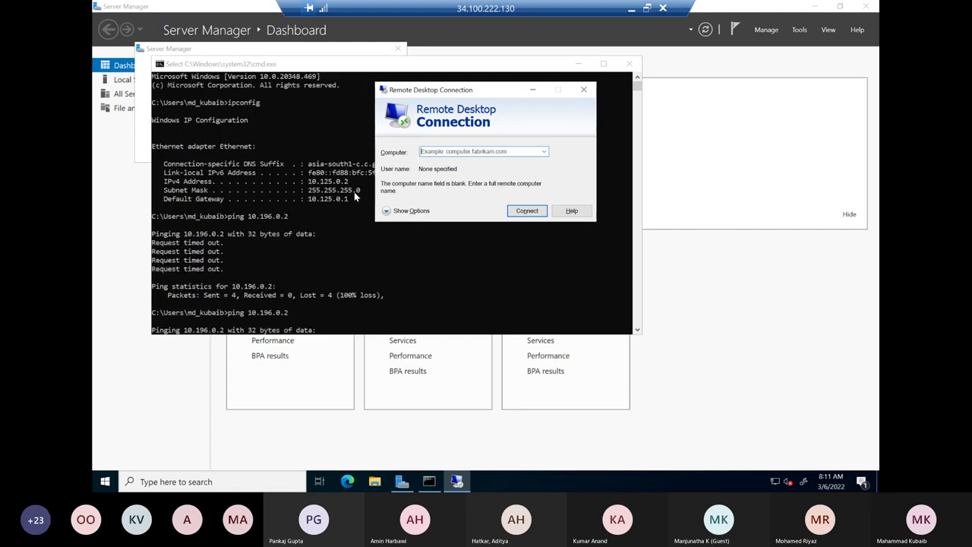
scroll(351, 226, "down", 3)
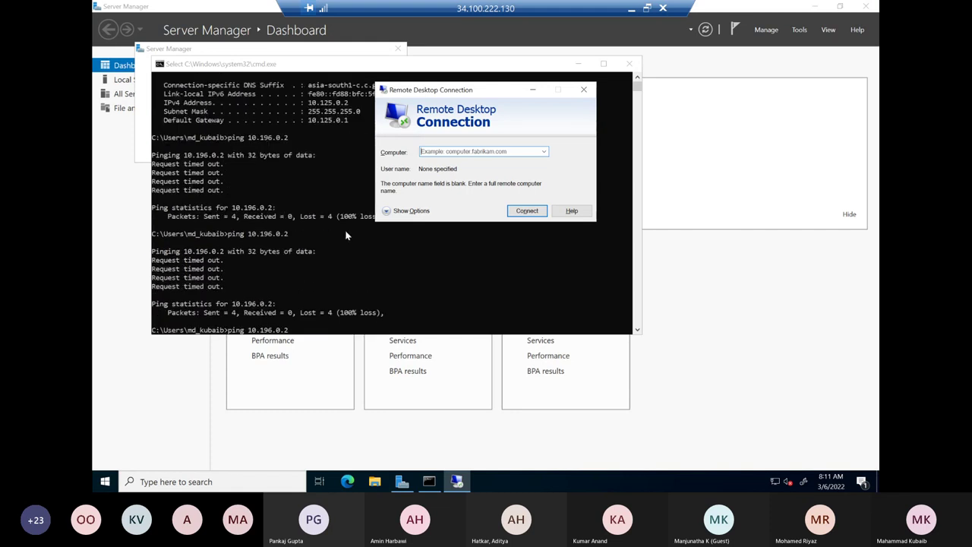
left_click(270, 305)
left_click_drag(267, 306, 231, 306)
key("ctrl+c")
left_click(454, 481)
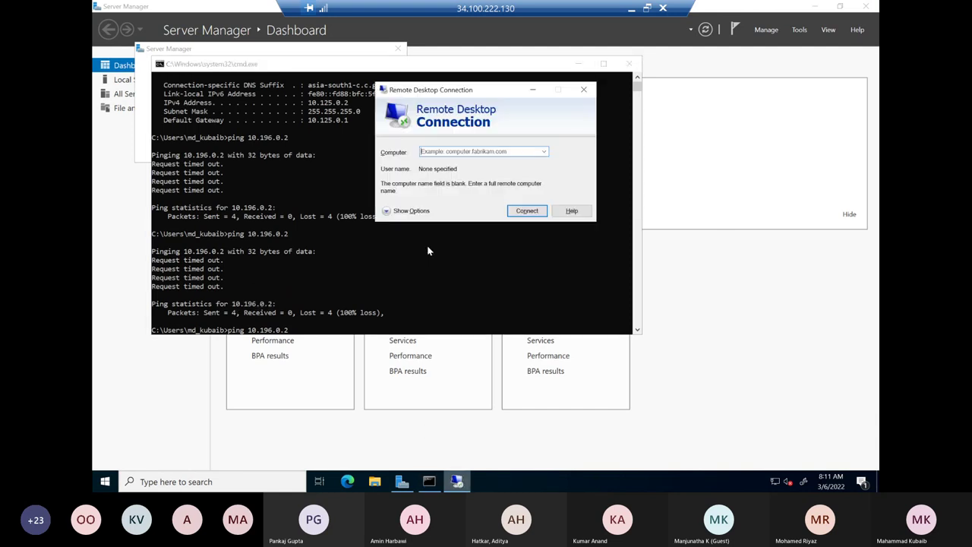
left_click(443, 153)
key("ctrl+v")
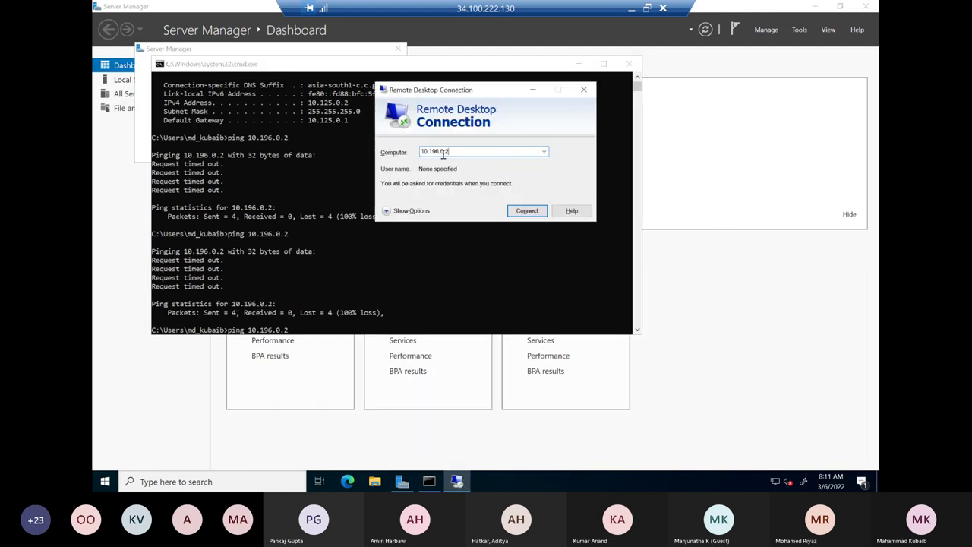
- Connect to 10.196.0.2, cancel at the credentials prompt, and close the client
left_click(527, 211)
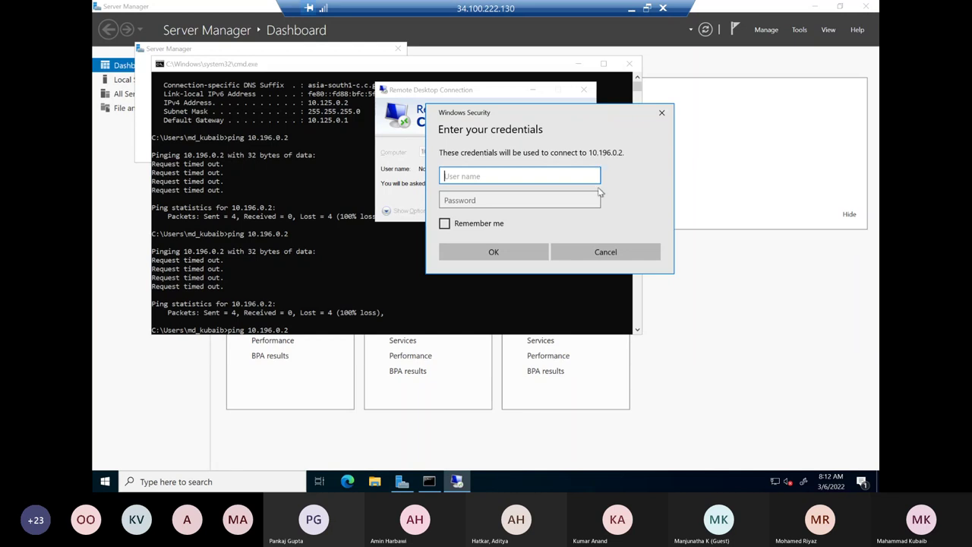
left_click(608, 252)
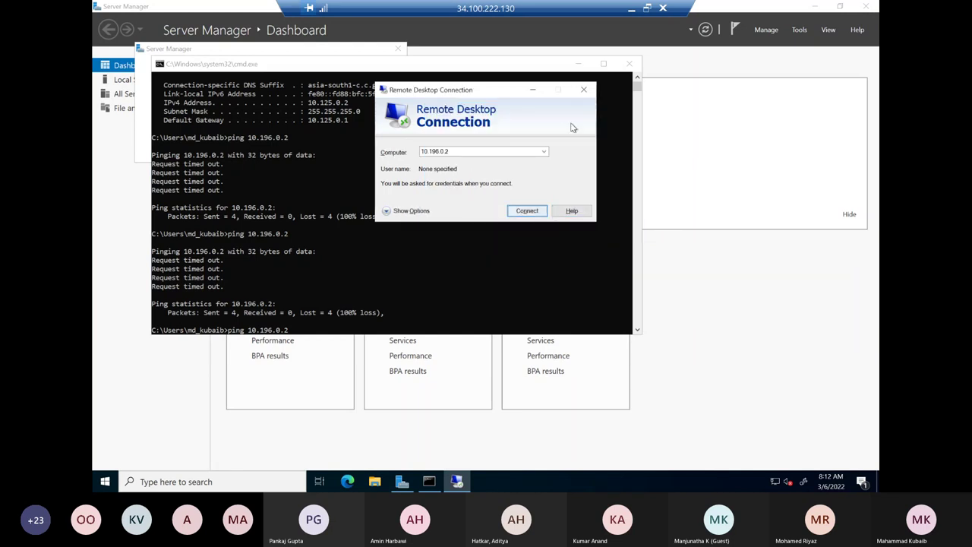
left_click(583, 90)
left_click(577, 64)
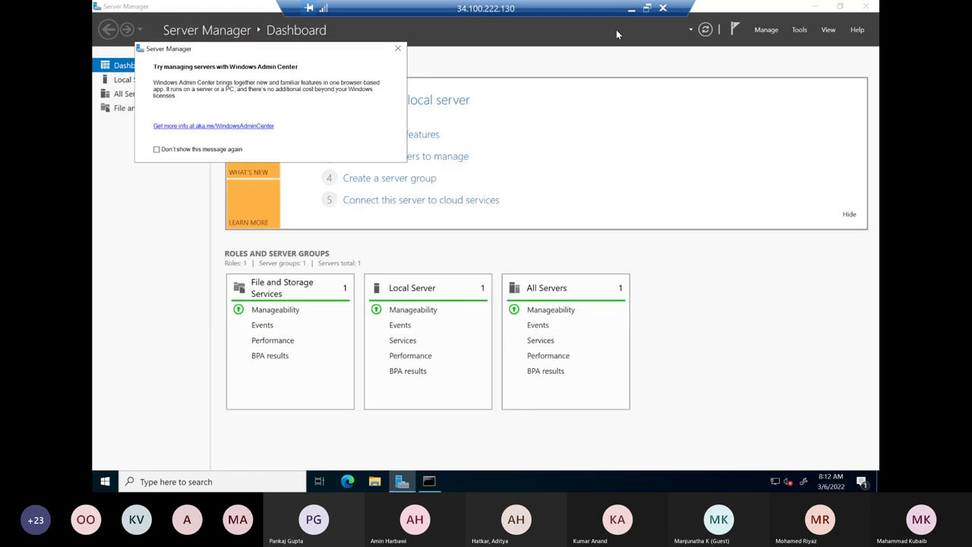
left_click(633, 10)
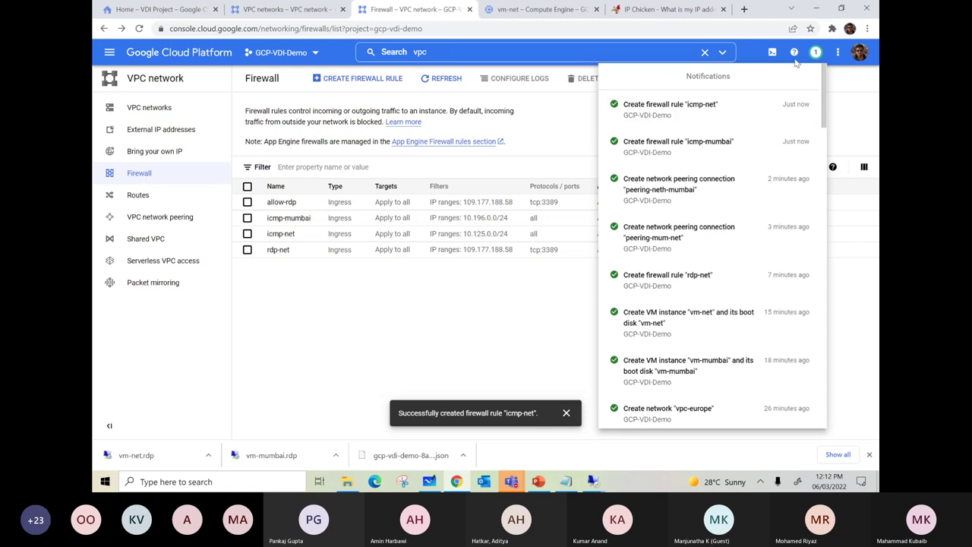
- Dismiss the Notifications panel to reveal the full firewall table with icmp-mumbai and icmp-net
left_click(526, 288)
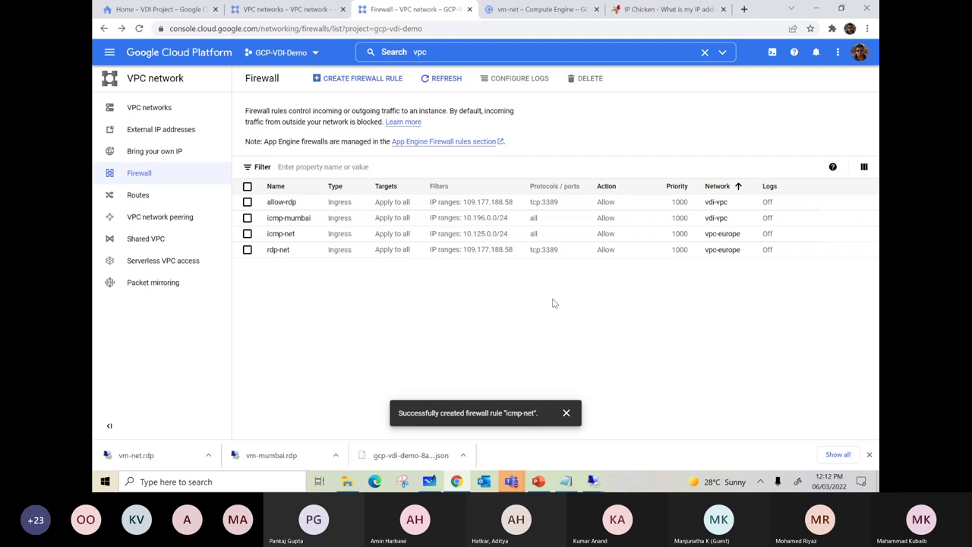
- Open Routes and highlight the peering routes to 10.196.0.0/24 and 10.125.0.0/24 on vpc-europe
left_click(137, 195)
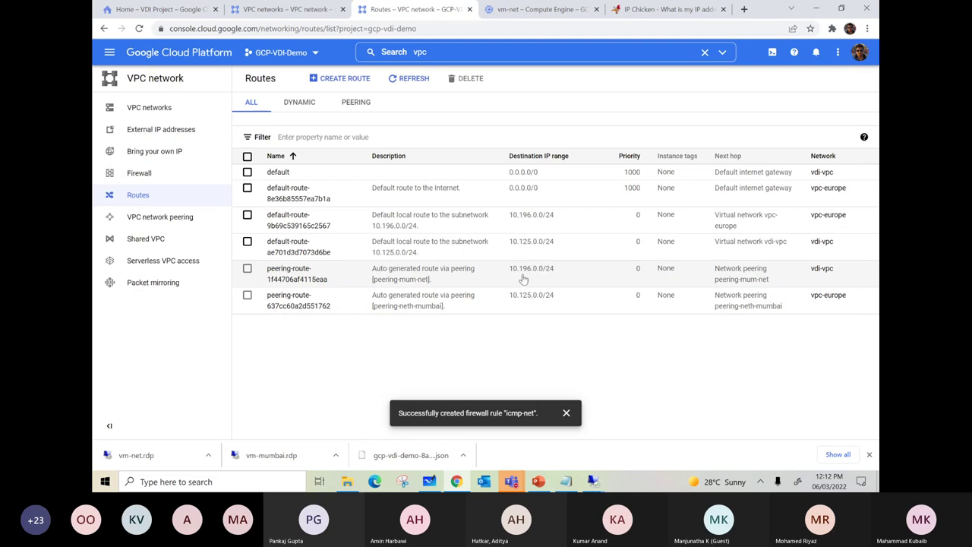
left_click_drag(561, 272, 510, 277)
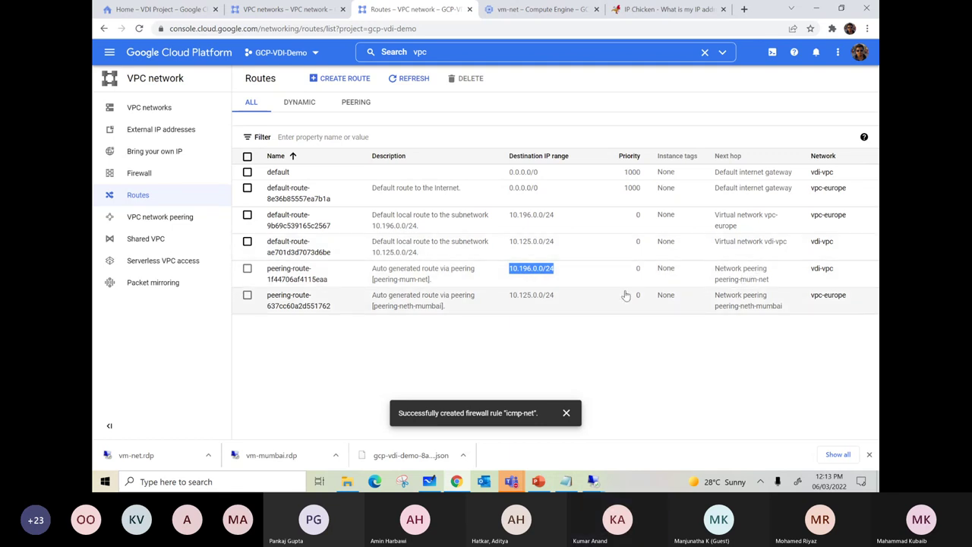
left_click_drag(555, 298, 511, 298)
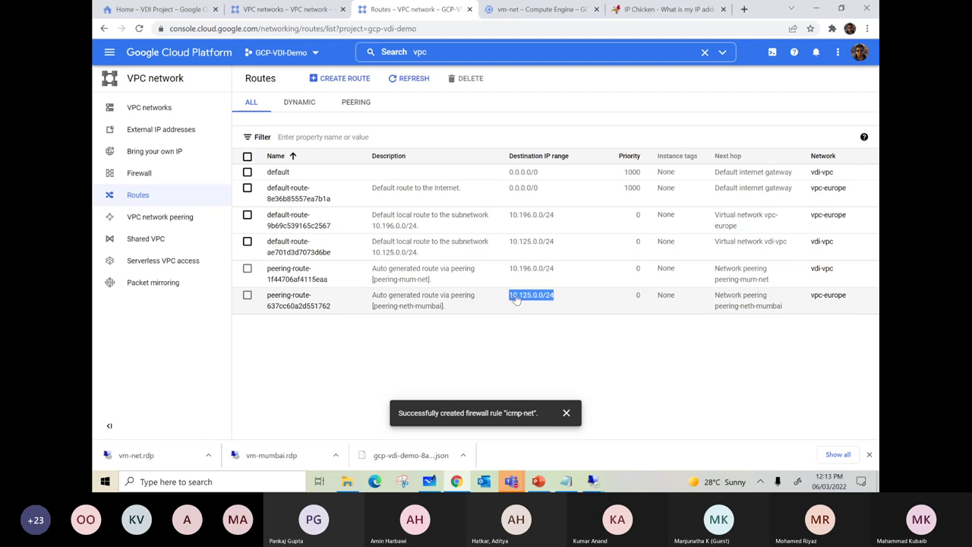
left_click_drag(849, 298, 810, 297)
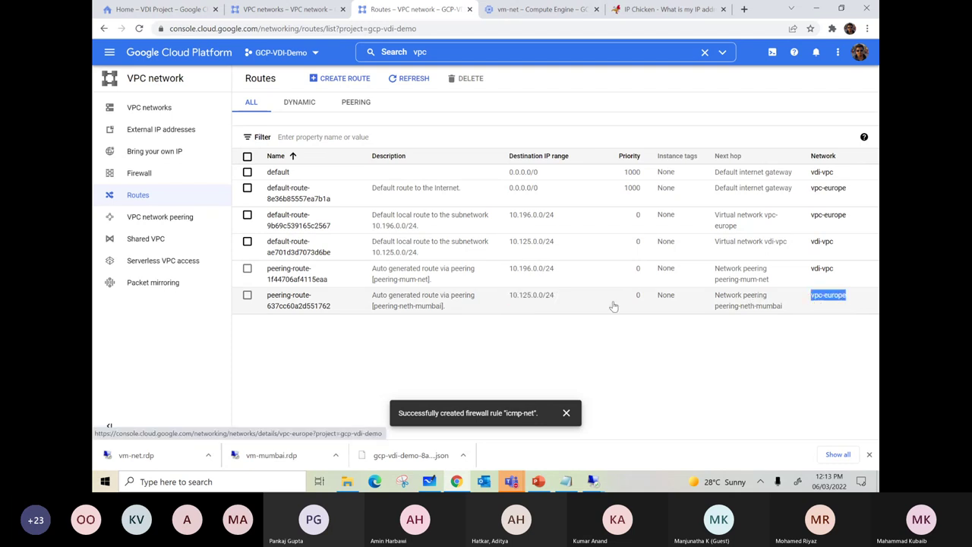
left_click_drag(560, 301, 508, 303)
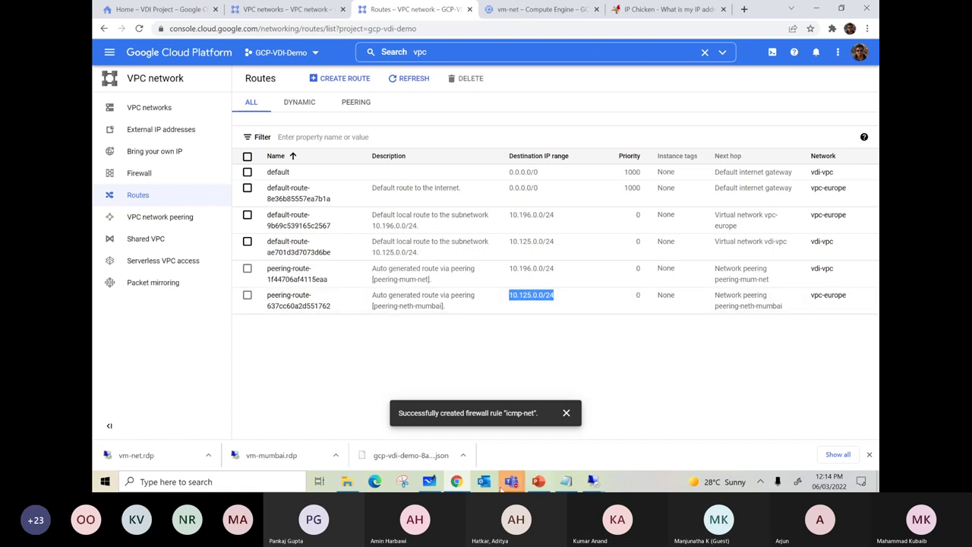
mouse_move(429, 483)
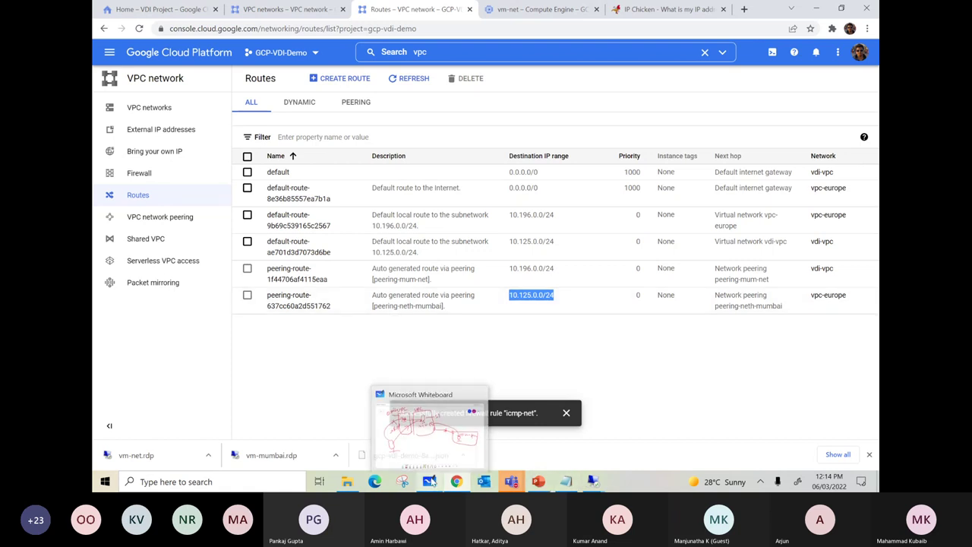
mouse_move(459, 455)
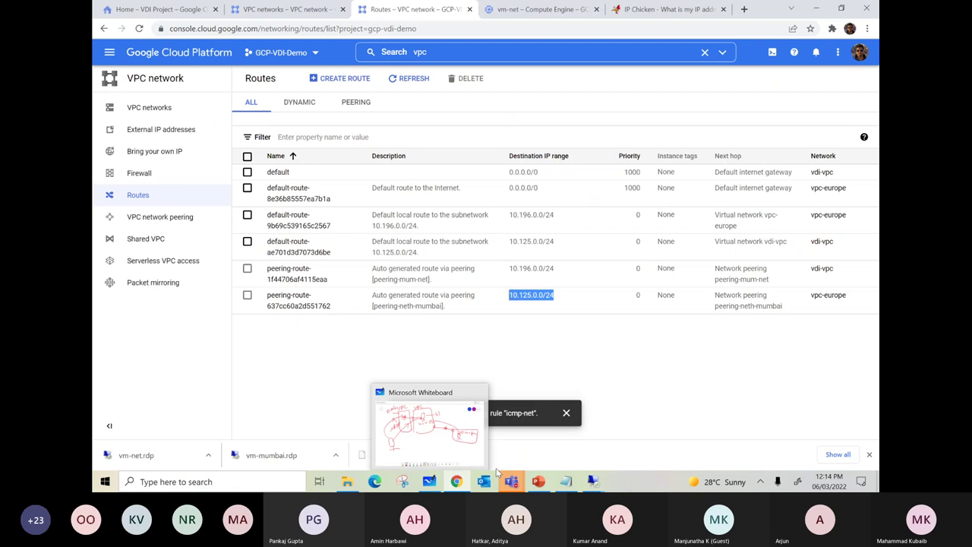
- In the CVAD with GCP deck, recap the Shared VPC and Private Google Access slides, then reach slide 11
left_click(538, 481)
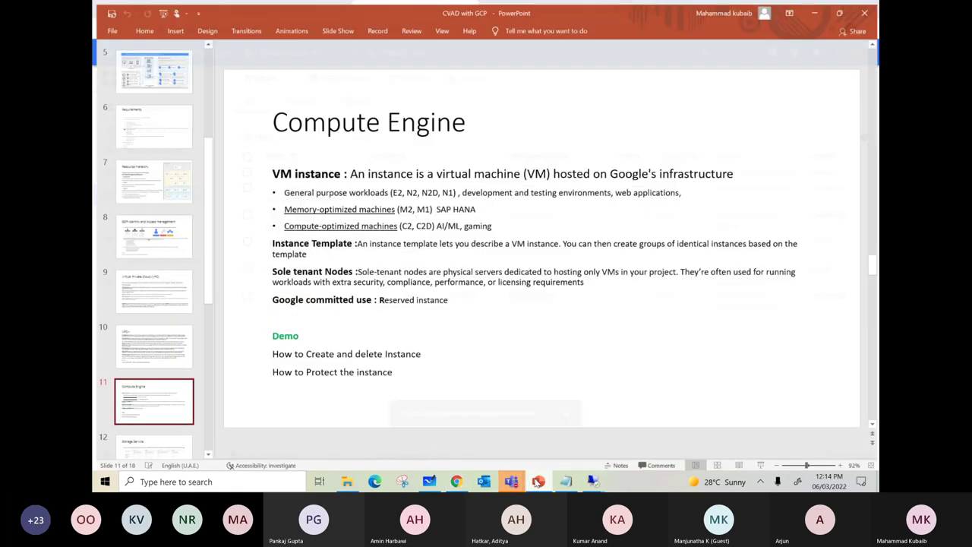
scroll(349, 182, "up", 1)
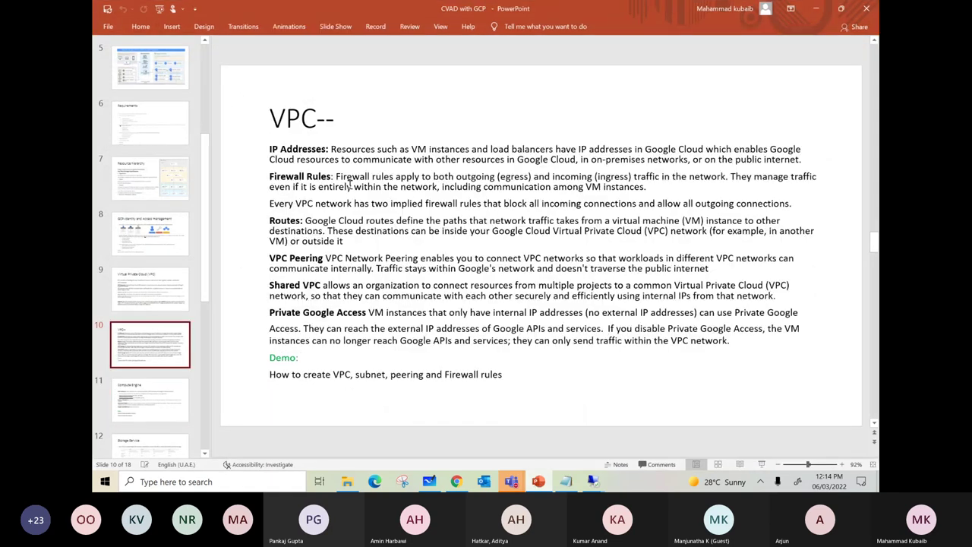
double_click(327, 285)
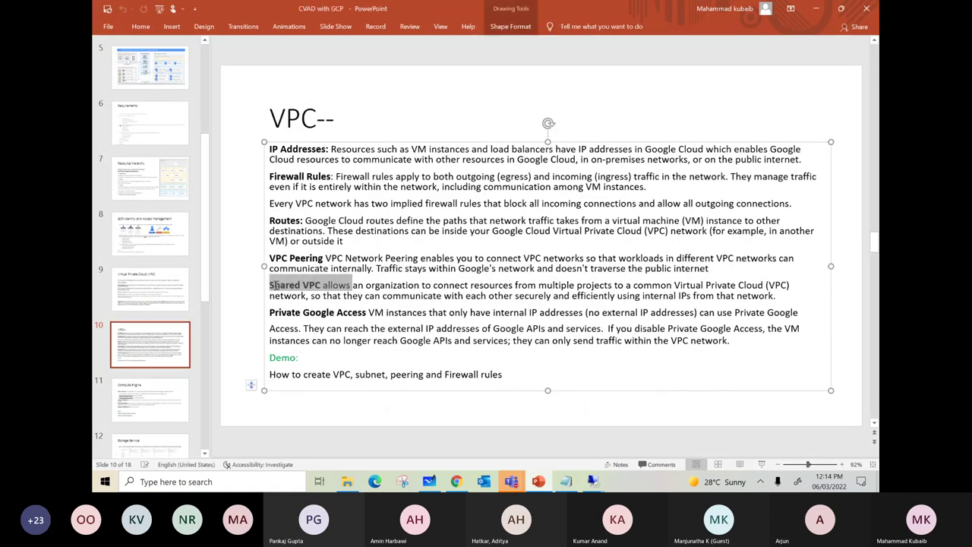
left_click(375, 285)
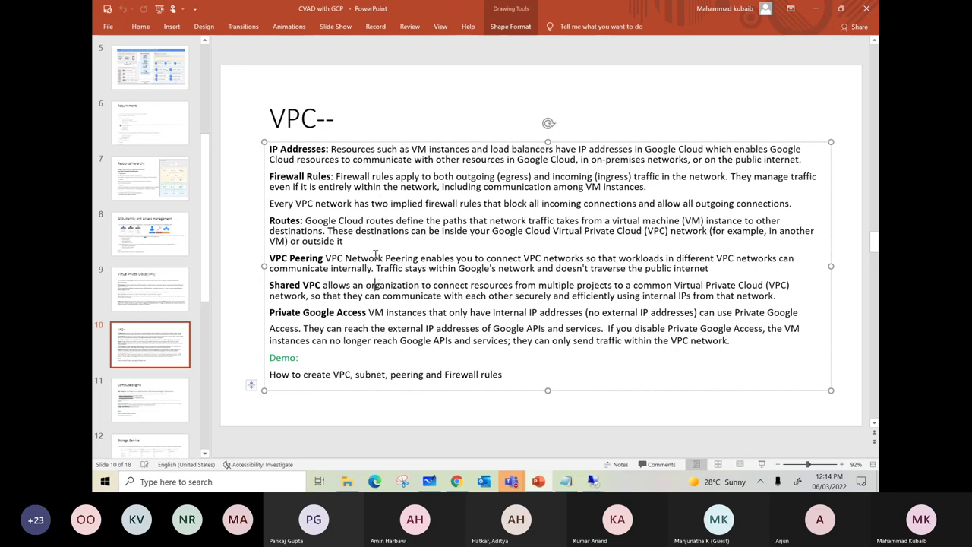
left_click_drag(368, 312, 294, 312)
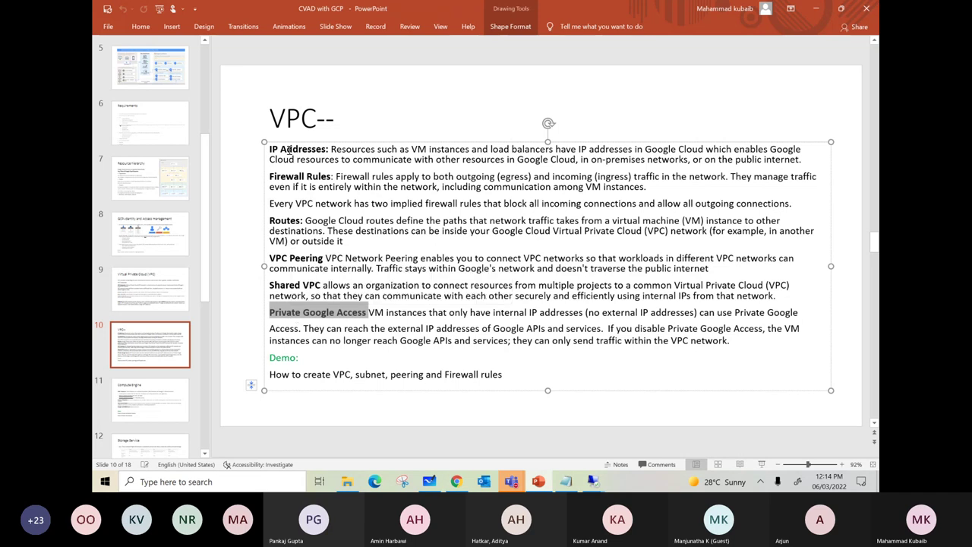
scroll(289, 190, "up", 1)
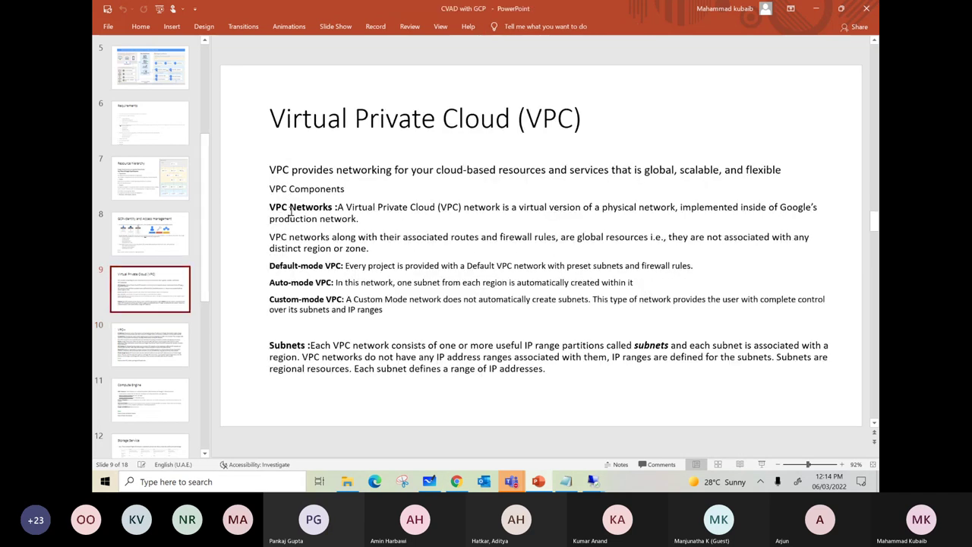
scroll(302, 302, "down", 2)
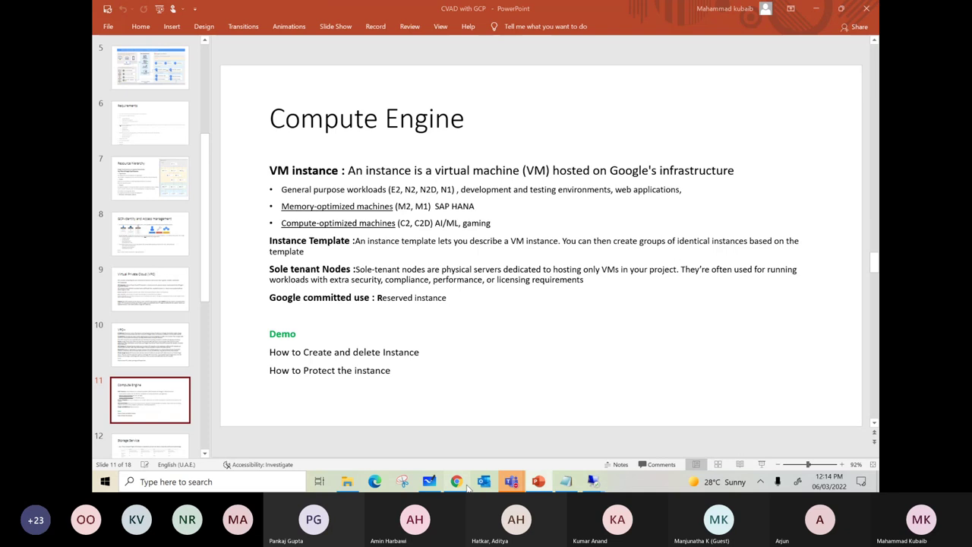
- Search 'compute' and open the Compute Engine VM instances list showing vm-mumbai and vm-net
left_click(458, 483)
type("ute")
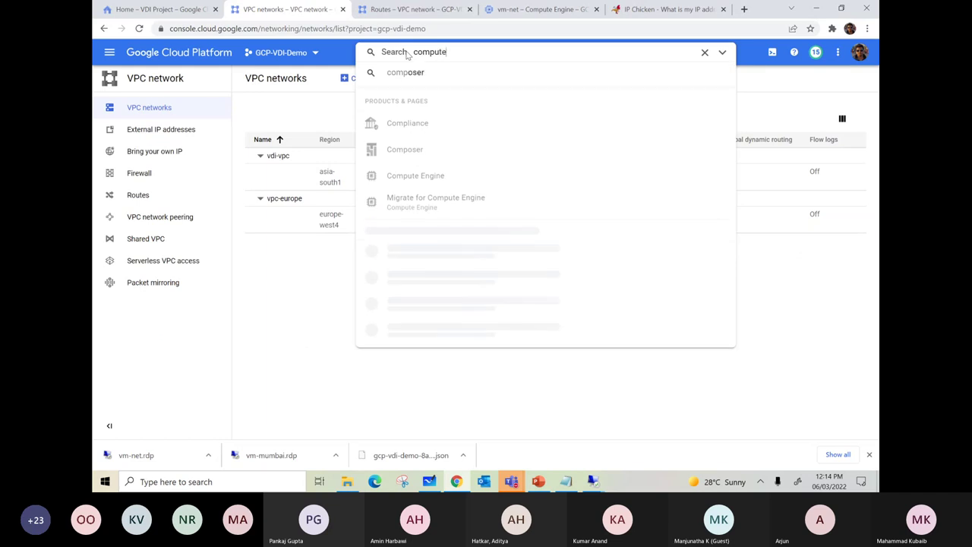
left_click(415, 125)
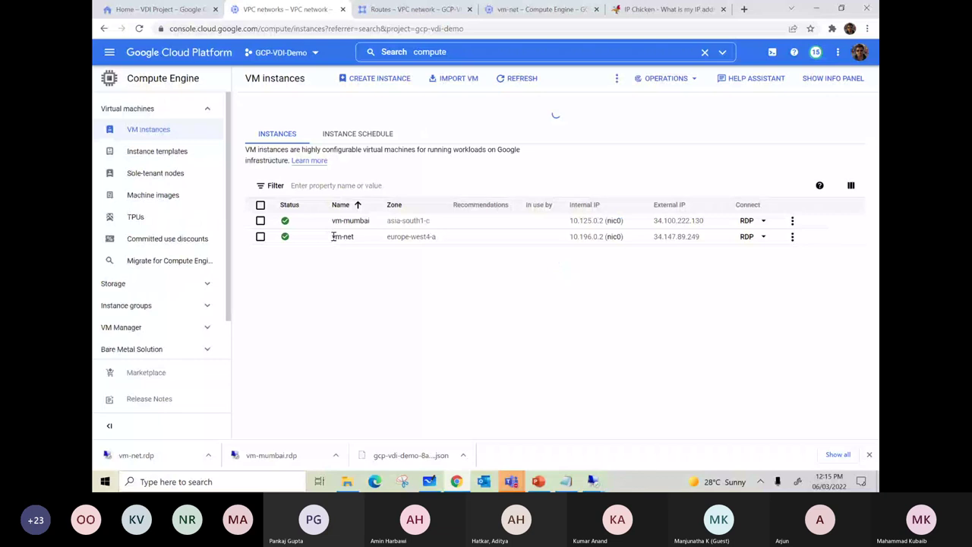
- Look over the vm-mumbai edit page, then switch to the Home – VDI Project tab
scroll(564, 231, "down", 5)
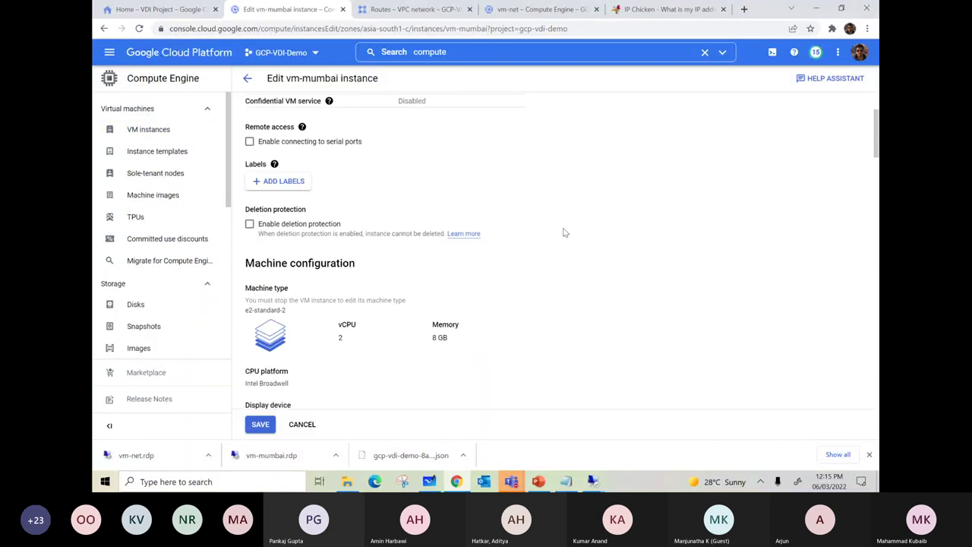
scroll(565, 232, "down", 1)
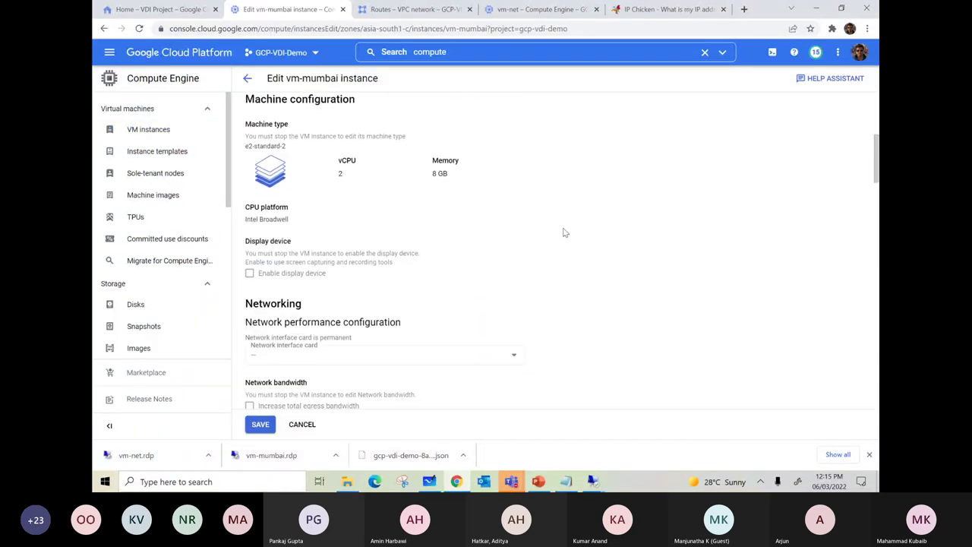
scroll(565, 232, "up", 2)
scroll(564, 231, "up", 3)
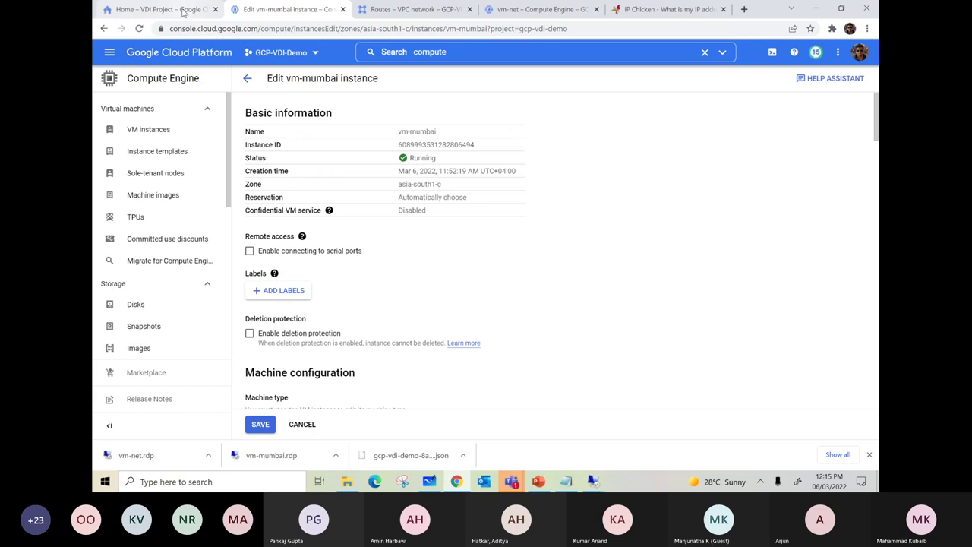
left_click(182, 9)
- Open Compute Engine in the VDI Project and start editing the mastervm instance
left_click(422, 144)
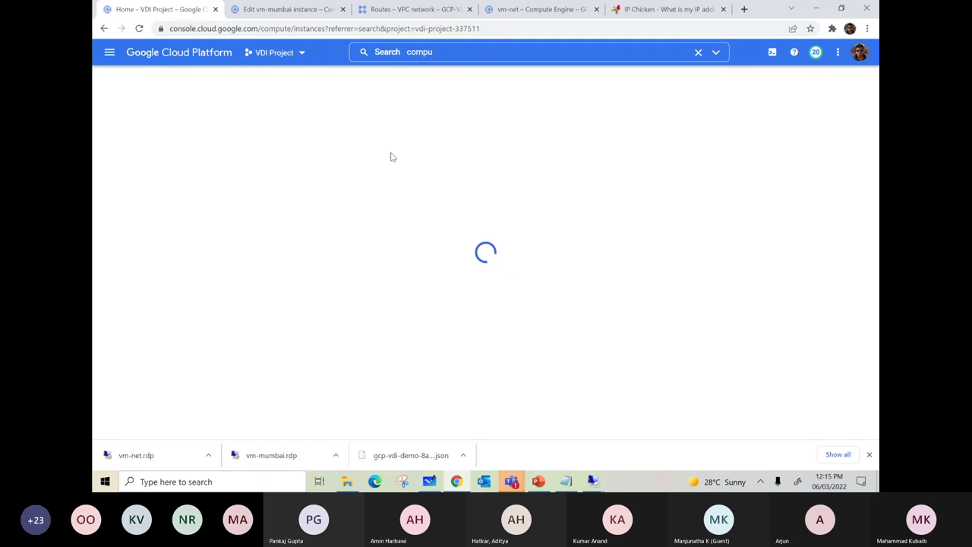
left_click(354, 236)
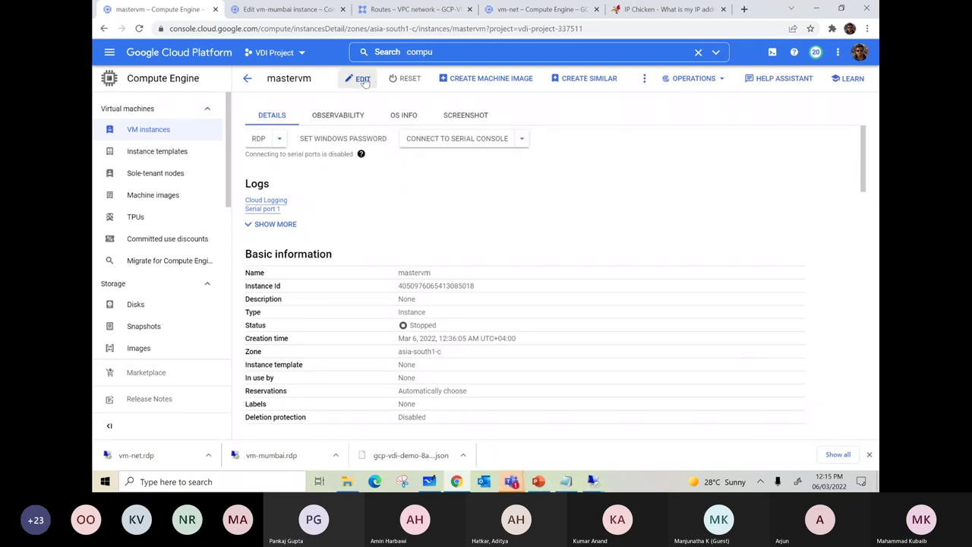
left_click(363, 79)
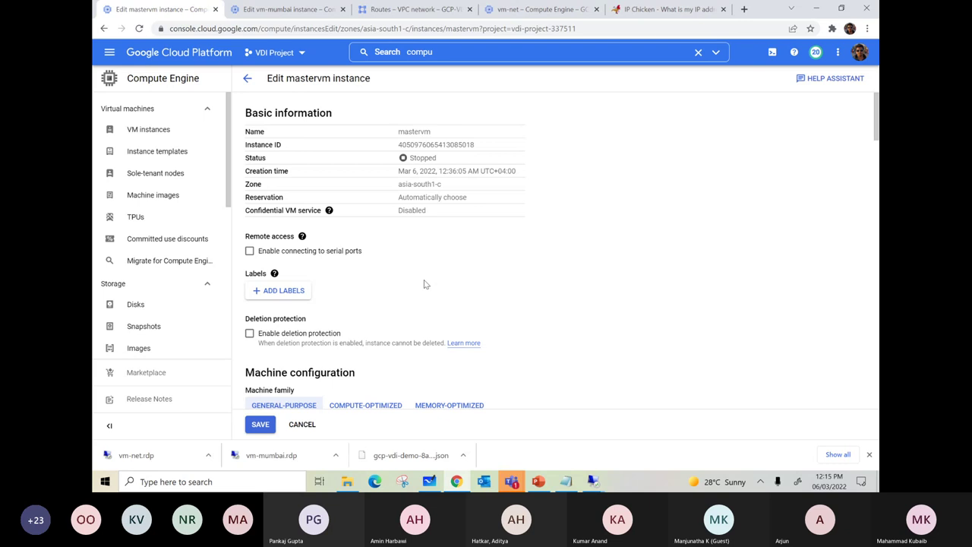
- Browse mastervm's machine types, leaving e2-small, then return to the vm-mumbai edit tab
scroll(357, 265, "down", 3)
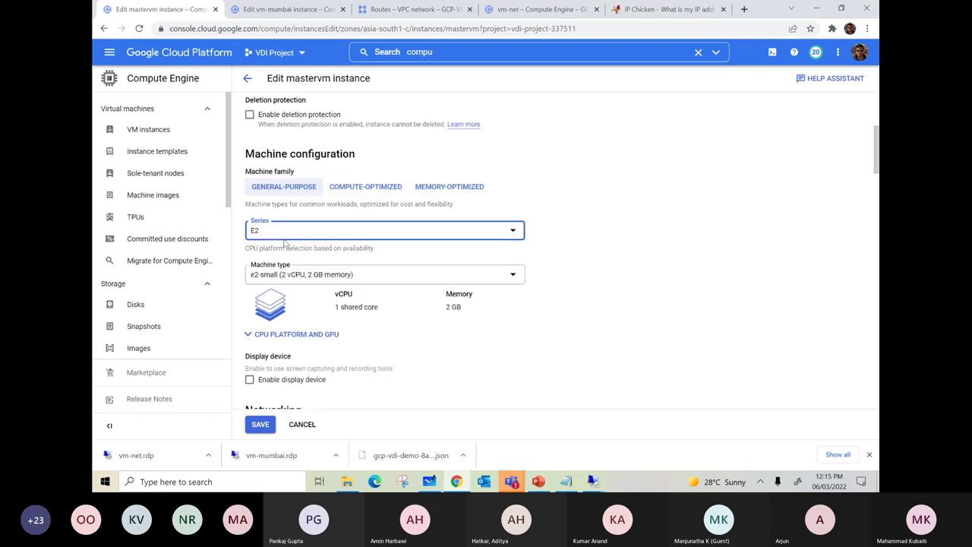
left_click(315, 279)
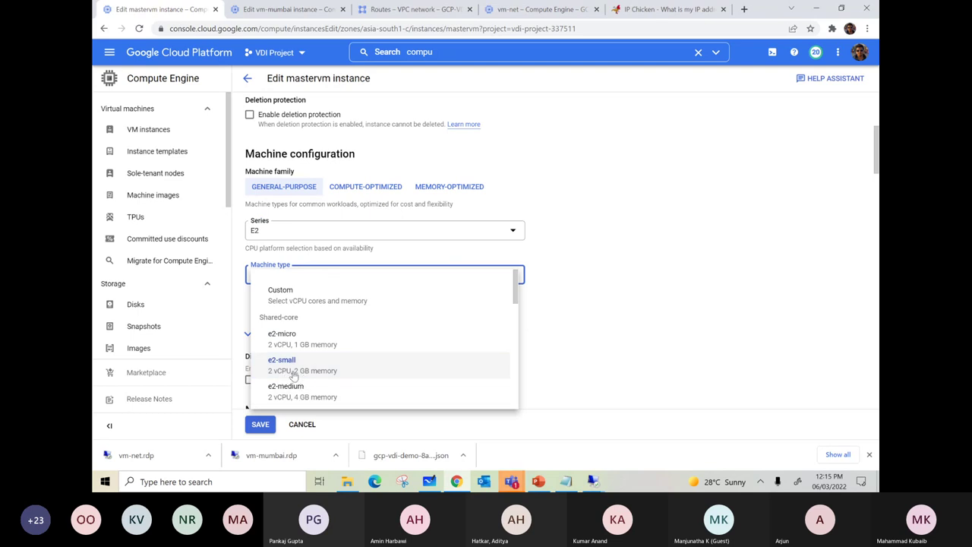
scroll(319, 383, "down", 2)
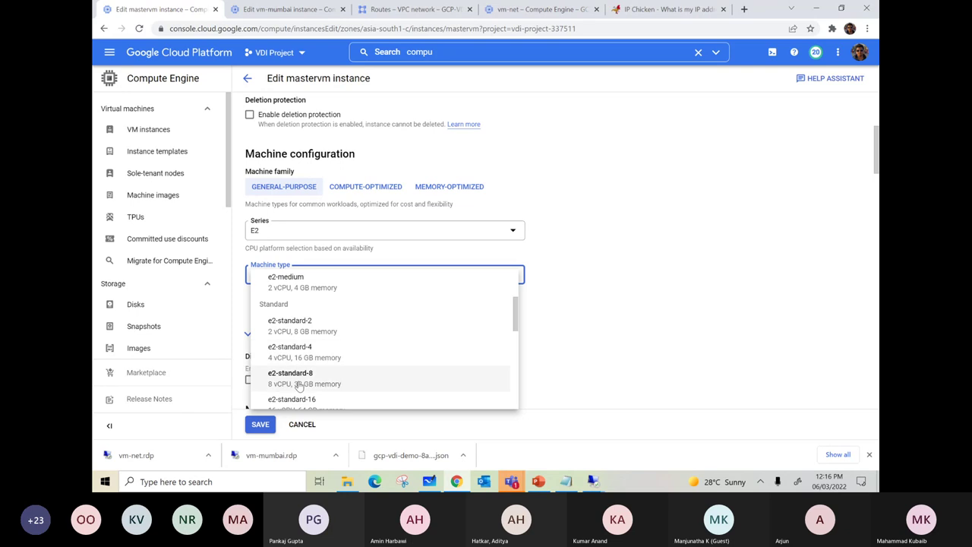
left_click(585, 174)
scroll(585, 174, "down", 5)
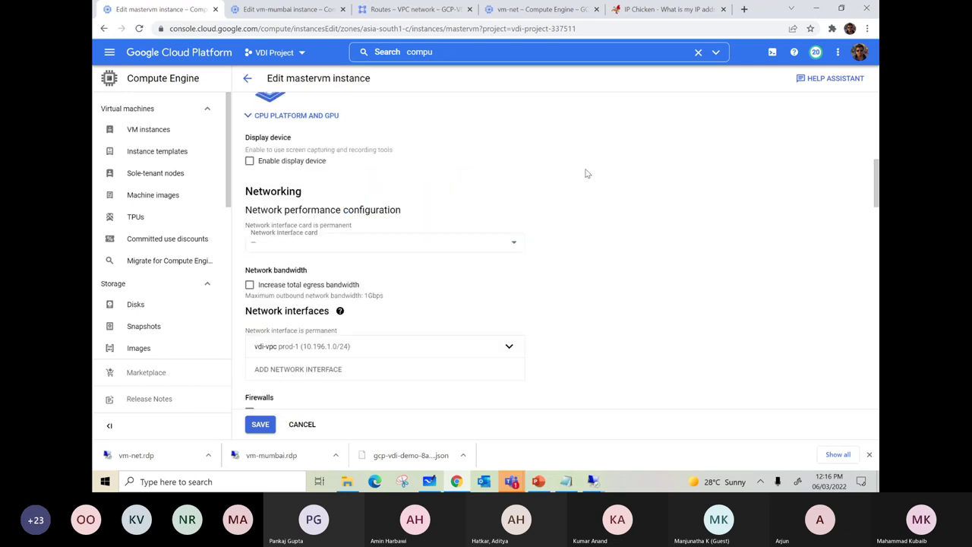
scroll(583, 178, "up", 2)
scroll(524, 235, "up", 1)
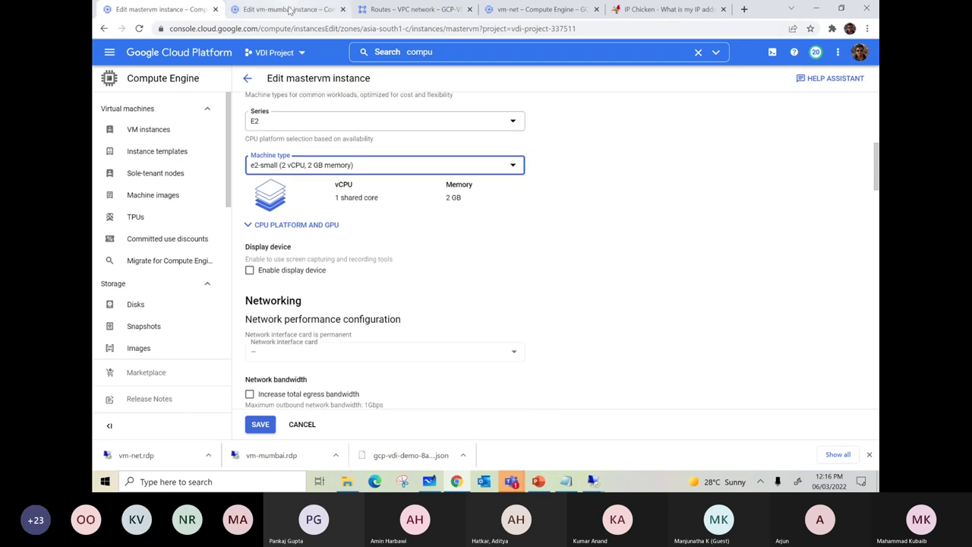
left_click(292, 9)
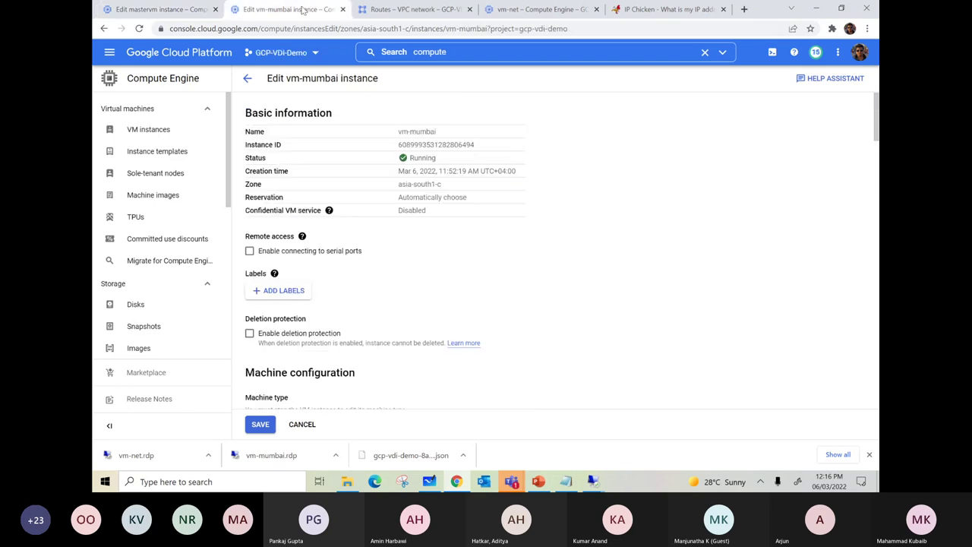
- Go back to VM instances and start a new instance, reviewing the create form
left_click(150, 130)
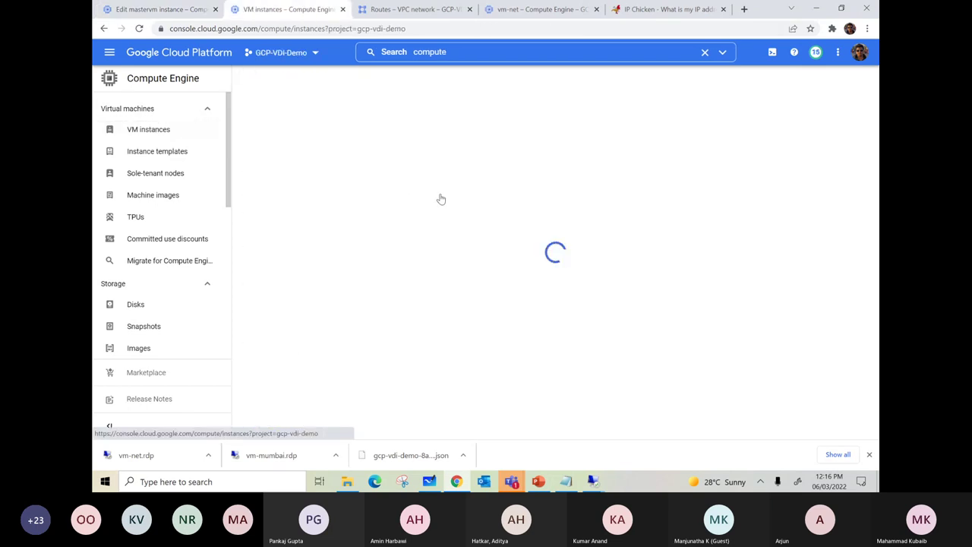
left_click(363, 79)
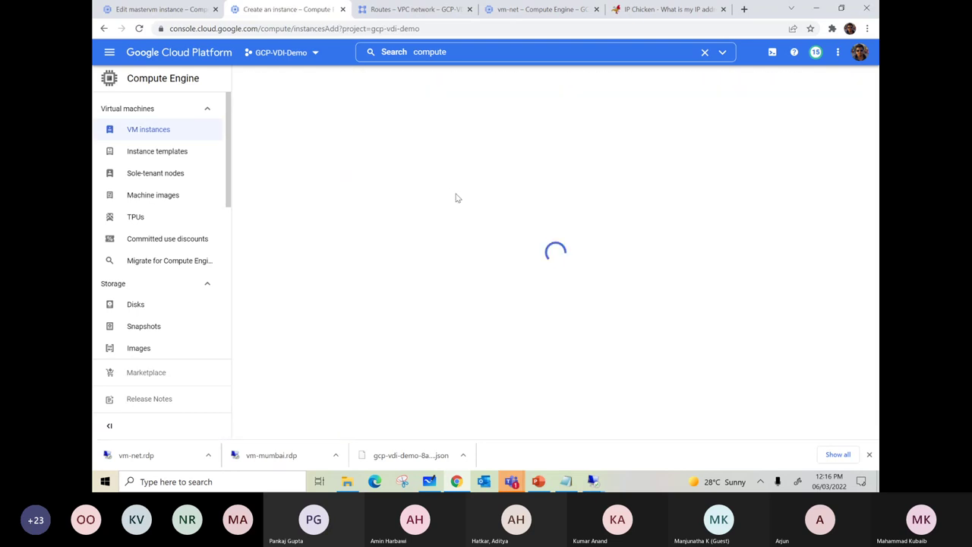
scroll(479, 209, "down", 2)
scroll(478, 208, "down", 1)
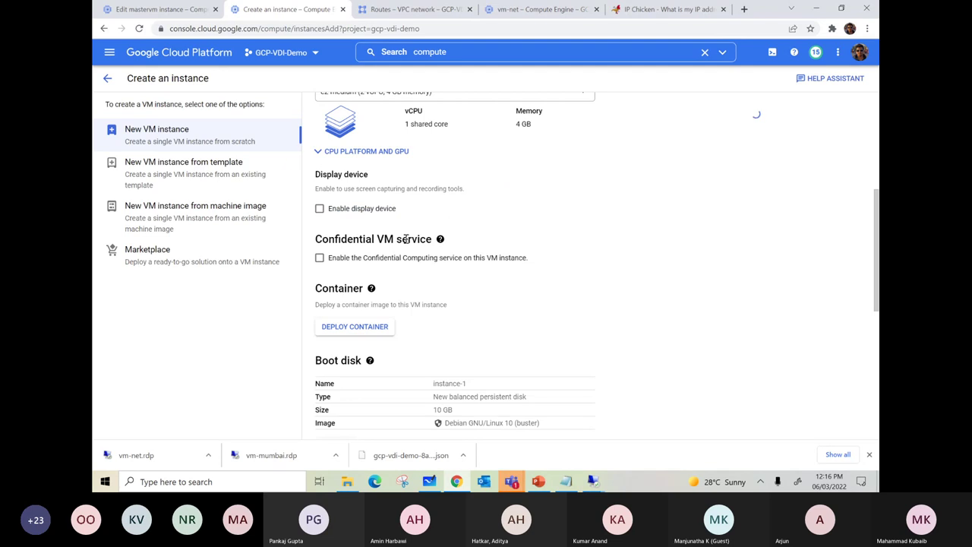
scroll(642, 245, "down", 2)
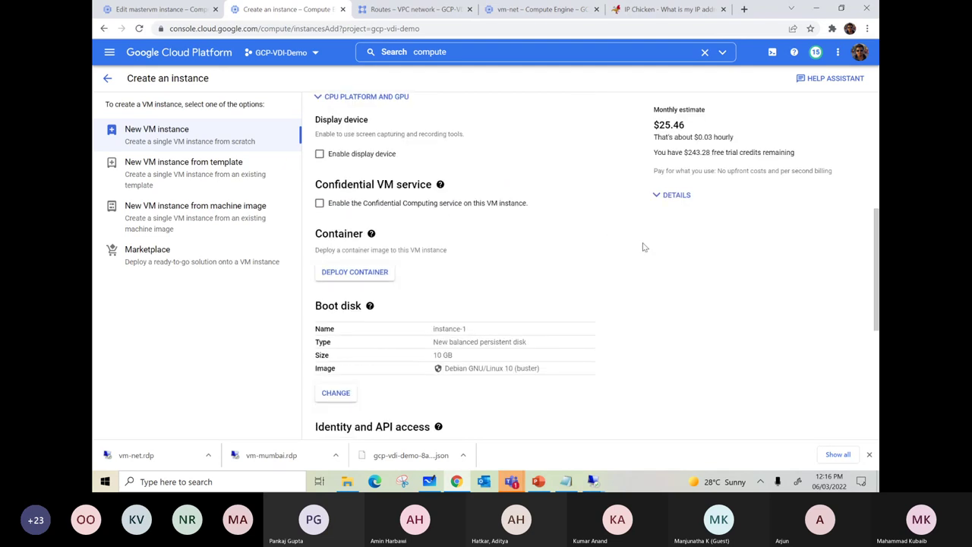
scroll(571, 233, "down", 4)
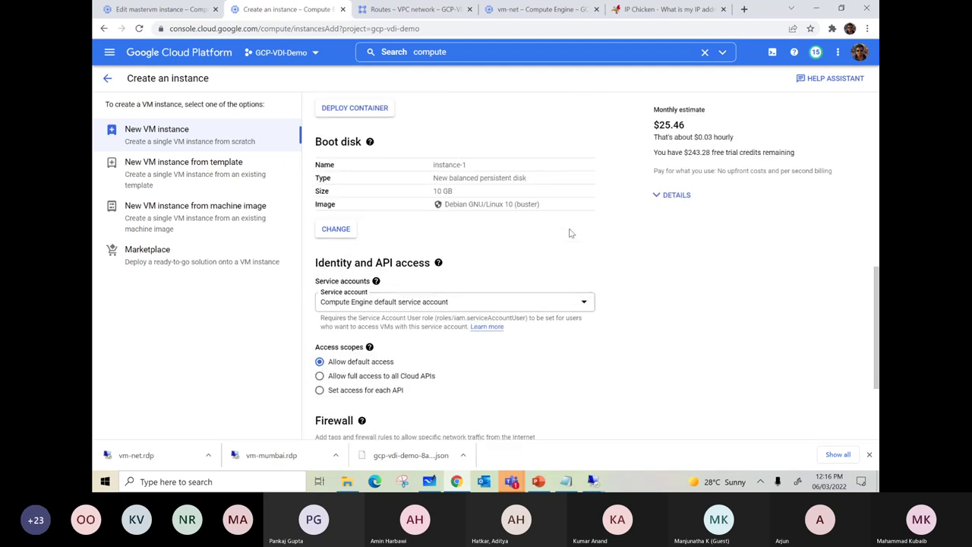
scroll(571, 233, "up", 12)
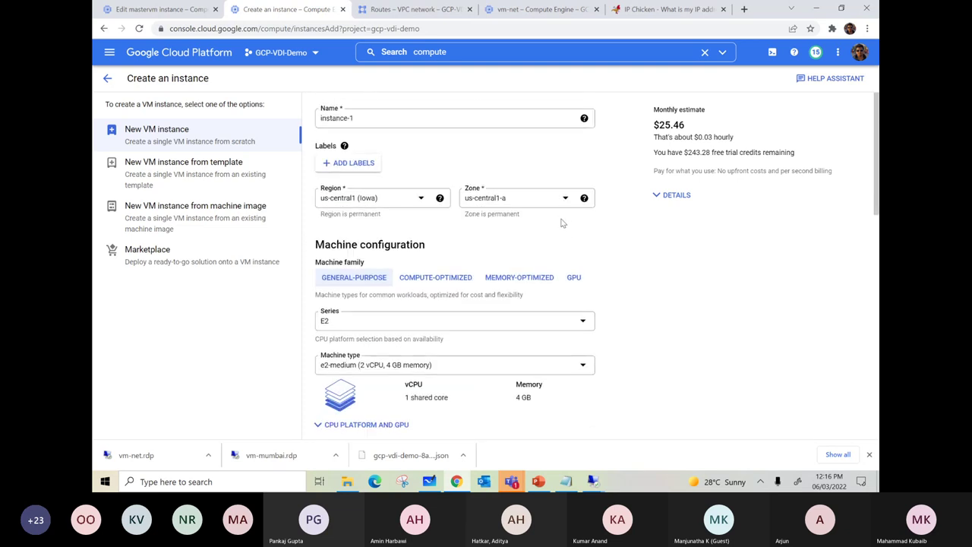
scroll(441, 334, "down", 3)
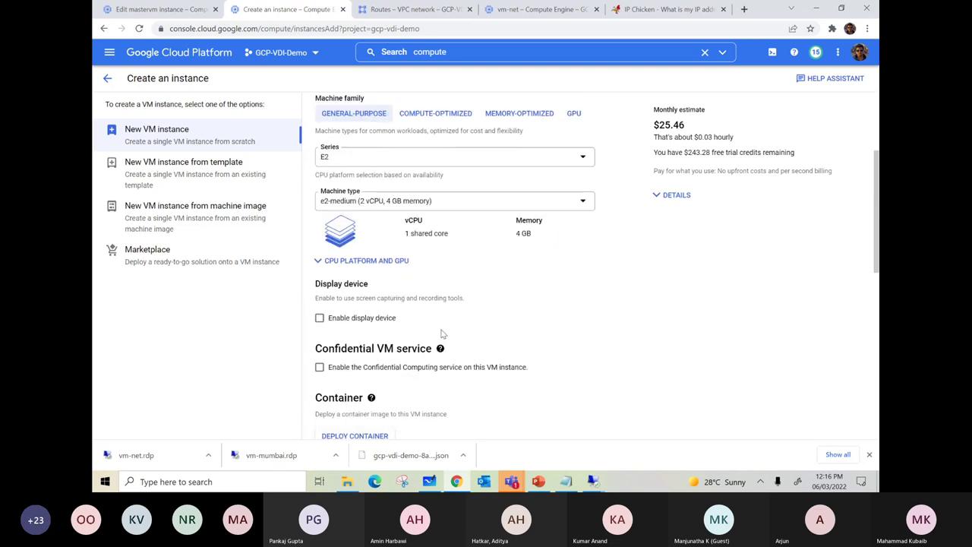
scroll(441, 334, "down", 2)
scroll(441, 335, "up", 5)
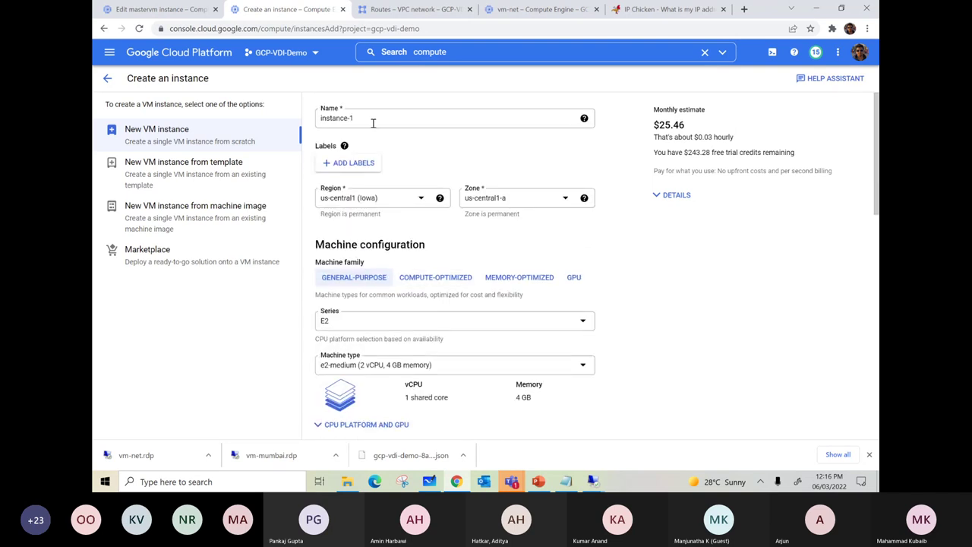
- Set the region to asia-south1 (Mumbai) and open the boot disk operating system list
left_click(389, 202)
scroll(415, 287, "down", 2)
scroll(415, 287, "down", 8)
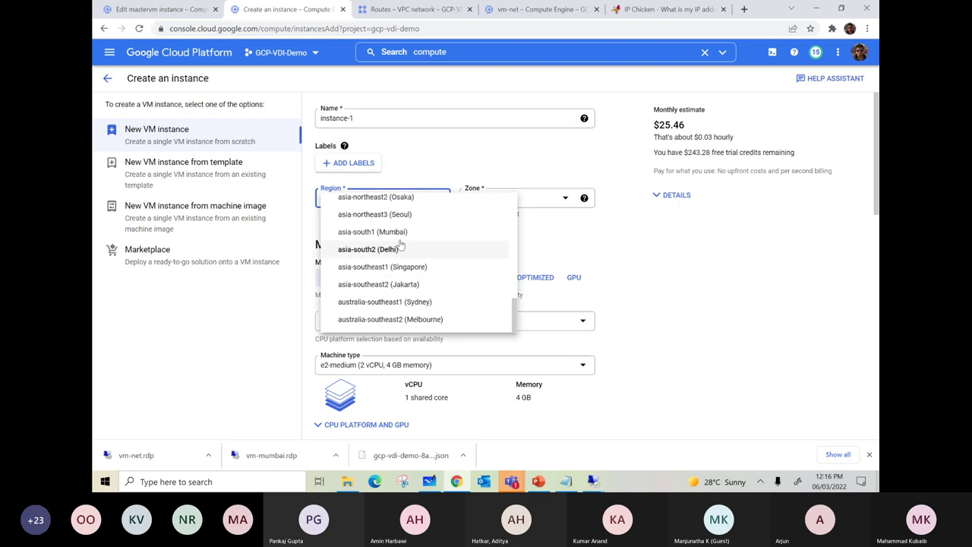
left_click(399, 231)
scroll(481, 260, "down", 1)
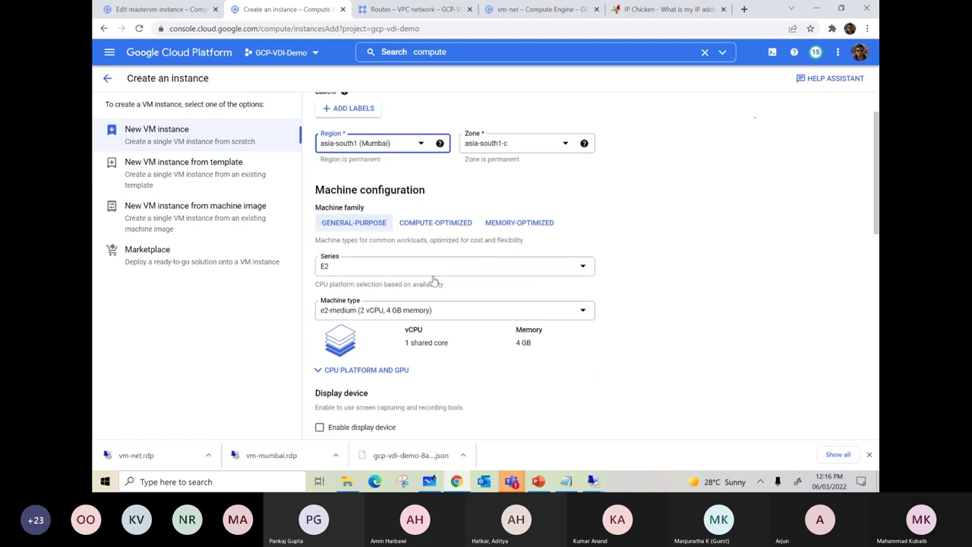
scroll(434, 261, "down", 4)
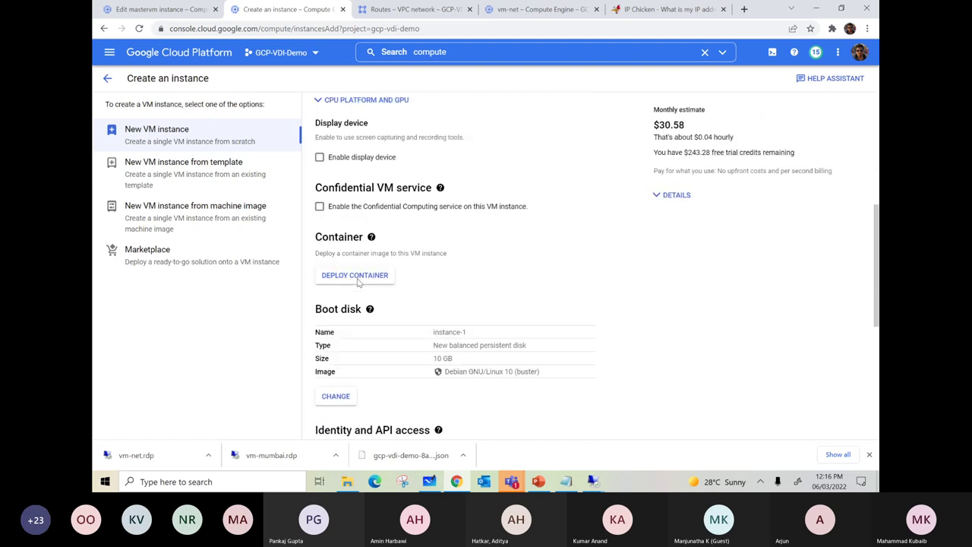
left_click(335, 395)
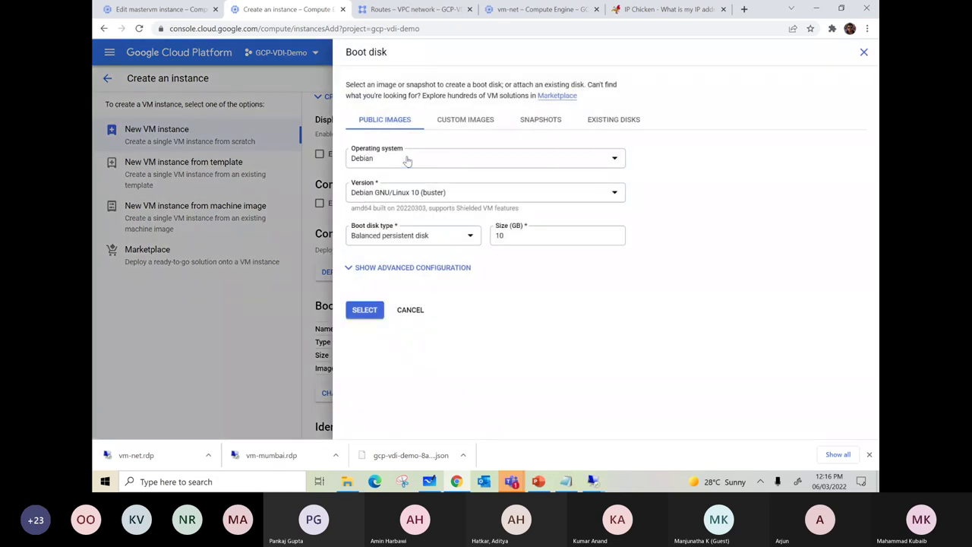
left_click(406, 159)
scroll(433, 289, "down", 5)
- Choose a Windows Server boot disk for the new instance
left_click(429, 310)
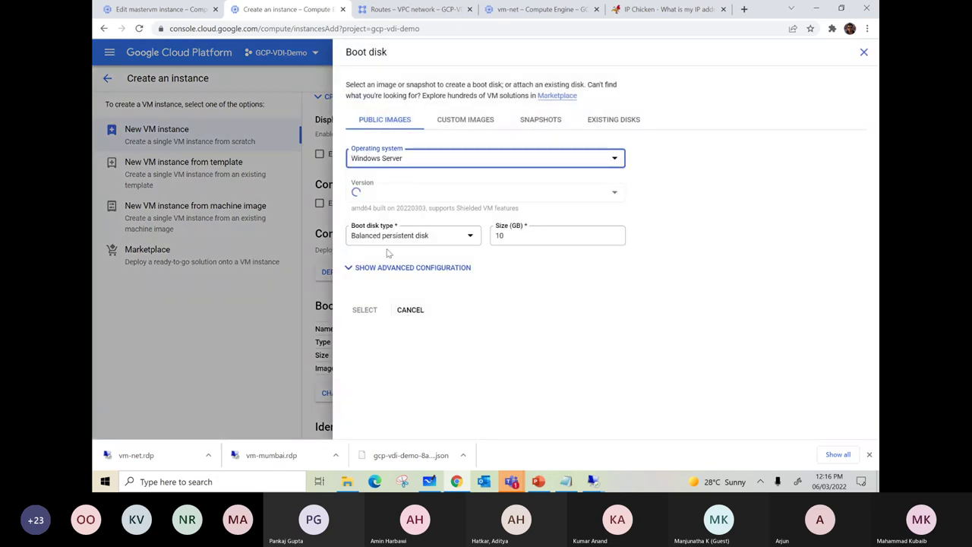
left_click(364, 315)
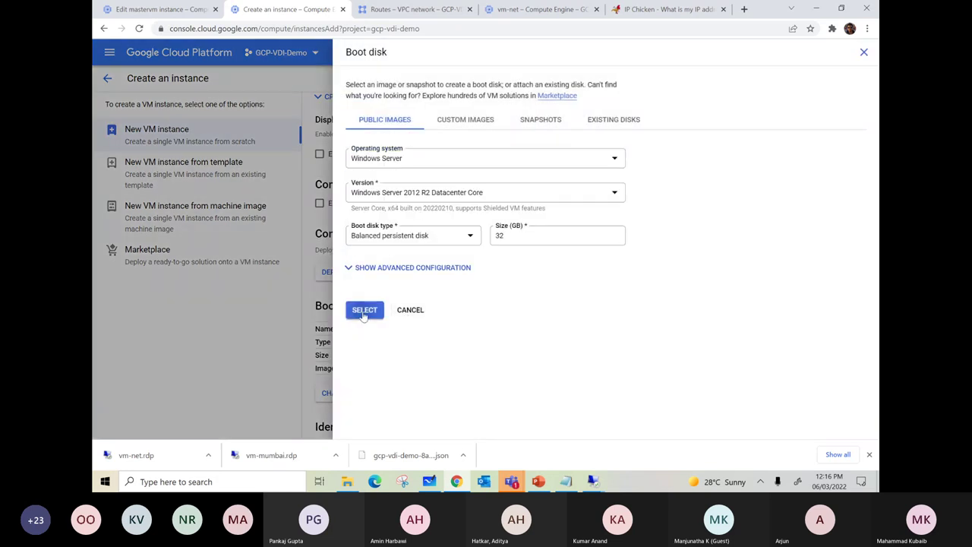
scroll(522, 221, "down", 4)
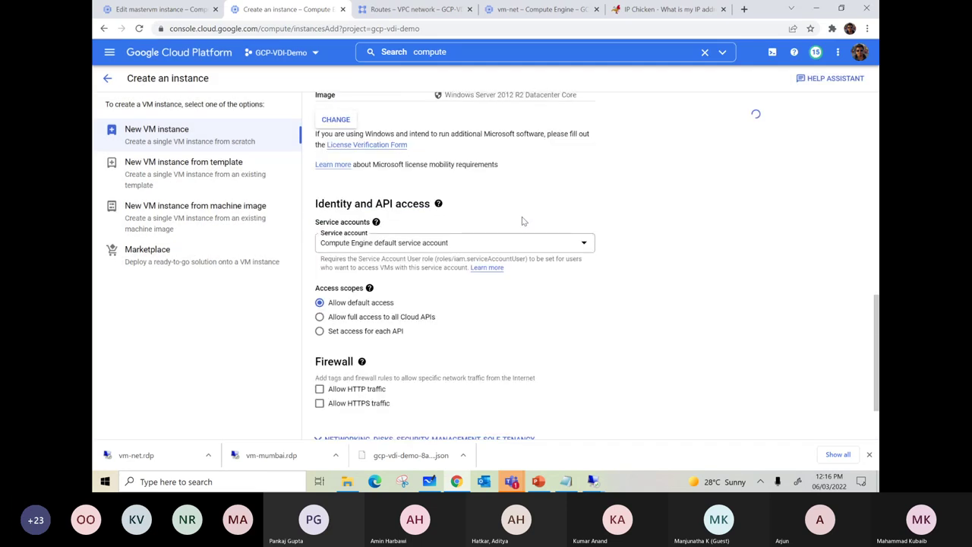
scroll(522, 221, "down", 2)
- Enable deletion protection under Management, then switch to the mastervm edit tab
left_click(318, 357)
scroll(542, 247, "down", 3)
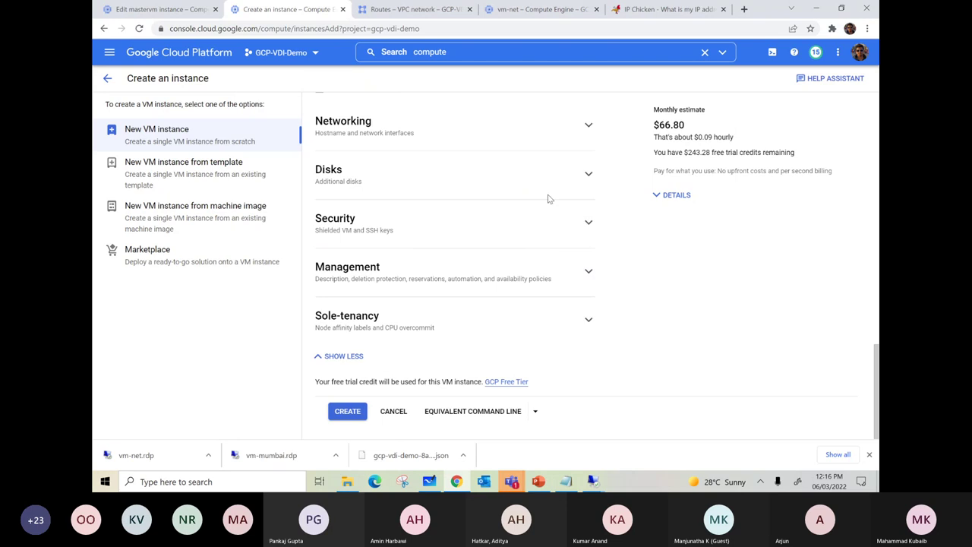
scroll(564, 206, "up", 1)
scroll(574, 207, "down", 1)
left_click(588, 272)
scroll(484, 297, "down", 1)
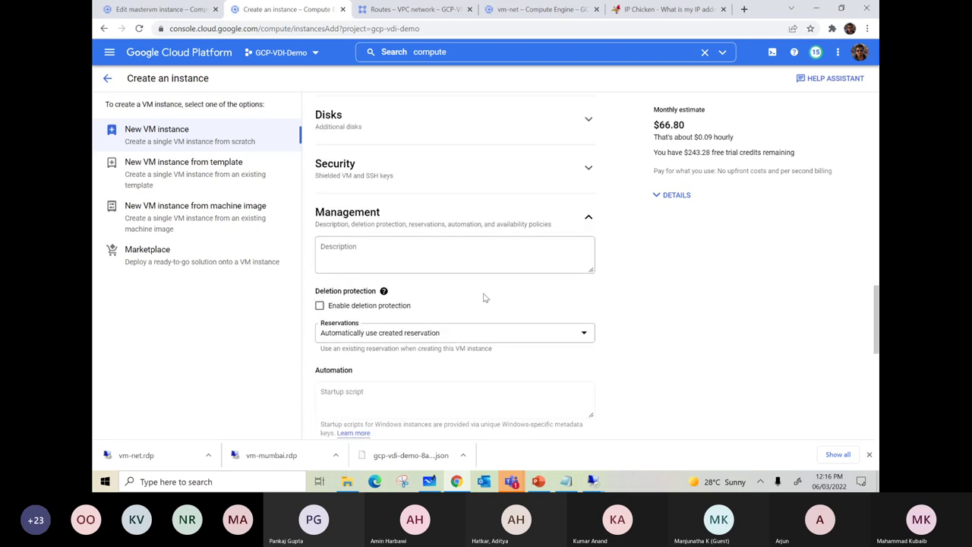
left_click(322, 307)
left_click(173, 10)
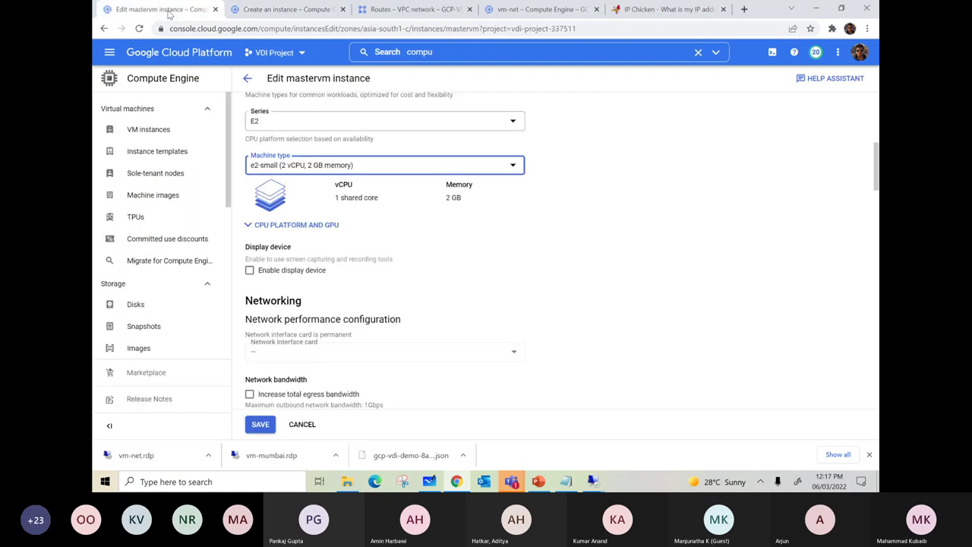
- Select mastervm in the VM list to view its Delete action, then return to the new-instance form
left_click(149, 130)
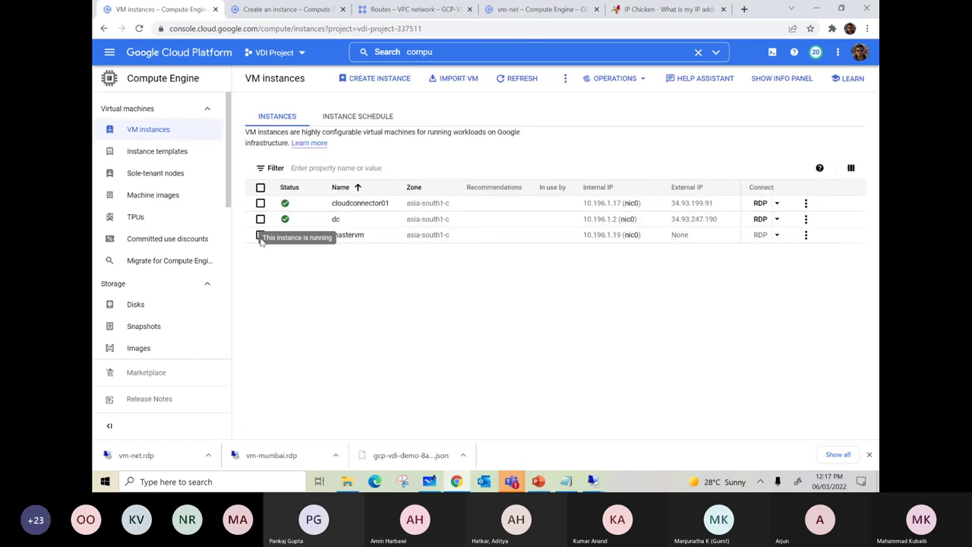
left_click(261, 235)
left_click(565, 79)
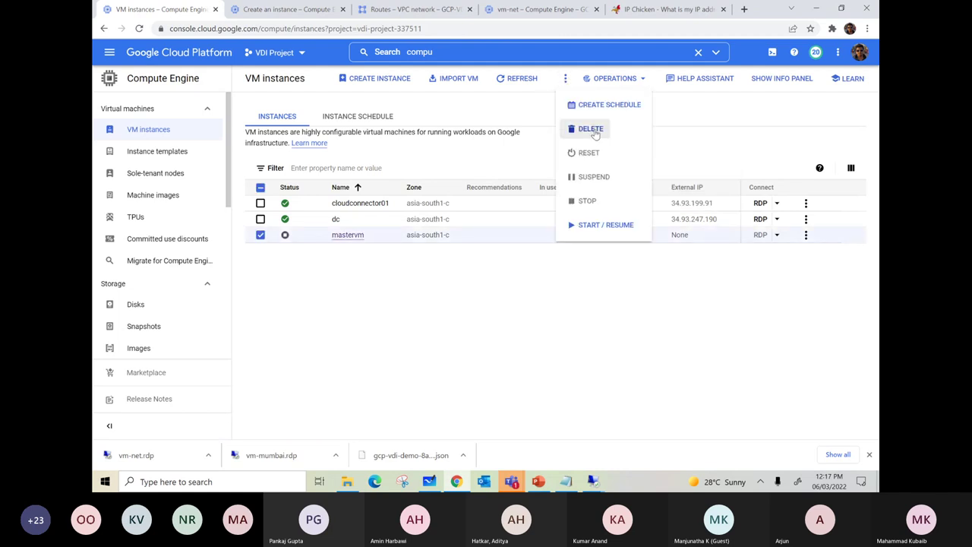
left_click(285, 9)
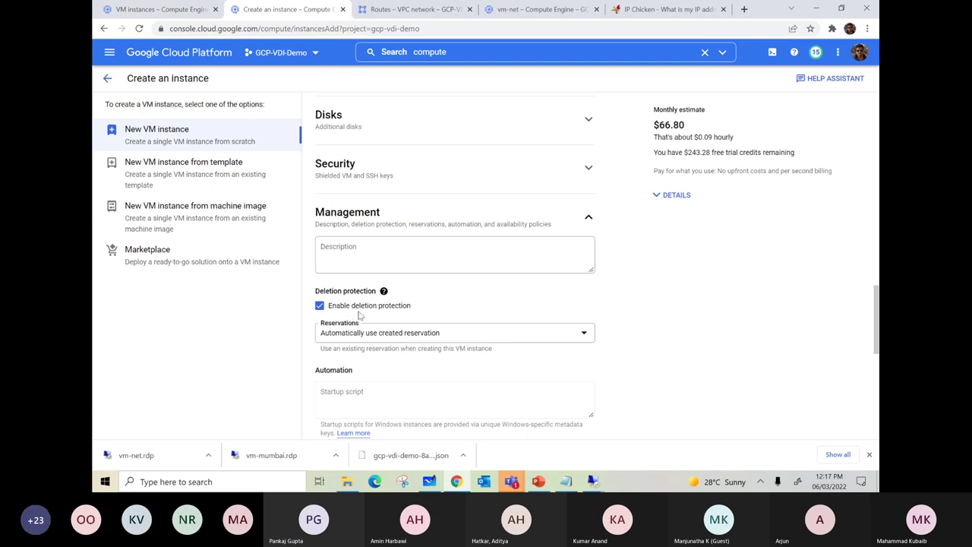
- Abandon the new-instance form and return to the GCP-VDI-Demo VM instances list
scroll(389, 296, "up", 3)
scroll(390, 244, "down", 4)
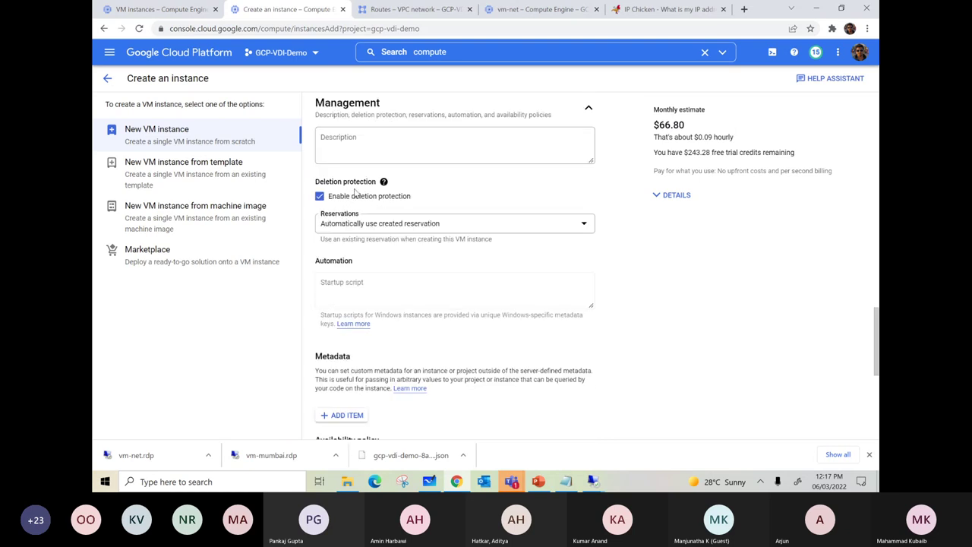
scroll(354, 192, "up", 15)
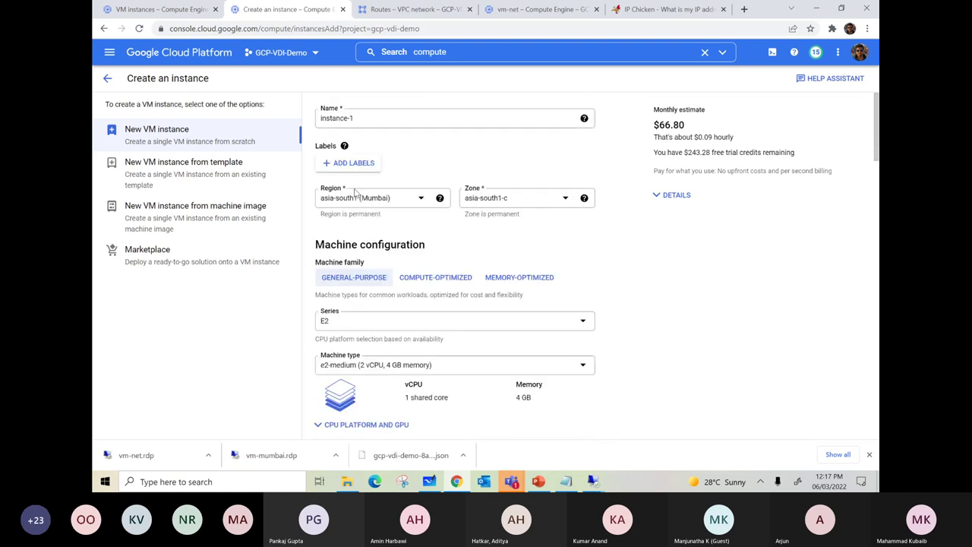
left_click(108, 79)
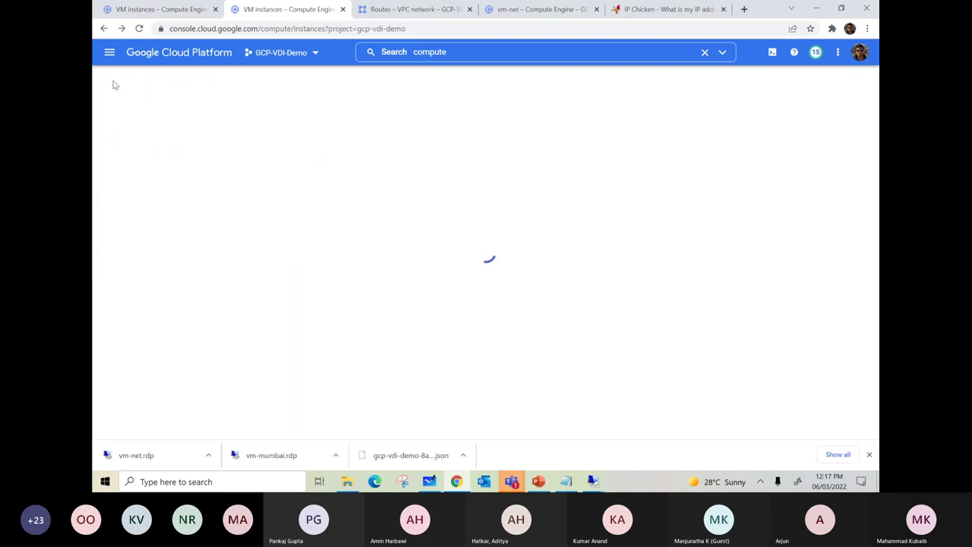
left_click(536, 483)
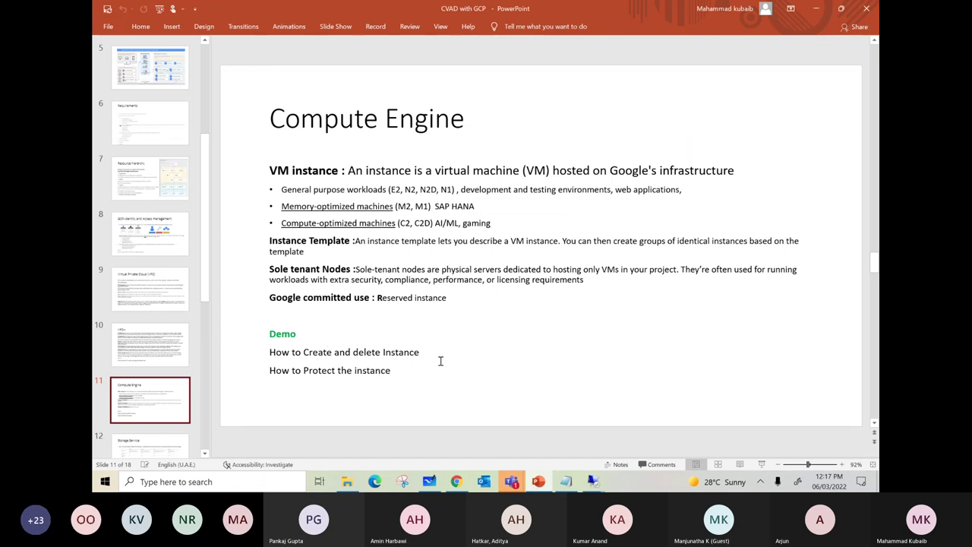
left_click(456, 480)
left_click(792, 219)
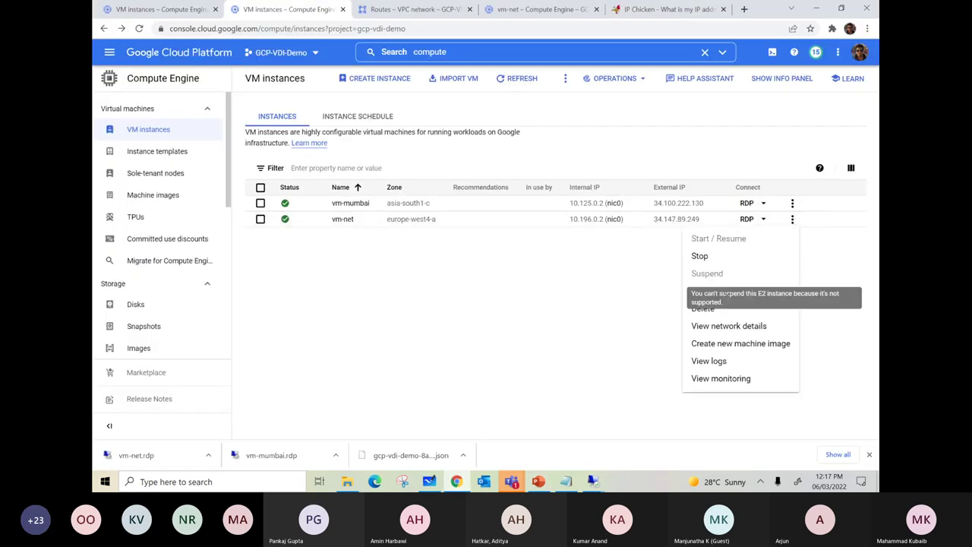
left_click(666, 312)
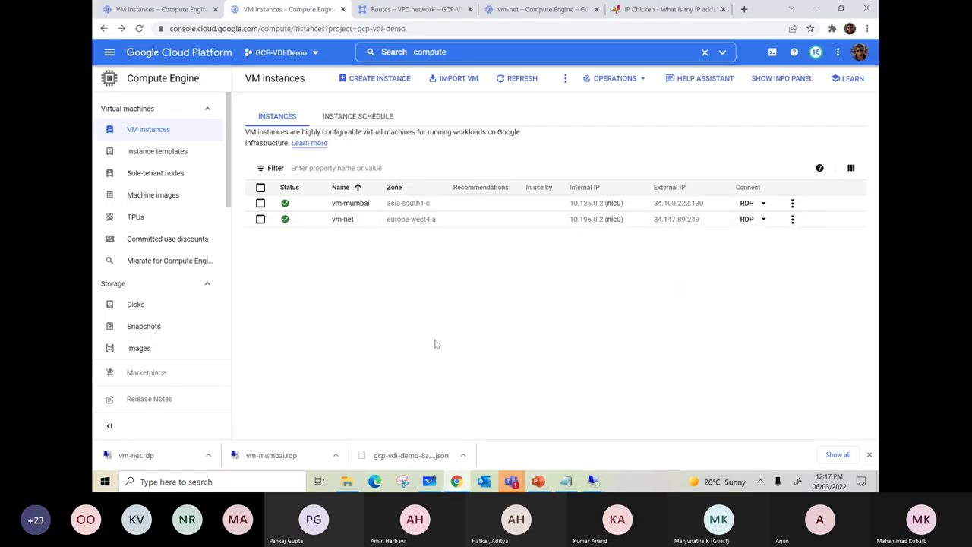